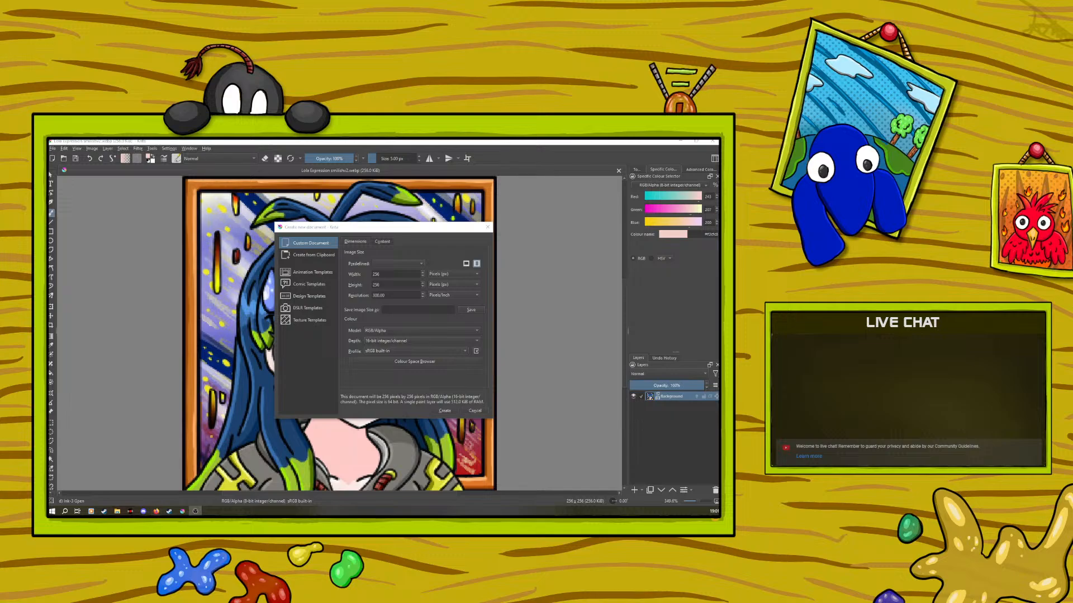
Step: Cancel the new document and browse for an existing image to open, going to the "me" folder
{"action": "left_click", "coordinate": [474, 411]}
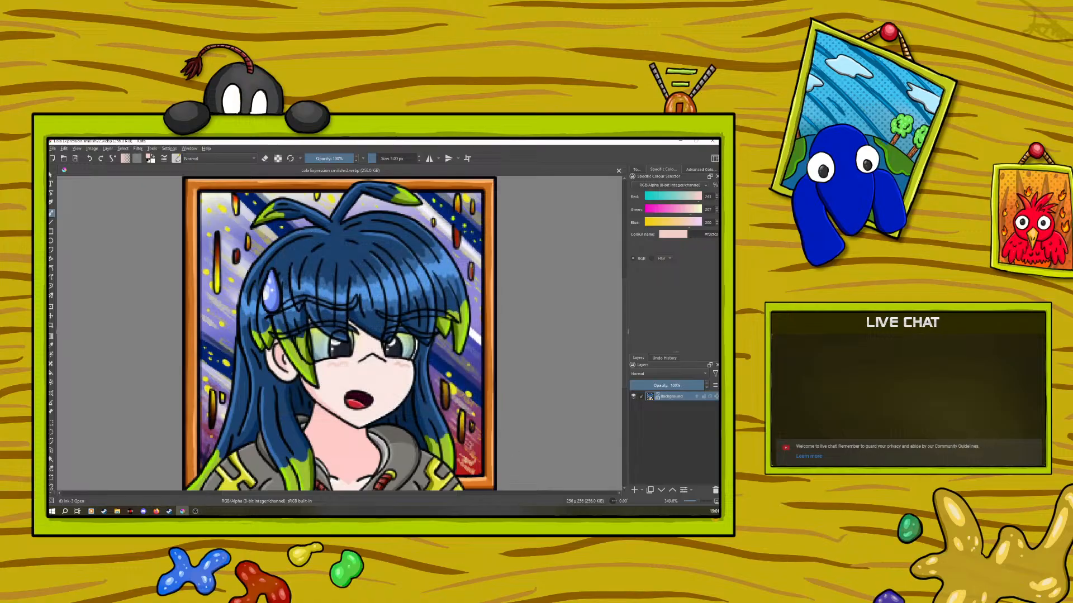
{"action": "left_click", "coordinate": [62, 158]}
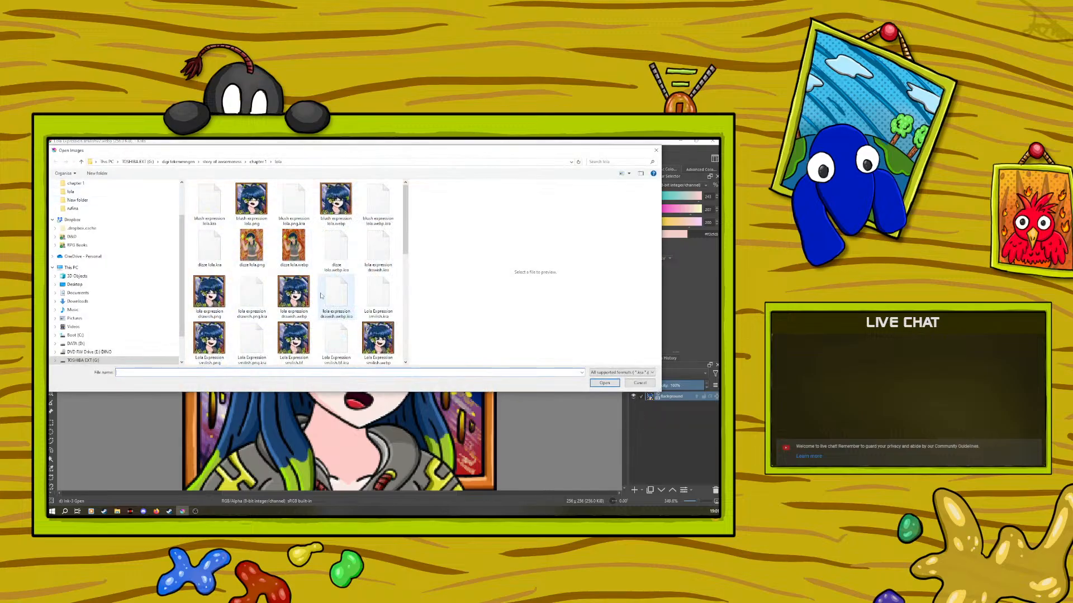
{"action": "left_click", "coordinate": [258, 161]}
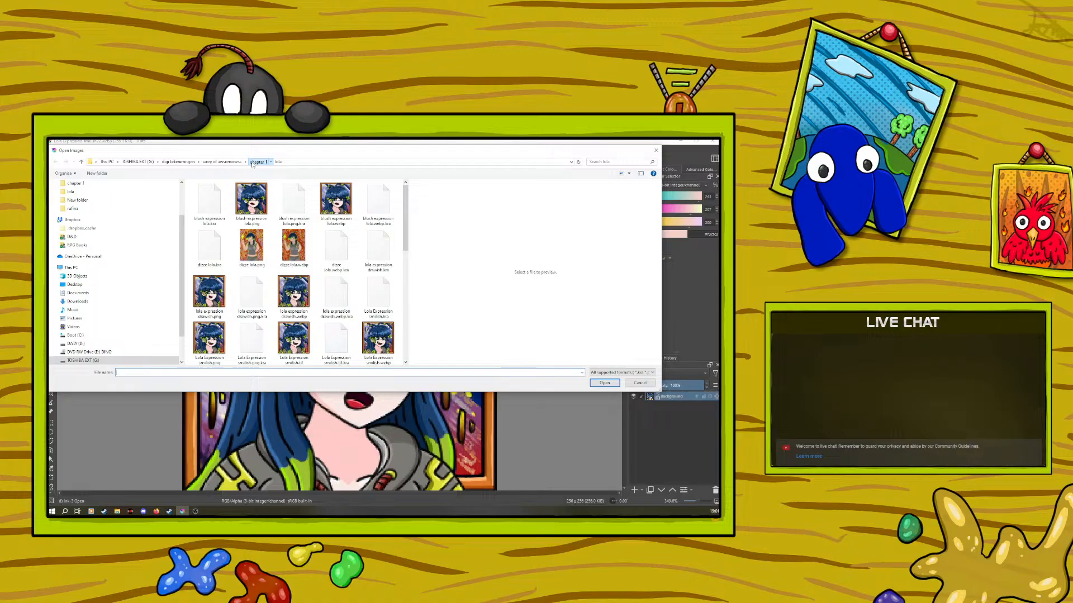
{"action": "left_click", "coordinate": [222, 162]}
{"action": "left_click", "coordinate": [179, 162]}
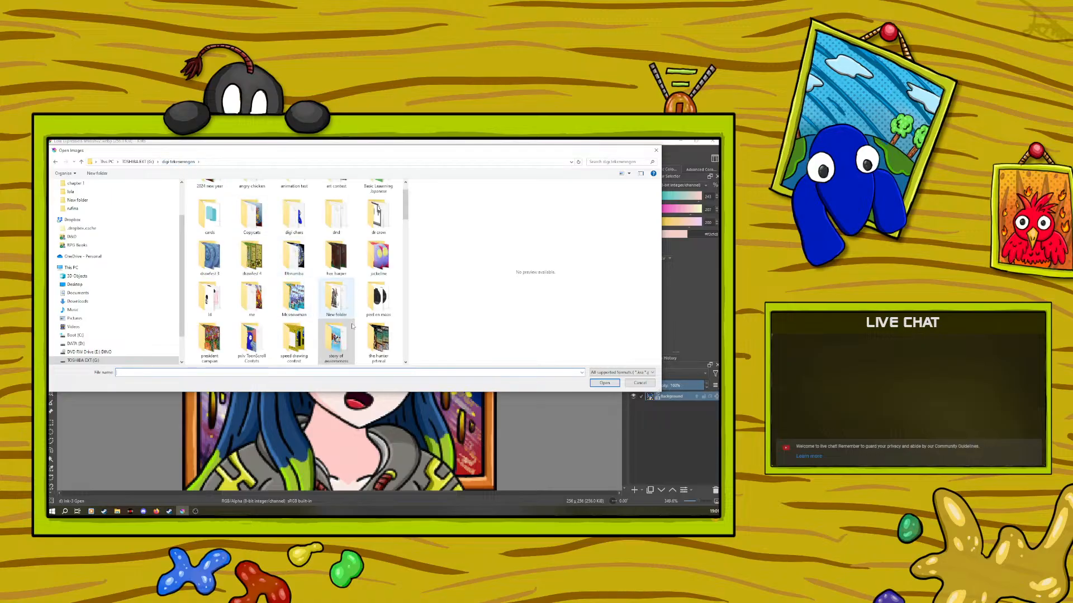
{"action": "scroll", "coordinate": [307, 285], "scroll_direction": "down", "scroll_amount": 2}
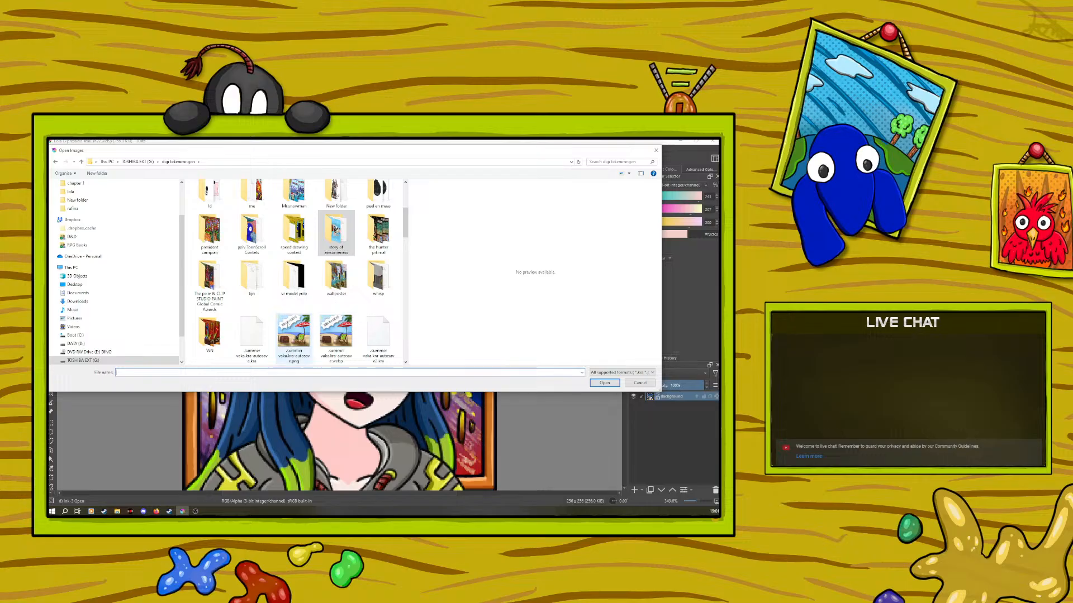
{"action": "scroll", "coordinate": [286, 316], "scroll_direction": "down", "scroll_amount": 2}
{"action": "scroll", "coordinate": [249, 286], "scroll_direction": "up", "scroll_amount": 5}
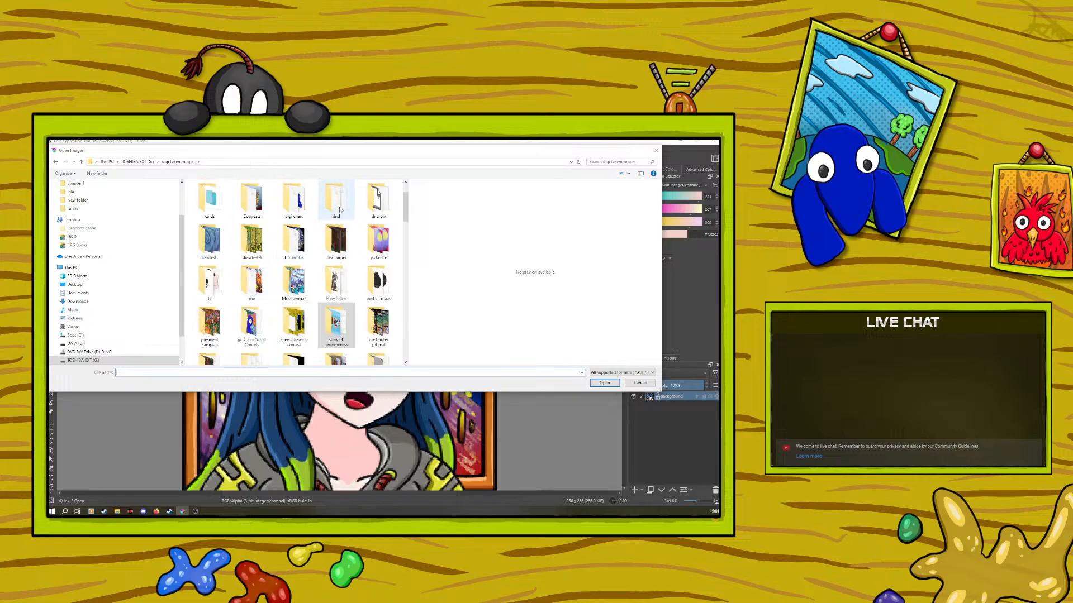
{"action": "double_click", "coordinate": [247, 284]}
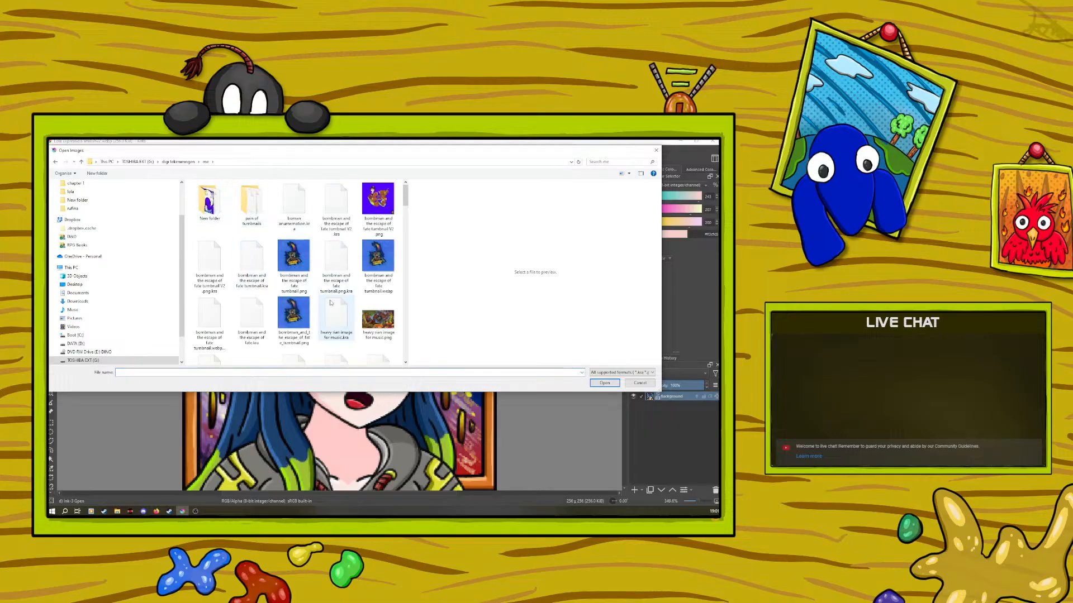
Step: Preview the images hunter primal.png, MOTH HAWK TUMBNAIL.webp and legend of big boy steve.webp
{"action": "scroll", "coordinate": [264, 290], "scroll_direction": "down", "scroll_amount": 3}
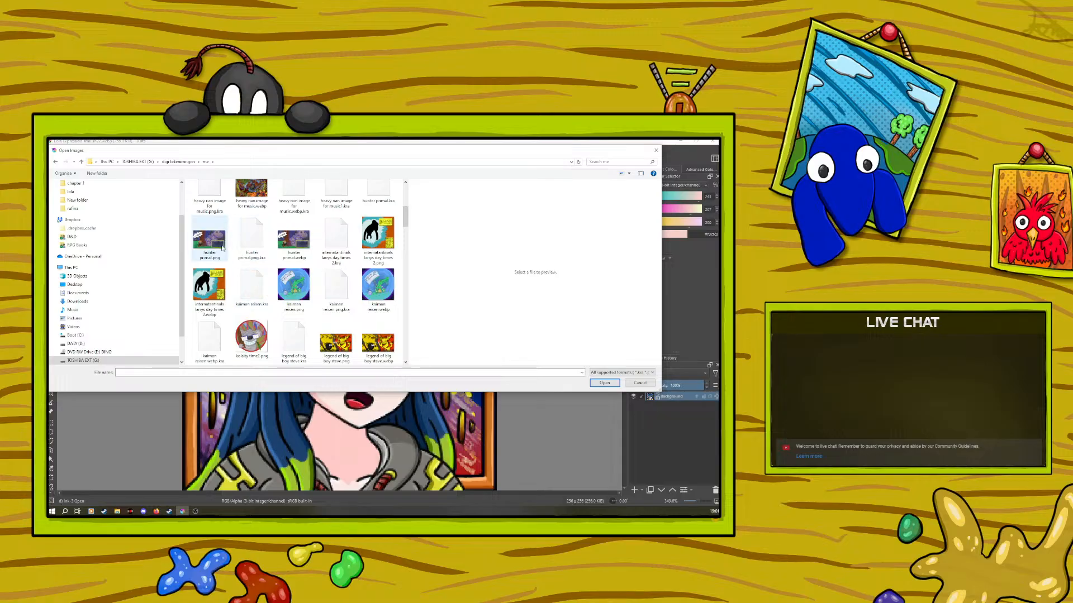
{"action": "left_click", "coordinate": [206, 237]}
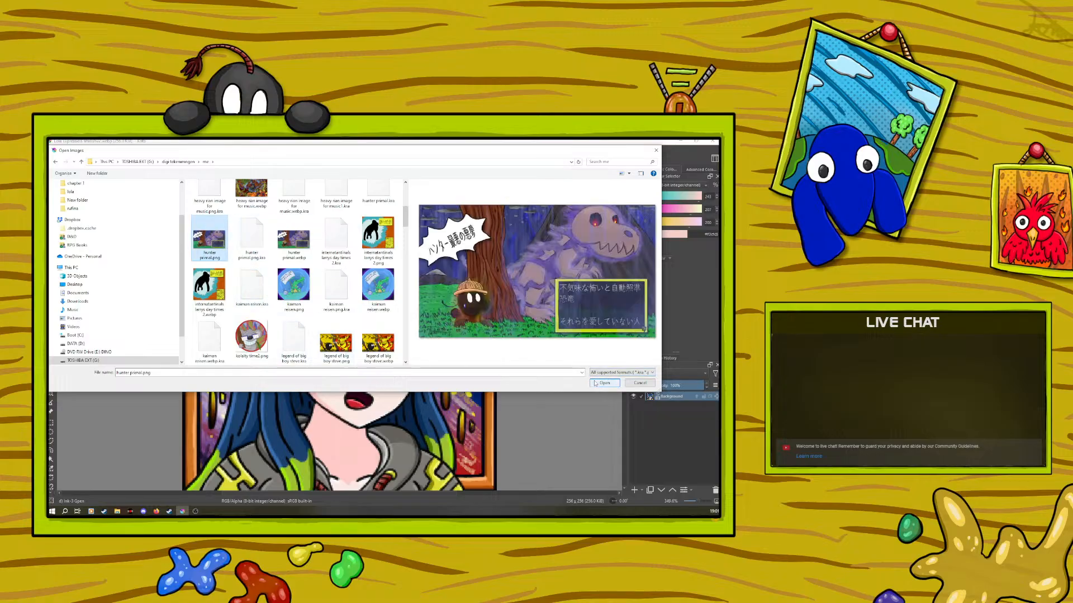
{"action": "scroll", "coordinate": [290, 282], "scroll_direction": "down", "scroll_amount": 5}
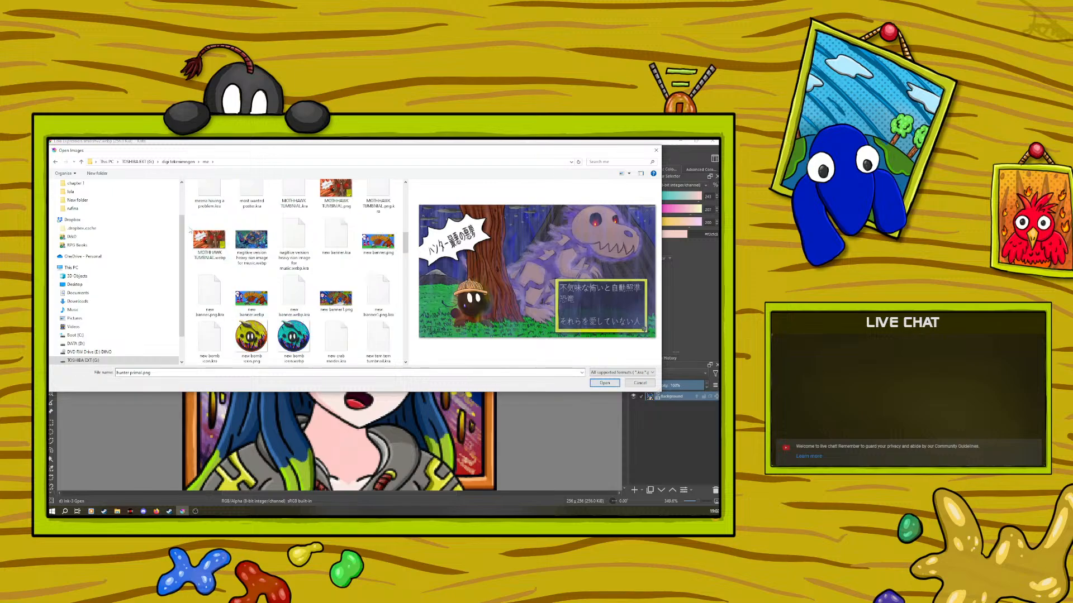
{"action": "left_click", "coordinate": [209, 239]}
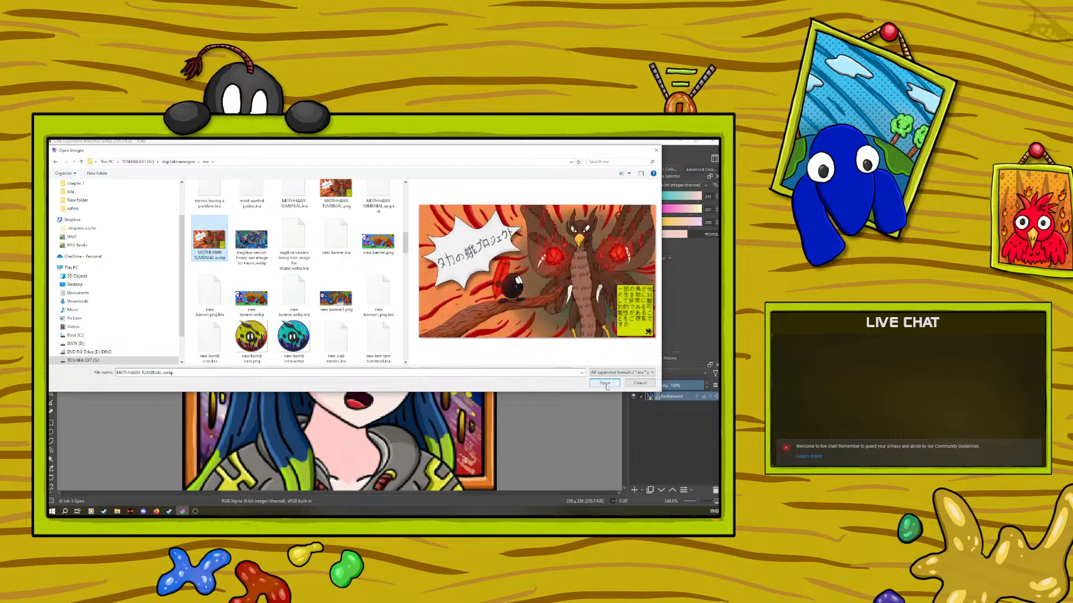
{"action": "scroll", "coordinate": [257, 290], "scroll_direction": "down", "scroll_amount": 10}
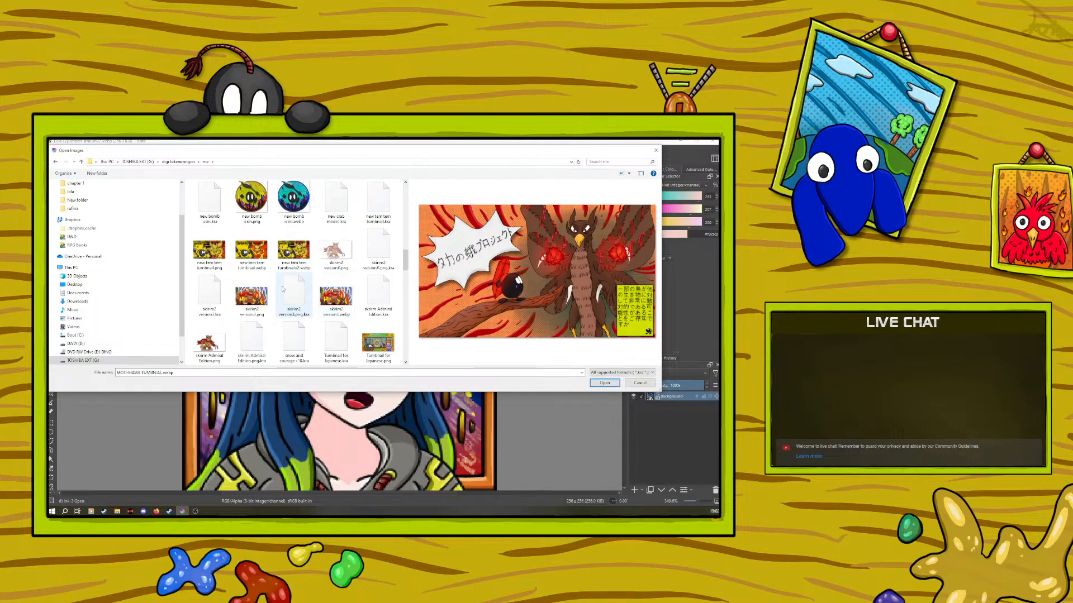
{"action": "scroll", "coordinate": [257, 291], "scroll_direction": "up", "scroll_amount": 10}
{"action": "scroll", "coordinate": [335, 252], "scroll_direction": "down", "scroll_amount": 1}
{"action": "scroll", "coordinate": [360, 220], "scroll_direction": "up", "scroll_amount": 1}
{"action": "left_click", "coordinate": [361, 218]}
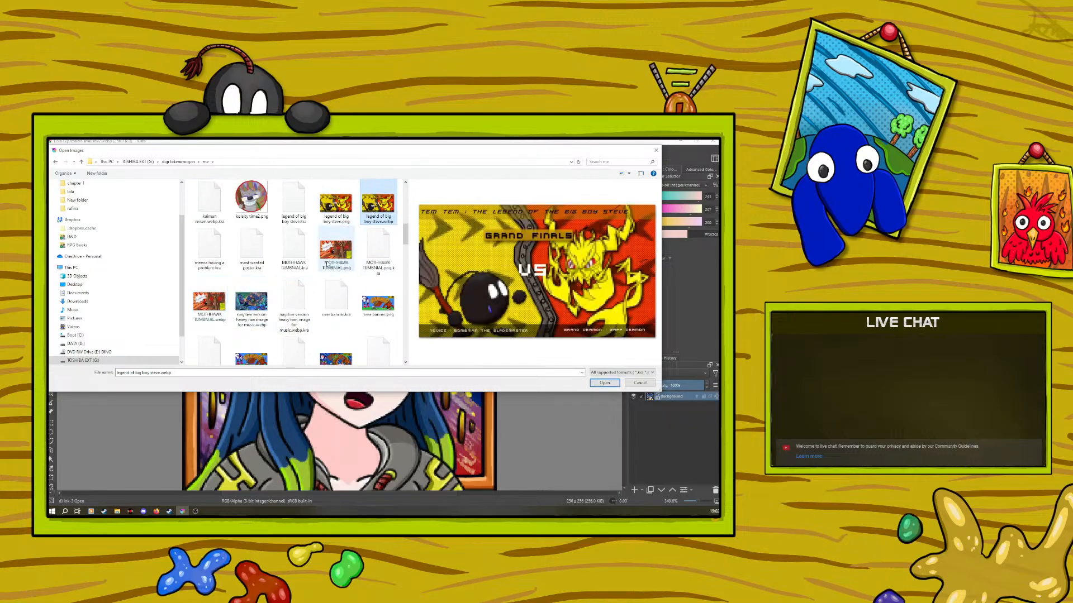
Step: Open the image new tem tem tumbnailv2.webp from the "me" folder
{"action": "scroll", "coordinate": [330, 273], "scroll_direction": "down", "scroll_amount": 5}
{"action": "scroll", "coordinate": [331, 273], "scroll_direction": "up", "scroll_amount": 1}
{"action": "scroll", "coordinate": [329, 279], "scroll_direction": "down", "scroll_amount": 1}
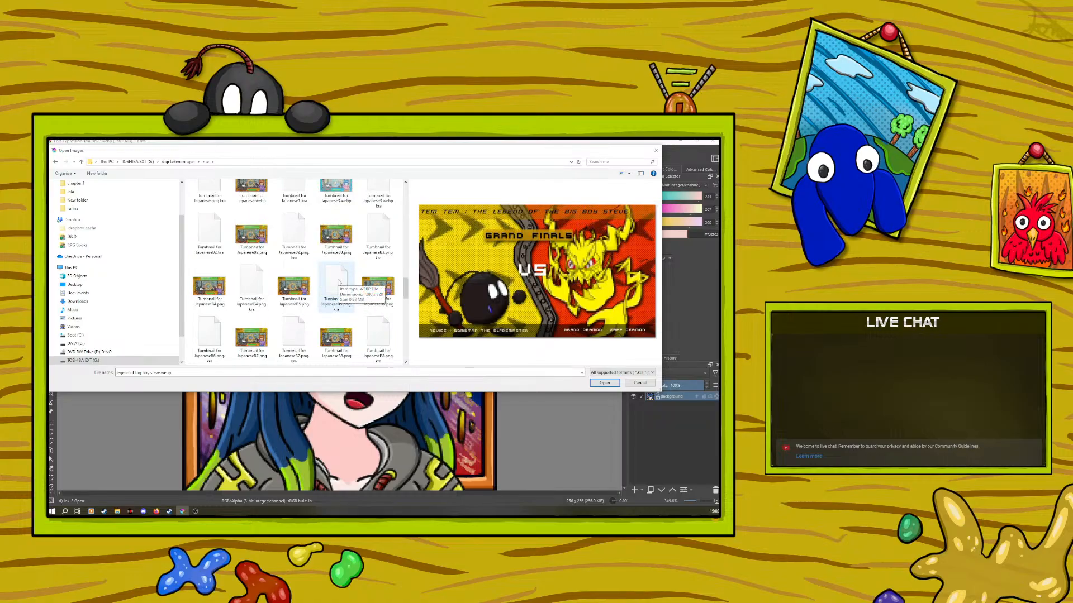
{"action": "scroll", "coordinate": [326, 287], "scroll_direction": "up", "scroll_amount": 2}
{"action": "scroll", "coordinate": [324, 291], "scroll_direction": "down", "scroll_amount": 1}
{"action": "left_click", "coordinate": [293, 344]}
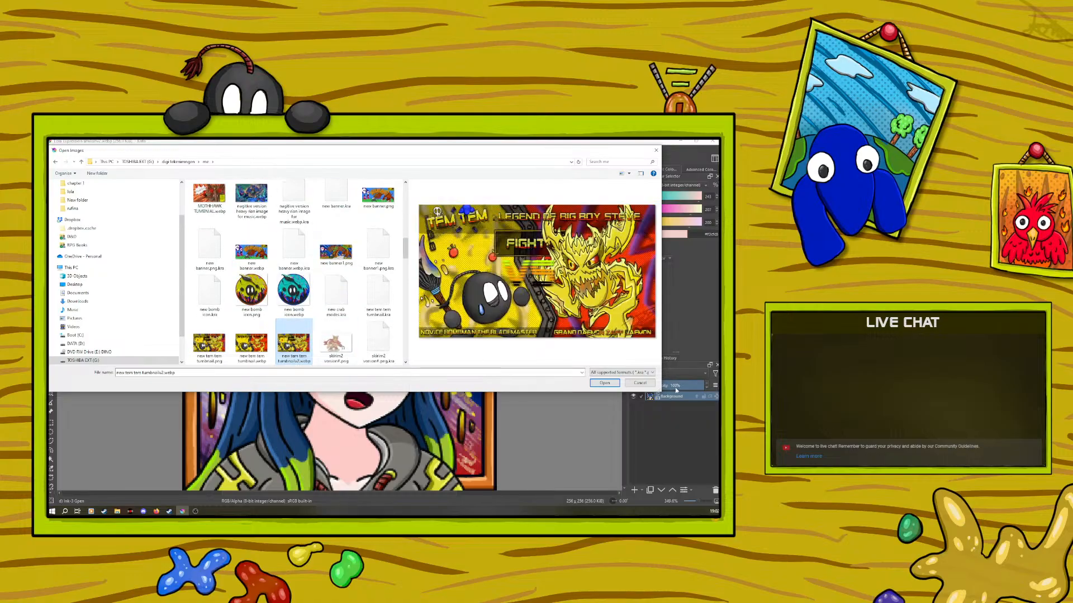
{"action": "left_click", "coordinate": [604, 383]}
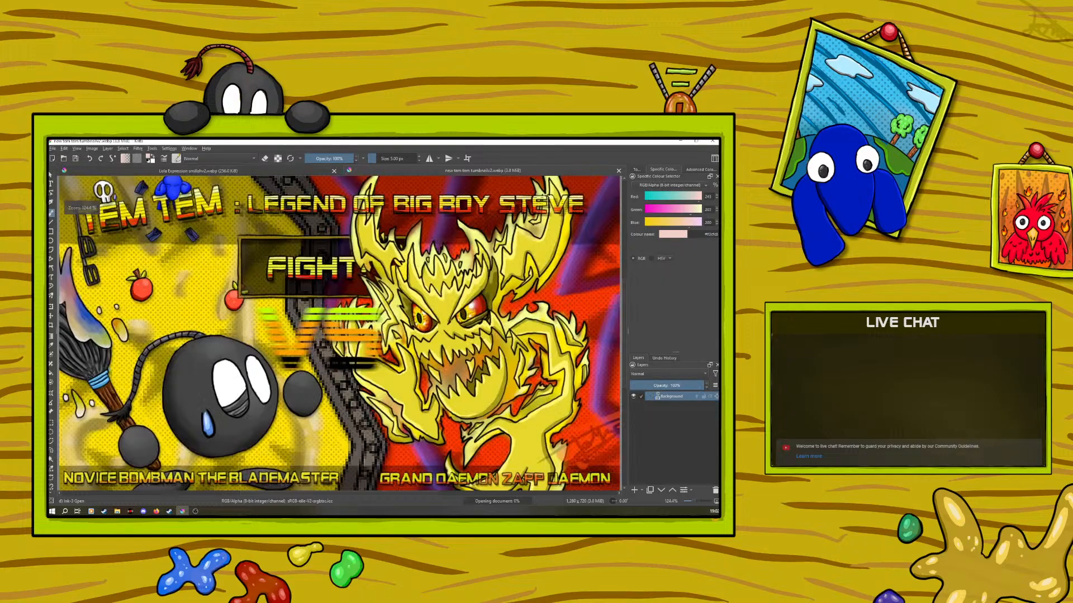
{"action": "scroll", "coordinate": [342, 287], "scroll_direction": "down", "scroll_amount": 1}
{"action": "scroll", "coordinate": [343, 287], "scroll_direction": "up", "scroll_amount": 1}
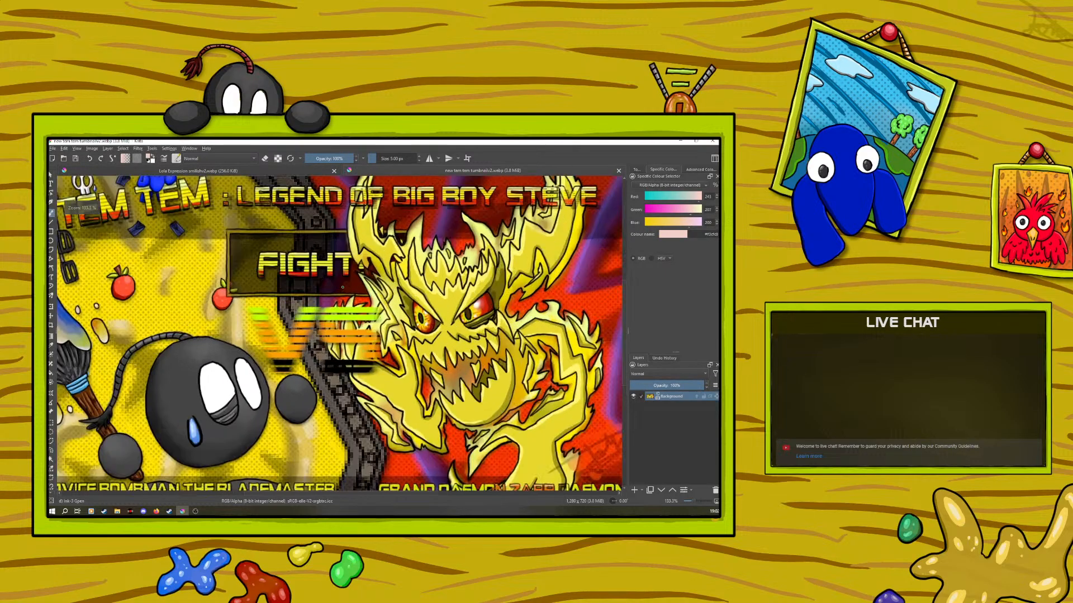
{"action": "scroll", "coordinate": [342, 287], "scroll_direction": "down", "scroll_amount": 1}
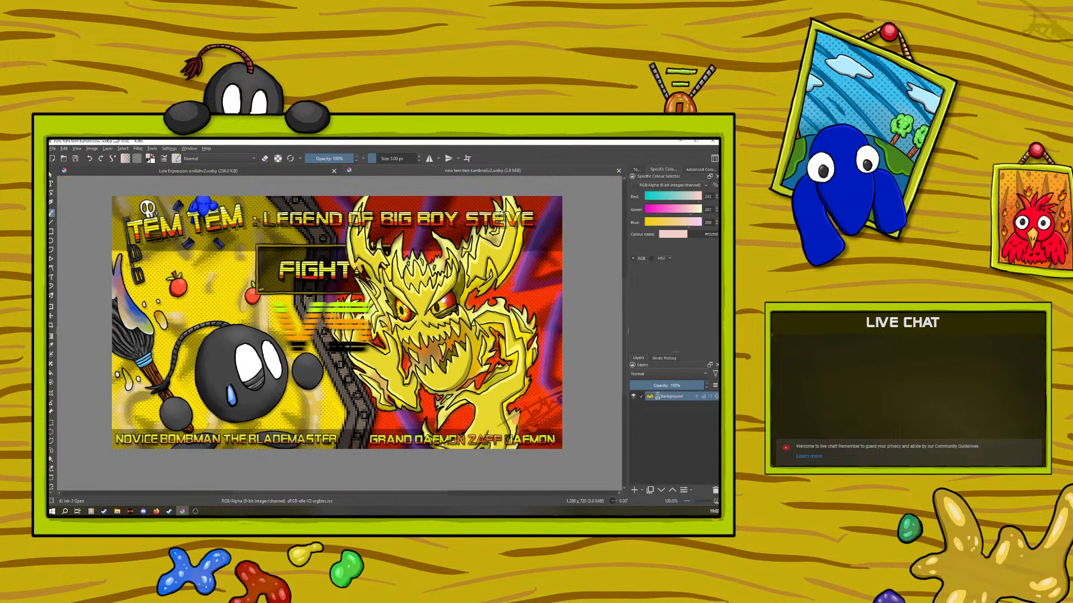
Step: Create a new landscape document 1280 px wide and 720 px high
{"action": "left_click", "coordinate": [53, 149]}
{"action": "mouse_move", "coordinate": [64, 149]}
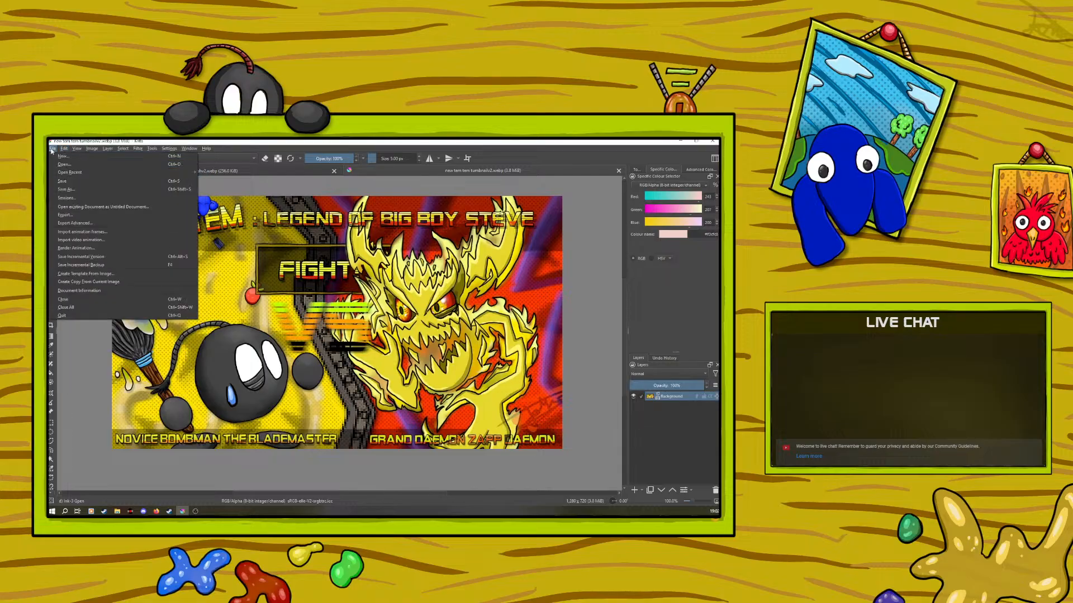
{"action": "left_click", "coordinate": [72, 162]}
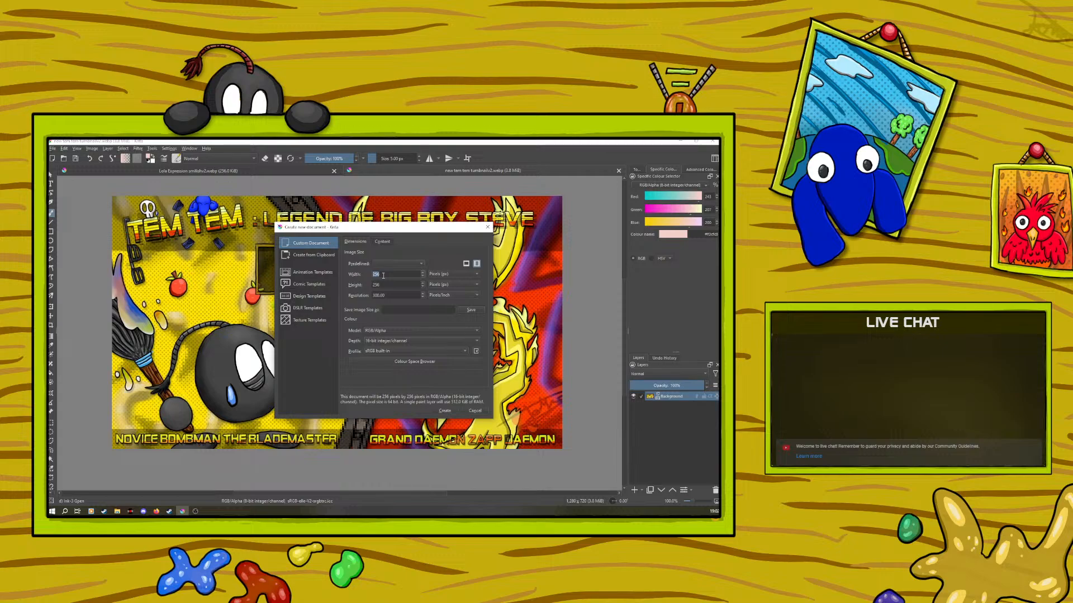
{"action": "type", "text": "720"}
{"action": "key", "text": "Tab"}
{"action": "type", "text": "1280"}
{"action": "left_click", "coordinate": [466, 263]}
{"action": "left_click", "coordinate": [446, 413]}
{"action": "scroll", "coordinate": [419, 387], "scroll_direction": "down", "scroll_amount": 1}
{"action": "scroll", "coordinate": [420, 386], "scroll_direction": "up", "scroll_amount": 1}
{"action": "scroll", "coordinate": [419, 387], "scroll_direction": "down", "scroll_amount": 1}
{"action": "scroll", "coordinate": [422, 412], "scroll_direction": "up", "scroll_amount": 2}
{"action": "scroll", "coordinate": [407, 383], "scroll_direction": "down", "scroll_amount": 1}
{"action": "scroll", "coordinate": [378, 338], "scroll_direction": "up", "scroll_amount": 1}
{"action": "scroll", "coordinate": [378, 337], "scroll_direction": "down", "scroll_amount": 1}
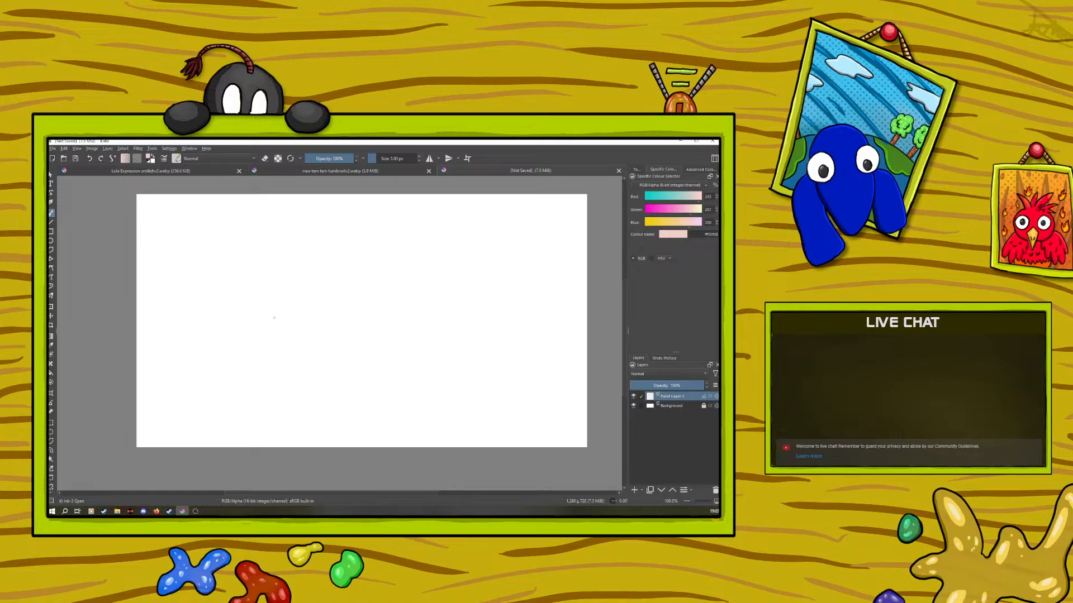
Step: Close the Tem Tem thumbnail and the Lola expression image, keeping only the new blank document open
{"action": "mouse_move", "coordinate": [283, 272]}
{"action": "left_mouse_down"}
{"action": "mouse_move", "coordinate": [301, 299]}
{"action": "mouse_move", "coordinate": [278, 323]}
{"action": "left_mouse_up"}
{"action": "left_click", "coordinate": [88, 161]}
{"action": "left_click", "coordinate": [340, 171]}
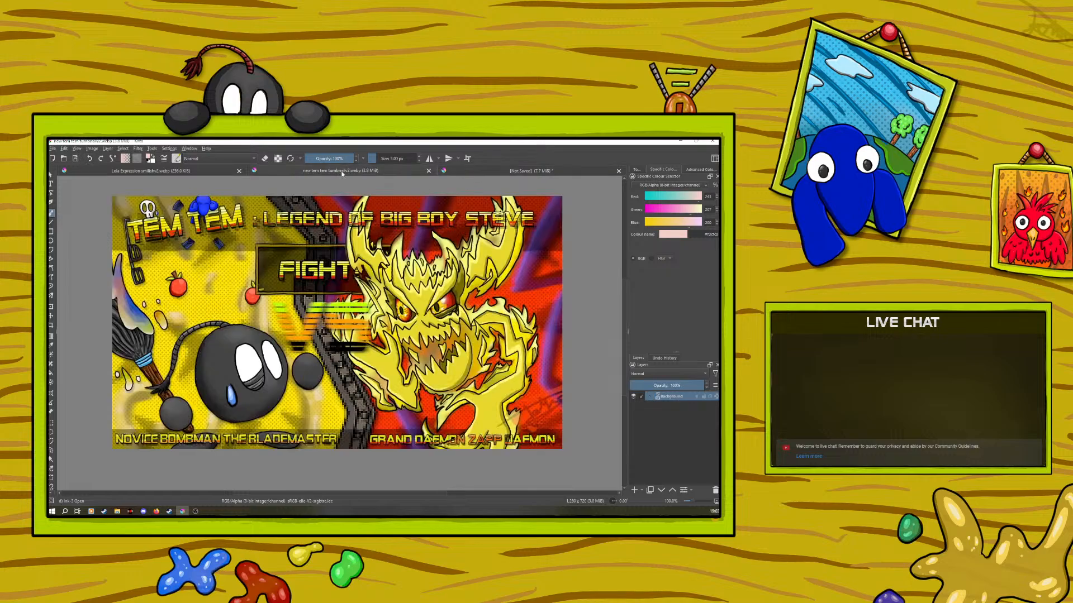
{"action": "left_click", "coordinate": [429, 170]}
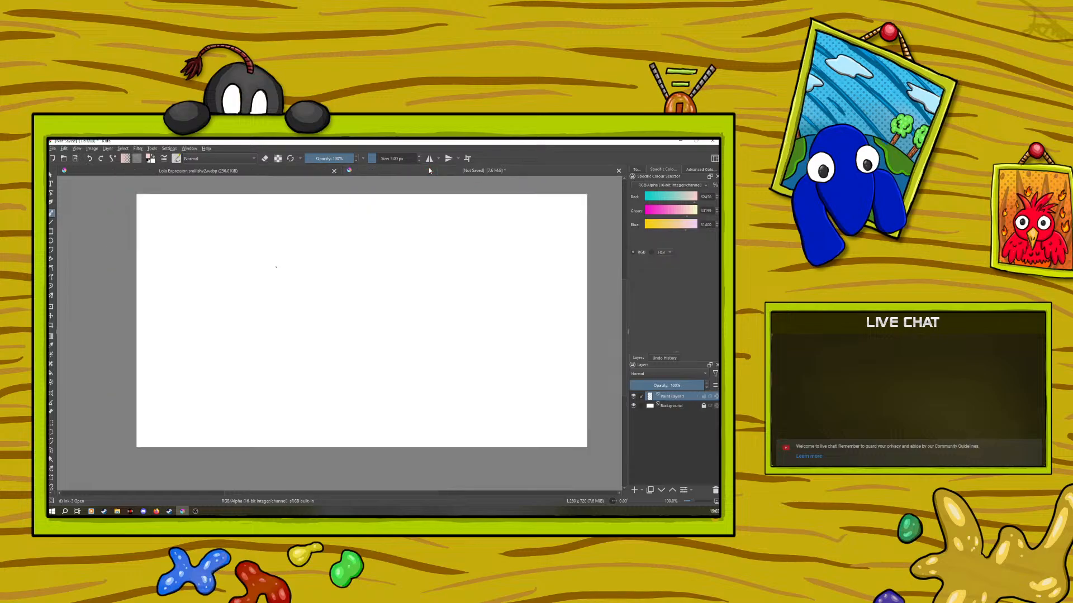
{"action": "left_click", "coordinate": [264, 169]}
{"action": "left_click", "coordinate": [334, 171]}
Step: Enlarge the brush and sketch two slanted eyes with a jagged row of teeth below them
{"action": "left_click", "coordinate": [377, 158]}
{"action": "scroll", "coordinate": [377, 158], "scroll_direction": "up", "scroll_amount": 2}
{"action": "mouse_move", "coordinate": [273, 293]}
{"action": "left_mouse_down"}
{"action": "mouse_move", "coordinate": [287, 330]}
{"action": "mouse_move", "coordinate": [258, 297]}
{"action": "left_mouse_up"}
{"action": "left_click", "coordinate": [89, 159]}
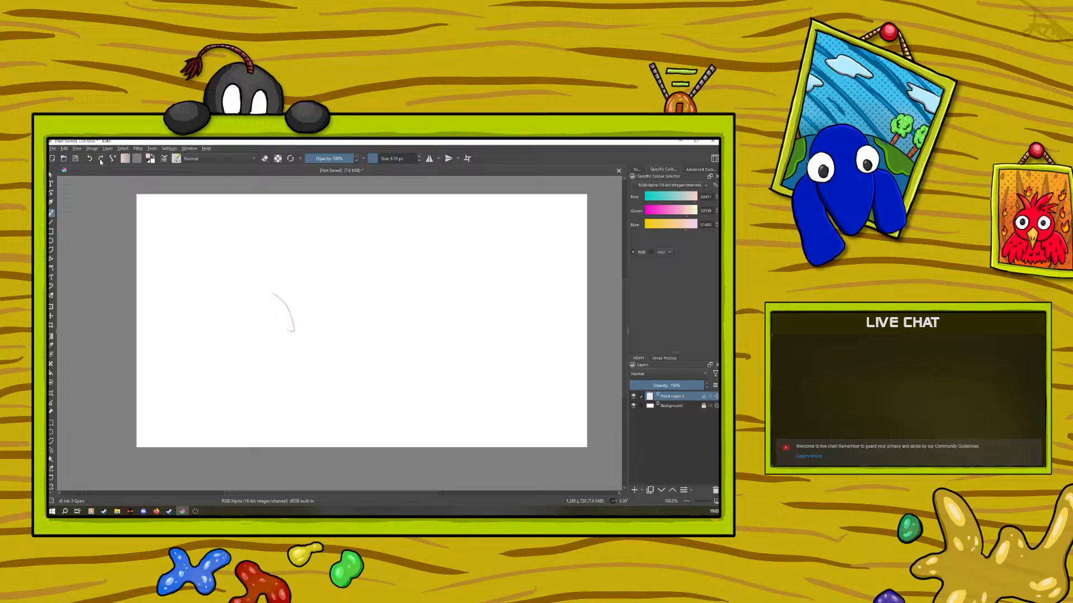
{"action": "left_click", "coordinate": [89, 159]}
{"action": "mouse_move", "coordinate": [278, 296]}
{"action": "left_mouse_down"}
{"action": "mouse_move", "coordinate": [303, 332]}
{"action": "mouse_move", "coordinate": [267, 307]}
{"action": "left_mouse_up"}
{"action": "mouse_move", "coordinate": [345, 300]}
{"action": "left_mouse_down"}
{"action": "mouse_move", "coordinate": [320, 331]}
{"action": "mouse_move", "coordinate": [343, 329]}
{"action": "mouse_move", "coordinate": [352, 305]}
{"action": "mouse_move", "coordinate": [319, 331]}
{"action": "left_mouse_up"}
{"action": "left_click_drag", "start_coordinate": [278, 336], "coordinate": [332, 342]}
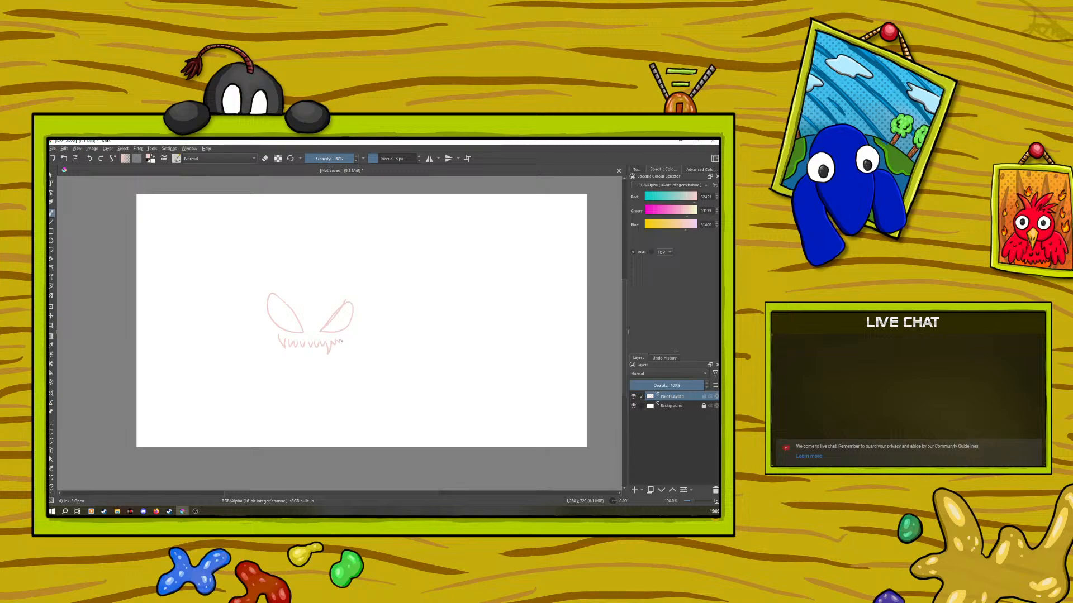
Step: Sketch a round head outline around the face, adding slanted brow lines and a pointed horn
{"action": "mouse_move", "coordinate": [350, 335]}
{"action": "left_mouse_down"}
{"action": "mouse_move", "coordinate": [356, 304]}
{"action": "mouse_move", "coordinate": [283, 260]}
{"action": "mouse_move", "coordinate": [268, 269]}
{"action": "mouse_move", "coordinate": [259, 316]}
{"action": "mouse_move", "coordinate": [274, 339]}
{"action": "mouse_move", "coordinate": [317, 351]}
{"action": "left_mouse_up"}
{"action": "left_click_drag", "start_coordinate": [340, 340], "coordinate": [354, 325]}
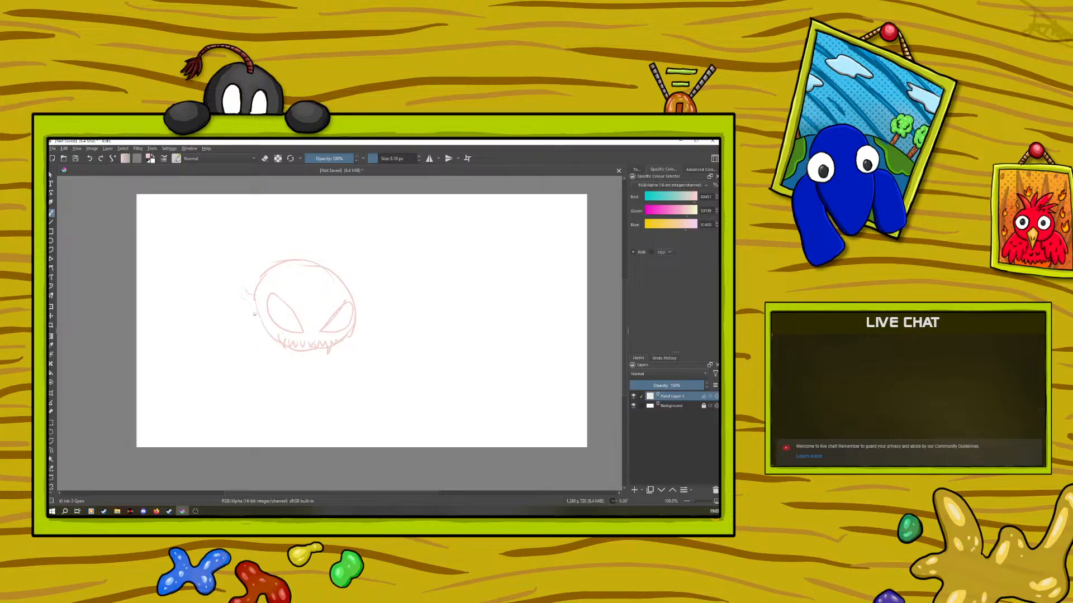
{"action": "left_click_drag", "start_coordinate": [303, 303], "coordinate": [273, 271]}
{"action": "mouse_move", "coordinate": [322, 302]}
{"action": "left_mouse_down"}
{"action": "mouse_move", "coordinate": [340, 277]}
{"action": "mouse_move", "coordinate": [353, 284]}
{"action": "mouse_move", "coordinate": [339, 276]}
{"action": "mouse_move", "coordinate": [361, 301]}
{"action": "mouse_move", "coordinate": [353, 335]}
{"action": "mouse_move", "coordinate": [338, 343]}
{"action": "mouse_move", "coordinate": [359, 323]}
{"action": "mouse_move", "coordinate": [354, 271]}
{"action": "left_mouse_up"}
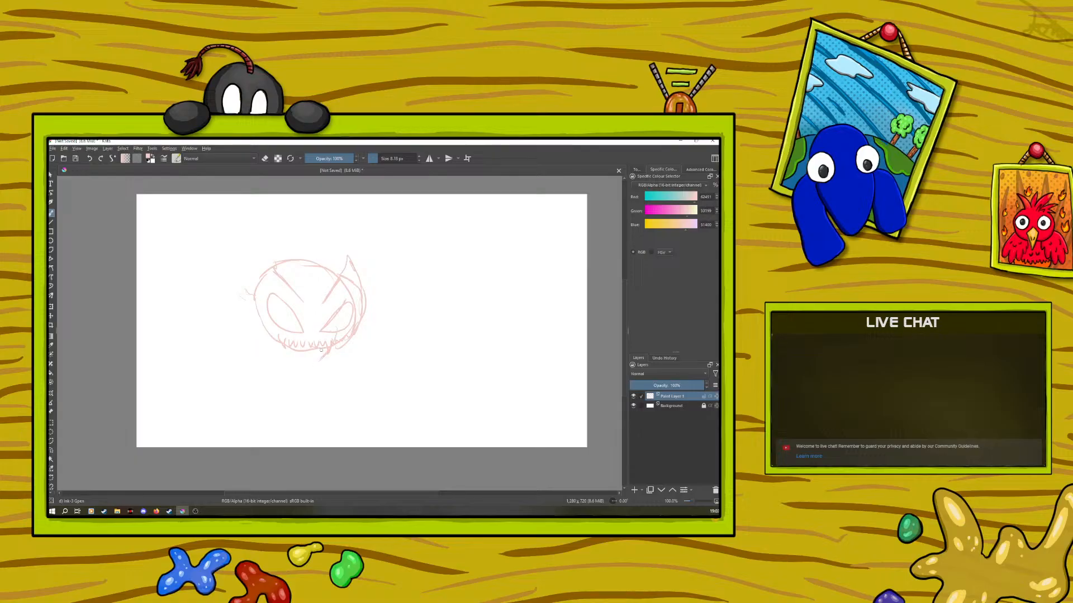
Step: Sketch a rounded muzzle and lower jaw over the toothed mouth
{"action": "mouse_move", "coordinate": [325, 333]}
{"action": "left_mouse_down"}
{"action": "mouse_move", "coordinate": [314, 357]}
{"action": "mouse_move", "coordinate": [287, 359]}
{"action": "left_mouse_up"}
{"action": "left_click_drag", "start_coordinate": [310, 333], "coordinate": [290, 344]}
{"action": "left_click_drag", "start_coordinate": [288, 351], "coordinate": [318, 350]}
{"action": "left_click_drag", "start_coordinate": [281, 352], "coordinate": [265, 333]}
Step: Transform the face sketch to make it slightly narrower, and return to the brush
{"action": "key", "text": "ctrl+t"}
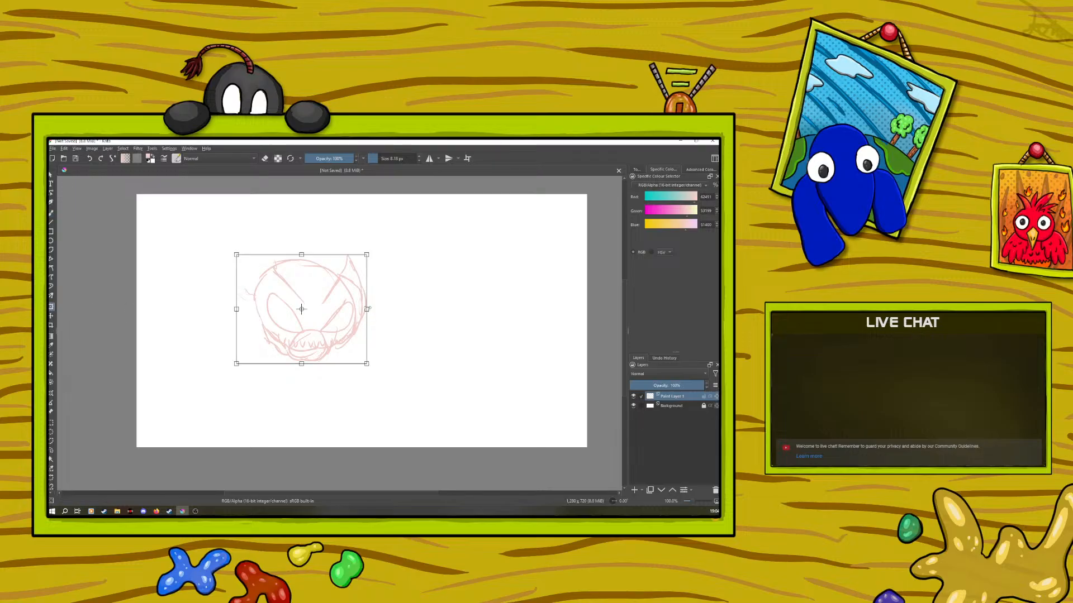
{"action": "mouse_move", "coordinate": [363, 310]}
{"action": "left_mouse_down"}
{"action": "mouse_move", "coordinate": [338, 309]}
{"action": "mouse_move", "coordinate": [358, 310]}
{"action": "left_mouse_up"}
{"action": "key", "text": "b"}
{"action": "left_click_drag", "start_coordinate": [301, 337], "coordinate": [326, 343]}
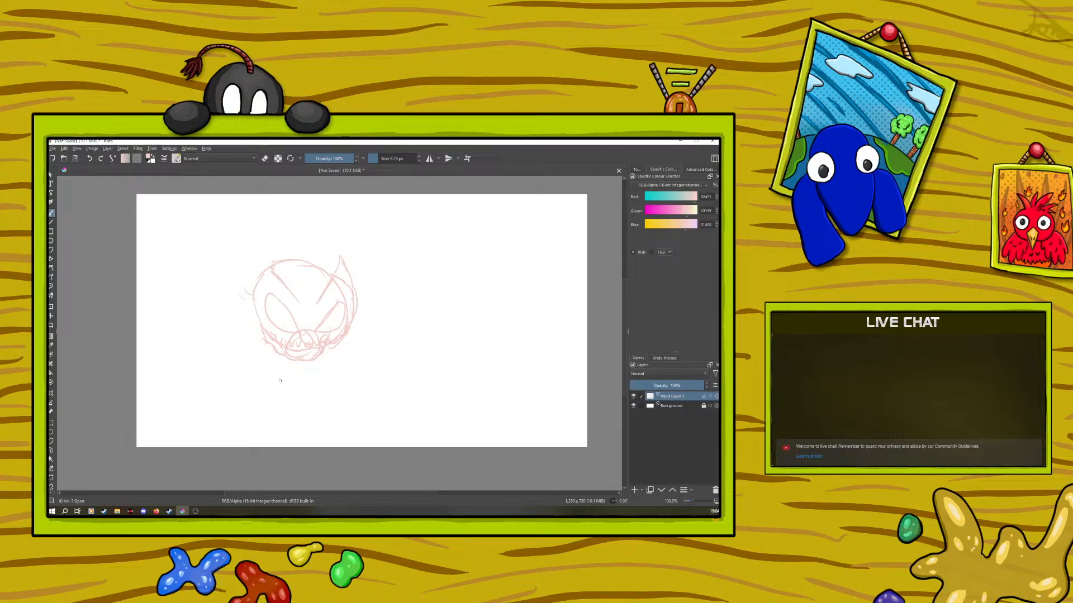
{"action": "key", "text": "ctrl+z"}
{"action": "key", "text": "e"}
{"action": "mouse_move", "coordinate": [265, 269]}
{"action": "left_mouse_down"}
{"action": "mouse_move", "coordinate": [253, 321]}
{"action": "mouse_move", "coordinate": [271, 341]}
{"action": "left_mouse_up"}
{"action": "mouse_move", "coordinate": [291, 257]}
{"action": "left_mouse_down"}
{"action": "mouse_move", "coordinate": [297, 354]}
{"action": "mouse_move", "coordinate": [338, 262]}
{"action": "mouse_move", "coordinate": [351, 304]}
{"action": "mouse_move", "coordinate": [287, 356]}
{"action": "left_mouse_up"}
{"action": "left_click", "coordinate": [88, 159]}
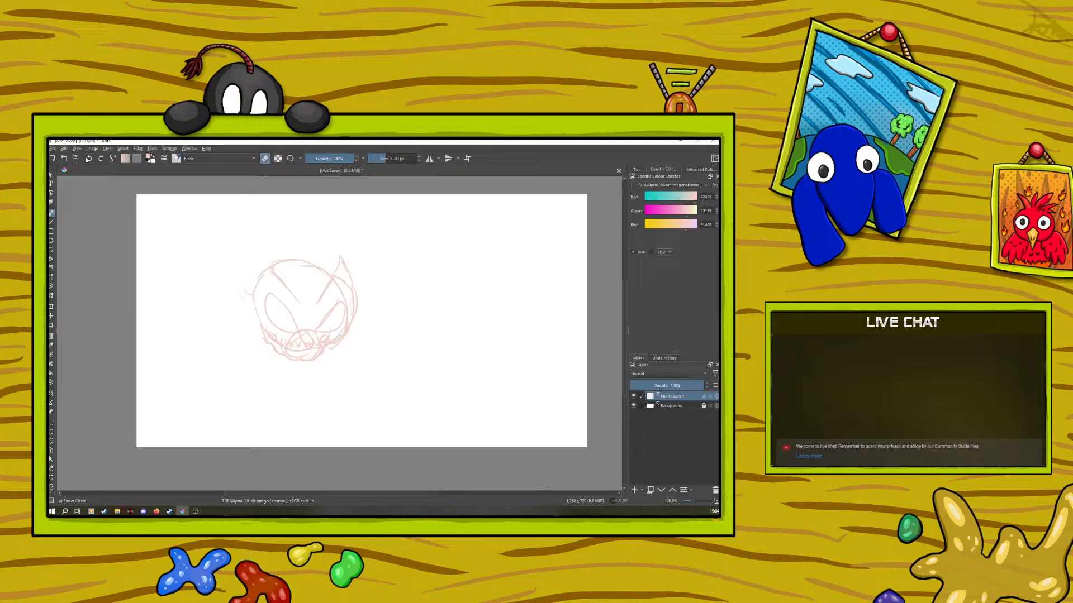
{"action": "key", "text": "e"}
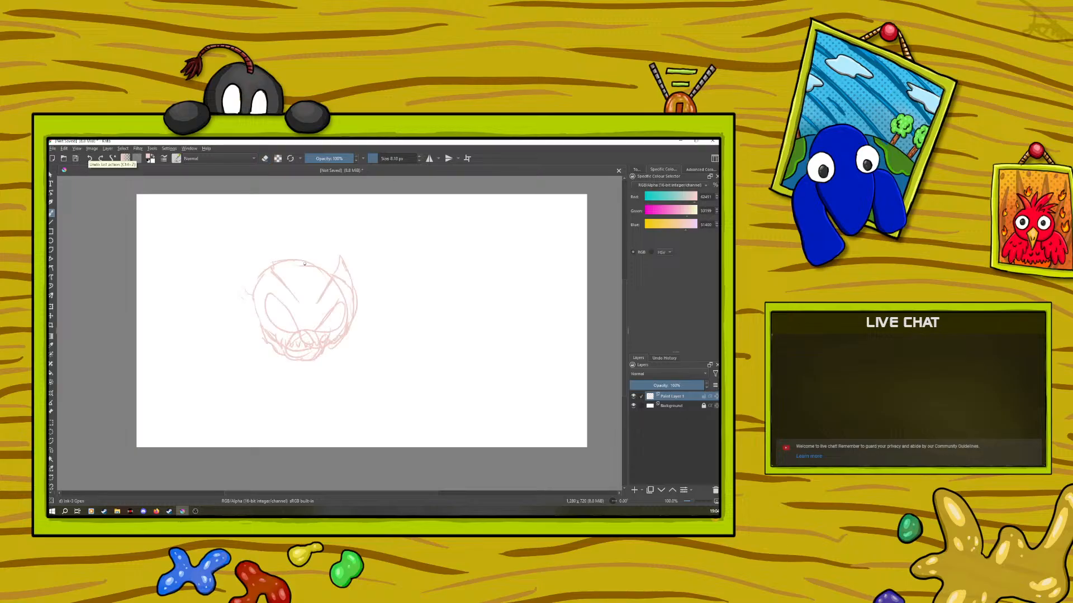
Step: Move the face sketch slightly up and to the left on the canvas
{"action": "right_click", "coordinate": [269, 295]}
{"action": "left_click", "coordinate": [217, 207]}
{"action": "mouse_move", "coordinate": [263, 321]}
{"action": "left_mouse_down"}
{"action": "mouse_move", "coordinate": [257, 335]}
{"action": "mouse_move", "coordinate": [245, 297]}
{"action": "left_mouse_up"}
{"action": "left_click", "coordinate": [51, 315]}
{"action": "left_click", "coordinate": [51, 214]}
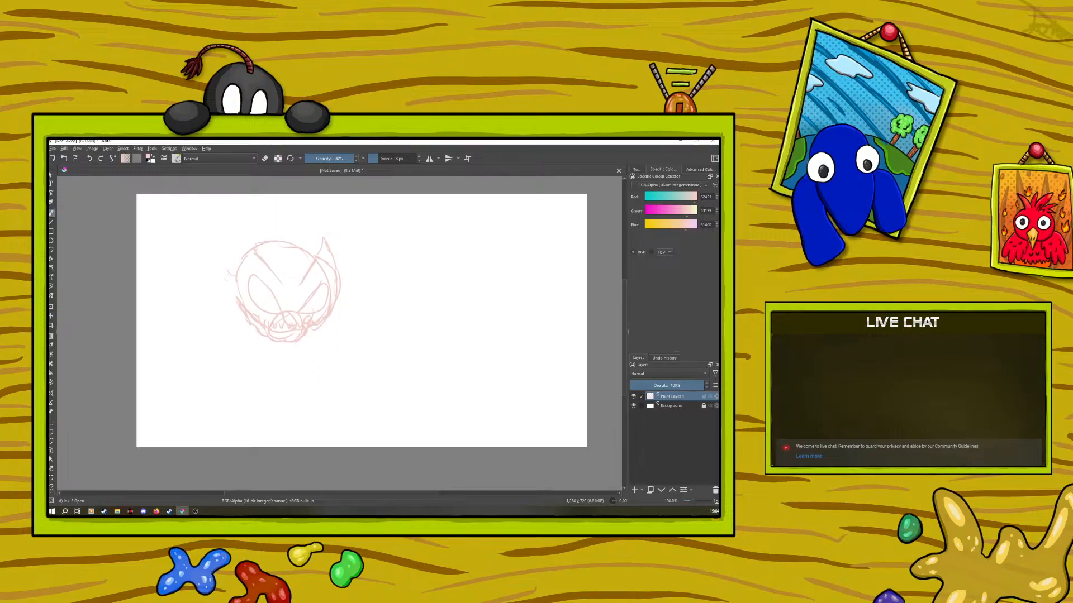
Step: Switch the brush to black and sketch a rounded, wrinkled snout with nostrils over the face's lower half, erasing stray lines
{"action": "right_click", "coordinate": [255, 328]}
{"action": "left_click_drag", "start_coordinate": [254, 329], "coordinate": [264, 336]}
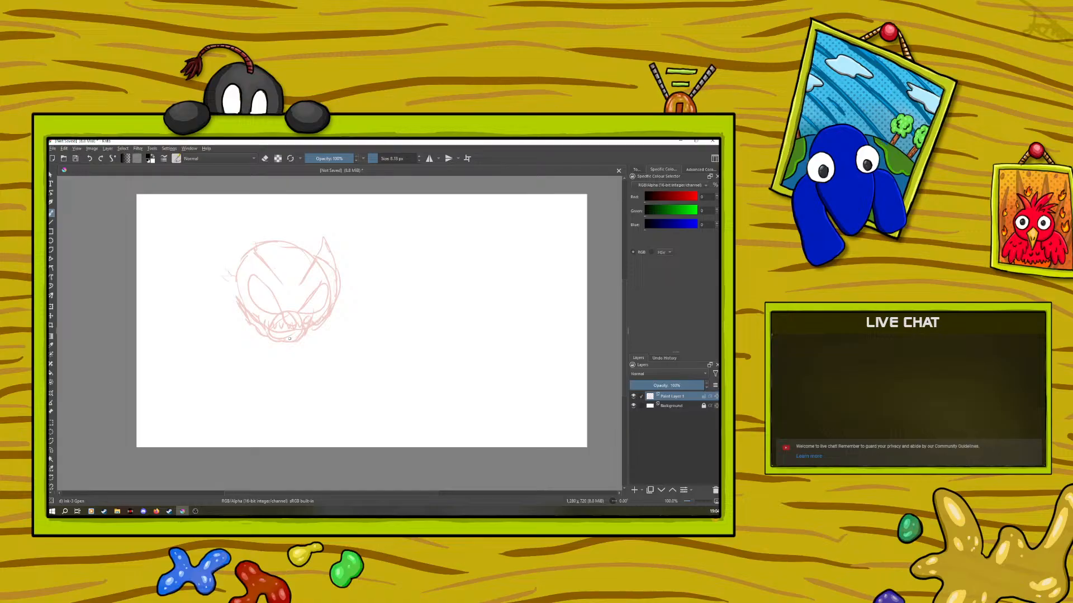
{"action": "mouse_move", "coordinate": [297, 347]}
{"action": "left_mouse_down"}
{"action": "mouse_move", "coordinate": [288, 339]}
{"action": "mouse_move", "coordinate": [311, 345]}
{"action": "mouse_move", "coordinate": [322, 335]}
{"action": "mouse_move", "coordinate": [319, 352]}
{"action": "mouse_move", "coordinate": [327, 331]}
{"action": "mouse_move", "coordinate": [306, 360]}
{"action": "mouse_move", "coordinate": [317, 370]}
{"action": "mouse_move", "coordinate": [284, 359]}
{"action": "left_mouse_up"}
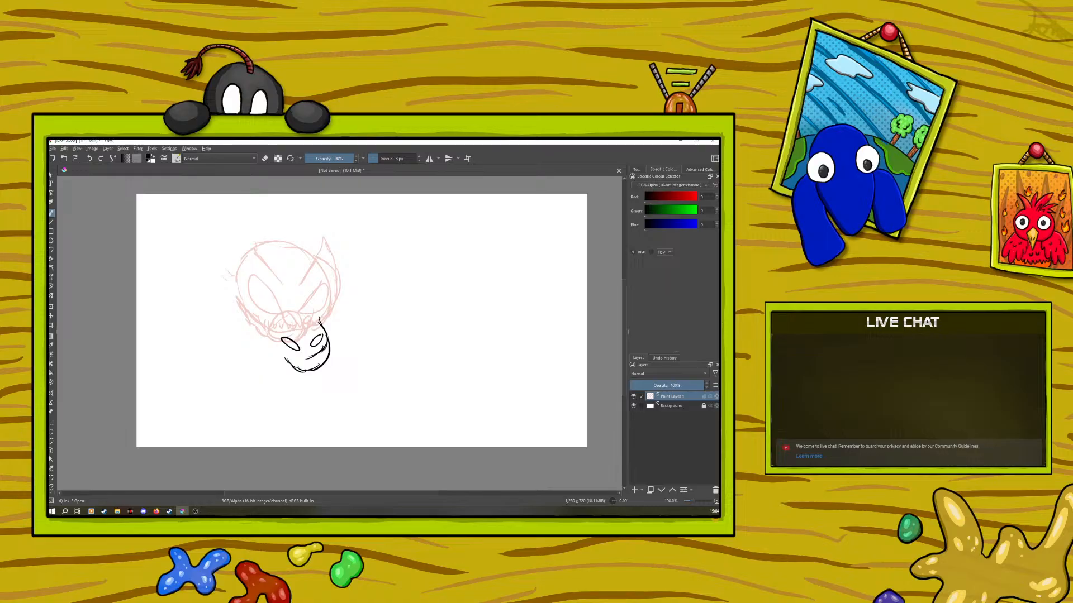
{"action": "mouse_move", "coordinate": [325, 339]}
{"action": "left_mouse_down"}
{"action": "mouse_move", "coordinate": [319, 354]}
{"action": "mouse_move", "coordinate": [302, 324]}
{"action": "mouse_move", "coordinate": [278, 342]}
{"action": "mouse_move", "coordinate": [318, 344]}
{"action": "left_mouse_up"}
{"action": "mouse_move", "coordinate": [326, 344]}
{"action": "left_mouse_down"}
{"action": "mouse_move", "coordinate": [317, 352]}
{"action": "mouse_move", "coordinate": [301, 314]}
{"action": "mouse_move", "coordinate": [273, 323]}
{"action": "mouse_move", "coordinate": [299, 309]}
{"action": "mouse_move", "coordinate": [277, 310]}
{"action": "mouse_move", "coordinate": [270, 322]}
{"action": "mouse_move", "coordinate": [288, 360]}
{"action": "mouse_move", "coordinate": [314, 364]}
{"action": "mouse_move", "coordinate": [324, 351]}
{"action": "mouse_move", "coordinate": [286, 365]}
{"action": "mouse_move", "coordinate": [326, 362]}
{"action": "mouse_move", "coordinate": [330, 344]}
{"action": "mouse_move", "coordinate": [298, 370]}
{"action": "mouse_move", "coordinate": [322, 358]}
{"action": "left_mouse_up"}
{"action": "left_click", "coordinate": [265, 159]}
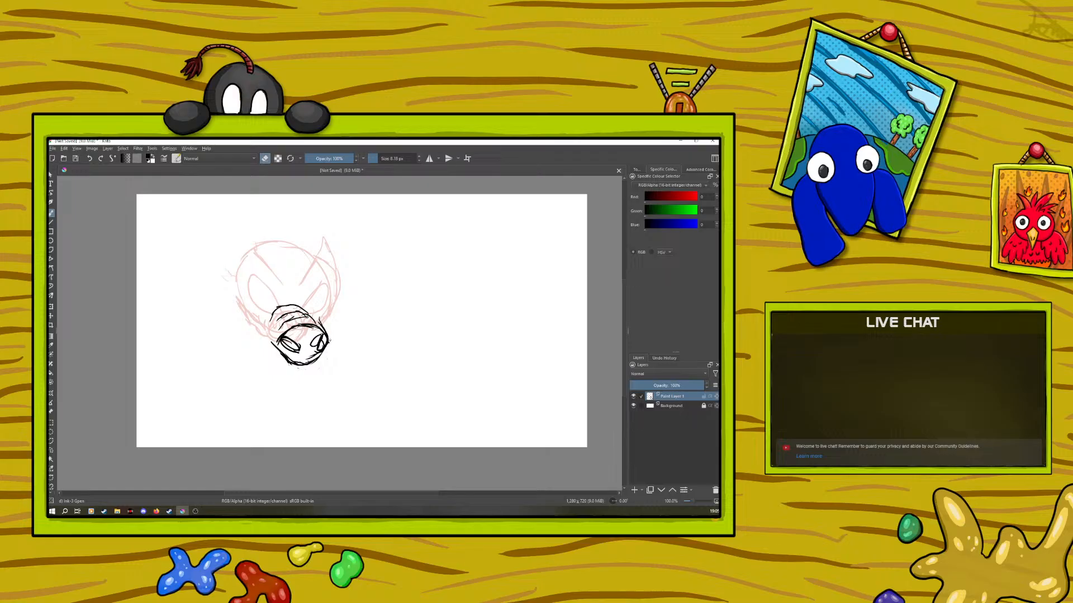
{"action": "left_click", "coordinate": [266, 159]}
{"action": "mouse_move", "coordinate": [284, 353]}
{"action": "left_mouse_down"}
{"action": "mouse_move", "coordinate": [255, 325]}
{"action": "mouse_move", "coordinate": [293, 371]}
{"action": "mouse_move", "coordinate": [325, 354]}
{"action": "left_mouse_up"}
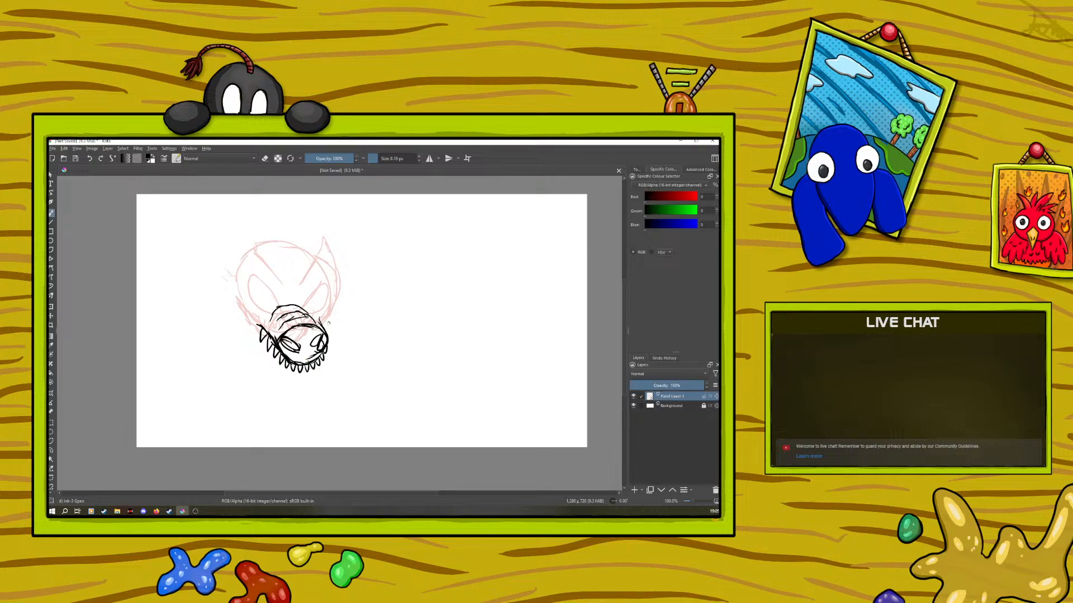
{"action": "left_click", "coordinate": [88, 160]}
{"action": "left_click", "coordinate": [88, 159]}
{"action": "left_click", "coordinate": [88, 160]}
{"action": "left_click", "coordinate": [88, 159]}
{"action": "left_click", "coordinate": [88, 159]}
{"action": "left_click", "coordinate": [88, 160]}
{"action": "left_click", "coordinate": [88, 159]}
{"action": "left_click", "coordinate": [88, 159]}
Step: Erase the snout's nostrils, redraw one narrow oval nostril, and thicken and clean up the snout outline
{"action": "mouse_move", "coordinate": [301, 340]}
{"action": "left_mouse_down"}
{"action": "mouse_move", "coordinate": [291, 351]}
{"action": "mouse_move", "coordinate": [283, 338]}
{"action": "mouse_move", "coordinate": [279, 351]}
{"action": "mouse_move", "coordinate": [278, 338]}
{"action": "mouse_move", "coordinate": [318, 340]}
{"action": "left_mouse_up"}
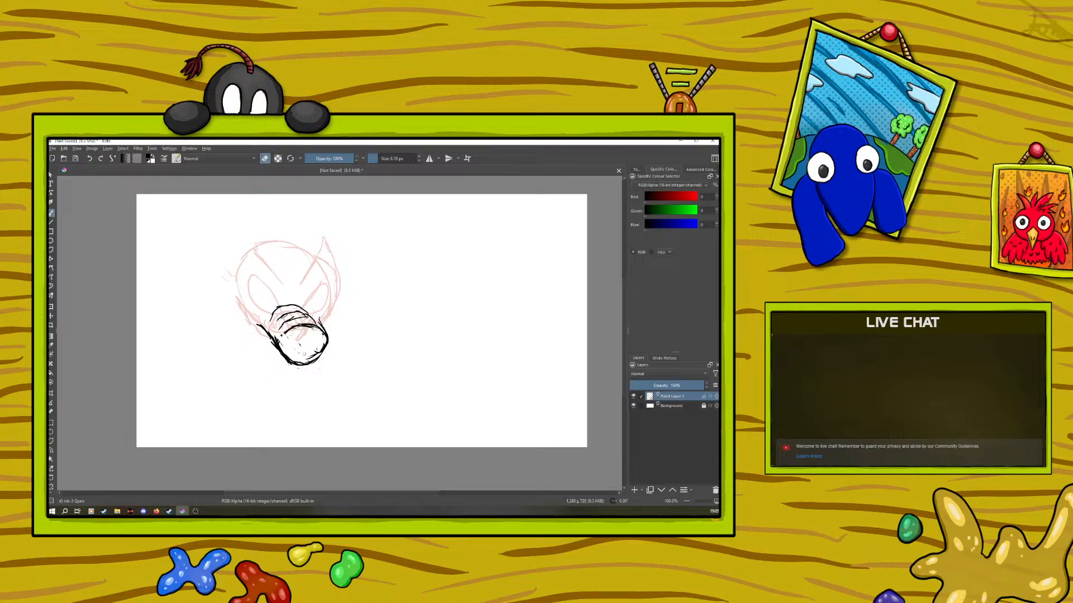
{"action": "left_click", "coordinate": [265, 159]}
{"action": "mouse_move", "coordinate": [293, 335]}
{"action": "left_mouse_down"}
{"action": "mouse_move", "coordinate": [320, 358]}
{"action": "mouse_move", "coordinate": [324, 334]}
{"action": "mouse_move", "coordinate": [319, 358]}
{"action": "mouse_move", "coordinate": [298, 367]}
{"action": "left_mouse_up"}
{"action": "mouse_move", "coordinate": [324, 326]}
{"action": "left_mouse_down"}
{"action": "mouse_move", "coordinate": [320, 341]}
{"action": "mouse_move", "coordinate": [323, 327]}
{"action": "left_mouse_up"}
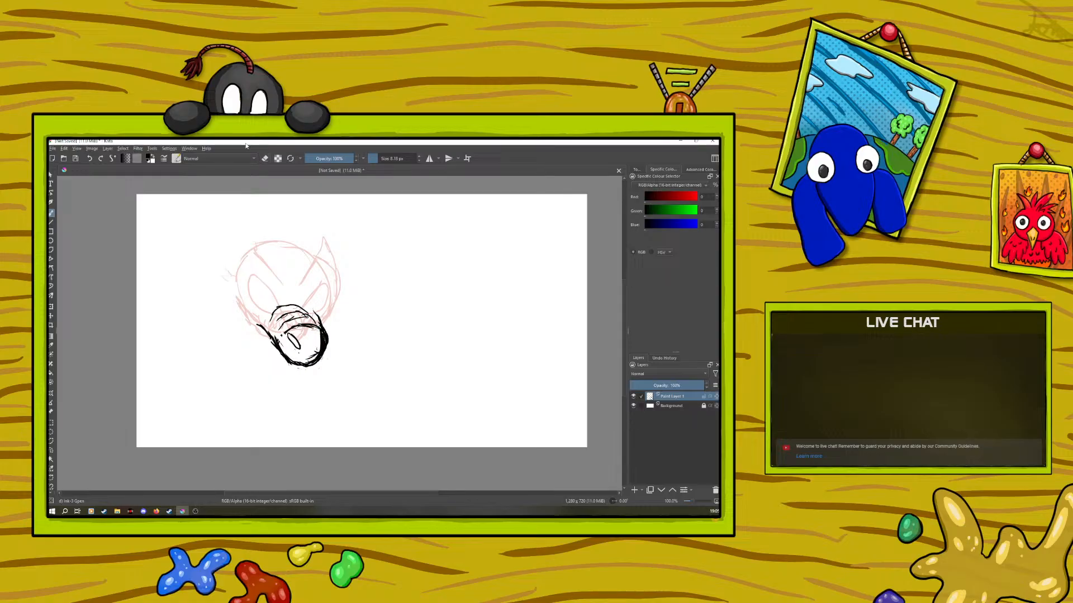
{"action": "left_click_drag", "start_coordinate": [324, 332], "coordinate": [317, 353]}
{"action": "left_click", "coordinate": [265, 159]}
{"action": "left_click", "coordinate": [263, 159]}
{"action": "left_click_drag", "start_coordinate": [316, 351], "coordinate": [315, 353]}
{"action": "left_click", "coordinate": [264, 159]}
Step: Sketch the toothed jaw line and a small tusk beside the snout, and outline both eyes above it
{"action": "right_click", "coordinate": [254, 339]}
{"action": "mouse_move", "coordinate": [253, 276]}
{"action": "left_mouse_down"}
{"action": "mouse_move", "coordinate": [301, 299]}
{"action": "mouse_move", "coordinate": [292, 310]}
{"action": "mouse_move", "coordinate": [288, 254]}
{"action": "mouse_move", "coordinate": [285, 330]}
{"action": "left_mouse_up"}
{"action": "left_click_drag", "start_coordinate": [286, 290], "coordinate": [282, 270]}
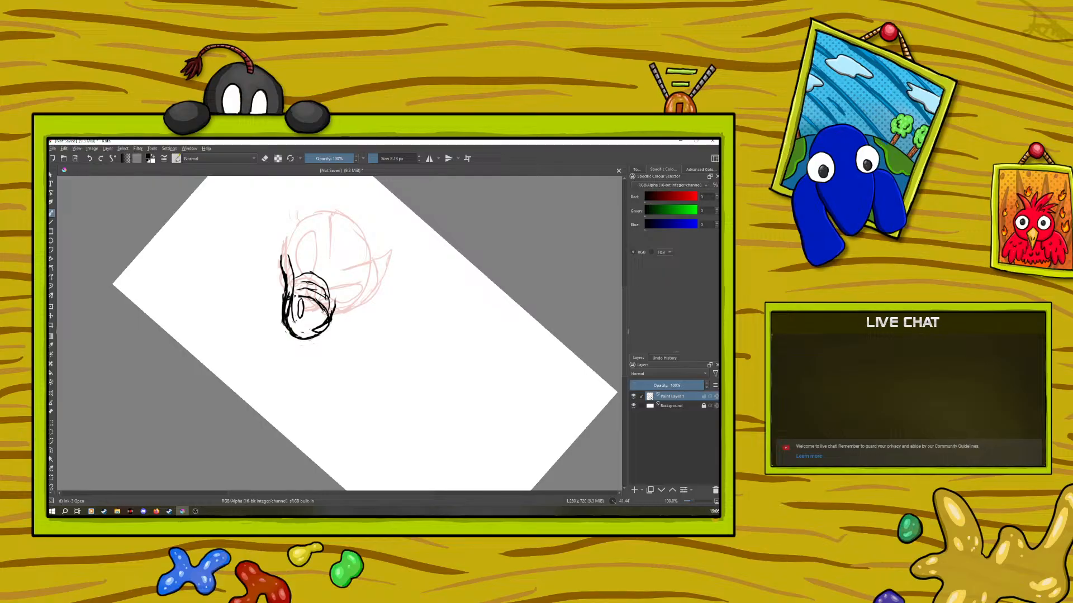
{"action": "mouse_move", "coordinate": [286, 265]}
{"action": "left_mouse_down"}
{"action": "mouse_move", "coordinate": [293, 286]}
{"action": "mouse_move", "coordinate": [272, 311]}
{"action": "left_mouse_up"}
{"action": "left_click", "coordinate": [265, 159]}
{"action": "mouse_move", "coordinate": [350, 281]}
{"action": "left_mouse_down"}
{"action": "mouse_move", "coordinate": [330, 289]}
{"action": "mouse_move", "coordinate": [349, 297]}
{"action": "mouse_move", "coordinate": [361, 284]}
{"action": "left_mouse_up"}
{"action": "mouse_move", "coordinate": [315, 234]}
{"action": "left_mouse_down"}
{"action": "mouse_move", "coordinate": [302, 275]}
{"action": "mouse_move", "coordinate": [293, 254]}
{"action": "mouse_move", "coordinate": [311, 232]}
{"action": "mouse_move", "coordinate": [316, 239]}
{"action": "left_mouse_up"}
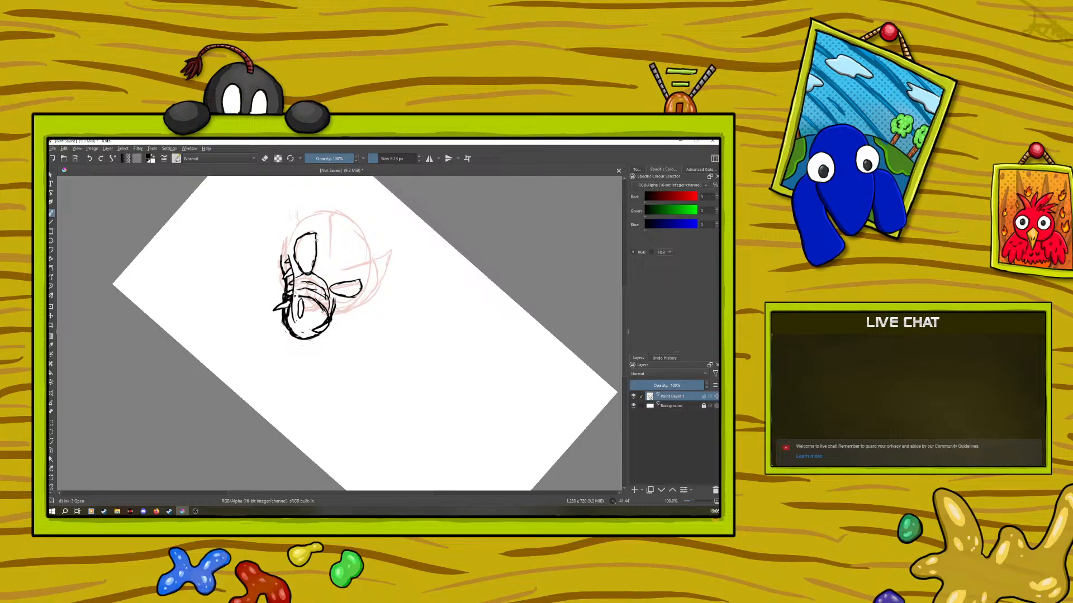
Step: Sketch a raised, bent arm with a clawed hand beside the head, redrawing its inner contour
{"action": "scroll", "coordinate": [624, 309], "scroll_direction": "up", "scroll_amount": 3}
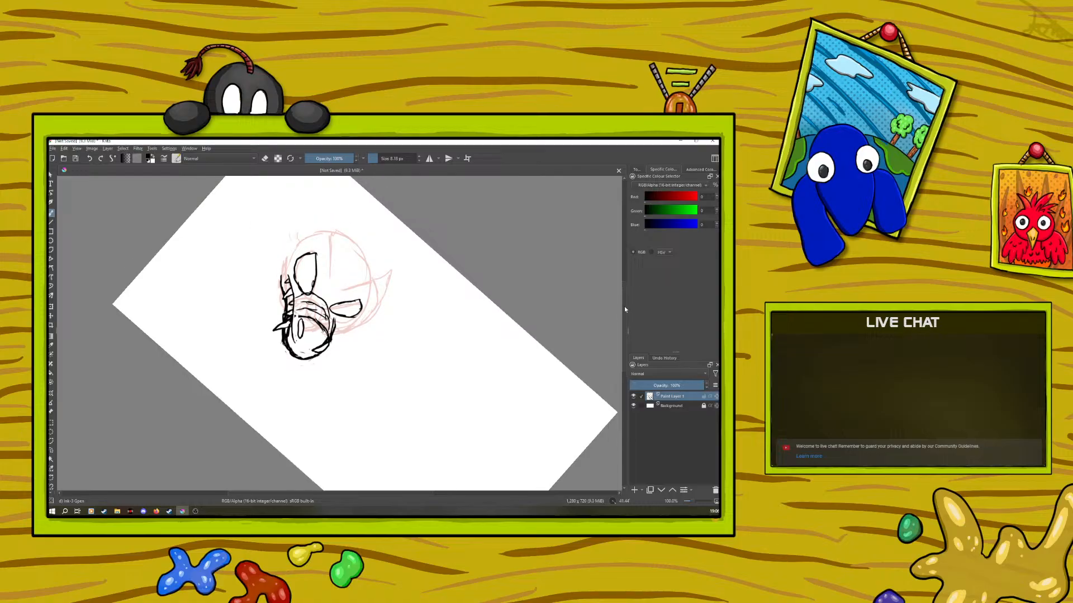
{"action": "mouse_move", "coordinate": [285, 257]}
{"action": "left_mouse_down"}
{"action": "mouse_move", "coordinate": [306, 246]}
{"action": "mouse_move", "coordinate": [255, 256]}
{"action": "mouse_move", "coordinate": [254, 246]}
{"action": "mouse_move", "coordinate": [292, 273]}
{"action": "mouse_move", "coordinate": [234, 244]}
{"action": "mouse_move", "coordinate": [216, 289]}
{"action": "left_mouse_up"}
{"action": "mouse_move", "coordinate": [234, 246]}
{"action": "left_mouse_down"}
{"action": "mouse_move", "coordinate": [190, 308]}
{"action": "mouse_move", "coordinate": [175, 307]}
{"action": "mouse_move", "coordinate": [205, 313]}
{"action": "mouse_move", "coordinate": [197, 334]}
{"action": "left_mouse_up"}
{"action": "mouse_move", "coordinate": [200, 329]}
{"action": "left_mouse_down"}
{"action": "mouse_move", "coordinate": [242, 313]}
{"action": "mouse_move", "coordinate": [235, 299]}
{"action": "mouse_move", "coordinate": [260, 278]}
{"action": "mouse_move", "coordinate": [276, 316]}
{"action": "left_mouse_up"}
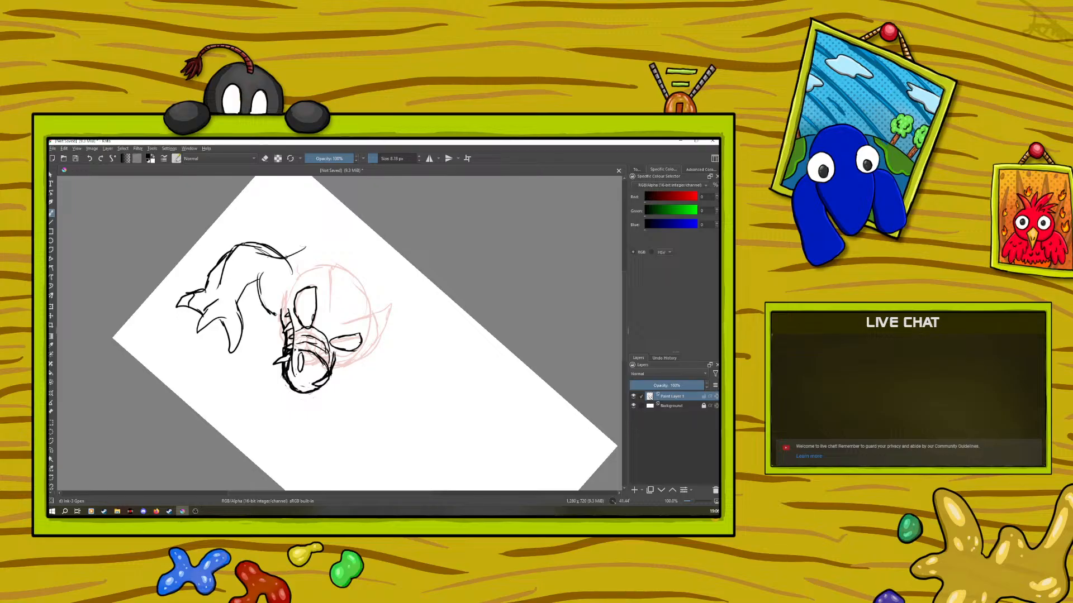
{"action": "left_click", "coordinate": [89, 159]}
{"action": "left_click", "coordinate": [90, 158]}
{"action": "mouse_move", "coordinate": [282, 310]}
{"action": "left_mouse_down"}
{"action": "mouse_move", "coordinate": [260, 274]}
{"action": "mouse_move", "coordinate": [249, 286]}
{"action": "left_mouse_up"}
{"action": "left_click_drag", "start_coordinate": [263, 276], "coordinate": [247, 289]}
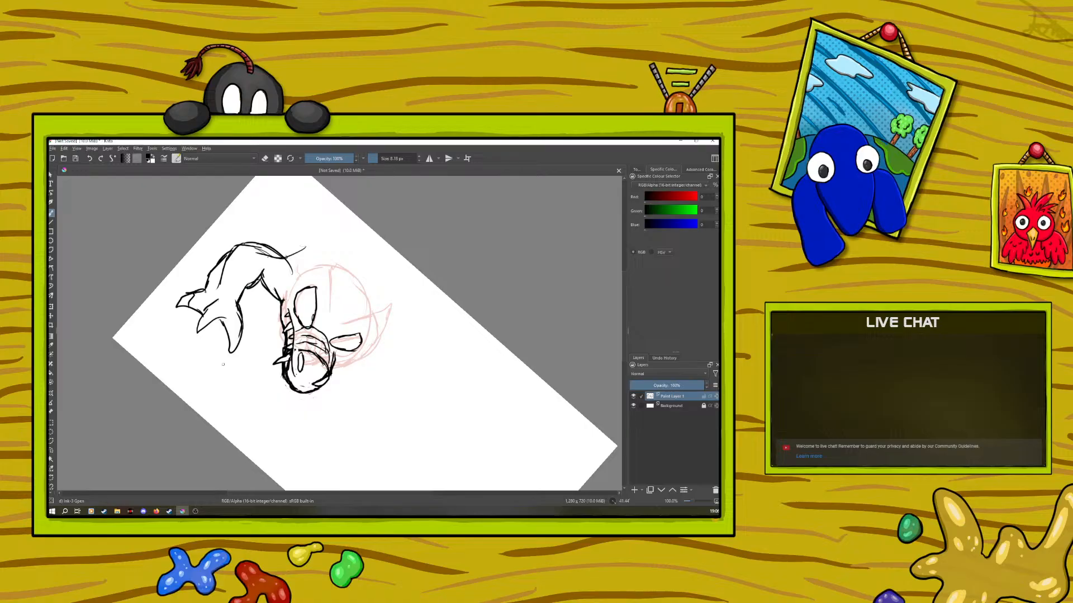
Step: Sketch two pointed horns rising from the brows, and erase and redraw the smaller eye with a heavier slanted shape
{"action": "mouse_move", "coordinate": [332, 357]}
{"action": "left_mouse_down"}
{"action": "mouse_move", "coordinate": [363, 344]}
{"action": "mouse_move", "coordinate": [360, 354]}
{"action": "mouse_move", "coordinate": [387, 302]}
{"action": "mouse_move", "coordinate": [339, 323]}
{"action": "mouse_move", "coordinate": [323, 272]}
{"action": "mouse_move", "coordinate": [328, 249]}
{"action": "mouse_move", "coordinate": [297, 275]}
{"action": "mouse_move", "coordinate": [282, 312]}
{"action": "left_mouse_up"}
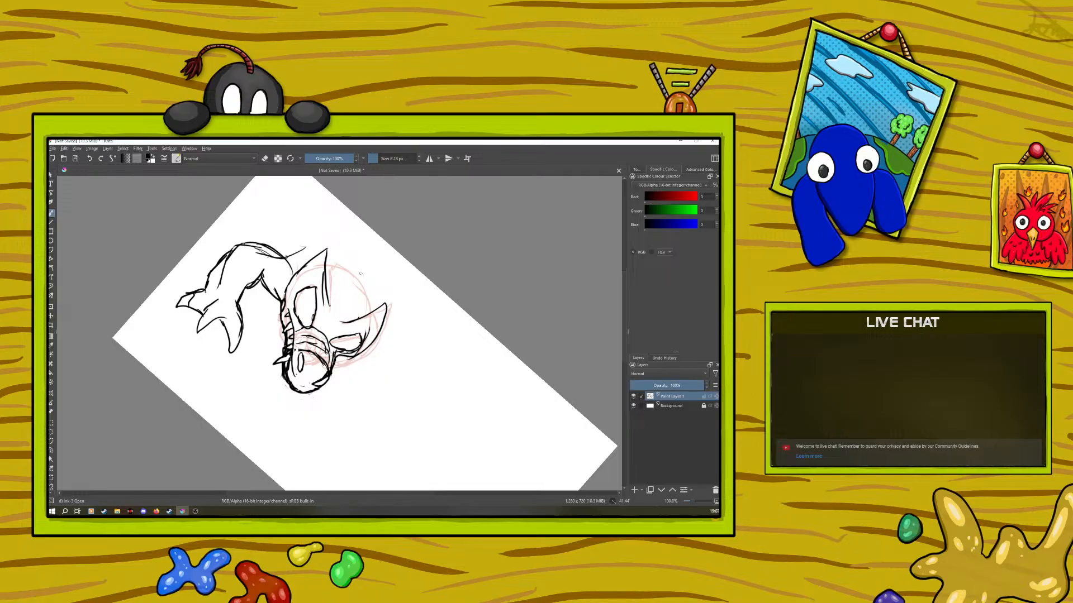
{"action": "left_click", "coordinate": [265, 159]}
{"action": "left_click_drag", "start_coordinate": [348, 338], "coordinate": [338, 339]}
{"action": "mouse_move", "coordinate": [360, 329]}
{"action": "left_mouse_down"}
{"action": "mouse_move", "coordinate": [337, 341]}
{"action": "mouse_move", "coordinate": [359, 343]}
{"action": "mouse_move", "coordinate": [360, 332]}
{"action": "mouse_move", "coordinate": [340, 346]}
{"action": "mouse_move", "coordinate": [352, 336]}
{"action": "left_mouse_up"}
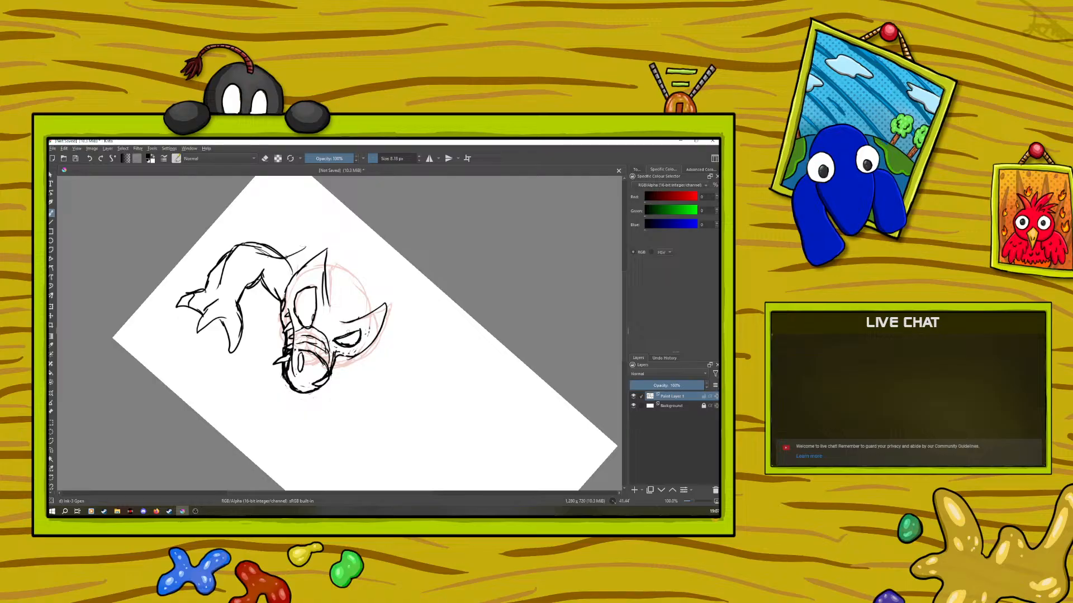
Step: Sketch the curved crown of the head and the overlapping rounded segments of the hunched back behind it
{"action": "mouse_move", "coordinate": [335, 292]}
{"action": "left_mouse_down"}
{"action": "mouse_move", "coordinate": [357, 318]}
{"action": "mouse_move", "coordinate": [348, 301]}
{"action": "mouse_move", "coordinate": [364, 316]}
{"action": "mouse_move", "coordinate": [357, 298]}
{"action": "mouse_move", "coordinate": [370, 305]}
{"action": "left_mouse_up"}
{"action": "mouse_move", "coordinate": [327, 269]}
{"action": "left_mouse_down"}
{"action": "mouse_move", "coordinate": [353, 262]}
{"action": "mouse_move", "coordinate": [374, 274]}
{"action": "mouse_move", "coordinate": [380, 308]}
{"action": "mouse_move", "coordinate": [405, 322]}
{"action": "mouse_move", "coordinate": [398, 353]}
{"action": "left_mouse_up"}
{"action": "left_click_drag", "start_coordinate": [404, 299], "coordinate": [407, 374]}
{"action": "left_click_drag", "start_coordinate": [424, 332], "coordinate": [410, 397]}
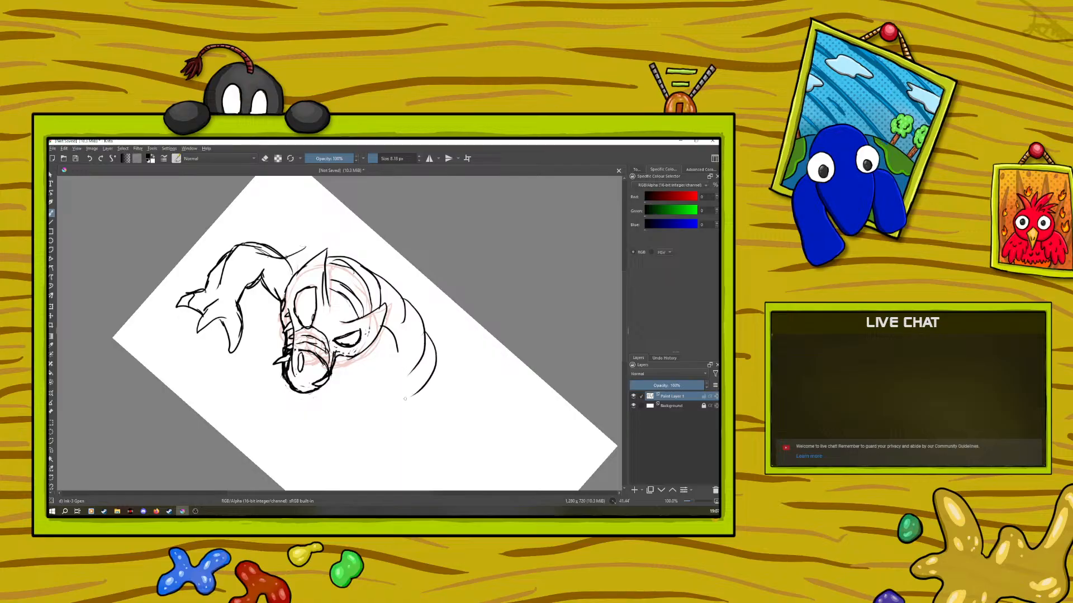
{"action": "left_click_drag", "start_coordinate": [429, 376], "coordinate": [412, 429]}
Step: Sketch the monster's second arm hanging below the back, ending in a hand with pointed fingers
{"action": "mouse_move", "coordinate": [401, 383]}
{"action": "left_mouse_down"}
{"action": "mouse_move", "coordinate": [367, 390]}
{"action": "mouse_move", "coordinate": [373, 441]}
{"action": "mouse_move", "coordinate": [338, 449]}
{"action": "mouse_move", "coordinate": [355, 466]}
{"action": "left_mouse_up"}
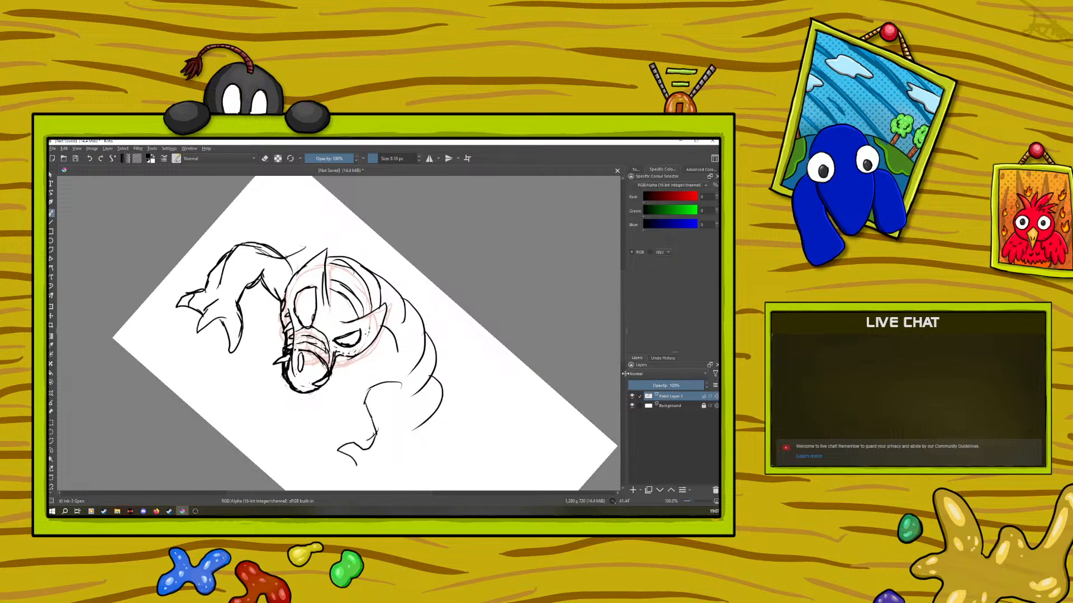
{"action": "scroll", "coordinate": [622, 336], "scroll_direction": "down", "scroll_amount": 2}
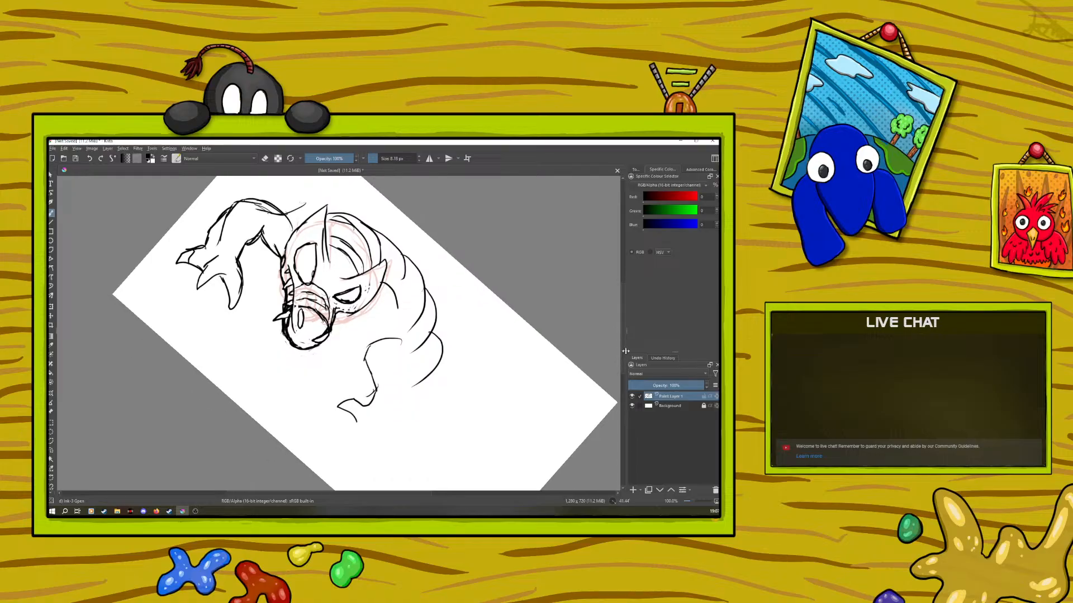
{"action": "mouse_move", "coordinate": [375, 410]}
{"action": "left_mouse_down"}
{"action": "mouse_move", "coordinate": [342, 424]}
{"action": "mouse_move", "coordinate": [367, 432]}
{"action": "mouse_move", "coordinate": [358, 443]}
{"action": "mouse_move", "coordinate": [394, 434]}
{"action": "left_mouse_up"}
{"action": "mouse_move", "coordinate": [359, 439]}
{"action": "left_mouse_down"}
{"action": "mouse_move", "coordinate": [397, 451]}
{"action": "mouse_move", "coordinate": [397, 389]}
{"action": "mouse_move", "coordinate": [419, 371]}
{"action": "left_mouse_up"}
{"action": "left_click_drag", "start_coordinate": [353, 336], "coordinate": [364, 356]}
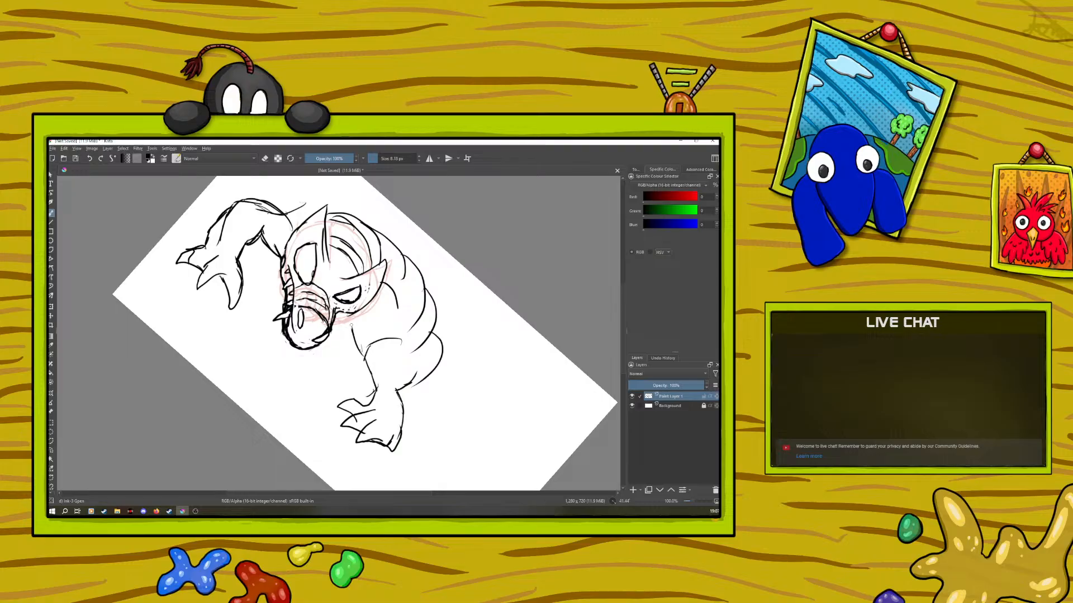
Step: Sketch the neck and chest lines and a clawed, reaching form overlapping the lowered arm below the snout
{"action": "mouse_move", "coordinate": [380, 290]}
{"action": "left_mouse_down"}
{"action": "mouse_move", "coordinate": [384, 323]}
{"action": "mouse_move", "coordinate": [351, 367]}
{"action": "left_mouse_up"}
{"action": "mouse_move", "coordinate": [353, 312]}
{"action": "left_mouse_down"}
{"action": "mouse_move", "coordinate": [340, 365]}
{"action": "mouse_move", "coordinate": [327, 370]}
{"action": "mouse_move", "coordinate": [378, 390]}
{"action": "mouse_move", "coordinate": [351, 398]}
{"action": "left_mouse_up"}
{"action": "mouse_move", "coordinate": [364, 376]}
{"action": "left_mouse_down"}
{"action": "mouse_move", "coordinate": [352, 398]}
{"action": "mouse_move", "coordinate": [344, 368]}
{"action": "mouse_move", "coordinate": [329, 377]}
{"action": "mouse_move", "coordinate": [342, 355]}
{"action": "mouse_move", "coordinate": [365, 355]}
{"action": "mouse_move", "coordinate": [377, 382]}
{"action": "mouse_move", "coordinate": [343, 343]}
{"action": "mouse_move", "coordinate": [300, 372]}
{"action": "left_mouse_up"}
{"action": "left_click_drag", "start_coordinate": [367, 394], "coordinate": [353, 447]}
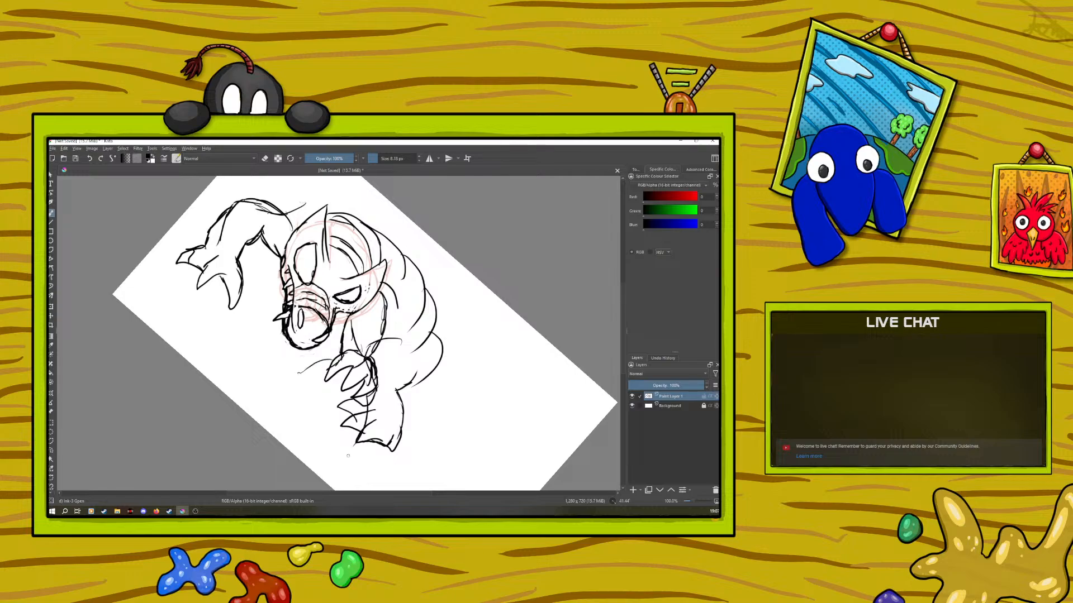
{"action": "mouse_move", "coordinate": [349, 394]}
{"action": "left_mouse_down"}
{"action": "mouse_move", "coordinate": [342, 435]}
{"action": "mouse_move", "coordinate": [302, 385]}
{"action": "mouse_move", "coordinate": [291, 388]}
{"action": "mouse_move", "coordinate": [294, 373]}
{"action": "left_mouse_up"}
{"action": "left_click_drag", "start_coordinate": [296, 373], "coordinate": [283, 380]}
Step: Erase overlapping lines at the lowered arm's shoulder and hand, and redraw the forearm with a curved, pointed end
{"action": "left_click", "coordinate": [266, 158]}
{"action": "left_click_drag", "start_coordinate": [372, 418], "coordinate": [361, 441]}
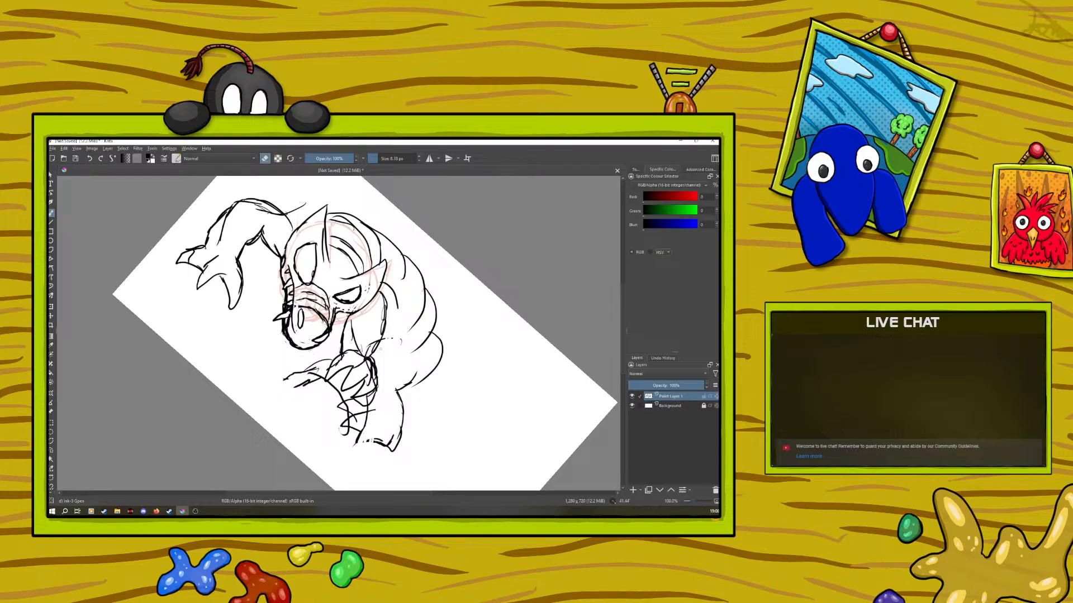
{"action": "left_click", "coordinate": [268, 159]}
{"action": "mouse_move", "coordinate": [386, 358]}
{"action": "left_mouse_down"}
{"action": "mouse_move", "coordinate": [394, 394]}
{"action": "mouse_move", "coordinate": [419, 384]}
{"action": "mouse_move", "coordinate": [395, 428]}
{"action": "mouse_move", "coordinate": [397, 470]}
{"action": "mouse_move", "coordinate": [358, 436]}
{"action": "mouse_move", "coordinate": [372, 420]}
{"action": "mouse_move", "coordinate": [361, 409]}
{"action": "mouse_move", "coordinate": [374, 415]}
{"action": "mouse_move", "coordinate": [363, 411]}
{"action": "mouse_move", "coordinate": [378, 392]}
{"action": "left_mouse_up"}
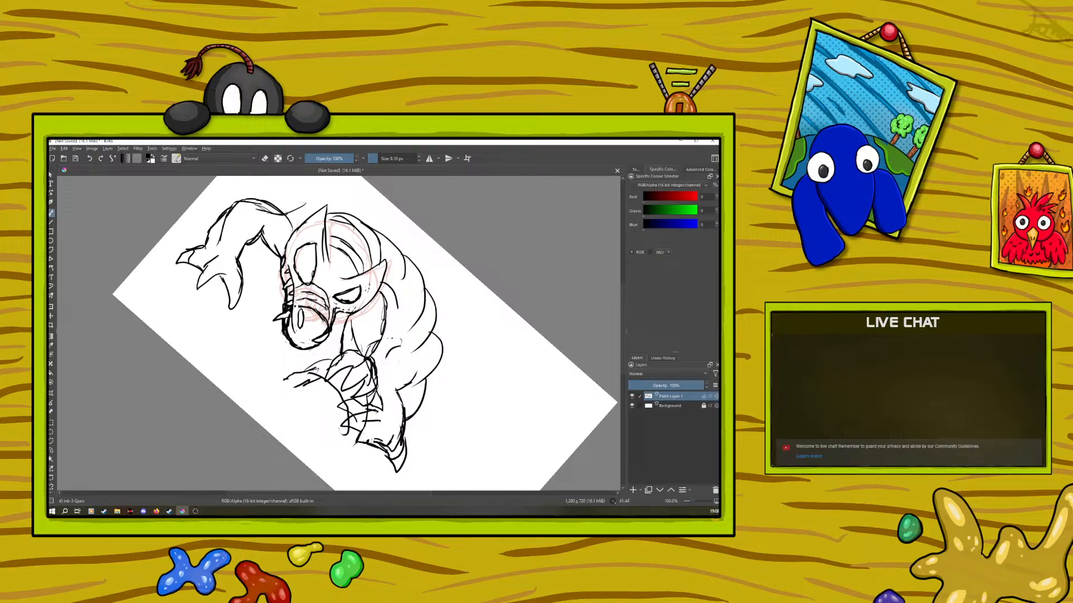
Step: Sketch a long tail descending from the back and curling forward beneath the lowered arm to a pointed tip
{"action": "mouse_move", "coordinate": [387, 342]}
{"action": "left_mouse_down"}
{"action": "mouse_move", "coordinate": [375, 362]}
{"action": "mouse_move", "coordinate": [380, 405]}
{"action": "mouse_move", "coordinate": [405, 420]}
{"action": "mouse_move", "coordinate": [407, 410]}
{"action": "left_mouse_up"}
{"action": "mouse_move", "coordinate": [430, 362]}
{"action": "left_mouse_down"}
{"action": "mouse_move", "coordinate": [422, 398]}
{"action": "mouse_move", "coordinate": [441, 450]}
{"action": "left_mouse_up"}
{"action": "scroll", "coordinate": [338, 334], "scroll_direction": "down", "scroll_amount": 3}
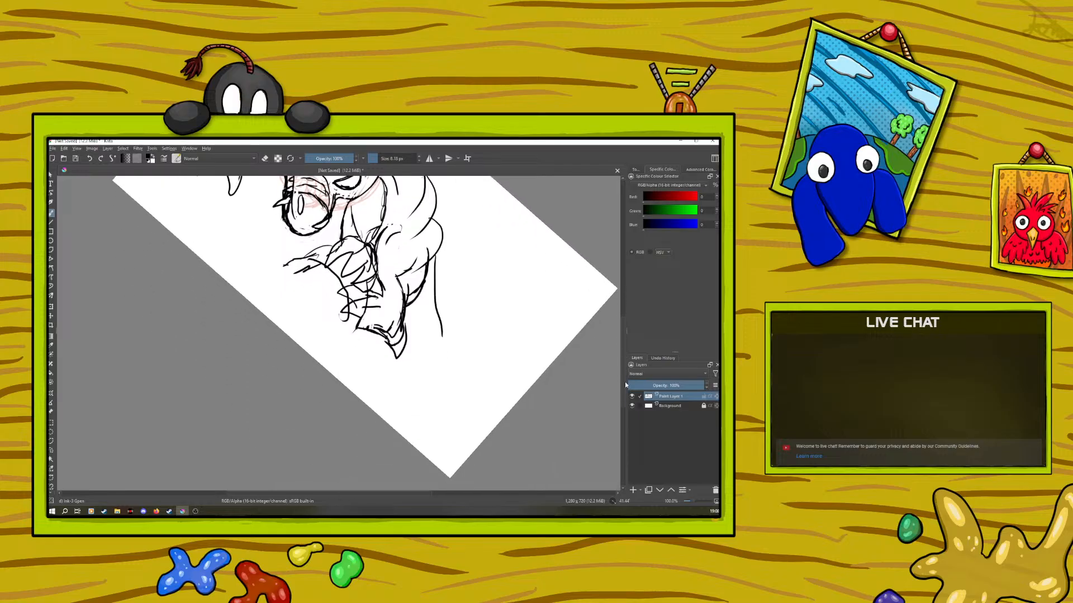
{"action": "mouse_move", "coordinate": [435, 294]}
{"action": "left_mouse_down"}
{"action": "mouse_move", "coordinate": [453, 382]}
{"action": "mouse_move", "coordinate": [419, 412]}
{"action": "mouse_move", "coordinate": [335, 345]}
{"action": "mouse_move", "coordinate": [376, 348]}
{"action": "mouse_move", "coordinate": [414, 377]}
{"action": "left_mouse_up"}
{"action": "mouse_move", "coordinate": [423, 338]}
{"action": "left_mouse_down"}
{"action": "mouse_move", "coordinate": [423, 383]}
{"action": "mouse_move", "coordinate": [400, 326]}
{"action": "left_mouse_up"}
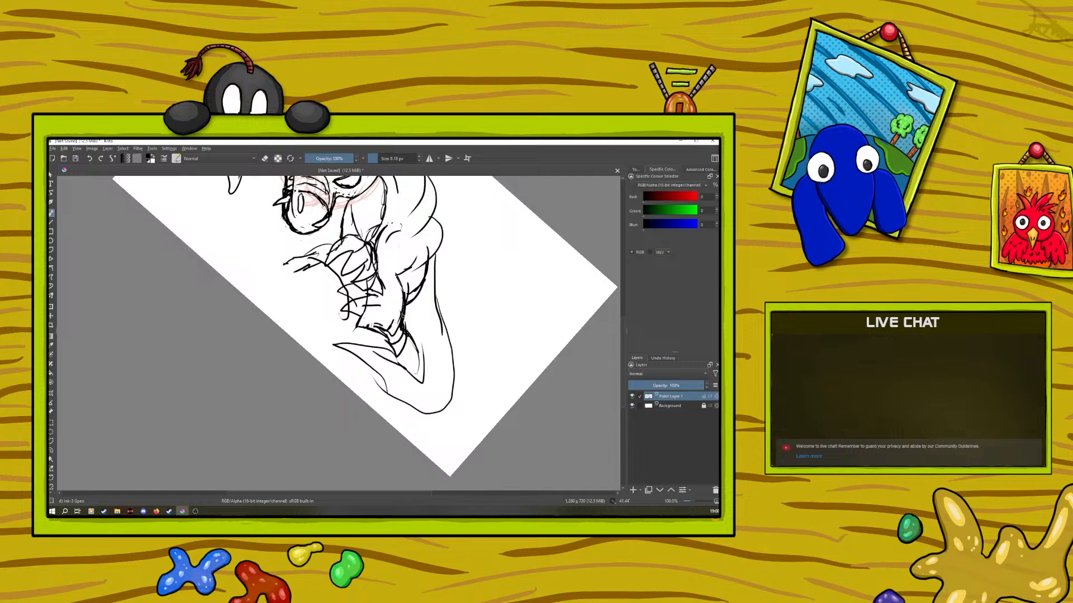
Step: Add contour lines under the chin and along the neck and shoulder between the head and chest
{"action": "scroll", "coordinate": [338, 334], "scroll_direction": "up", "scroll_amount": 3}
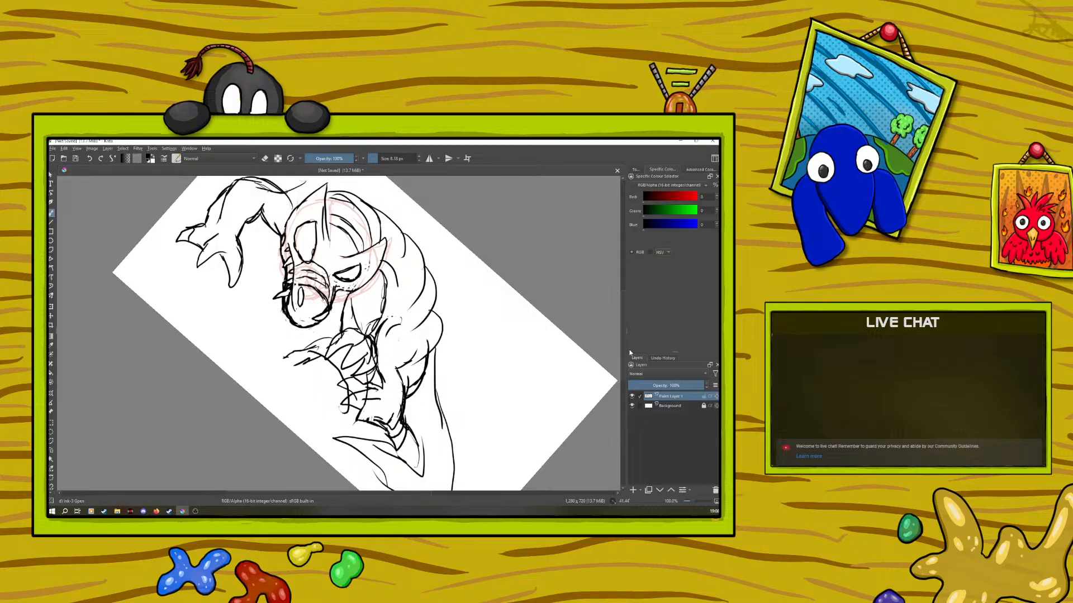
{"action": "left_click_drag", "start_coordinate": [335, 323], "coordinate": [323, 328]}
{"action": "left_click_drag", "start_coordinate": [361, 325], "coordinate": [352, 332]}
{"action": "mouse_move", "coordinate": [367, 287]}
{"action": "left_mouse_down"}
{"action": "mouse_move", "coordinate": [356, 326]}
{"action": "mouse_move", "coordinate": [380, 328]}
{"action": "left_mouse_up"}
{"action": "mouse_move", "coordinate": [404, 268]}
{"action": "left_mouse_down"}
{"action": "mouse_move", "coordinate": [400, 309]}
{"action": "mouse_move", "coordinate": [388, 274]}
{"action": "left_mouse_up"}
{"action": "mouse_move", "coordinate": [351, 314]}
{"action": "left_mouse_down"}
{"action": "mouse_move", "coordinate": [343, 327]}
{"action": "mouse_move", "coordinate": [334, 316]}
{"action": "left_mouse_up"}
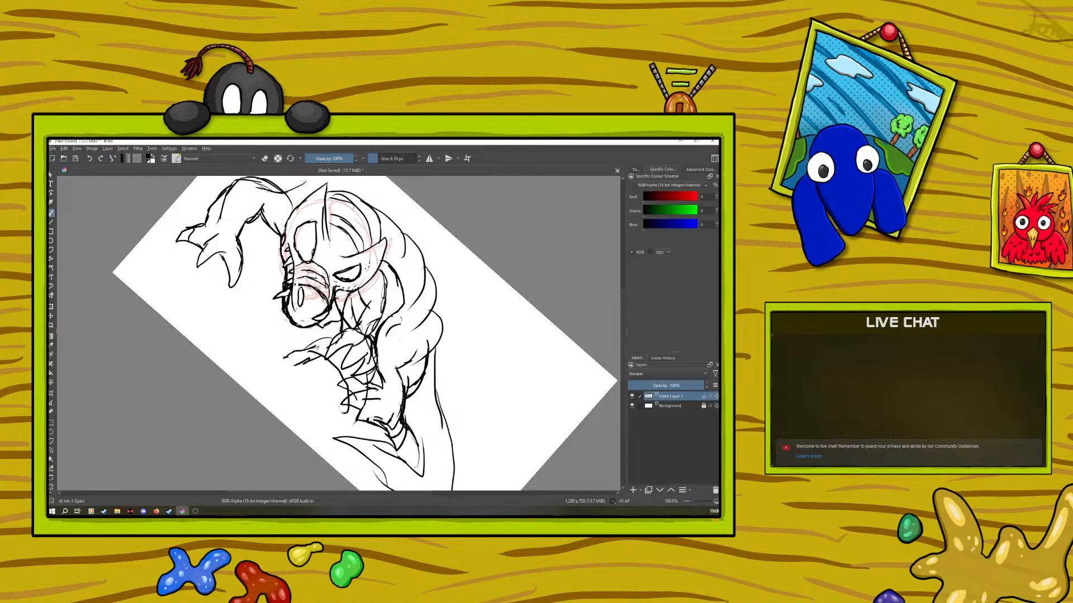
Step: Add segment lines along the tail's inner band and reinforce the outline of its pointed tip
{"action": "left_click_drag", "start_coordinate": [412, 395], "coordinate": [423, 476]}
{"action": "left_click_drag", "start_coordinate": [422, 435], "coordinate": [419, 481]}
{"action": "mouse_move", "coordinate": [403, 413]}
{"action": "left_mouse_down"}
{"action": "mouse_move", "coordinate": [425, 447]}
{"action": "mouse_move", "coordinate": [415, 473]}
{"action": "left_mouse_up"}
{"action": "left_click_drag", "start_coordinate": [403, 467], "coordinate": [419, 477]}
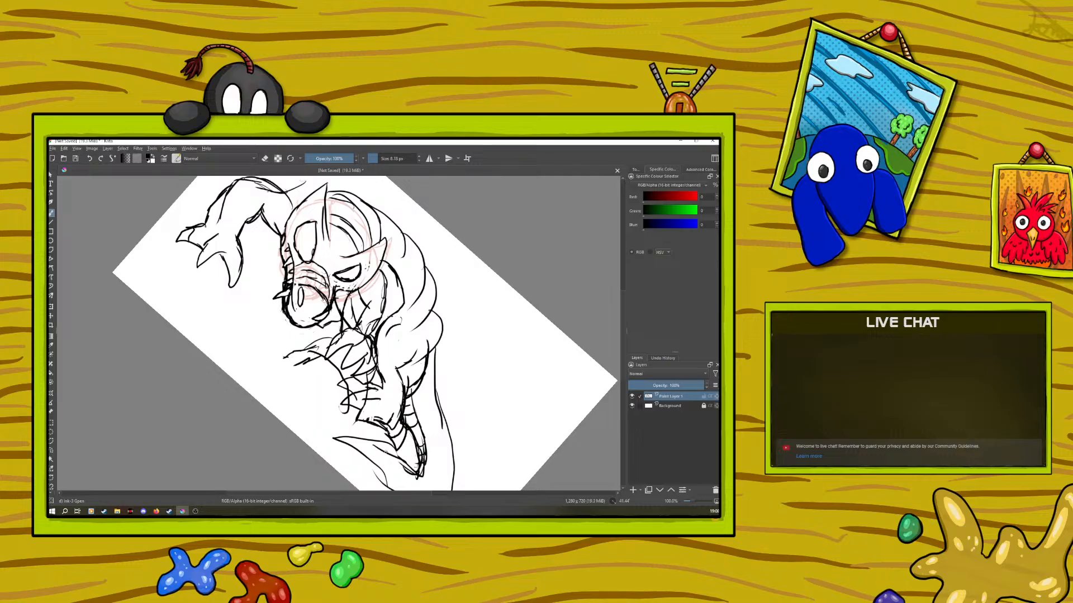
{"action": "scroll", "coordinate": [365, 334], "scroll_direction": "down", "scroll_amount": 2}
{"action": "mouse_move", "coordinate": [337, 387]}
{"action": "left_mouse_down"}
{"action": "mouse_move", "coordinate": [395, 420]}
{"action": "mouse_move", "coordinate": [344, 395]}
{"action": "mouse_move", "coordinate": [394, 440]}
{"action": "mouse_move", "coordinate": [435, 455]}
{"action": "left_mouse_up"}
Step: Detail the raised hand with sharp claws and knuckle lines, and thicken the arm's outline up to the shoulder
{"action": "scroll", "coordinate": [622, 347], "scroll_direction": "up", "scroll_amount": 4}
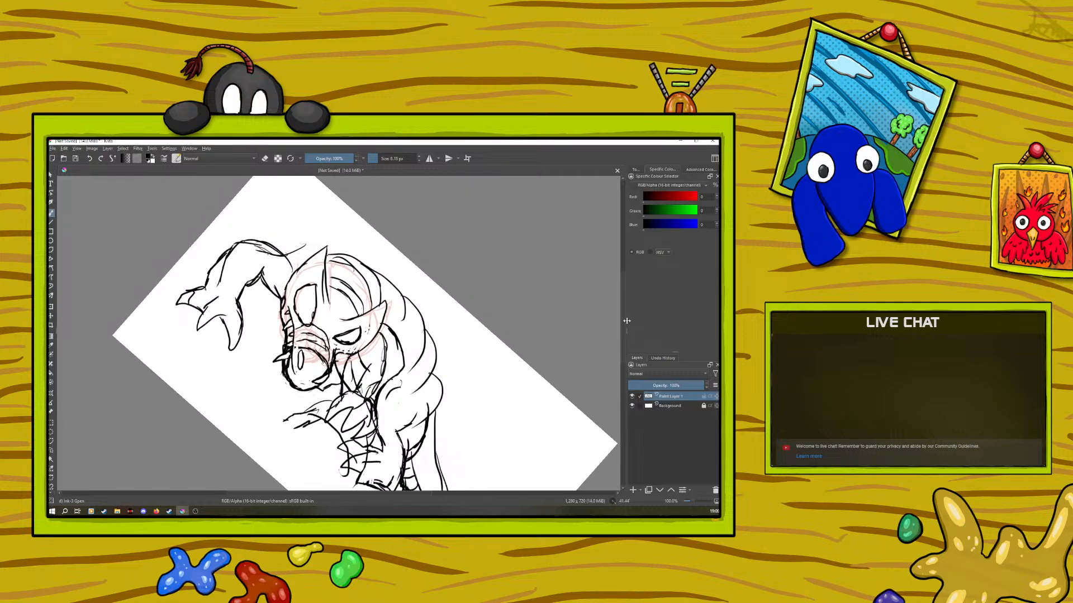
{"action": "mouse_move", "coordinate": [194, 288]}
{"action": "left_mouse_down"}
{"action": "mouse_move", "coordinate": [171, 297]}
{"action": "mouse_move", "coordinate": [174, 308]}
{"action": "mouse_move", "coordinate": [193, 293]}
{"action": "mouse_move", "coordinate": [193, 336]}
{"action": "mouse_move", "coordinate": [212, 311]}
{"action": "mouse_move", "coordinate": [197, 310]}
{"action": "mouse_move", "coordinate": [192, 335]}
{"action": "mouse_move", "coordinate": [211, 322]}
{"action": "mouse_move", "coordinate": [231, 352]}
{"action": "mouse_move", "coordinate": [245, 323]}
{"action": "mouse_move", "coordinate": [225, 326]}
{"action": "mouse_move", "coordinate": [243, 313]}
{"action": "left_mouse_up"}
{"action": "mouse_move", "coordinate": [193, 291]}
{"action": "left_mouse_down"}
{"action": "mouse_move", "coordinate": [200, 305]}
{"action": "mouse_move", "coordinate": [211, 287]}
{"action": "mouse_move", "coordinate": [208, 307]}
{"action": "mouse_move", "coordinate": [241, 315]}
{"action": "mouse_move", "coordinate": [236, 300]}
{"action": "mouse_move", "coordinate": [260, 275]}
{"action": "mouse_move", "coordinate": [228, 246]}
{"action": "mouse_move", "coordinate": [290, 239]}
{"action": "mouse_move", "coordinate": [297, 262]}
{"action": "mouse_move", "coordinate": [291, 243]}
{"action": "left_mouse_up"}
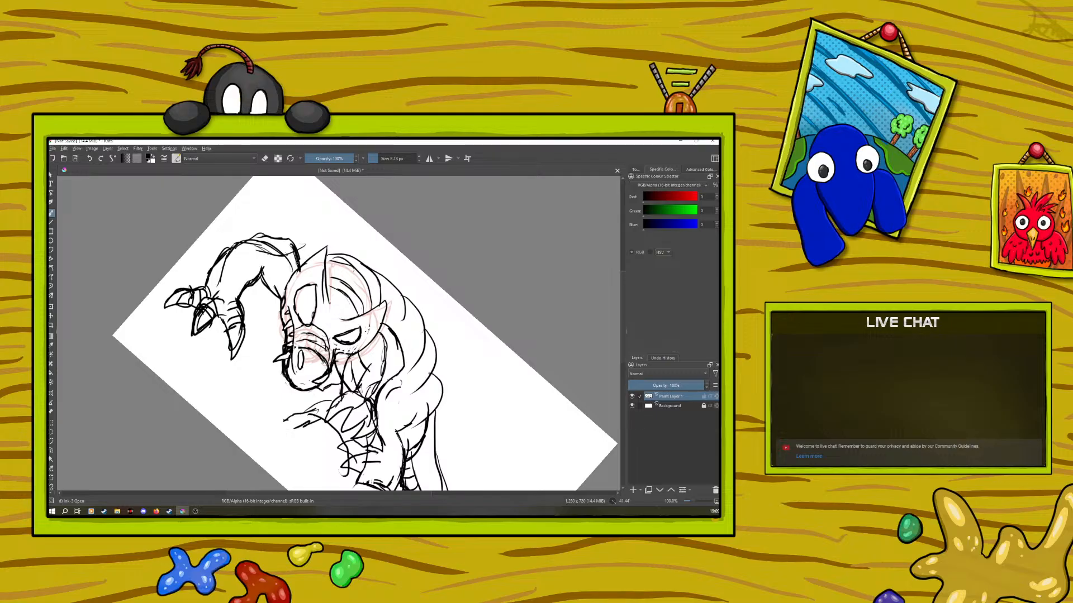
{"action": "mouse_move", "coordinate": [299, 260]}
{"action": "left_mouse_down"}
{"action": "mouse_move", "coordinate": [316, 253]}
{"action": "mouse_move", "coordinate": [288, 279]}
{"action": "left_mouse_up"}
Step: Strengthen the head's upper contour and add crossing scale lines over the upper back
{"action": "mouse_move", "coordinate": [296, 253]}
{"action": "left_mouse_down"}
{"action": "mouse_move", "coordinate": [294, 266]}
{"action": "mouse_move", "coordinate": [318, 248]}
{"action": "mouse_move", "coordinate": [366, 265]}
{"action": "mouse_move", "coordinate": [395, 333]}
{"action": "mouse_move", "coordinate": [417, 349]}
{"action": "mouse_move", "coordinate": [407, 363]}
{"action": "mouse_move", "coordinate": [402, 354]}
{"action": "left_mouse_up"}
{"action": "mouse_move", "coordinate": [403, 315]}
{"action": "left_mouse_down"}
{"action": "mouse_move", "coordinate": [390, 330]}
{"action": "mouse_move", "coordinate": [403, 344]}
{"action": "left_mouse_up"}
{"action": "mouse_move", "coordinate": [415, 305]}
{"action": "left_mouse_down"}
{"action": "mouse_move", "coordinate": [402, 316]}
{"action": "mouse_move", "coordinate": [380, 304]}
{"action": "left_mouse_up"}
{"action": "mouse_move", "coordinate": [401, 288]}
{"action": "left_mouse_down"}
{"action": "mouse_move", "coordinate": [387, 301]}
{"action": "mouse_move", "coordinate": [373, 289]}
{"action": "left_mouse_up"}
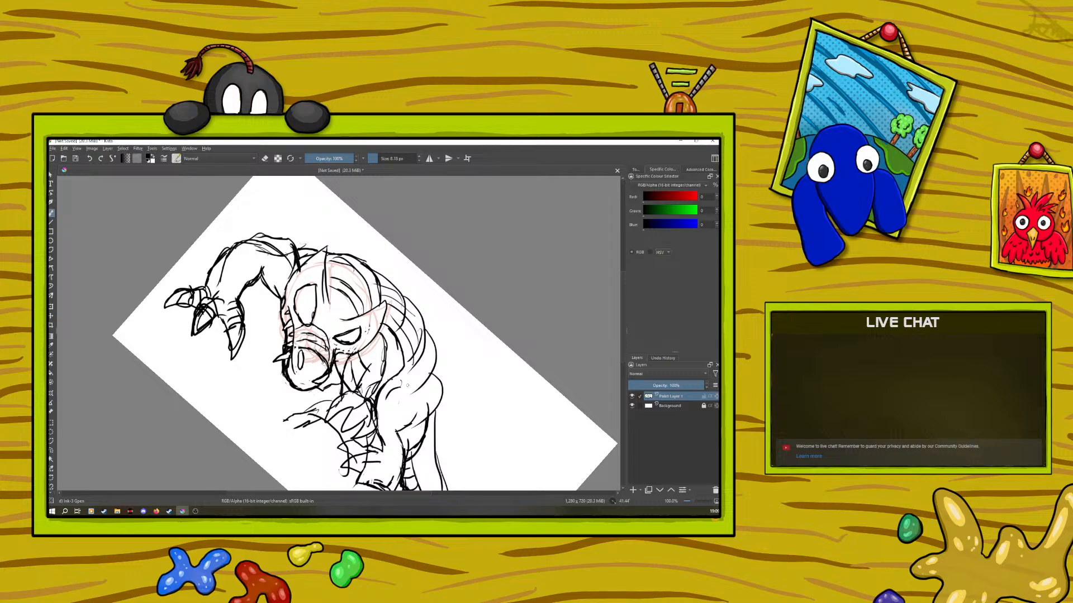
Step: Add scale lines across the lower back segments and define the rounded shoulder of the lowered arm
{"action": "left_click_drag", "start_coordinate": [419, 364], "coordinate": [405, 395]}
{"action": "mouse_move", "coordinate": [426, 355]}
{"action": "left_mouse_down"}
{"action": "mouse_move", "coordinate": [420, 403]}
{"action": "mouse_move", "coordinate": [414, 358]}
{"action": "mouse_move", "coordinate": [416, 422]}
{"action": "mouse_move", "coordinate": [416, 406]}
{"action": "left_mouse_up"}
{"action": "mouse_move", "coordinate": [436, 377]}
{"action": "left_mouse_down"}
{"action": "mouse_move", "coordinate": [429, 413]}
{"action": "mouse_move", "coordinate": [413, 424]}
{"action": "left_mouse_up"}
{"action": "mouse_move", "coordinate": [419, 382]}
{"action": "left_mouse_down"}
{"action": "mouse_move", "coordinate": [405, 416]}
{"action": "mouse_move", "coordinate": [394, 404]}
{"action": "left_mouse_up"}
{"action": "mouse_move", "coordinate": [407, 377]}
{"action": "left_mouse_down"}
{"action": "mouse_move", "coordinate": [392, 386]}
{"action": "mouse_move", "coordinate": [390, 377]}
{"action": "left_mouse_up"}
{"action": "left_click_drag", "start_coordinate": [395, 328], "coordinate": [384, 355]}
Step: Divide the tail into overlapping armour segments from the lower back around its bend to the tip
{"action": "scroll", "coordinate": [622, 333], "scroll_direction": "down", "scroll_amount": 2}
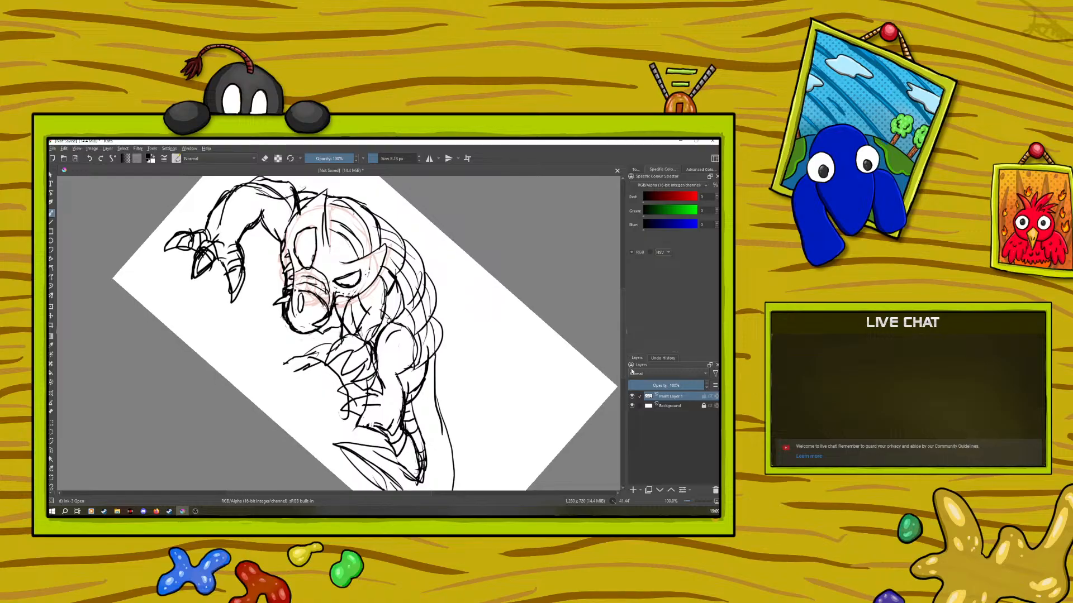
{"action": "mouse_move", "coordinate": [442, 364]}
{"action": "left_mouse_down"}
{"action": "mouse_move", "coordinate": [446, 398]}
{"action": "mouse_move", "coordinate": [421, 403]}
{"action": "left_mouse_up"}
{"action": "mouse_move", "coordinate": [430, 390]}
{"action": "left_mouse_down"}
{"action": "mouse_move", "coordinate": [418, 404]}
{"action": "mouse_move", "coordinate": [453, 444]}
{"action": "left_mouse_up"}
{"action": "mouse_move", "coordinate": [430, 405]}
{"action": "left_mouse_down"}
{"action": "mouse_move", "coordinate": [425, 441]}
{"action": "mouse_move", "coordinate": [456, 461]}
{"action": "mouse_move", "coordinate": [441, 481]}
{"action": "left_mouse_up"}
{"action": "left_click_drag", "start_coordinate": [434, 440], "coordinate": [435, 468]}
{"action": "scroll", "coordinate": [623, 383], "scroll_direction": "down", "scroll_amount": 2}
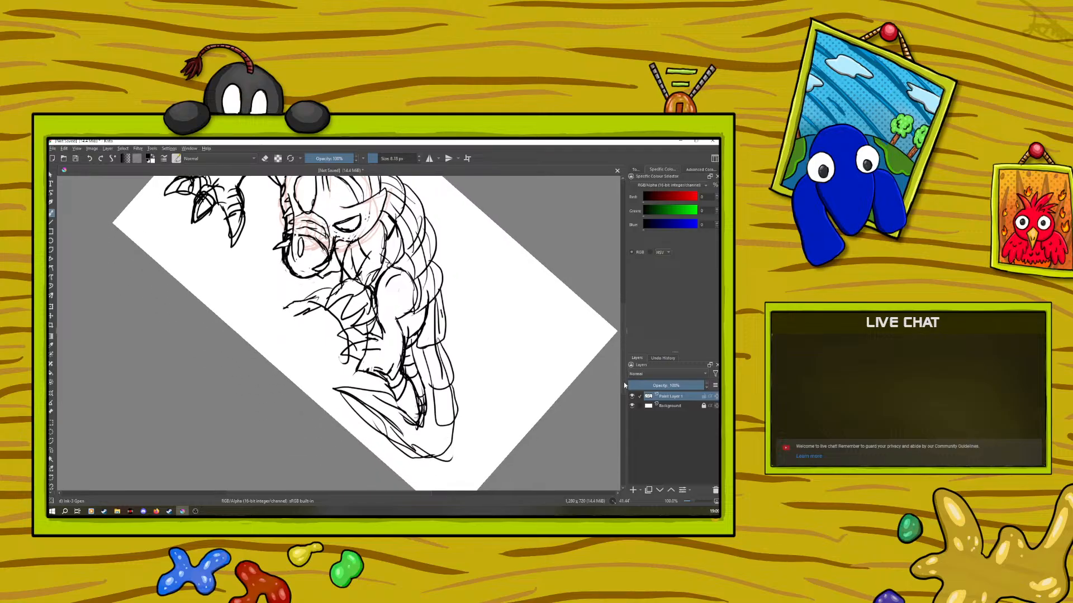
{"action": "mouse_move", "coordinate": [444, 416]}
{"action": "left_mouse_down"}
{"action": "mouse_move", "coordinate": [419, 431]}
{"action": "mouse_move", "coordinate": [391, 402]}
{"action": "mouse_move", "coordinate": [337, 388]}
{"action": "left_mouse_up"}
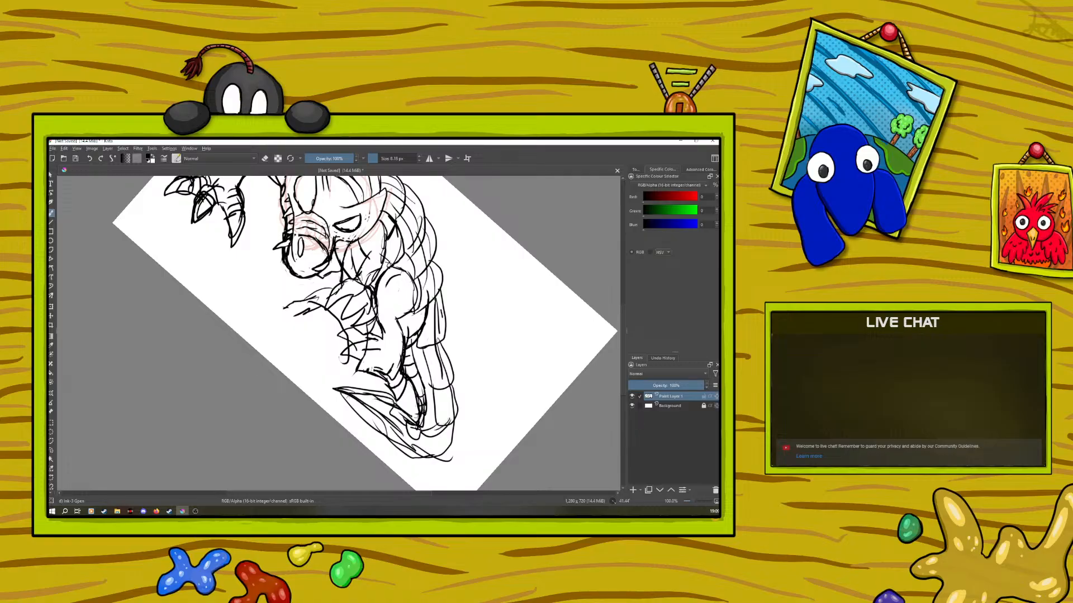
Step: Add jagged marks around the raised hand and sketch a small round face in front of the lower claws
{"action": "scroll", "coordinate": [625, 323], "scroll_direction": "up", "scroll_amount": 3}
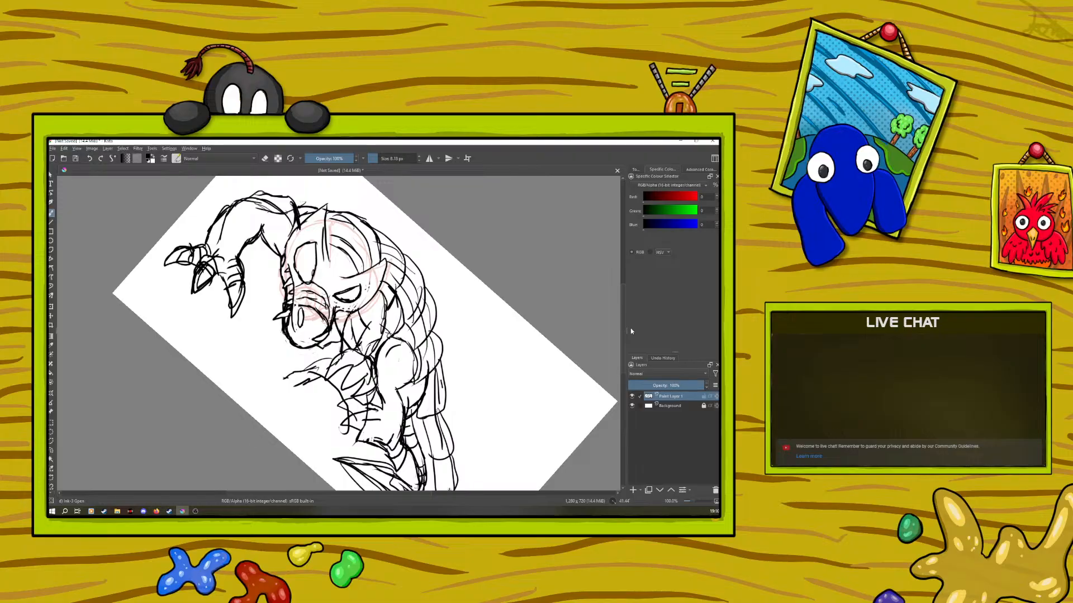
{"action": "mouse_move", "coordinate": [189, 231]}
{"action": "left_mouse_down"}
{"action": "mouse_move", "coordinate": [186, 267]}
{"action": "mouse_move", "coordinate": [170, 266]}
{"action": "mouse_move", "coordinate": [171, 232]}
{"action": "mouse_move", "coordinate": [157, 257]}
{"action": "left_mouse_up"}
{"action": "mouse_move", "coordinate": [244, 283]}
{"action": "left_mouse_down"}
{"action": "mouse_move", "coordinate": [264, 305]}
{"action": "mouse_move", "coordinate": [222, 296]}
{"action": "mouse_move", "coordinate": [260, 333]}
{"action": "left_mouse_up"}
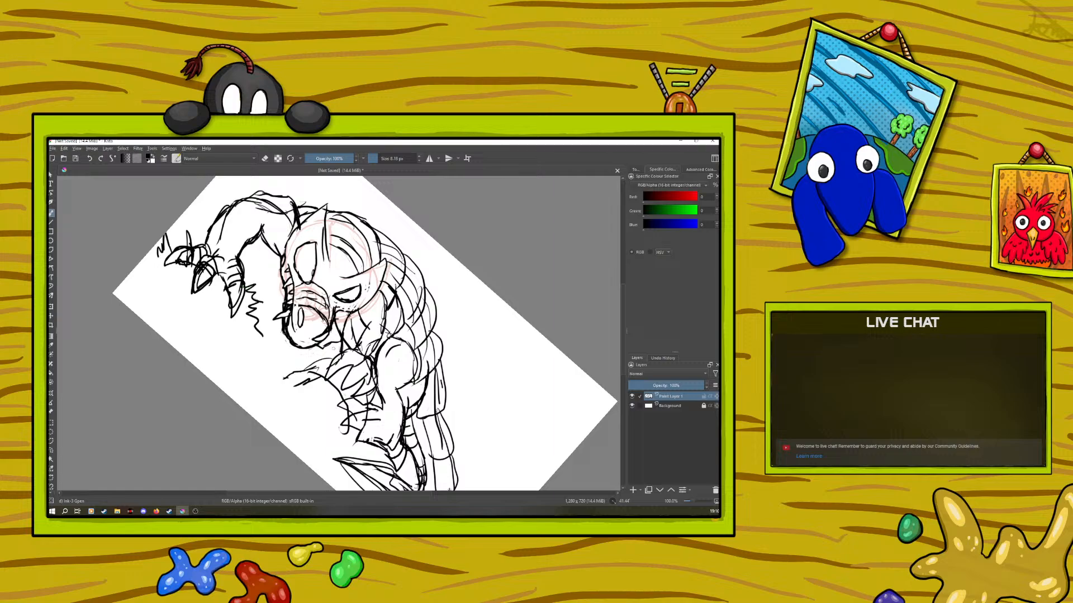
{"action": "mouse_move", "coordinate": [334, 356]}
{"action": "left_mouse_down"}
{"action": "mouse_move", "coordinate": [311, 362]}
{"action": "mouse_move", "coordinate": [318, 417]}
{"action": "mouse_move", "coordinate": [326, 389]}
{"action": "mouse_move", "coordinate": [311, 399]}
{"action": "mouse_move", "coordinate": [320, 408]}
{"action": "left_mouse_up"}
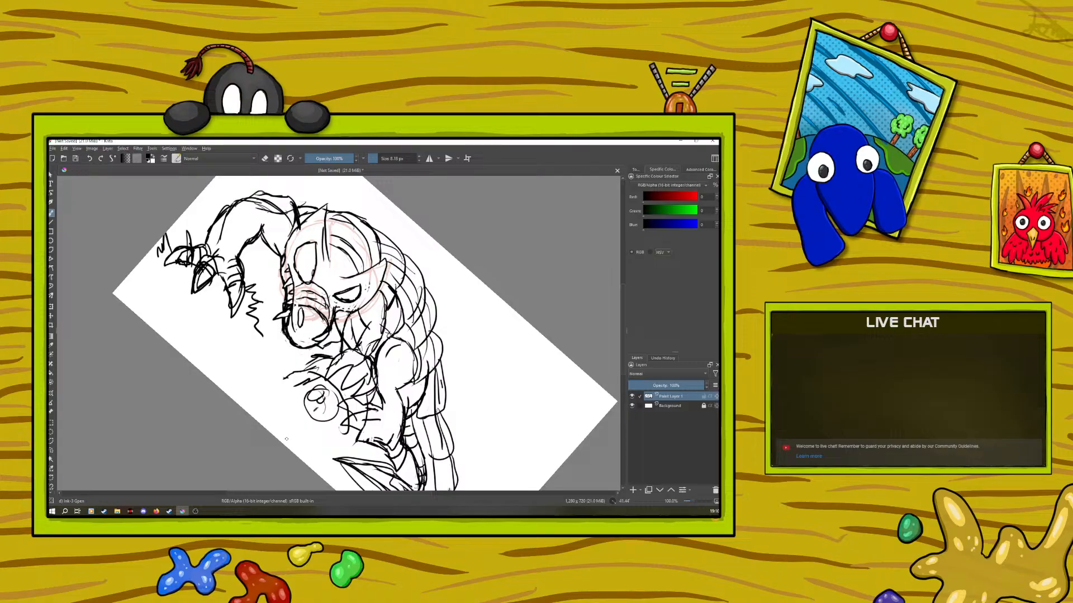
Step: Lower the sketch layer's opacity to about half and add small rounded shapes around the little face in front of the claws
{"action": "left_click", "coordinate": [667, 386]}
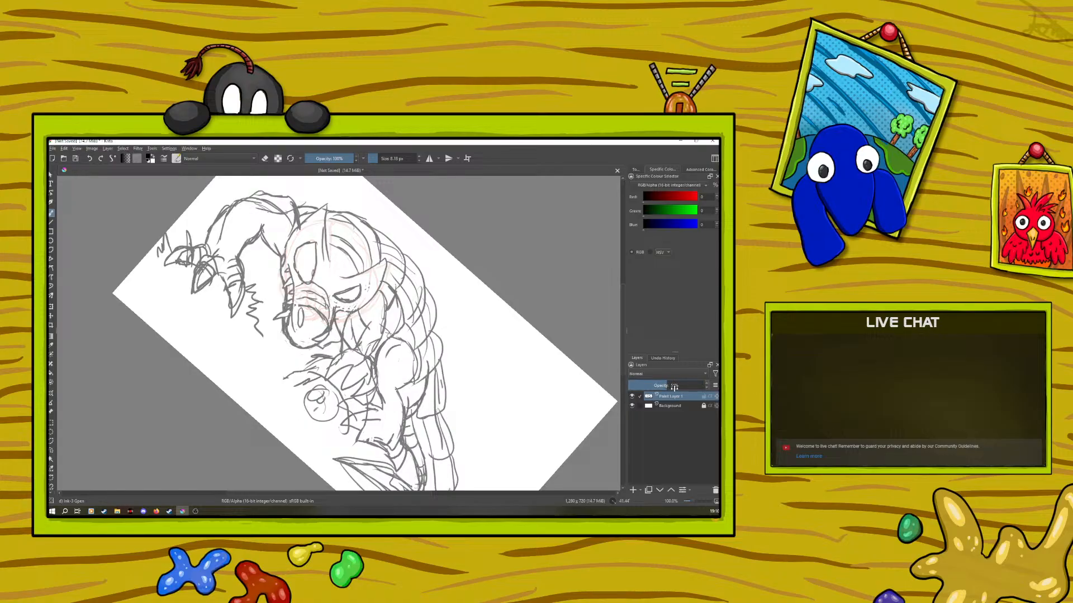
{"action": "mouse_move", "coordinate": [335, 425]}
{"action": "left_mouse_down"}
{"action": "mouse_move", "coordinate": [291, 403]}
{"action": "mouse_move", "coordinate": [316, 438]}
{"action": "left_mouse_up"}
{"action": "left_click_drag", "start_coordinate": [303, 387], "coordinate": [296, 395]}
{"action": "right_click", "coordinate": [254, 340]}
{"action": "left_click_drag", "start_coordinate": [296, 293], "coordinate": [251, 272]}
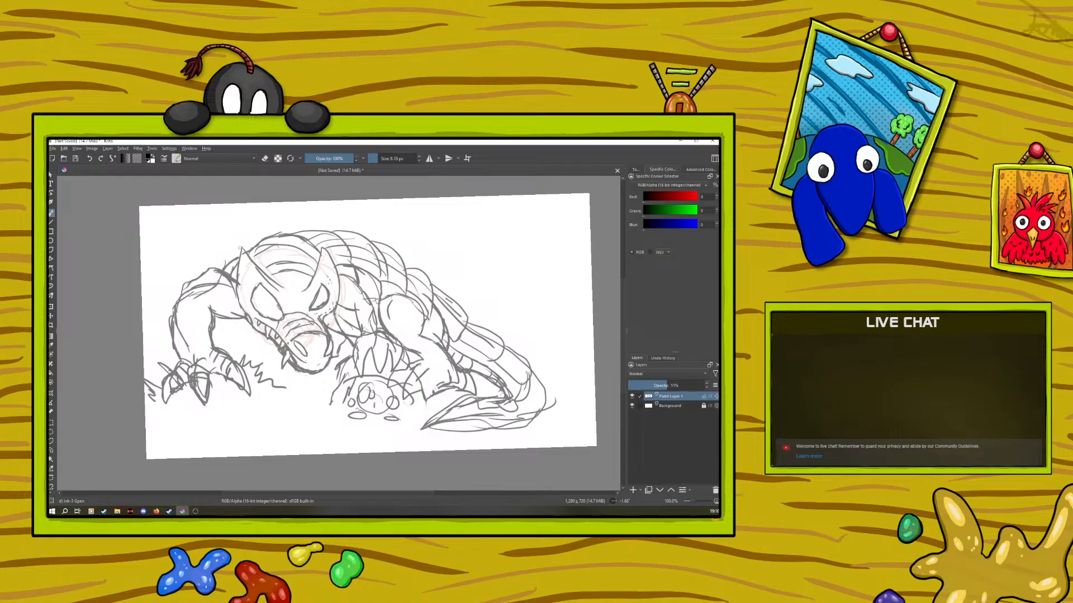
Step: Add a new paint layer above the sketch and ink both angry eyes and one horn on it
{"action": "left_click", "coordinate": [633, 490]}
{"action": "right_click", "coordinate": [226, 343]}
{"action": "left_click_drag", "start_coordinate": [224, 274], "coordinate": [243, 279]}
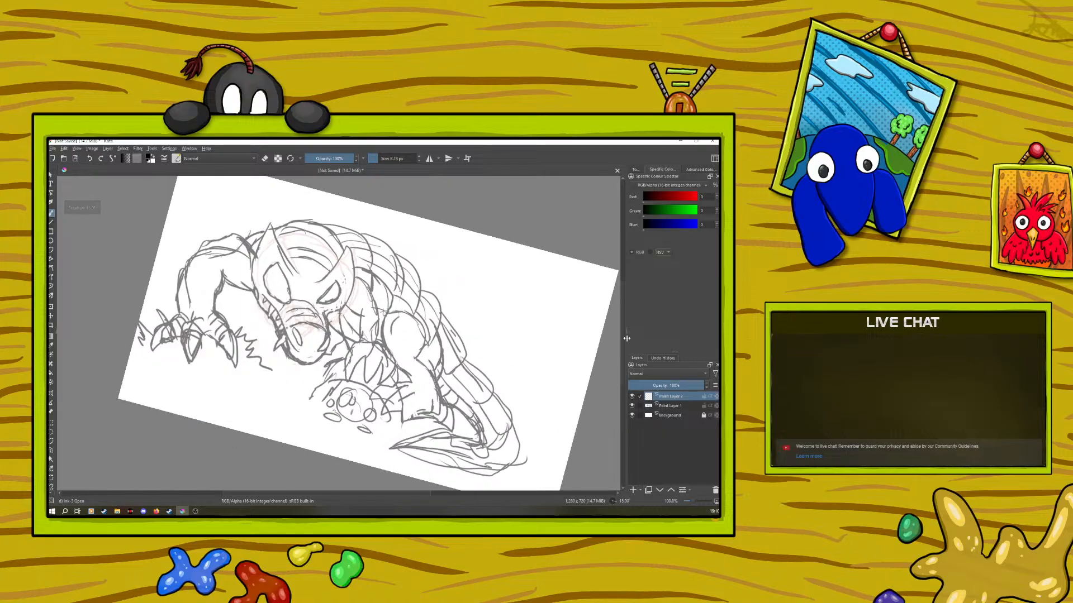
{"action": "scroll", "coordinate": [622, 328], "scroll_direction": "up", "scroll_amount": 1}
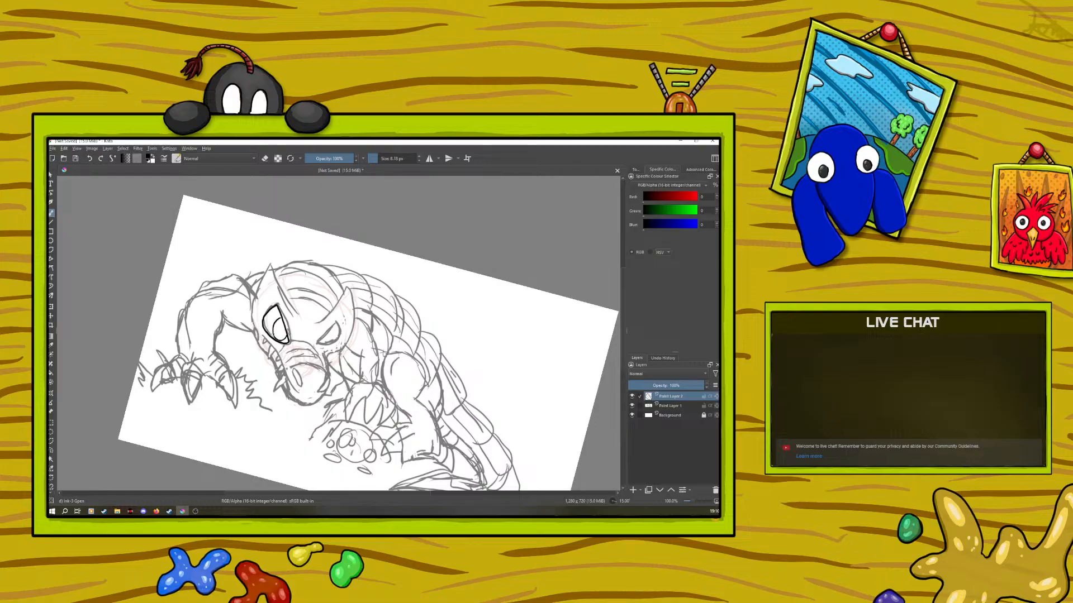
{"action": "left_click", "coordinate": [90, 160]}
{"action": "left_click_drag", "start_coordinate": [335, 305], "coordinate": [328, 315]}
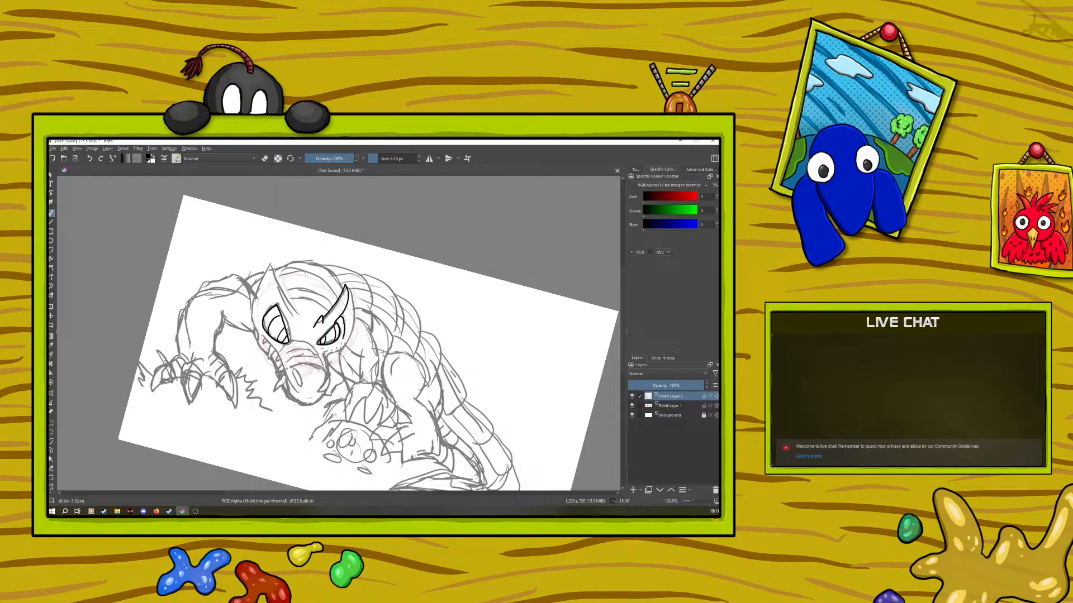
Step: Ink the second horn, the nostrils and the small spikes beside the near eye, undoing misplaced strokes
{"action": "left_click_drag", "start_coordinate": [342, 349], "coordinate": [333, 356]}
{"action": "left_click", "coordinate": [89, 158]}
{"action": "left_click", "coordinate": [89, 159]}
{"action": "right_click", "coordinate": [283, 376]}
{"action": "left_click_drag", "start_coordinate": [295, 311], "coordinate": [298, 321]}
{"action": "mouse_move", "coordinate": [291, 311]}
{"action": "left_mouse_down"}
{"action": "mouse_move", "coordinate": [289, 320]}
{"action": "mouse_move", "coordinate": [270, 263]}
{"action": "mouse_move", "coordinate": [246, 327]}
{"action": "left_mouse_up"}
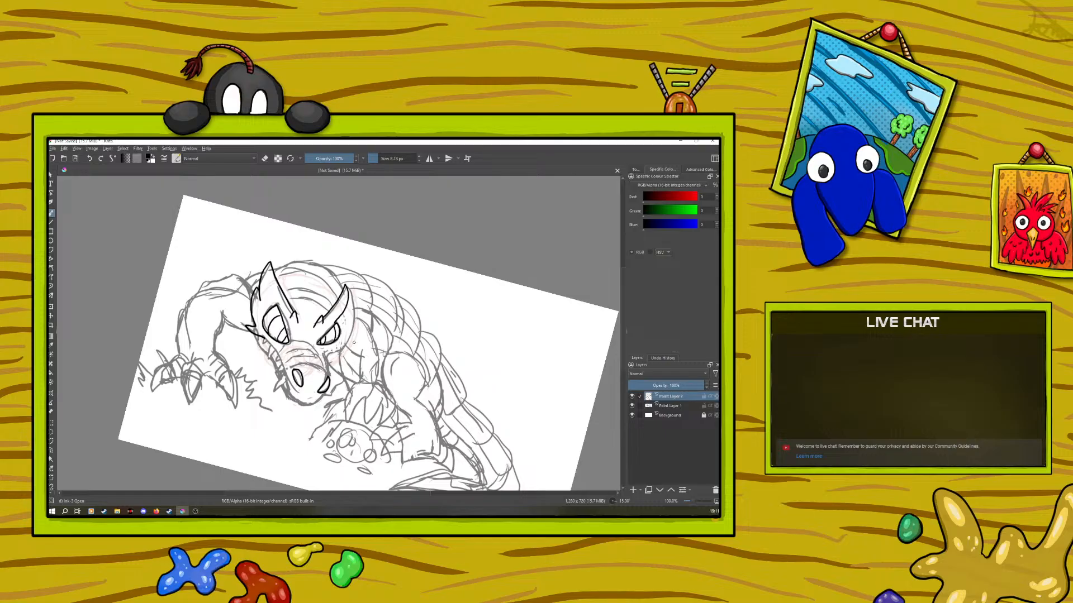
Step: Erase the overlapping ink near the far horn's base and return to the brush
{"action": "right_click", "coordinate": [268, 386]}
{"action": "mouse_move", "coordinate": [285, 326]}
{"action": "left_mouse_down"}
{"action": "mouse_move", "coordinate": [299, 332]}
{"action": "mouse_move", "coordinate": [313, 420]}
{"action": "mouse_move", "coordinate": [264, 325]}
{"action": "left_mouse_up"}
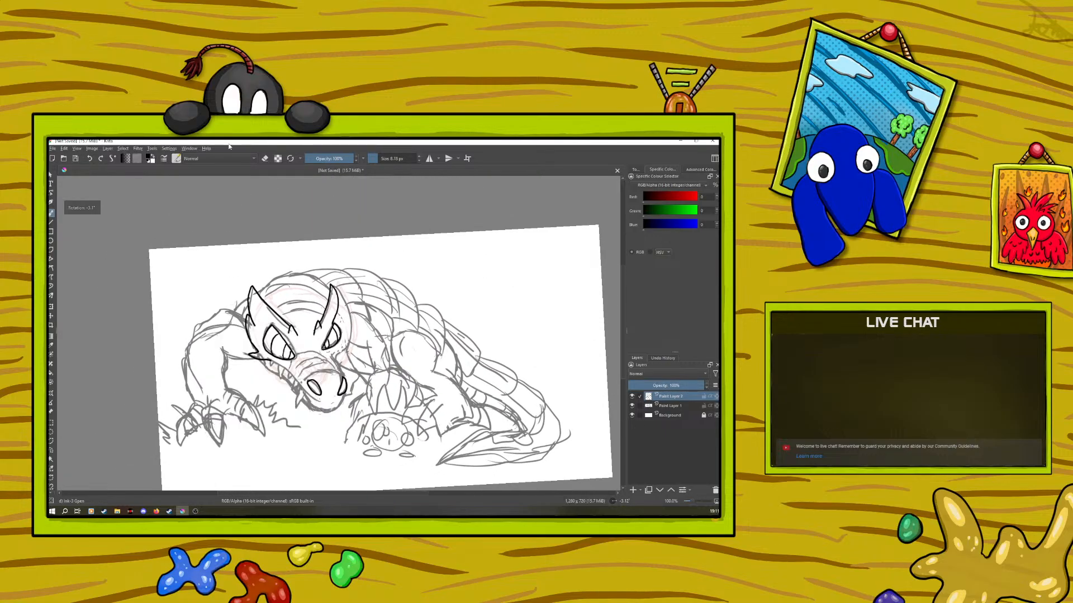
{"action": "key", "text": "e"}
{"action": "left_click_drag", "start_coordinate": [335, 315], "coordinate": [330, 321]}
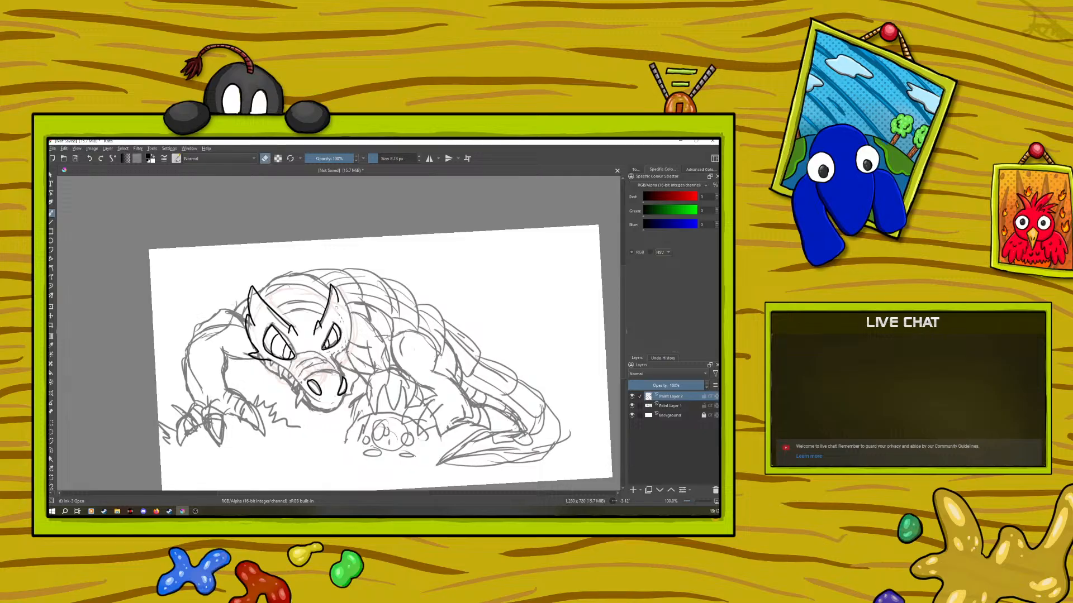
{"action": "left_click", "coordinate": [266, 158]}
Step: Ink the spiked sides of the head and the curved bands across the snout, trimming overlaps with the eraser
{"action": "right_click", "coordinate": [257, 390]}
{"action": "left_click_drag", "start_coordinate": [250, 329], "coordinate": [291, 260]}
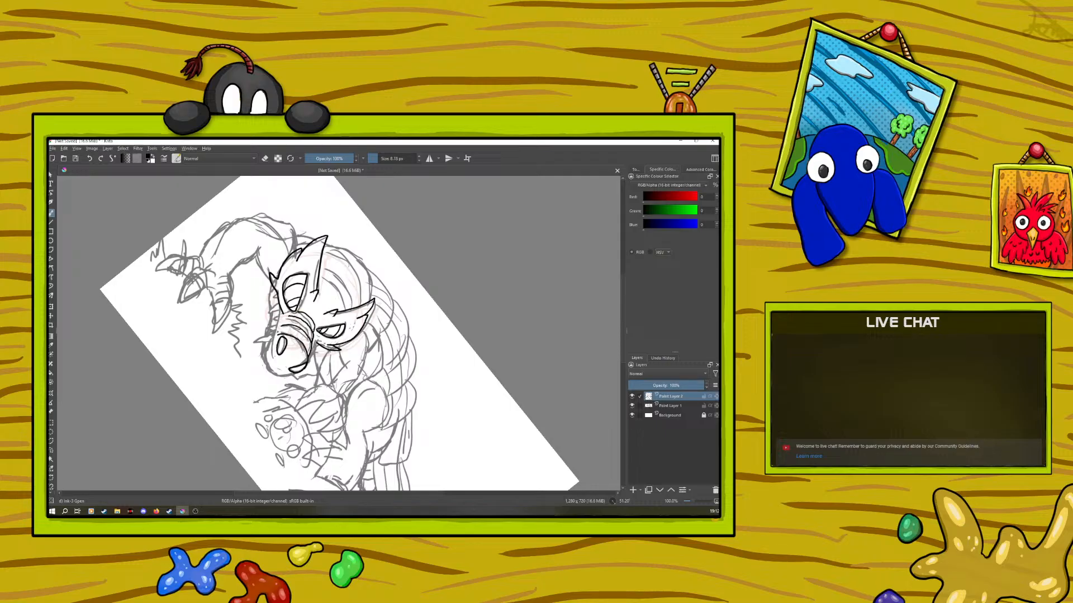
{"action": "right_click", "coordinate": [277, 330]}
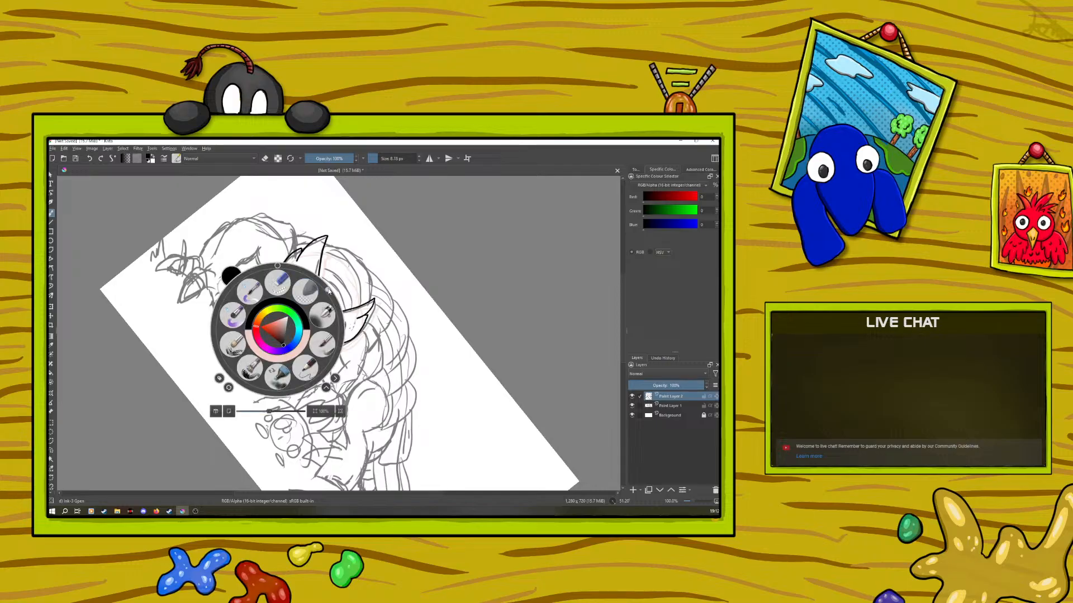
{"action": "left_click_drag", "start_coordinate": [327, 290], "coordinate": [286, 264]}
{"action": "right_click", "coordinate": [285, 265]}
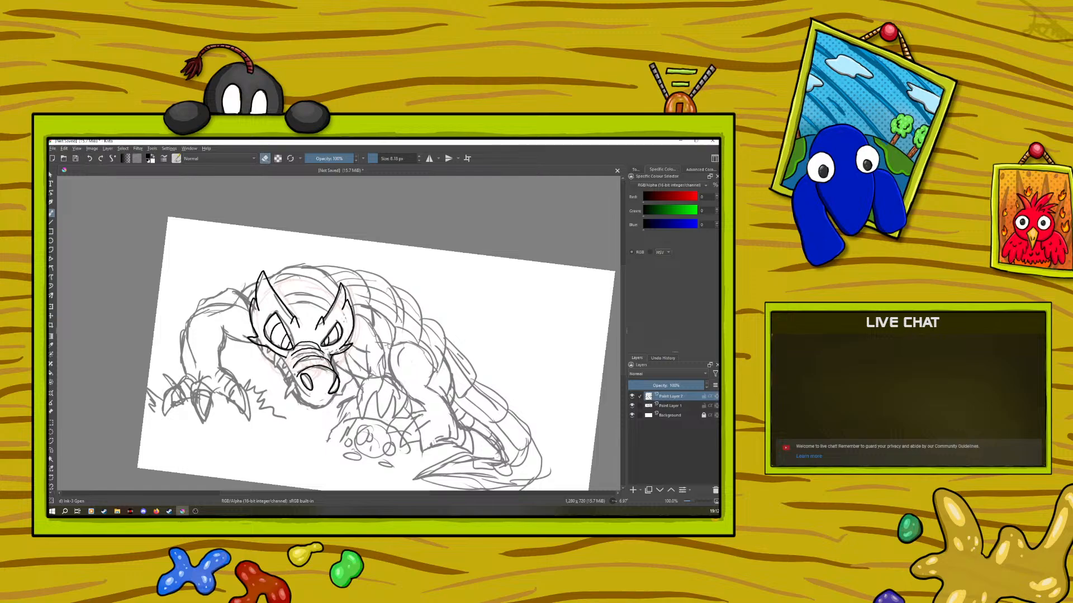
{"action": "key", "text": "e"}
Step: Cross the snout bands with lengthwise lines to form a grid of scales above the nostrils
{"action": "right_click", "coordinate": [302, 332]}
{"action": "left_click_drag", "start_coordinate": [309, 269], "coordinate": [342, 282]}
{"action": "left_click", "coordinate": [280, 203]}
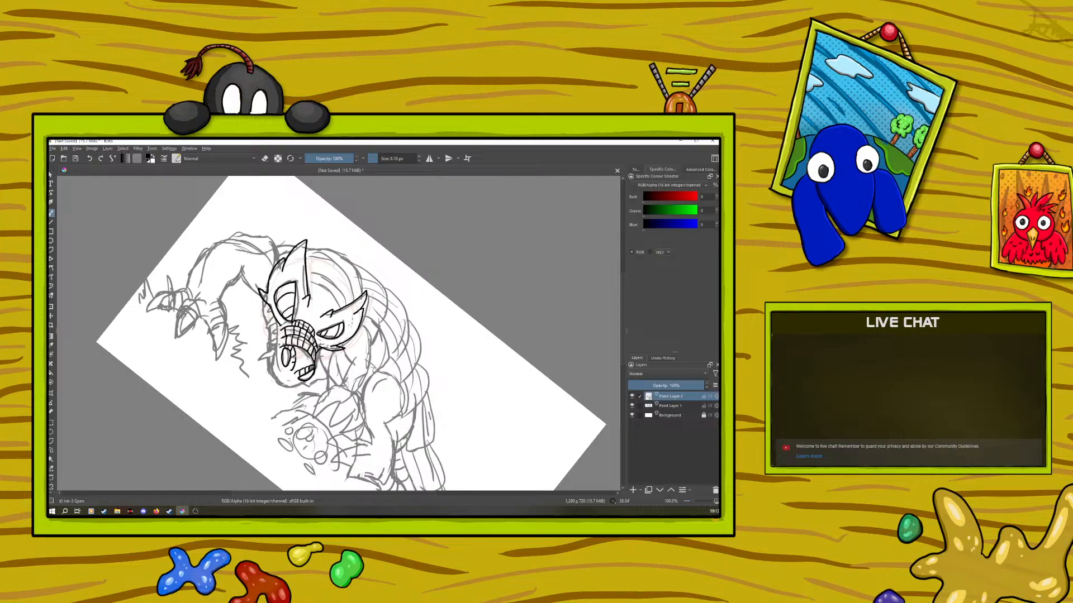
{"action": "right_click", "coordinate": [265, 320]}
{"action": "left_click_drag", "start_coordinate": [306, 270], "coordinate": [328, 381]}
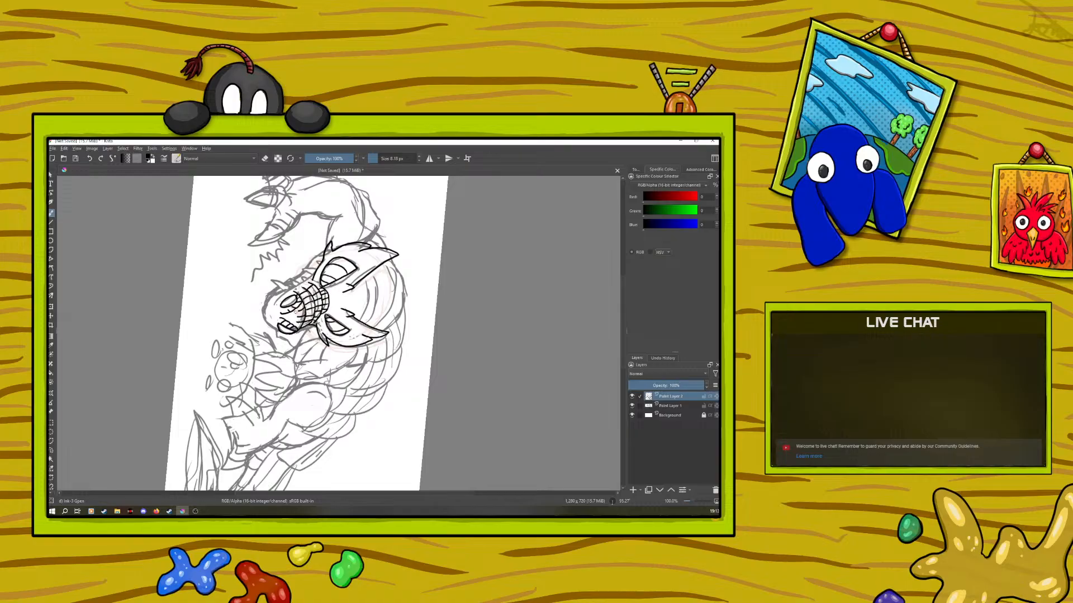
Step: Fill the muzzle around the nostrils with small scales and ink the outline of the lower jaw
{"action": "left_click_drag", "start_coordinate": [292, 321], "coordinate": [294, 313]}
{"action": "left_click_drag", "start_coordinate": [295, 312], "coordinate": [292, 323]}
{"action": "right_click", "coordinate": [261, 292]}
{"action": "left_click", "coordinate": [210, 194]}
{"action": "right_click", "coordinate": [268, 258]}
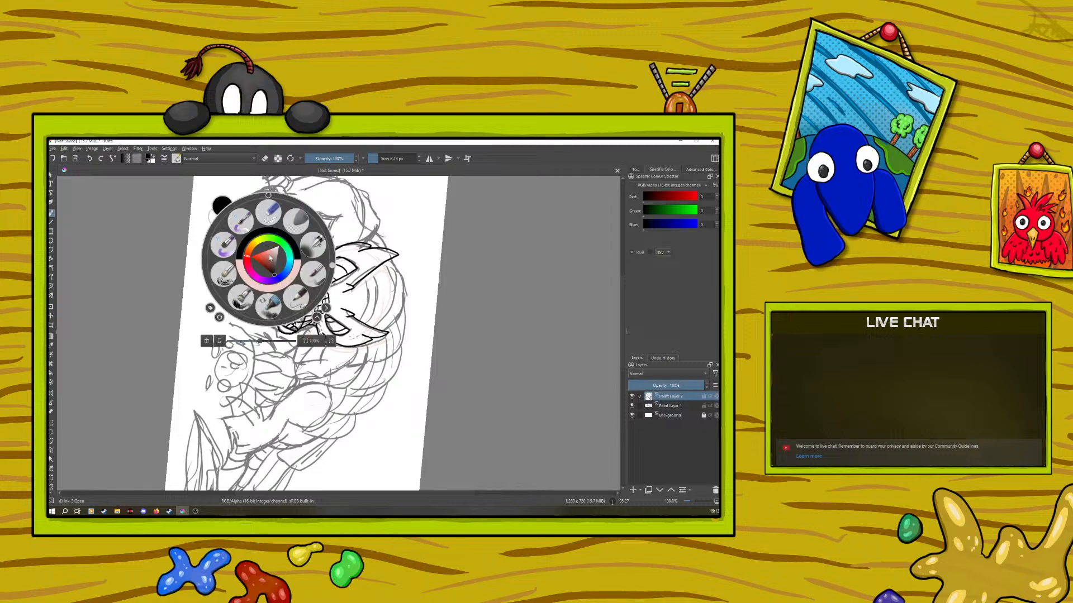
{"action": "left_click_drag", "start_coordinate": [332, 266], "coordinate": [293, 200]}
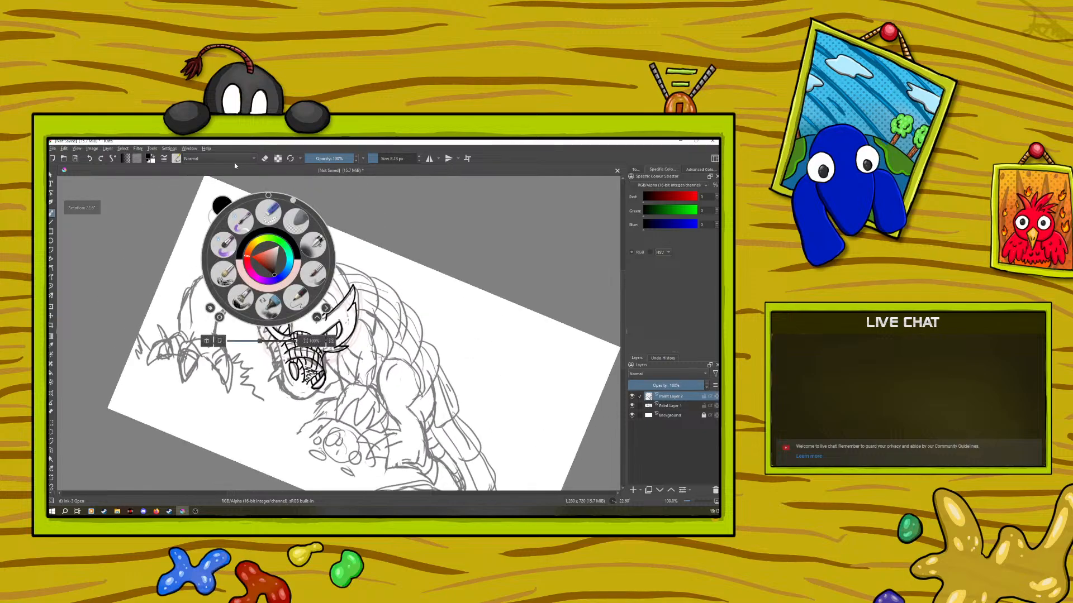
{"action": "right_click", "coordinate": [331, 396]}
{"action": "left_click", "coordinate": [312, 299]}
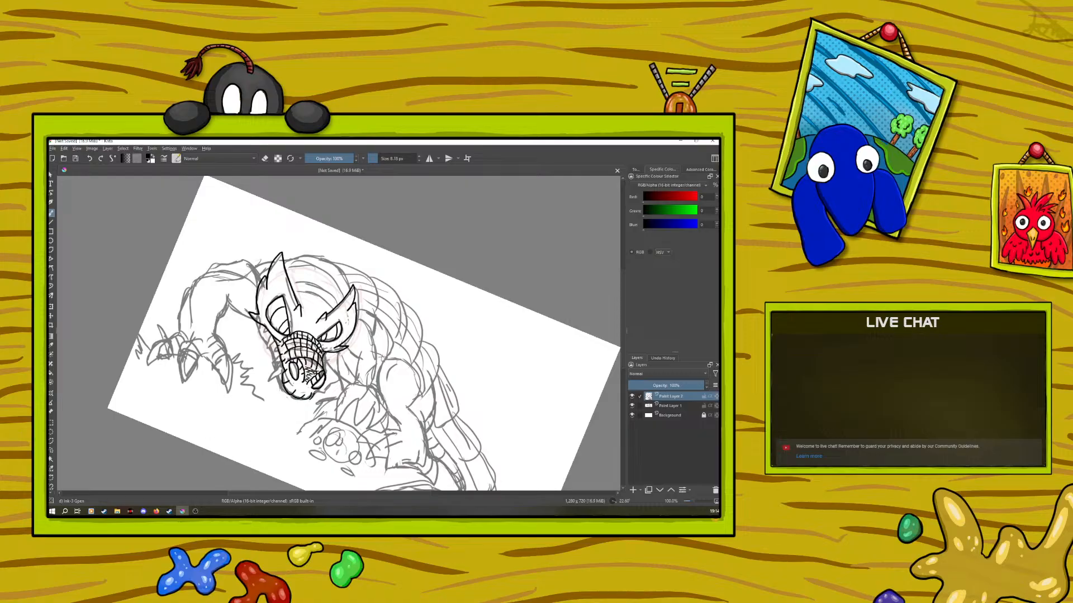
Step: Ink the tusk beside the muzzle and the pointed teeth along the mouth, tidying overlaps with the eraser
{"action": "left_click_drag", "start_coordinate": [321, 388], "coordinate": [314, 396]}
{"action": "right_click", "coordinate": [267, 328]}
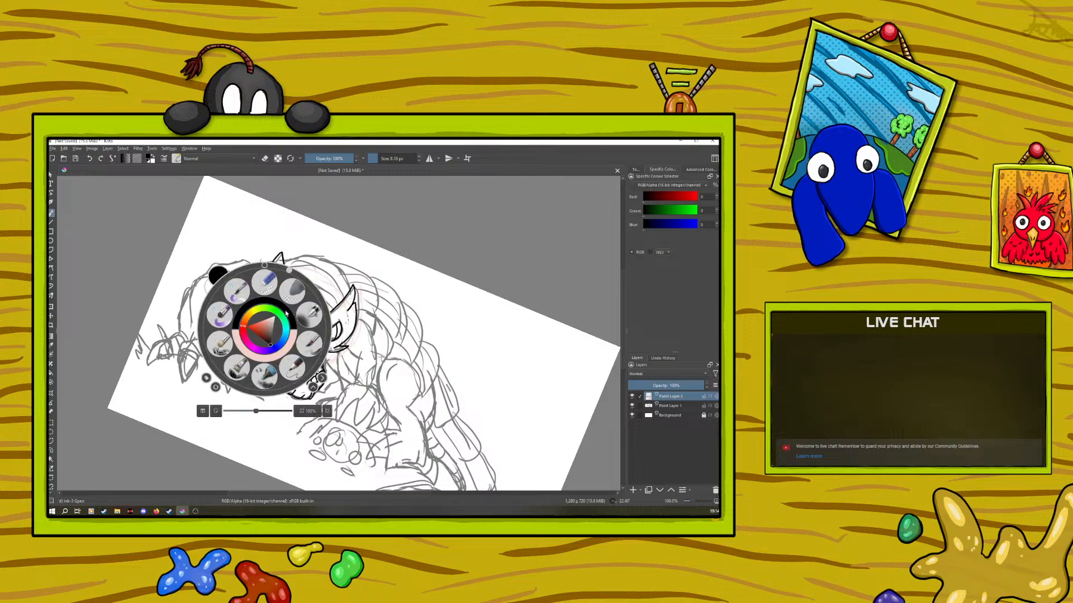
{"action": "mouse_move", "coordinate": [289, 271]}
{"action": "left_mouse_down"}
{"action": "mouse_move", "coordinate": [222, 288]}
{"action": "mouse_move", "coordinate": [280, 269]}
{"action": "left_mouse_up"}
{"action": "right_click", "coordinate": [271, 370]}
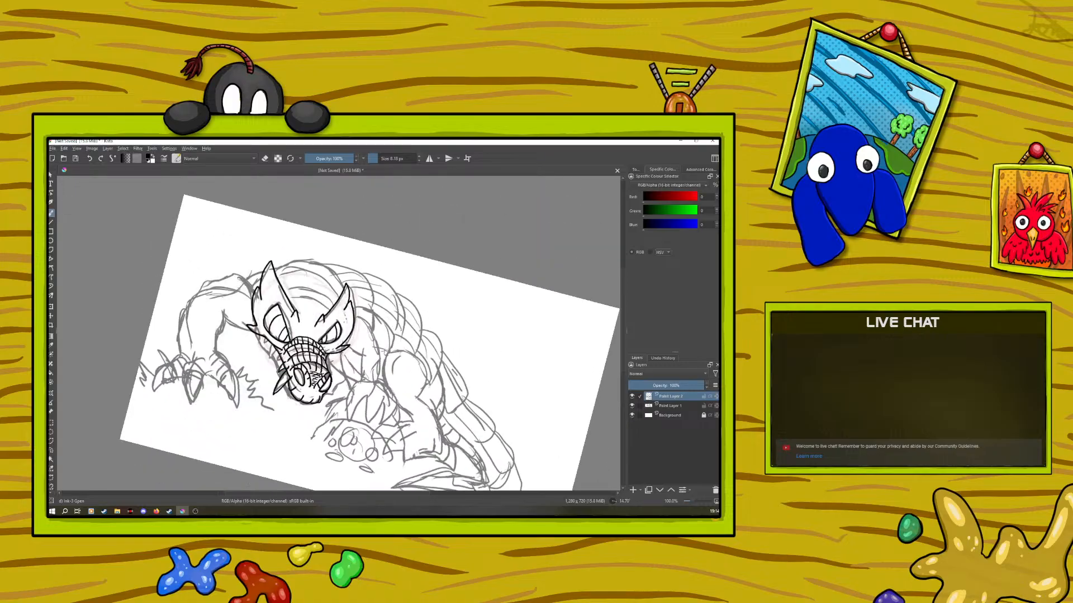
{"action": "left_click_drag", "start_coordinate": [276, 351], "coordinate": [269, 361]}
{"action": "left_click", "coordinate": [264, 159]}
{"action": "key", "text": "e"}
{"action": "left_click_drag", "start_coordinate": [298, 388], "coordinate": [312, 399]}
{"action": "left_click_drag", "start_coordinate": [316, 391], "coordinate": [307, 400]}
Step: Refine the teeth and cheek spikes along the jaw, erasing stray overlapping lines
{"action": "right_click", "coordinate": [242, 318]}
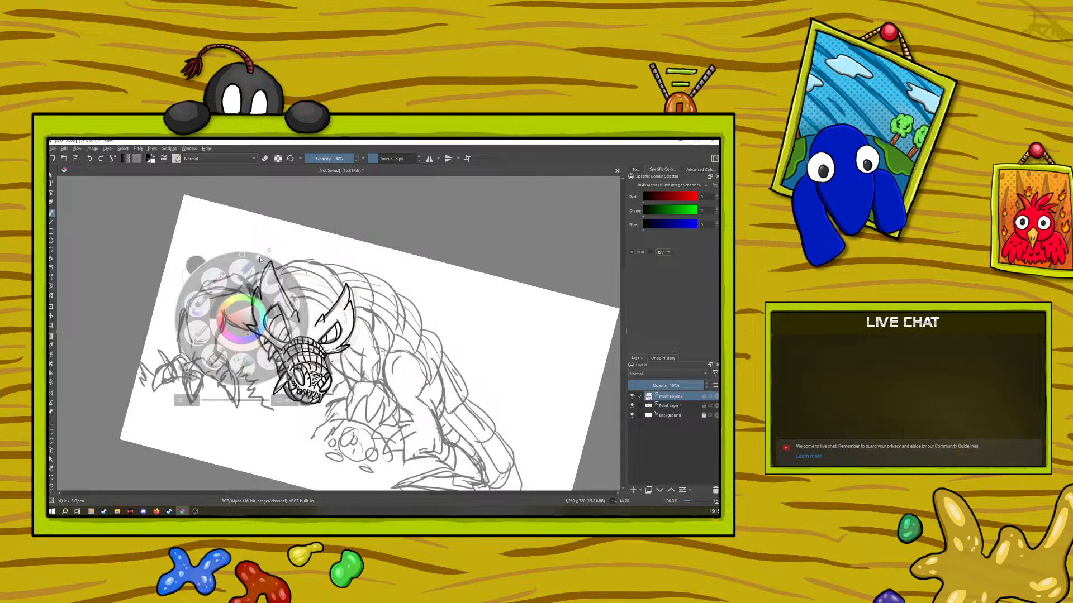
{"action": "left_click_drag", "start_coordinate": [260, 257], "coordinate": [179, 194]}
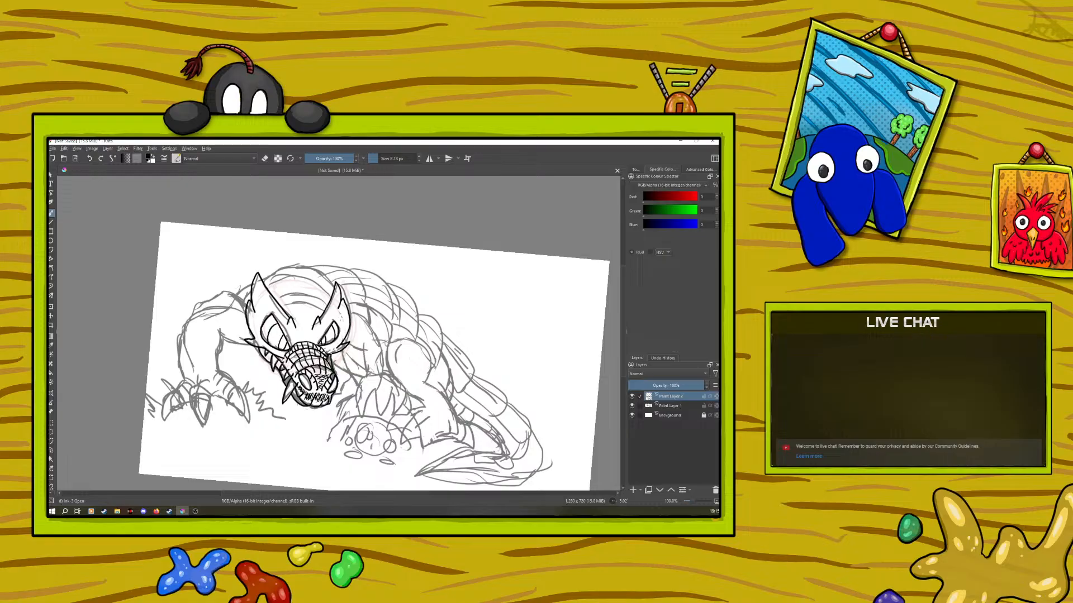
{"action": "key", "text": "e"}
{"action": "right_click", "coordinate": [287, 294]}
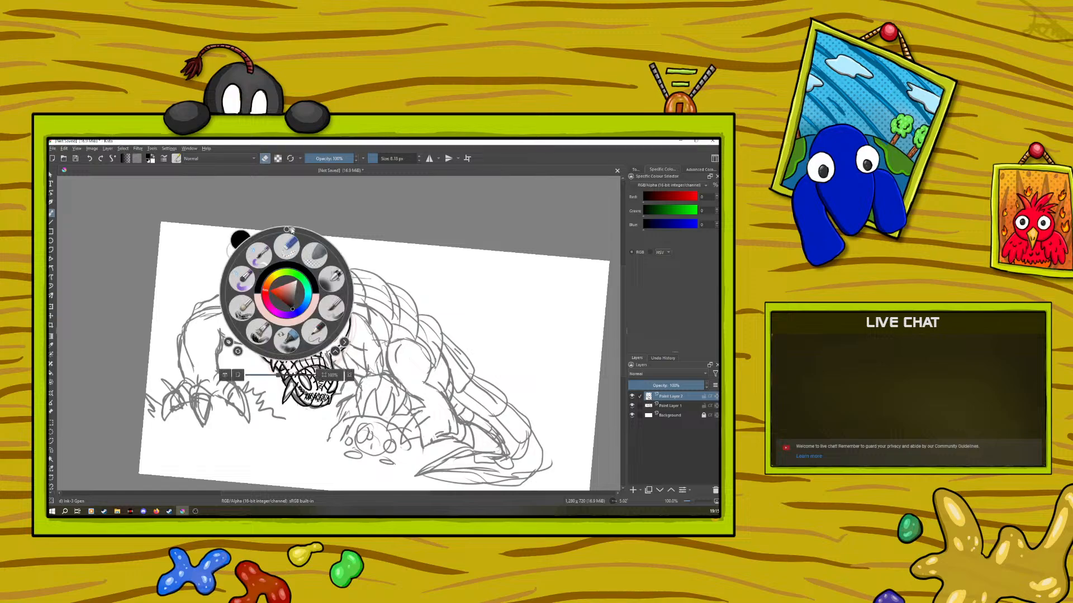
{"action": "left_click_drag", "start_coordinate": [292, 230], "coordinate": [350, 276]}
{"action": "right_click", "coordinate": [352, 276]}
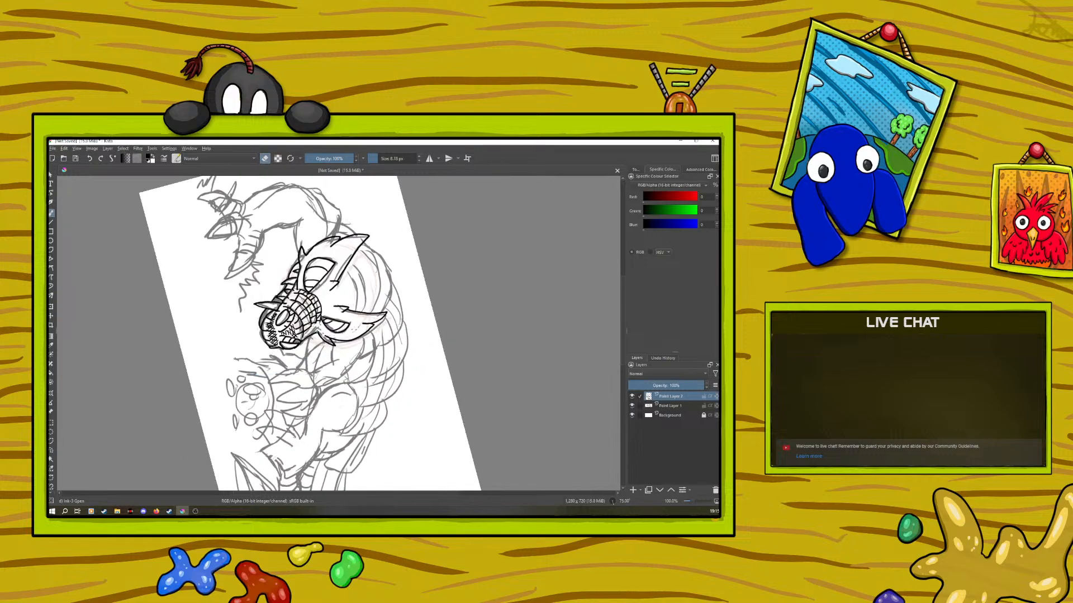
{"action": "left_click", "coordinate": [268, 159]}
Step: Ink a curved, notched forehead ridge between the two horns, undoing a misplaced stroke
{"action": "right_click", "coordinate": [251, 263]}
{"action": "left_click_drag", "start_coordinate": [312, 248], "coordinate": [256, 207]}
{"action": "right_click", "coordinate": [337, 343]}
{"action": "right_click", "coordinate": [337, 344]}
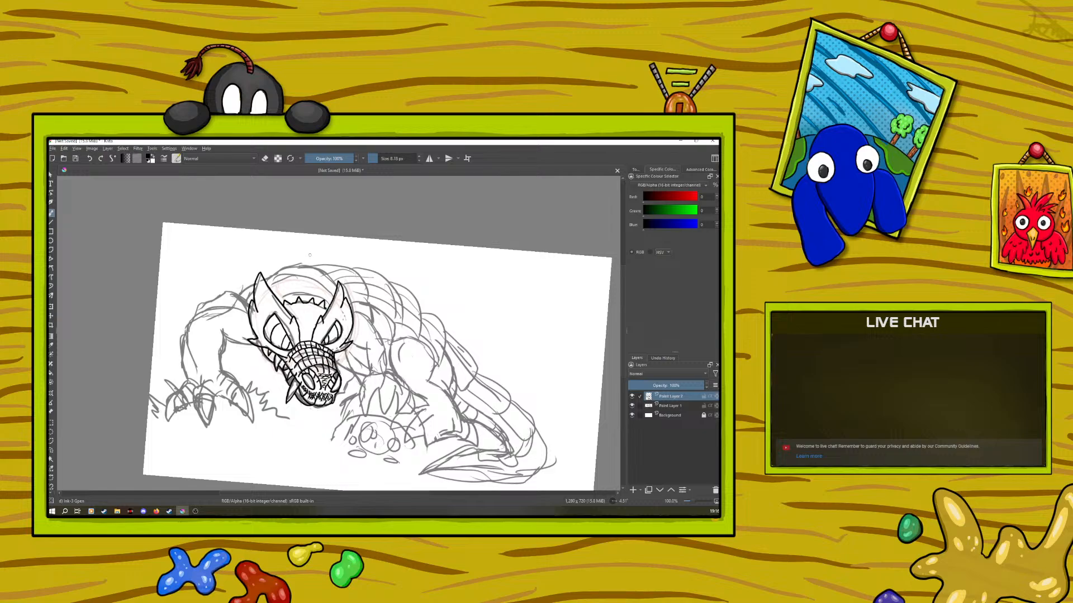
{"action": "left_click", "coordinate": [88, 158]}
{"action": "right_click", "coordinate": [242, 280]}
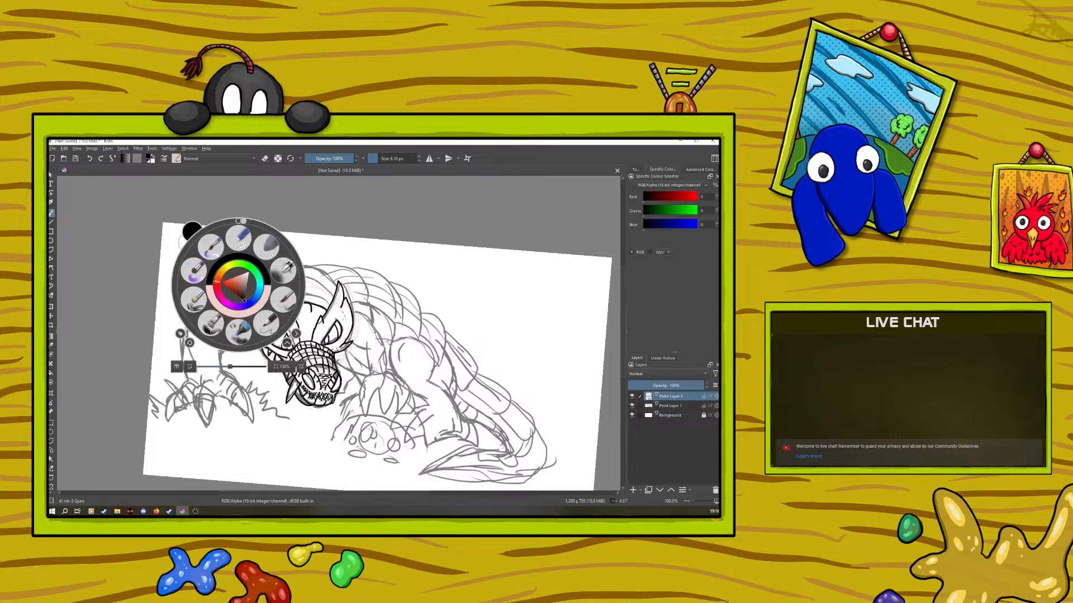
{"action": "left_click_drag", "start_coordinate": [239, 223], "coordinate": [239, 178]}
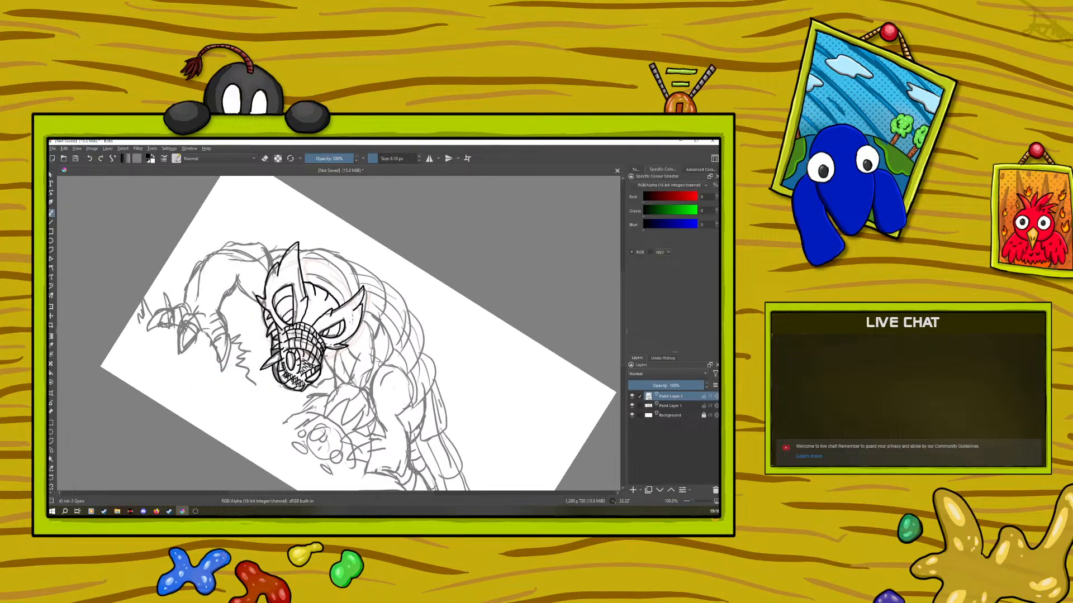
Step: Ink pointed spikes along the chin and lower jaw and erase the lines overlapping them
{"action": "mouse_move", "coordinate": [278, 389]}
{"action": "left_mouse_down"}
{"action": "mouse_move", "coordinate": [289, 400]}
{"action": "mouse_move", "coordinate": [277, 383]}
{"action": "left_mouse_up"}
{"action": "key", "text": "alt+Tab"}
{"action": "right_click", "coordinate": [269, 316]}
{"action": "left_click_drag", "start_coordinate": [304, 260], "coordinate": [328, 349]}
{"action": "left_click", "coordinate": [300, 181]}
{"action": "key", "text": "e"}
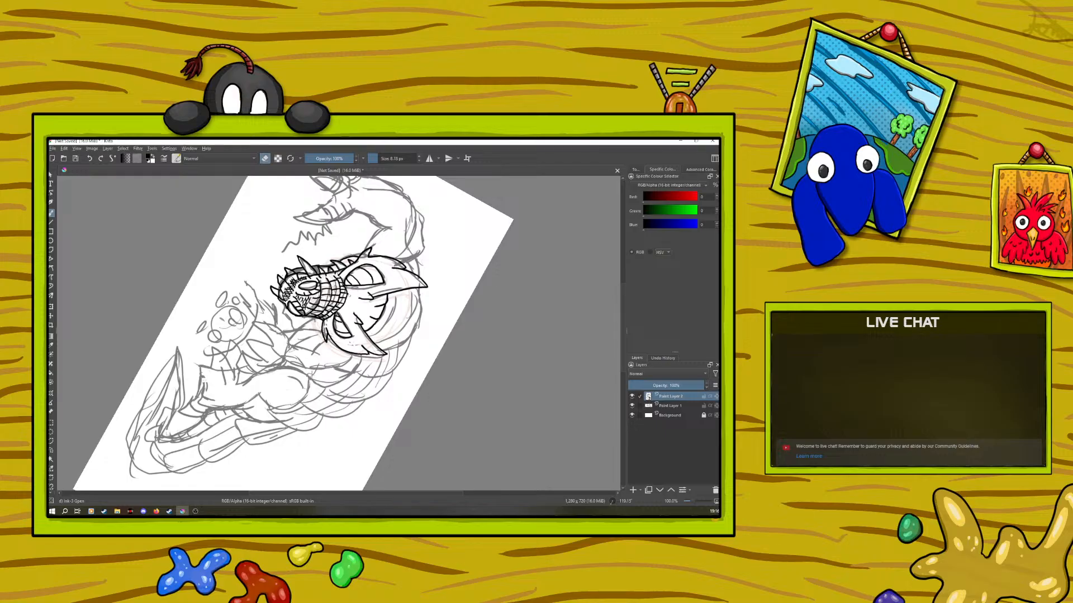
{"action": "left_click", "coordinate": [270, 160]}
Step: Extend the scale grid from the top of the snout up between the eyes
{"action": "right_click", "coordinate": [345, 294]}
{"action": "left_click", "coordinate": [341, 239]}
{"action": "left_click_drag", "start_coordinate": [339, 242], "coordinate": [279, 282]}
{"action": "right_click", "coordinate": [278, 282]}
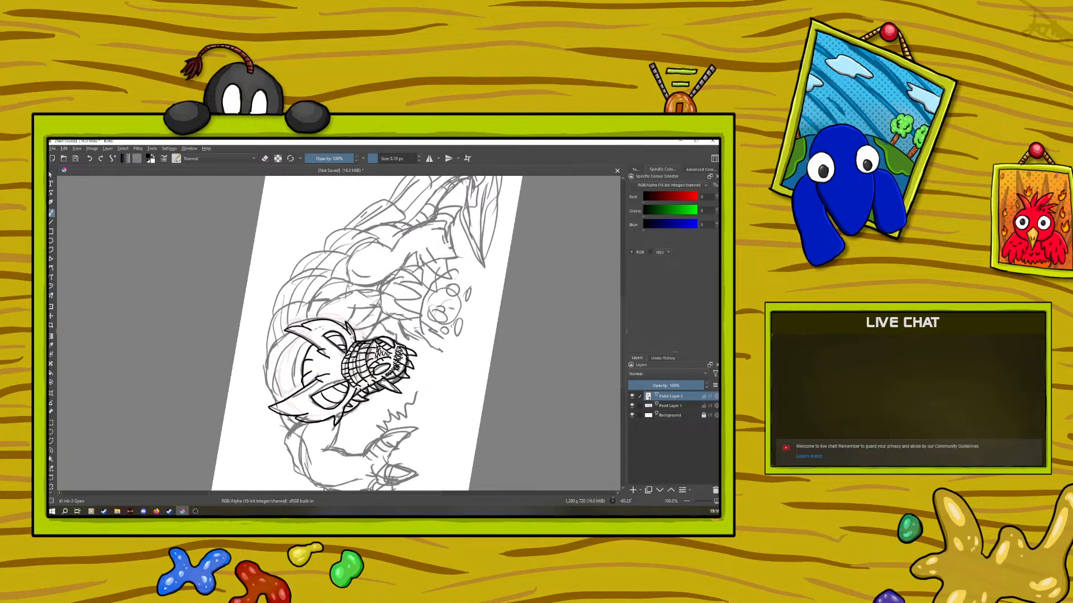
{"action": "left_click_drag", "start_coordinate": [335, 359], "coordinate": [340, 364]}
{"action": "left_click_drag", "start_coordinate": [329, 382], "coordinate": [338, 376]}
Step: Fill the forehead up to the ridge with crossing scale lines and add scales beside the near eye and horn
{"action": "right_click", "coordinate": [285, 297]}
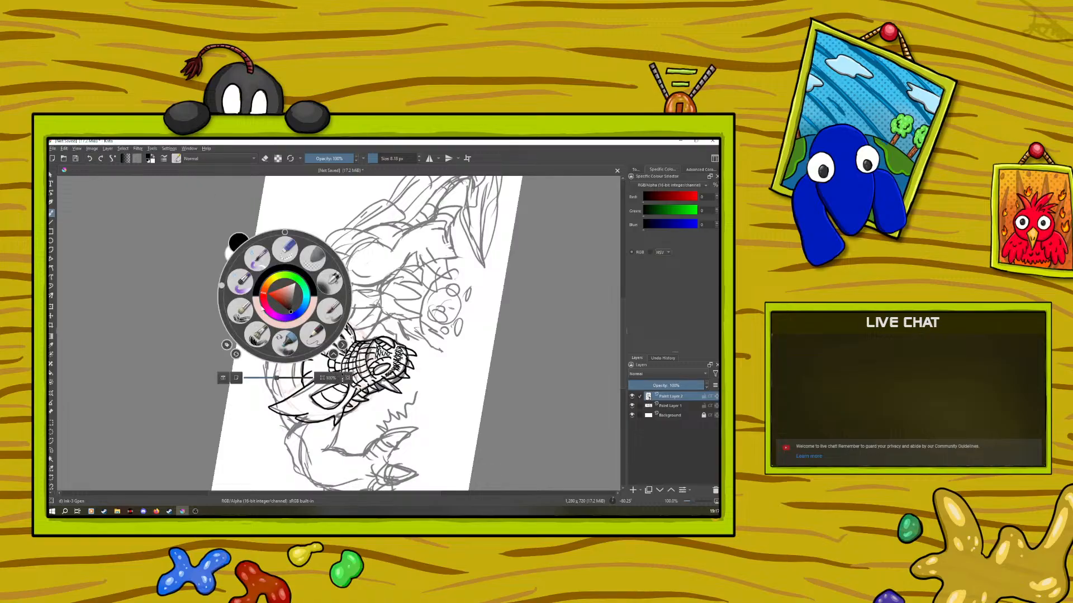
{"action": "left_click", "coordinate": [244, 248]}
{"action": "left_click_drag", "start_coordinate": [244, 248], "coordinate": [311, 229]}
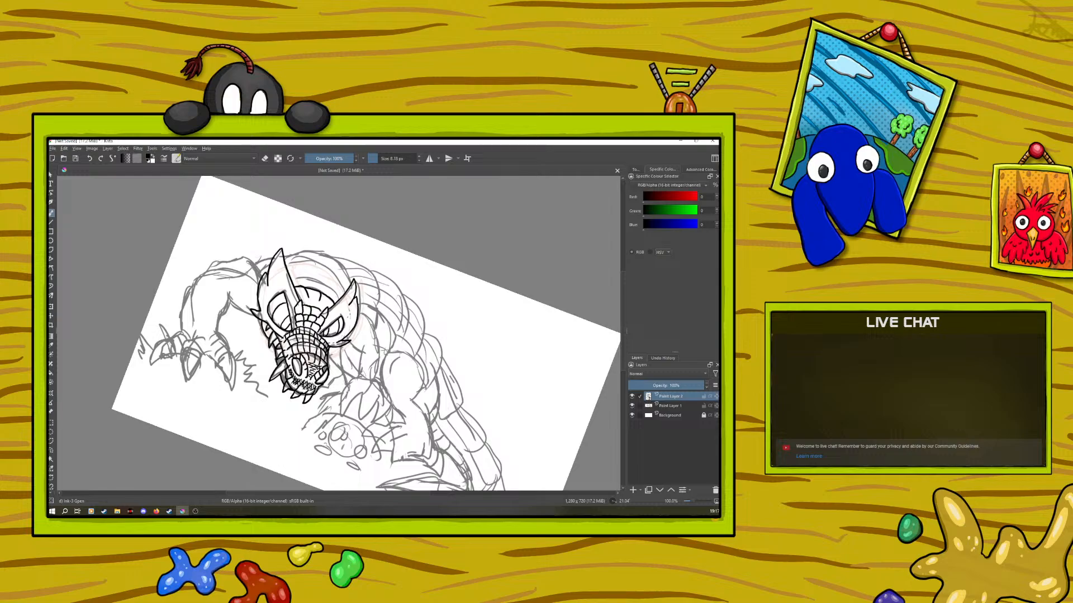
{"action": "left_click_drag", "start_coordinate": [299, 296], "coordinate": [320, 309]}
{"action": "left_click_drag", "start_coordinate": [295, 313], "coordinate": [287, 290]}
{"action": "left_click_drag", "start_coordinate": [286, 287], "coordinate": [288, 275]}
{"action": "left_click_drag", "start_coordinate": [259, 311], "coordinate": [266, 320]}
{"action": "left_click_drag", "start_coordinate": [266, 280], "coordinate": [268, 291]}
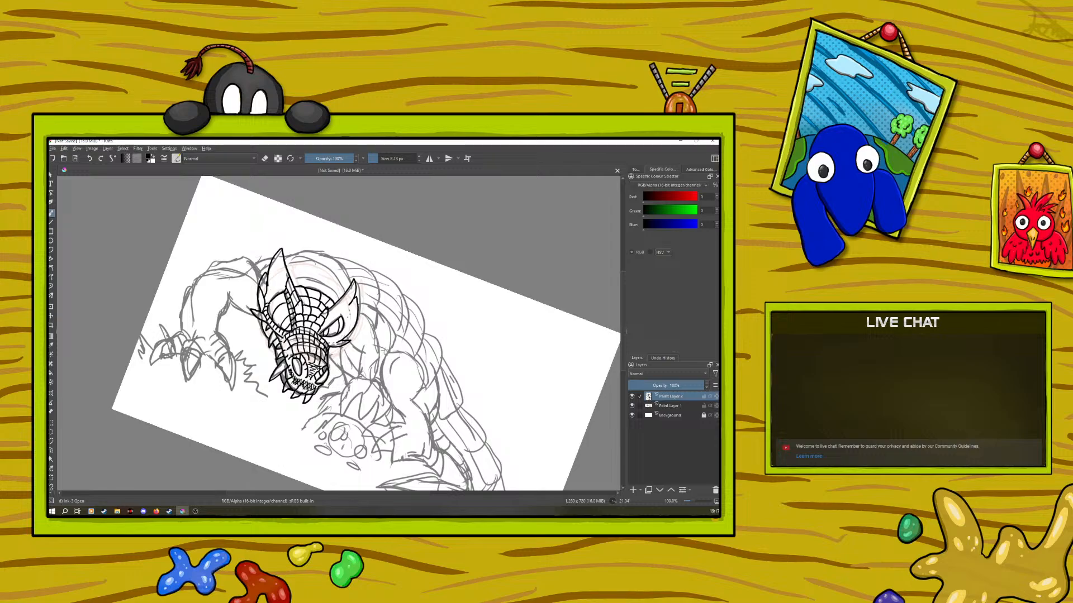
Step: Add bands across the horns and scales around the eyes and cheeks, cleaning up the overlaps with the eraser
{"action": "left_click_drag", "start_coordinate": [277, 262], "coordinate": [273, 275]}
{"action": "right_click", "coordinate": [187, 391]}
{"action": "left_click_drag", "start_coordinate": [211, 330], "coordinate": [155, 467]}
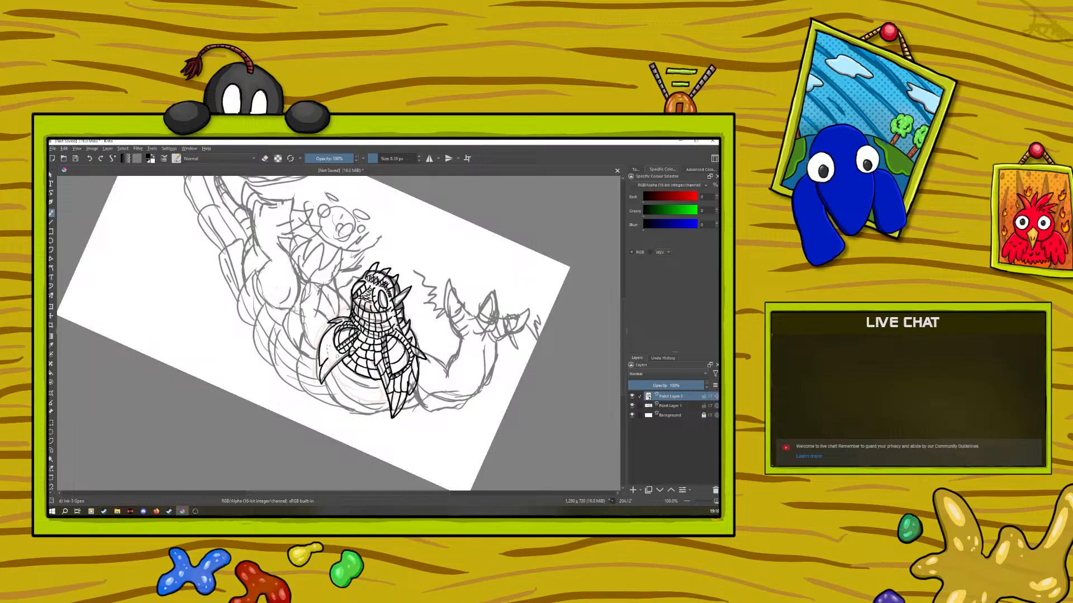
{"action": "left_click_drag", "start_coordinate": [324, 352], "coordinate": [332, 345]}
{"action": "right_click", "coordinate": [214, 343]}
{"action": "left_click_drag", "start_coordinate": [184, 405], "coordinate": [189, 282]}
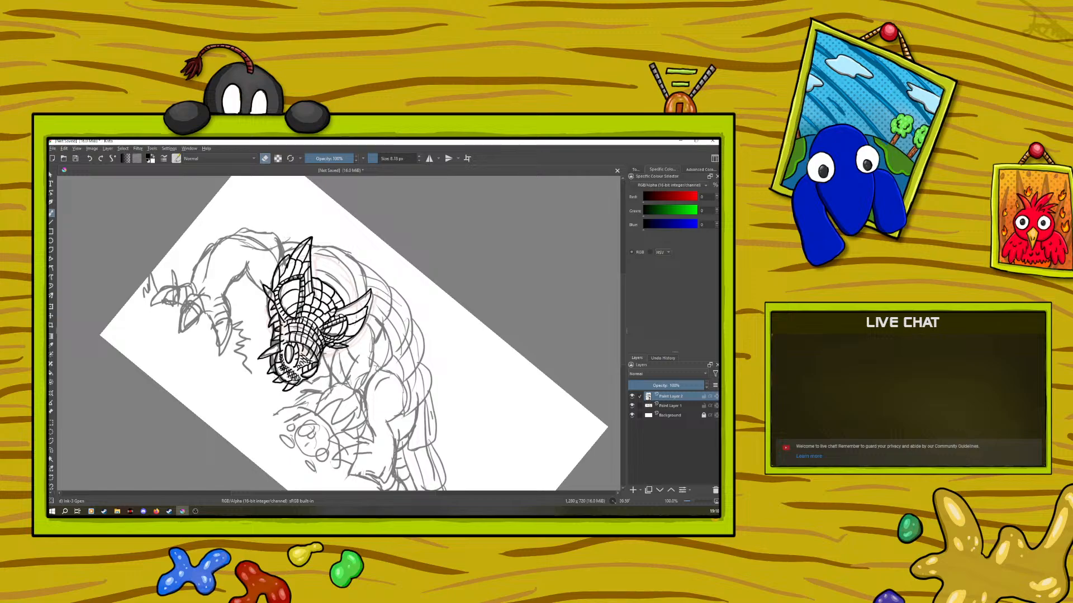
{"action": "right_click", "coordinate": [357, 288]}
{"action": "left_click_drag", "start_coordinate": [407, 229], "coordinate": [381, 216]}
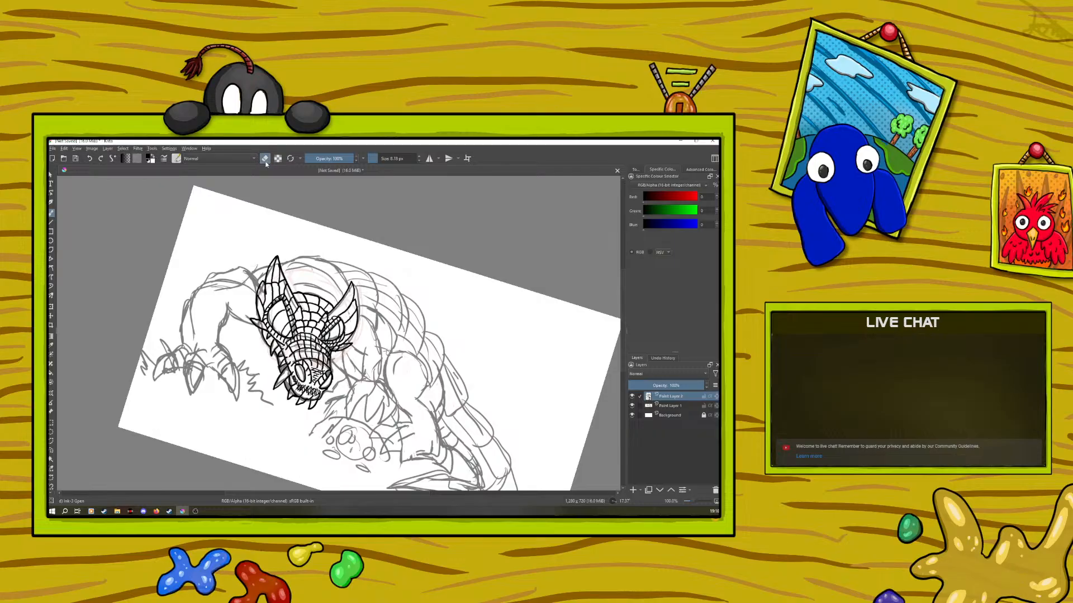
Step: Fade the detailed head layer to about half opacity and re-ink both eye outlines on a new paint layer above it
{"action": "left_click", "coordinate": [661, 384]}
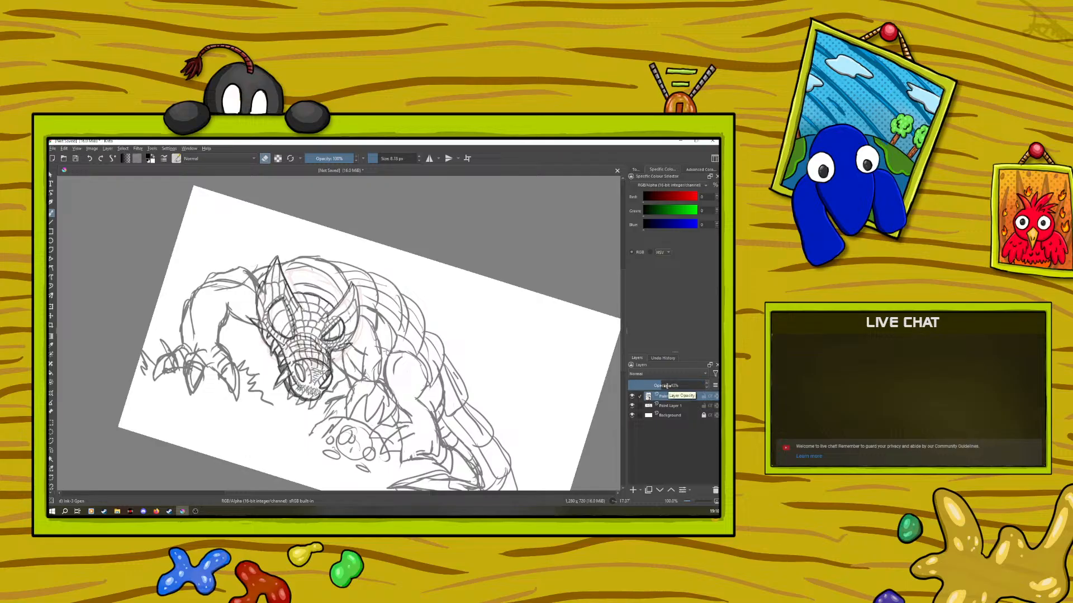
{"action": "left_click", "coordinate": [632, 490]}
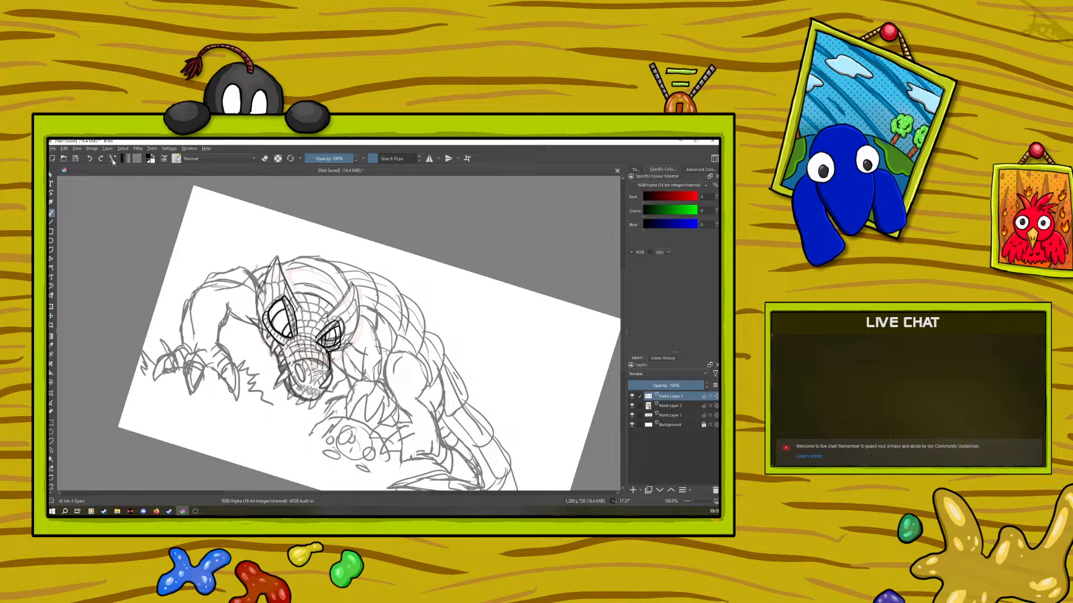
Step: Erase the inked outlines of both eyes from the new paint layer
{"action": "left_click", "coordinate": [91, 158]}
{"action": "left_click_drag", "start_coordinate": [691, 503], "coordinate": [694, 502]}
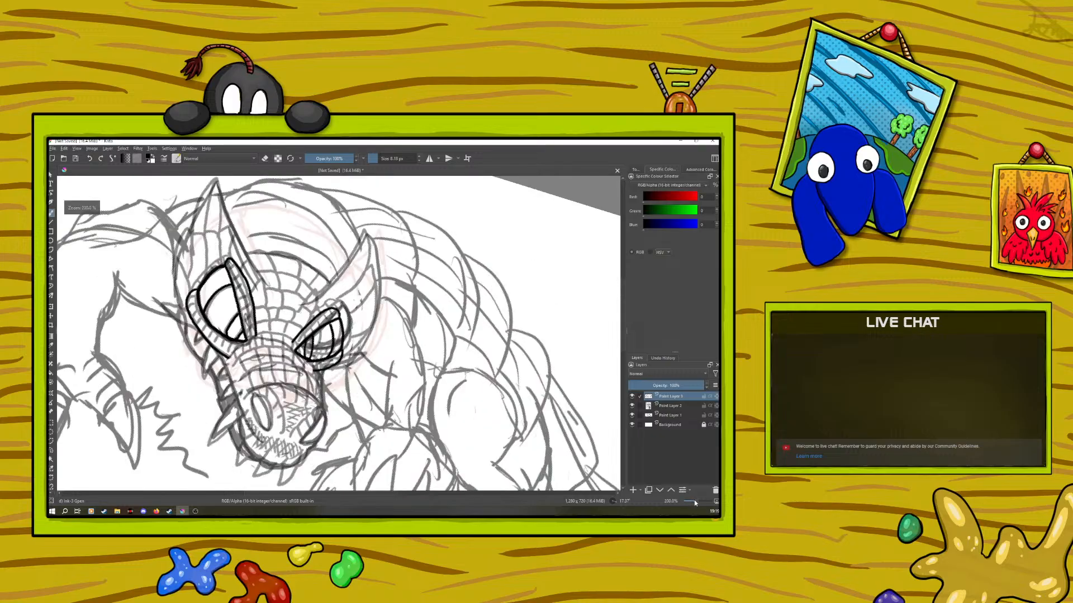
{"action": "key", "text": "e"}
{"action": "mouse_move", "coordinate": [335, 316]}
{"action": "left_mouse_down"}
{"action": "mouse_move", "coordinate": [305, 332]}
{"action": "mouse_move", "coordinate": [346, 333]}
{"action": "mouse_move", "coordinate": [338, 373]}
{"action": "left_mouse_up"}
{"action": "key", "text": "e"}
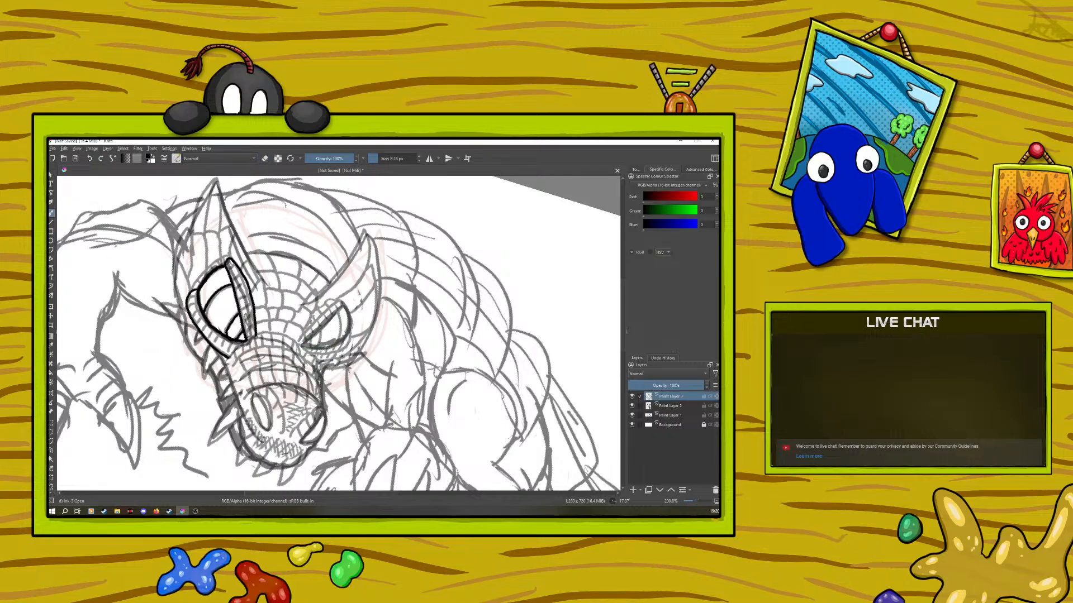
{"action": "right_click", "coordinate": [213, 367]}
{"action": "left_click_drag", "start_coordinate": [232, 306], "coordinate": [275, 354]}
{"action": "right_click", "coordinate": [275, 355]}
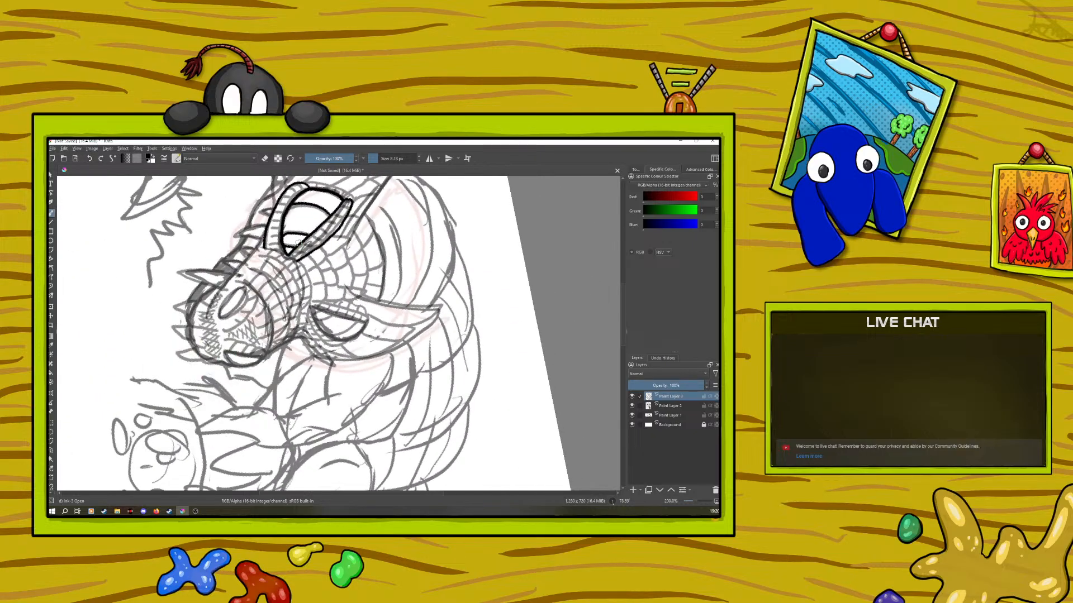
{"action": "left_click_drag", "start_coordinate": [625, 340], "coordinate": [628, 325]}
{"action": "key", "text": "slash"}
{"action": "mouse_move", "coordinate": [345, 288]}
{"action": "left_mouse_down"}
{"action": "mouse_move", "coordinate": [300, 310]}
{"action": "mouse_move", "coordinate": [301, 275]}
{"action": "mouse_move", "coordinate": [271, 326]}
{"action": "left_mouse_up"}
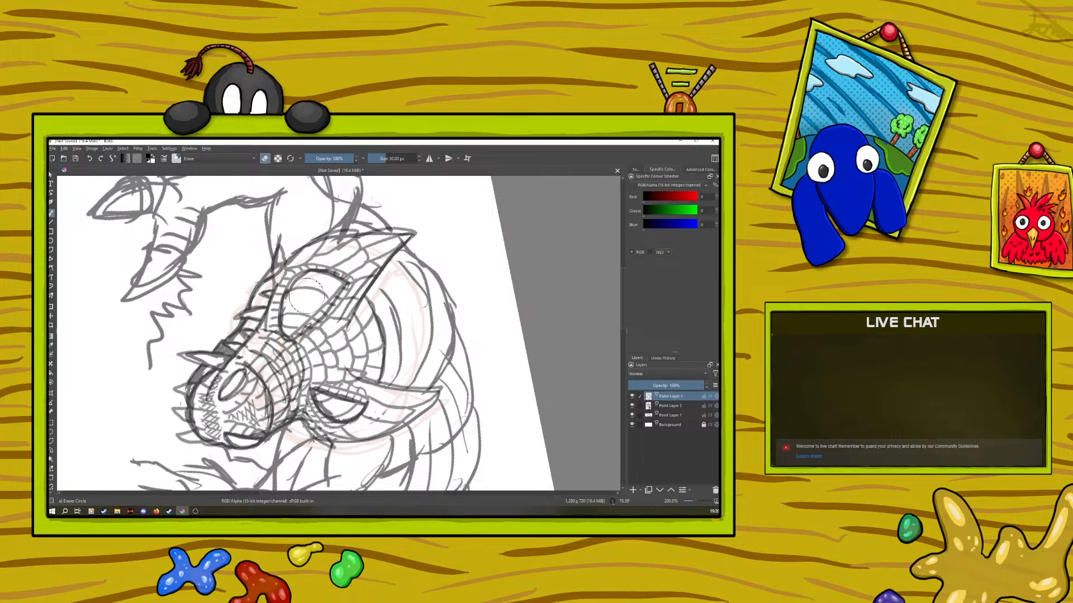
{"action": "key", "text": "slash"}
Step: In red, draw straight guide lines from both eyes down past the snout and curved guides across its bridge
{"action": "right_click", "coordinate": [213, 354]}
{"action": "left_click", "coordinate": [218, 360]}
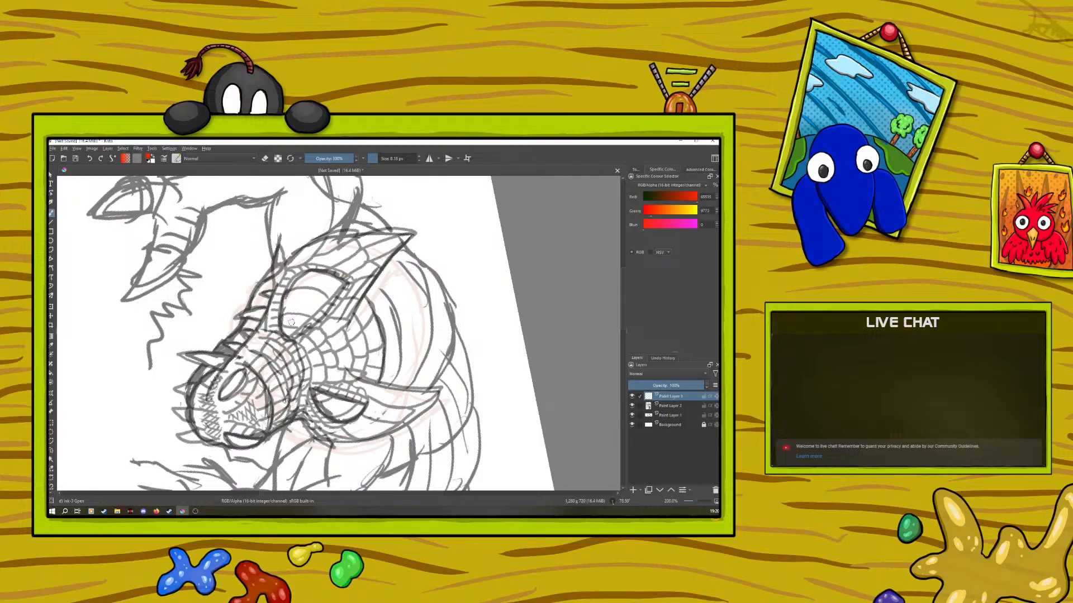
{"action": "left_click_drag", "start_coordinate": [297, 309], "coordinate": [191, 490]}
{"action": "left_click_drag", "start_coordinate": [323, 396], "coordinate": [217, 491]}
{"action": "mouse_move", "coordinate": [624, 315]}
{"action": "left_mouse_down"}
{"action": "mouse_move", "coordinate": [625, 347]}
{"action": "mouse_move", "coordinate": [625, 315]}
{"action": "left_mouse_up"}
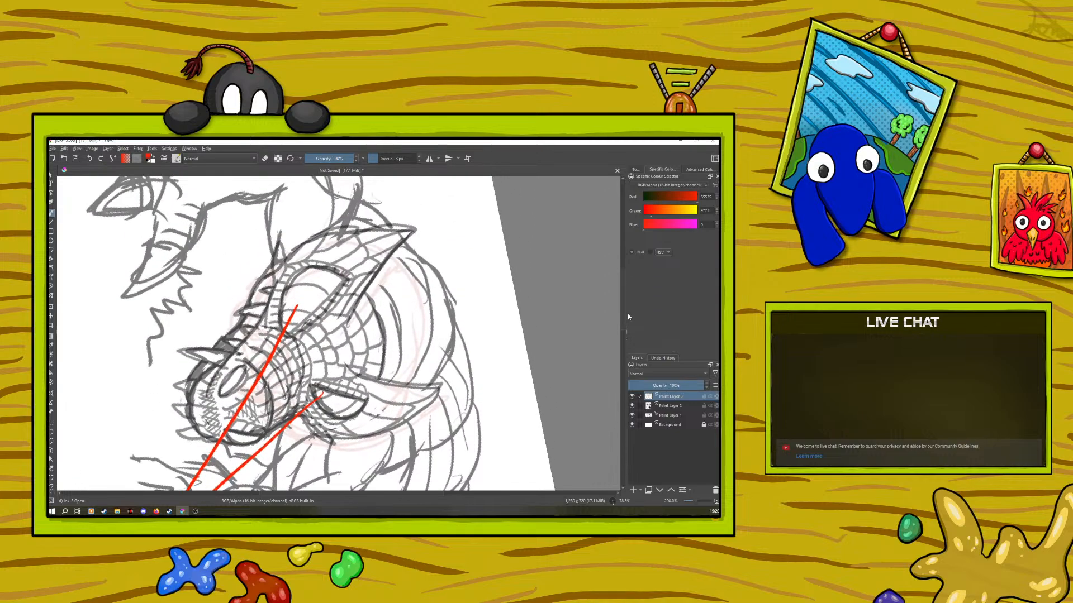
{"action": "mouse_move", "coordinate": [283, 331]}
{"action": "left_mouse_down"}
{"action": "mouse_move", "coordinate": [305, 380]}
{"action": "mouse_move", "coordinate": [294, 417]}
{"action": "left_mouse_up"}
{"action": "mouse_move", "coordinate": [294, 311]}
{"action": "left_mouse_down"}
{"action": "mouse_move", "coordinate": [298, 301]}
{"action": "mouse_move", "coordinate": [320, 345]}
{"action": "mouse_move", "coordinate": [323, 389]}
{"action": "left_mouse_up"}
{"action": "left_click", "coordinate": [89, 158]}
{"action": "key", "text": "ctrl+z"}
Step: Mark the inner corners of both eyes with red blobs, try extra strokes around the near eye and undo them
{"action": "mouse_move", "coordinate": [297, 321]}
{"action": "left_mouse_down"}
{"action": "mouse_move", "coordinate": [288, 316]}
{"action": "mouse_move", "coordinate": [305, 316]}
{"action": "left_mouse_up"}
{"action": "mouse_move", "coordinate": [320, 394]}
{"action": "left_mouse_down"}
{"action": "mouse_move", "coordinate": [284, 328]}
{"action": "mouse_move", "coordinate": [315, 402]}
{"action": "left_mouse_up"}
{"action": "mouse_move", "coordinate": [351, 309]}
{"action": "left_mouse_down"}
{"action": "mouse_move", "coordinate": [306, 352]}
{"action": "mouse_move", "coordinate": [342, 363]}
{"action": "mouse_move", "coordinate": [371, 349]}
{"action": "mouse_move", "coordinate": [373, 320]}
{"action": "mouse_move", "coordinate": [337, 312]}
{"action": "left_mouse_up"}
{"action": "mouse_move", "coordinate": [332, 349]}
{"action": "left_mouse_down"}
{"action": "mouse_move", "coordinate": [314, 355]}
{"action": "mouse_move", "coordinate": [310, 340]}
{"action": "left_mouse_up"}
{"action": "left_click", "coordinate": [88, 159]}
{"action": "left_click", "coordinate": [89, 160]}
Step: Draw curved red guide bands down the snout and divide its two sides into scales
{"action": "right_click", "coordinate": [226, 394]}
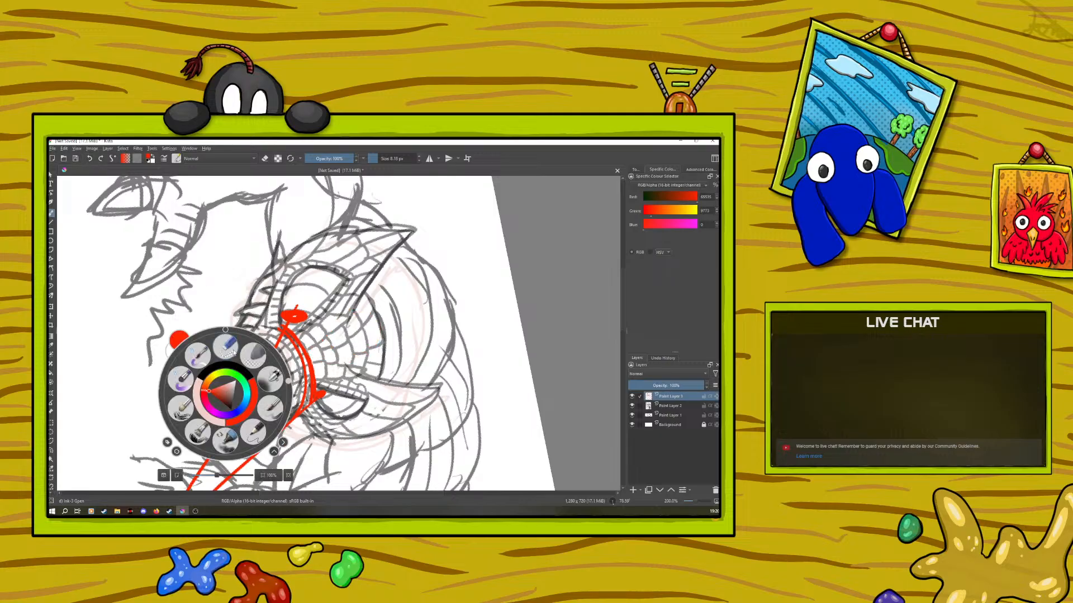
{"action": "left_click_drag", "start_coordinate": [274, 379], "coordinate": [200, 290]}
{"action": "right_click", "coordinate": [200, 291]}
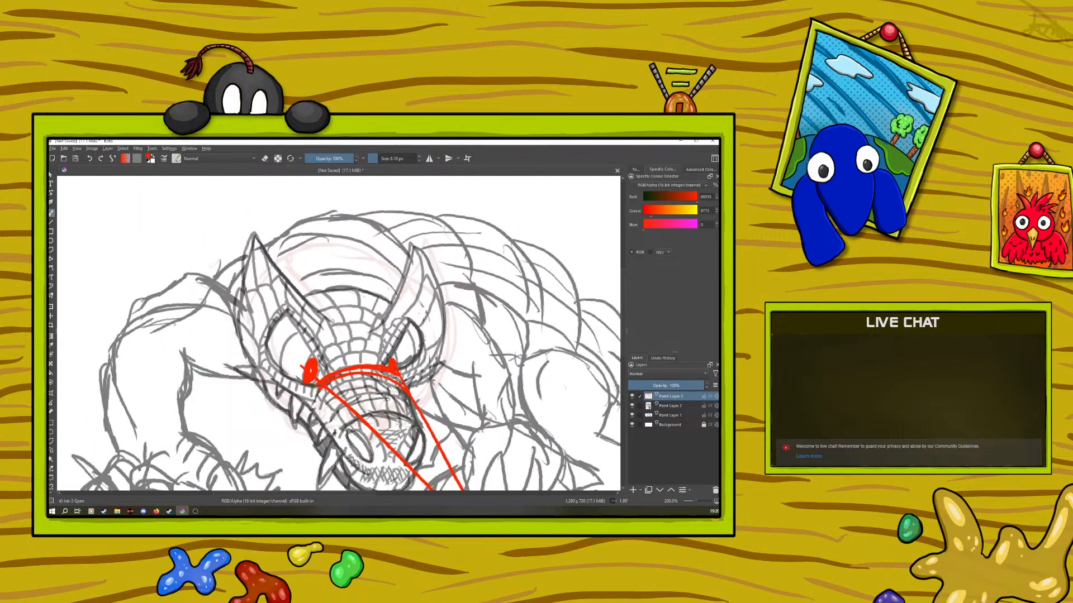
{"action": "mouse_move", "coordinate": [385, 371]}
{"action": "left_mouse_down"}
{"action": "mouse_move", "coordinate": [415, 425]}
{"action": "mouse_move", "coordinate": [381, 414]}
{"action": "mouse_move", "coordinate": [342, 432]}
{"action": "left_mouse_up"}
{"action": "left_click_drag", "start_coordinate": [398, 391], "coordinate": [333, 415]}
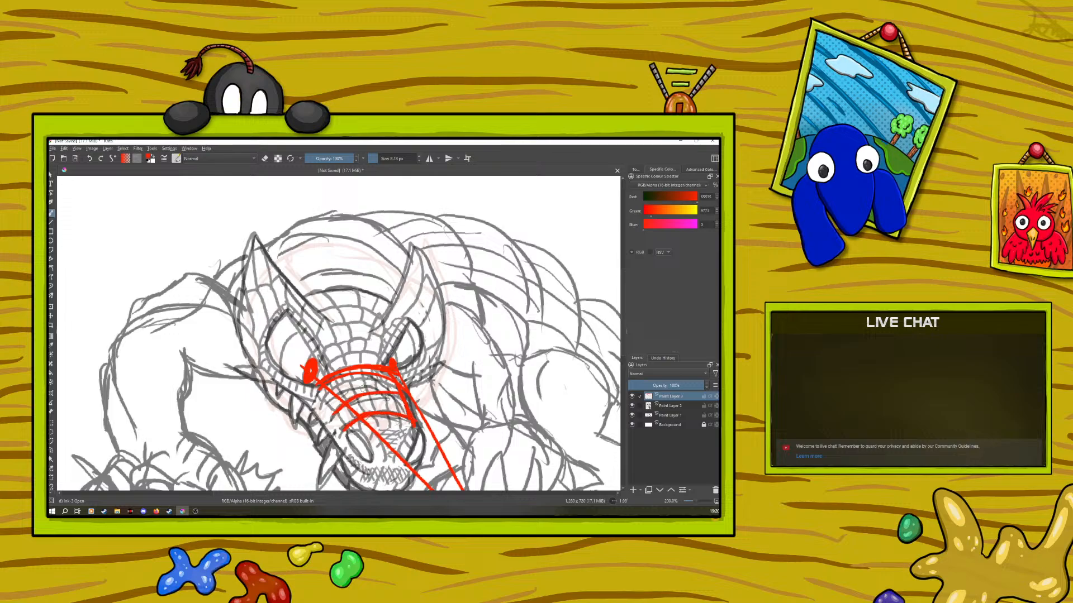
{"action": "mouse_move", "coordinate": [390, 371]}
{"action": "left_mouse_down"}
{"action": "mouse_move", "coordinate": [346, 380]}
{"action": "mouse_move", "coordinate": [323, 393]}
{"action": "left_mouse_up"}
{"action": "mouse_move", "coordinate": [355, 387]}
{"action": "left_mouse_down"}
{"action": "mouse_move", "coordinate": [328, 430]}
{"action": "mouse_move", "coordinate": [321, 403]}
{"action": "left_mouse_up"}
{"action": "left_click_drag", "start_coordinate": [328, 403], "coordinate": [348, 428]}
{"action": "mouse_move", "coordinate": [400, 401]}
{"action": "left_mouse_down"}
{"action": "mouse_move", "coordinate": [404, 423]}
{"action": "mouse_move", "coordinate": [410, 403]}
{"action": "left_mouse_up"}
{"action": "mouse_move", "coordinate": [406, 420]}
{"action": "left_mouse_down"}
{"action": "mouse_move", "coordinate": [399, 347]}
{"action": "mouse_move", "coordinate": [400, 412]}
{"action": "left_mouse_up"}
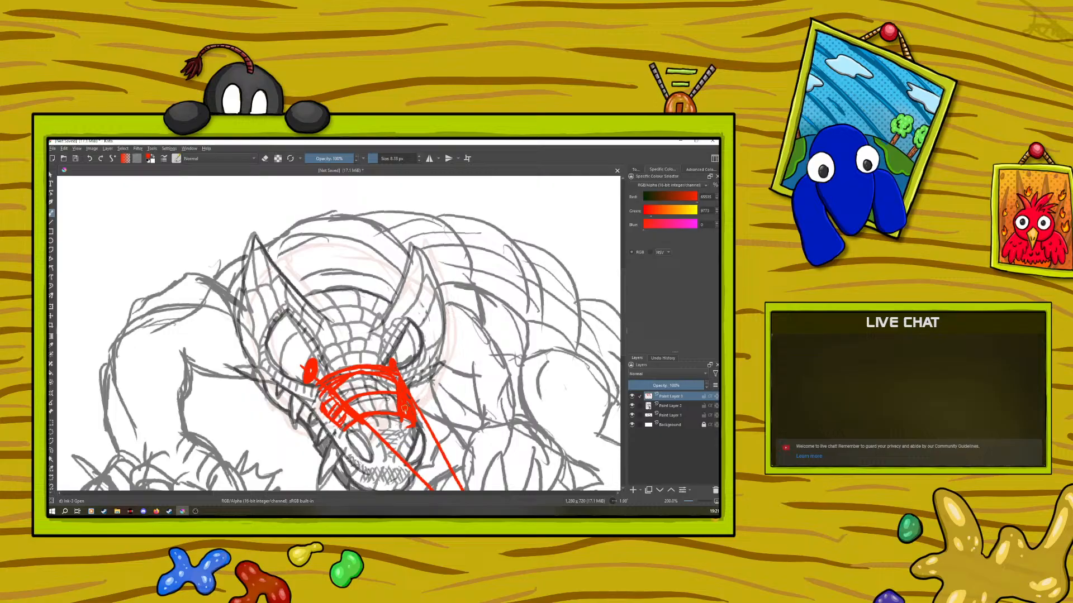
Step: Erase the centres of the red eye-corner marks and fade the red guide layer to about 41% opacity
{"action": "left_click", "coordinate": [265, 159]}
{"action": "left_click_drag", "start_coordinate": [306, 364], "coordinate": [310, 377]}
{"action": "left_click_drag", "start_coordinate": [393, 353], "coordinate": [392, 364]}
{"action": "left_click_drag", "start_coordinate": [666, 388], "coordinate": [655, 386]}
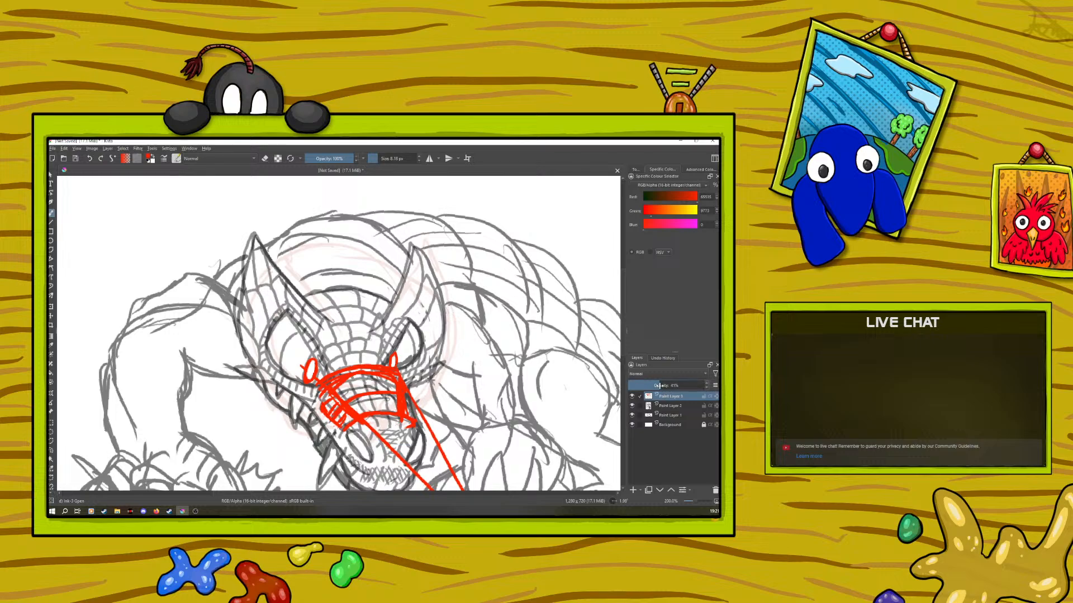
Step: Add a new paint layer and ink the block of scales above the near nostril in black
{"action": "left_click", "coordinate": [632, 489]}
{"action": "right_click", "coordinate": [306, 395]}
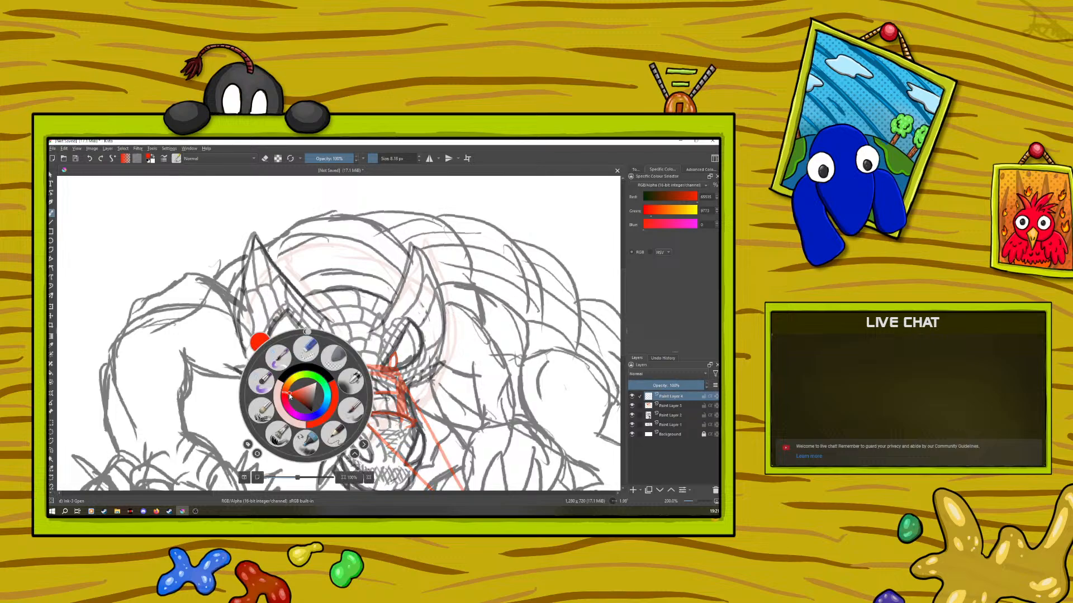
{"action": "key", "text": "d"}
{"action": "right_click", "coordinate": [297, 335]}
{"action": "right_click", "coordinate": [297, 336]}
{"action": "left_click_drag", "start_coordinate": [292, 279], "coordinate": [331, 294]}
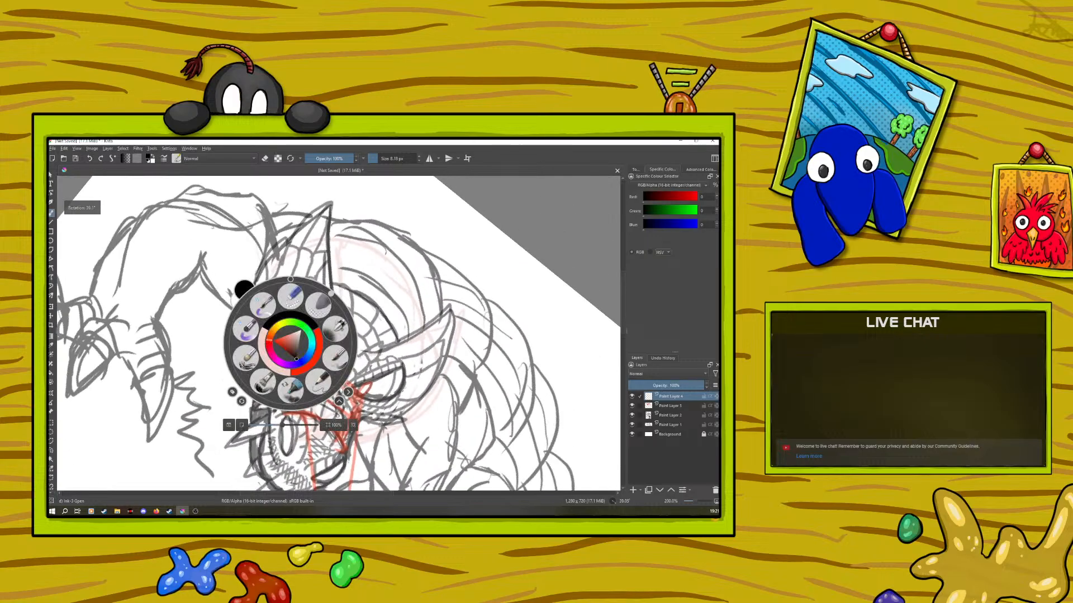
{"action": "right_click", "coordinate": [331, 295]}
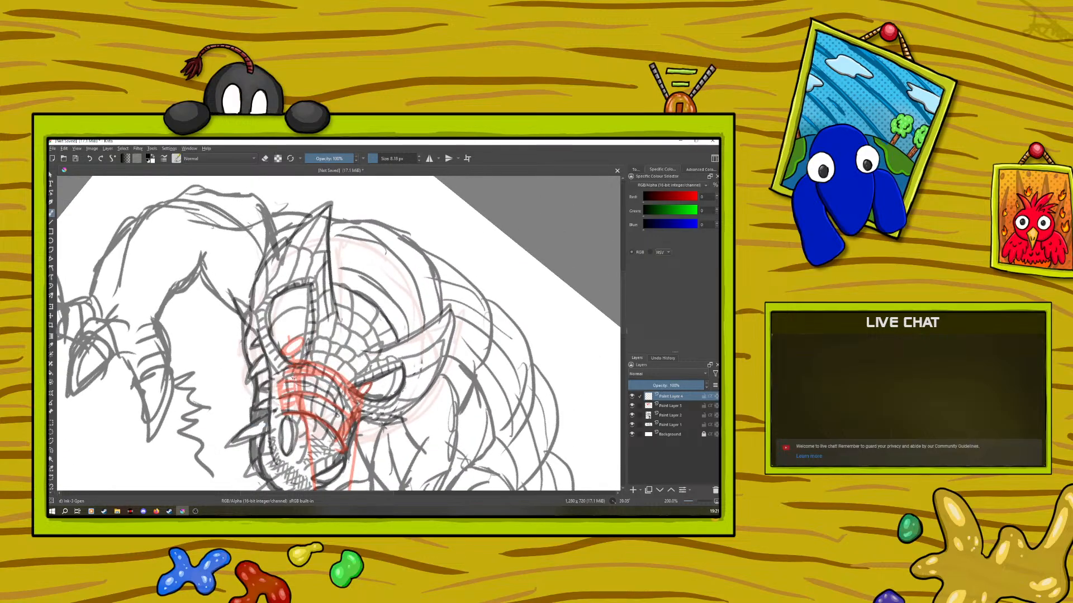
{"action": "mouse_move", "coordinate": [293, 378]}
{"action": "left_mouse_down"}
{"action": "mouse_move", "coordinate": [290, 410]}
{"action": "mouse_move", "coordinate": [279, 392]}
{"action": "mouse_move", "coordinate": [292, 410]}
{"action": "mouse_move", "coordinate": [293, 384]}
{"action": "mouse_move", "coordinate": [280, 379]}
{"action": "left_mouse_up"}
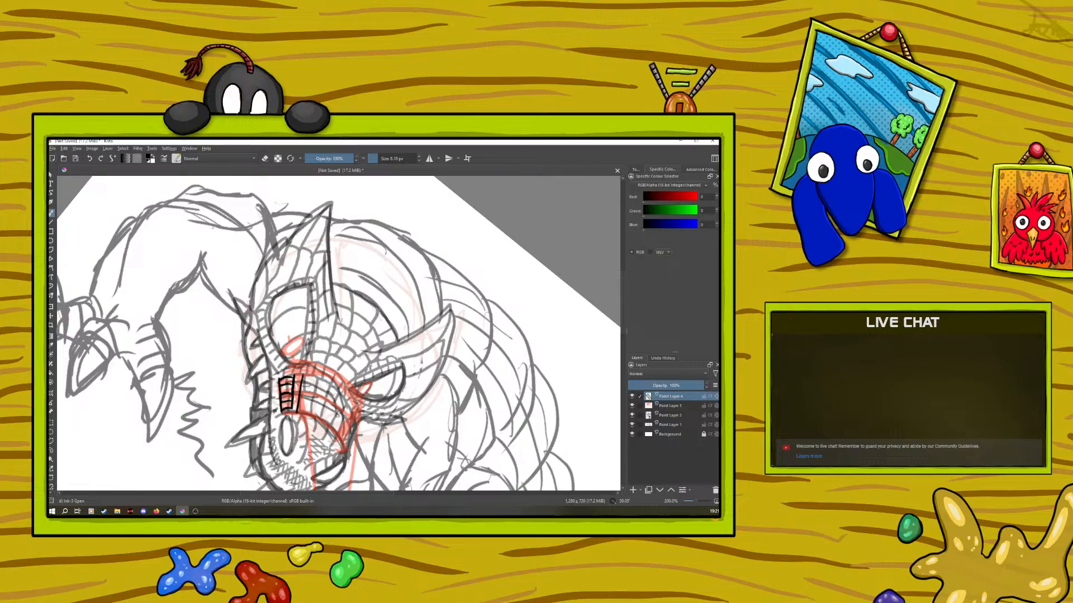
Step: Ink both nostrils and the rounded outline of the lower snout
{"action": "mouse_move", "coordinate": [300, 461]}
{"action": "left_mouse_down"}
{"action": "mouse_move", "coordinate": [303, 418]}
{"action": "mouse_move", "coordinate": [294, 447]}
{"action": "mouse_move", "coordinate": [279, 444]}
{"action": "mouse_move", "coordinate": [280, 423]}
{"action": "left_mouse_up"}
{"action": "mouse_move", "coordinate": [269, 420]}
{"action": "left_mouse_down"}
{"action": "mouse_move", "coordinate": [260, 471]}
{"action": "mouse_move", "coordinate": [270, 473]}
{"action": "left_mouse_up"}
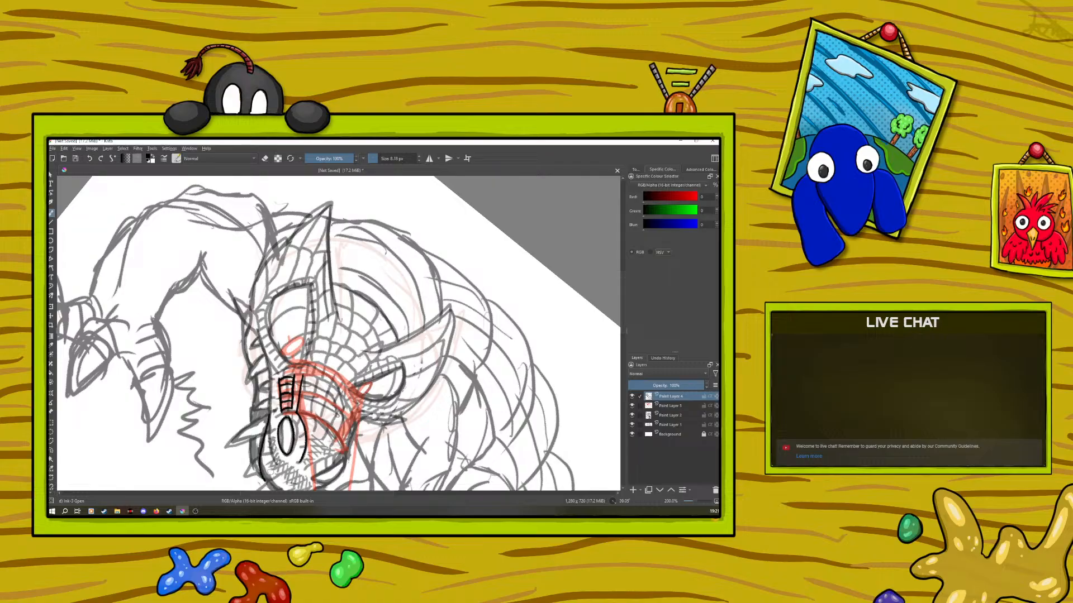
{"action": "scroll", "coordinate": [626, 342], "scroll_direction": "down", "scroll_amount": 2}
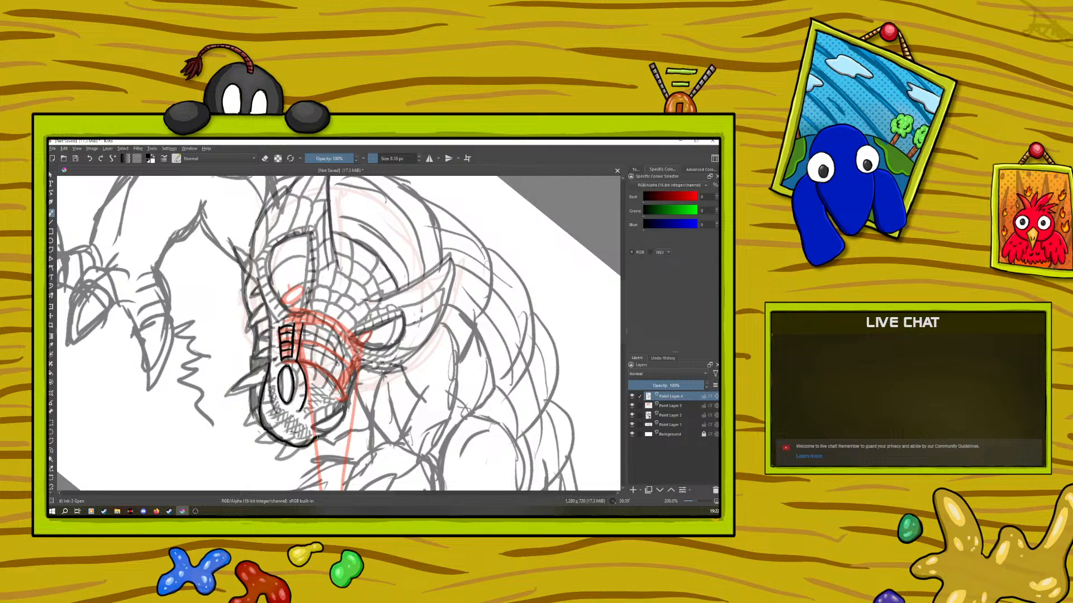
{"action": "mouse_move", "coordinate": [327, 434]}
{"action": "left_mouse_down"}
{"action": "mouse_move", "coordinate": [343, 413]}
{"action": "mouse_move", "coordinate": [319, 422]}
{"action": "left_mouse_up"}
{"action": "left_click_drag", "start_coordinate": [338, 400], "coordinate": [310, 418]}
Step: Ink the scales on the far side of the snout and the curved bands across its bridge
{"action": "left_click_drag", "start_coordinate": [353, 363], "coordinate": [345, 389]}
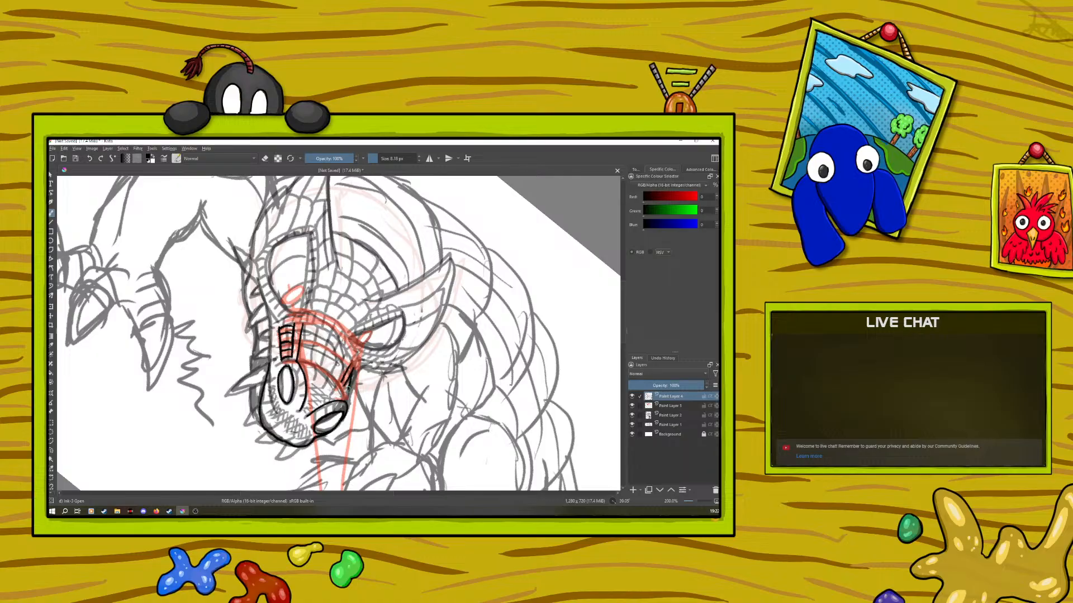
{"action": "left_click_drag", "start_coordinate": [352, 381], "coordinate": [342, 392]}
{"action": "right_click", "coordinate": [303, 330]}
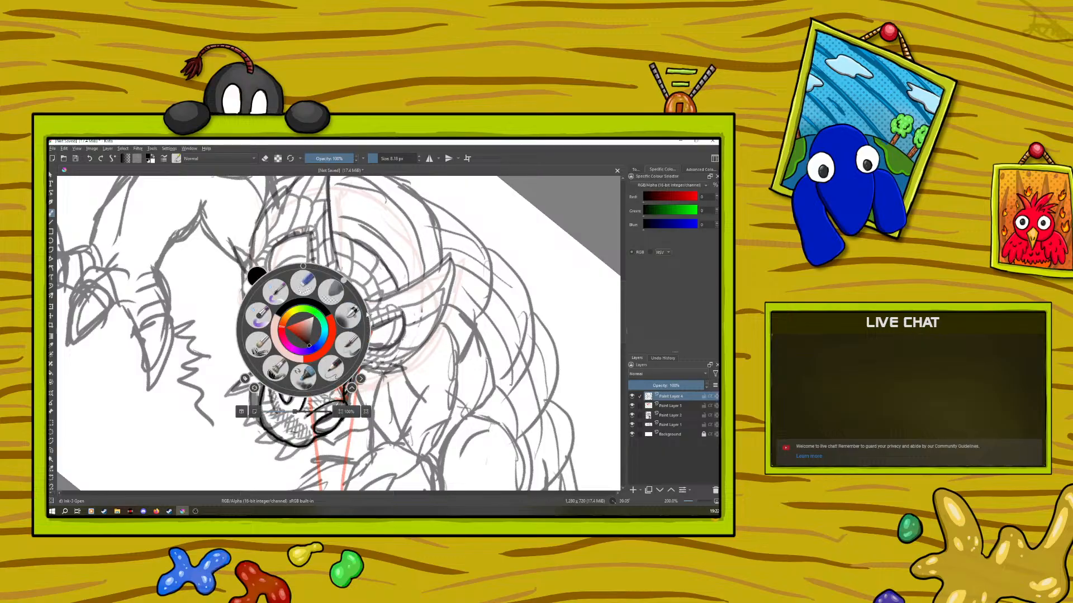
{"action": "left_click_drag", "start_coordinate": [337, 278], "coordinate": [301, 211]}
{"action": "left_click", "coordinate": [300, 211]}
{"action": "right_click", "coordinate": [347, 336]}
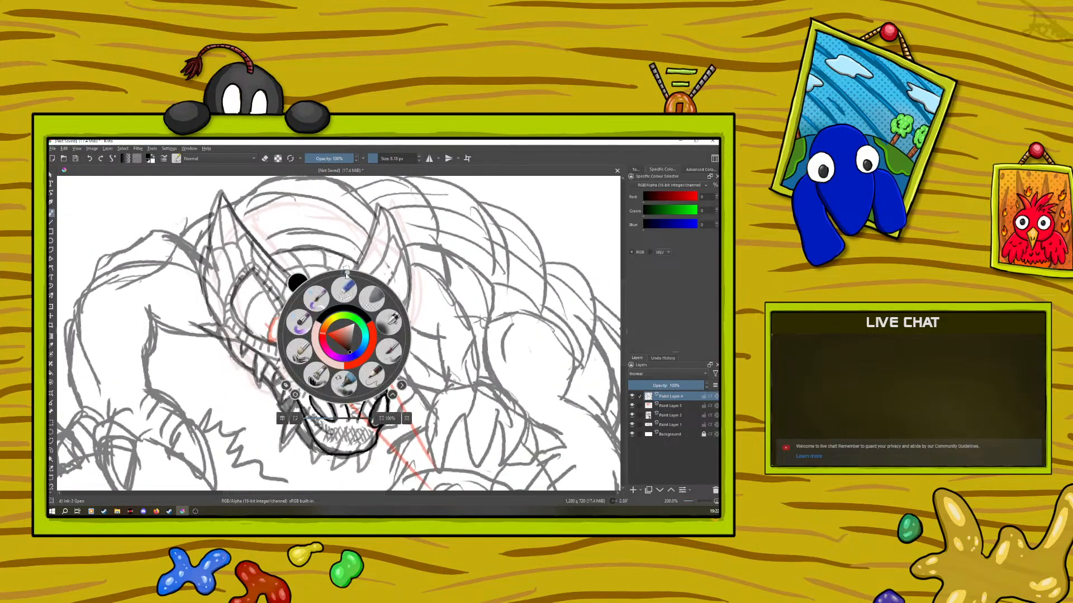
{"action": "left_click_drag", "start_coordinate": [345, 274], "coordinate": [369, 364]}
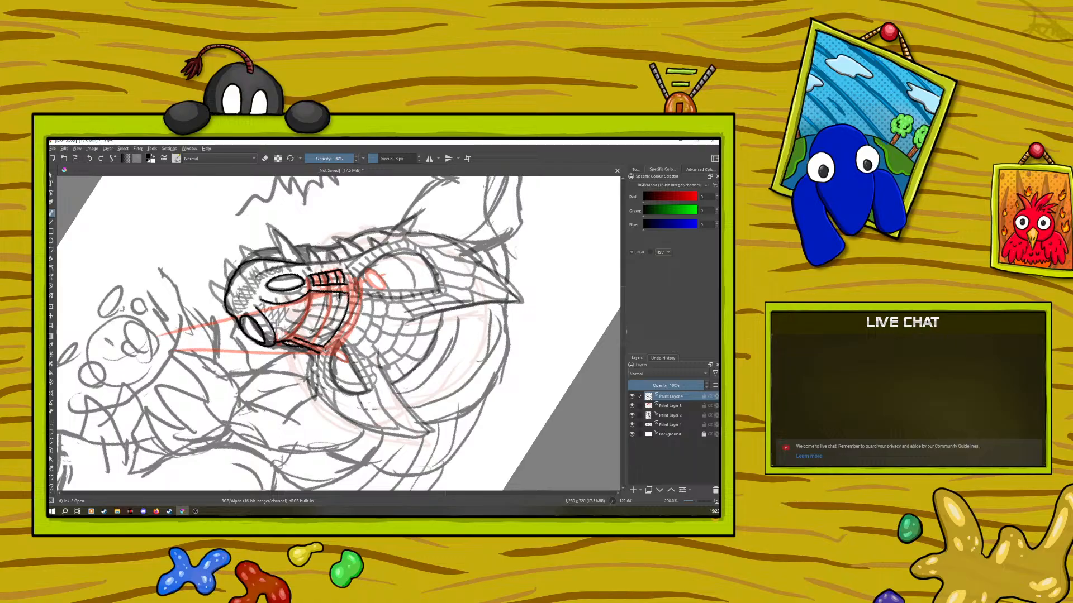
{"action": "left_click_drag", "start_coordinate": [335, 311], "coordinate": [312, 348]}
{"action": "left_click_drag", "start_coordinate": [325, 291], "coordinate": [305, 340]}
Step: Complete the snout's scale lines and ink small scales around both nostrils
{"action": "right_click", "coordinate": [290, 290]}
{"action": "left_click_drag", "start_coordinate": [342, 252], "coordinate": [278, 191]}
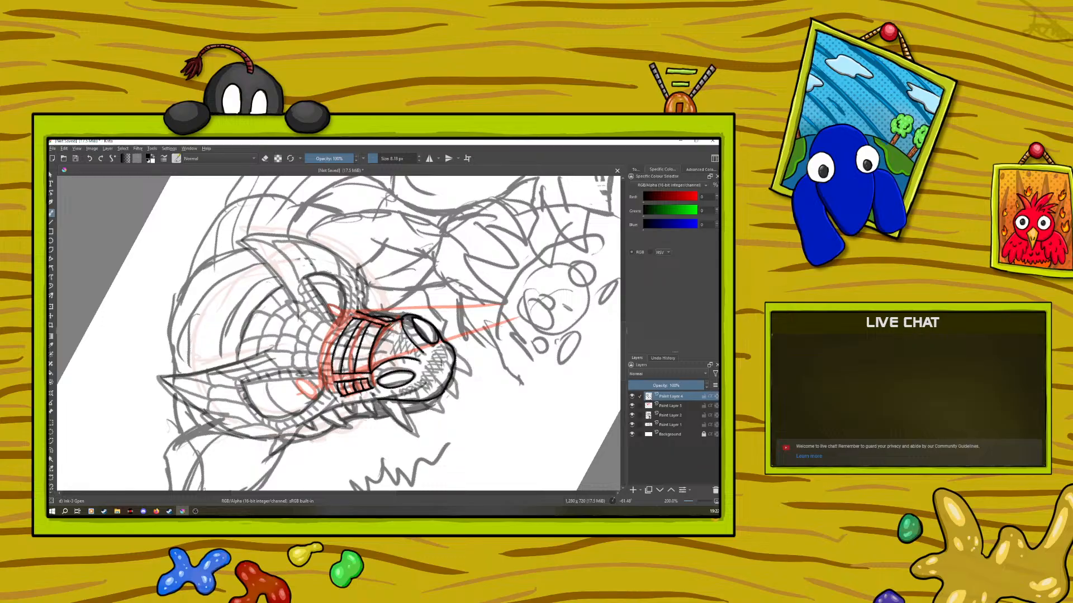
{"action": "left_click_drag", "start_coordinate": [395, 320], "coordinate": [382, 325]}
{"action": "left_click", "coordinate": [90, 158]}
{"action": "left_click_drag", "start_coordinate": [396, 359], "coordinate": [415, 370]}
{"action": "right_click", "coordinate": [232, 382]}
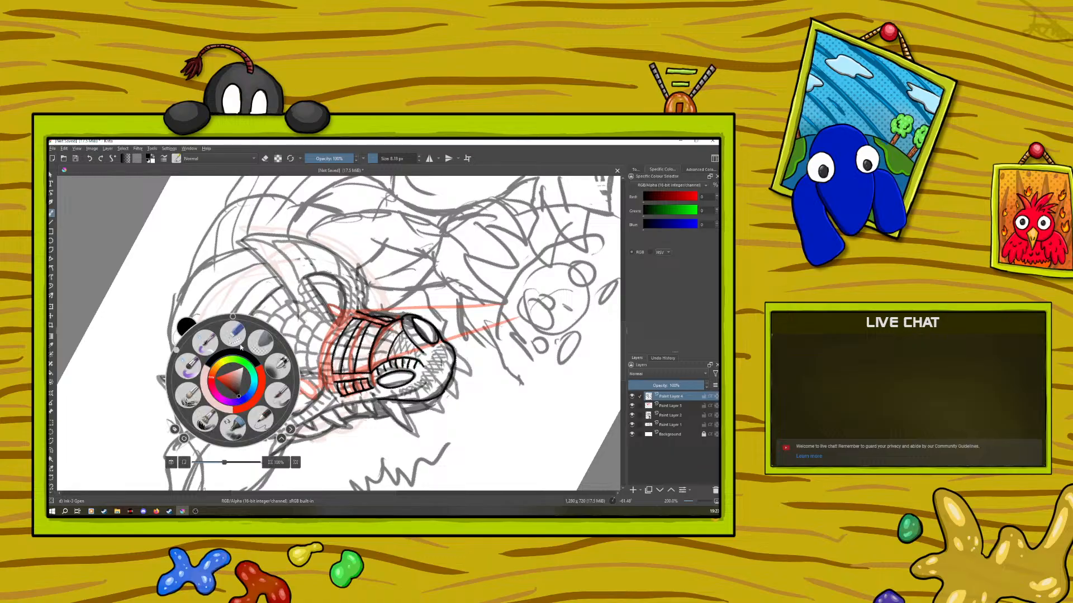
{"action": "left_click_drag", "start_coordinate": [176, 350], "coordinate": [257, 317]}
{"action": "left_click", "coordinate": [271, 225]}
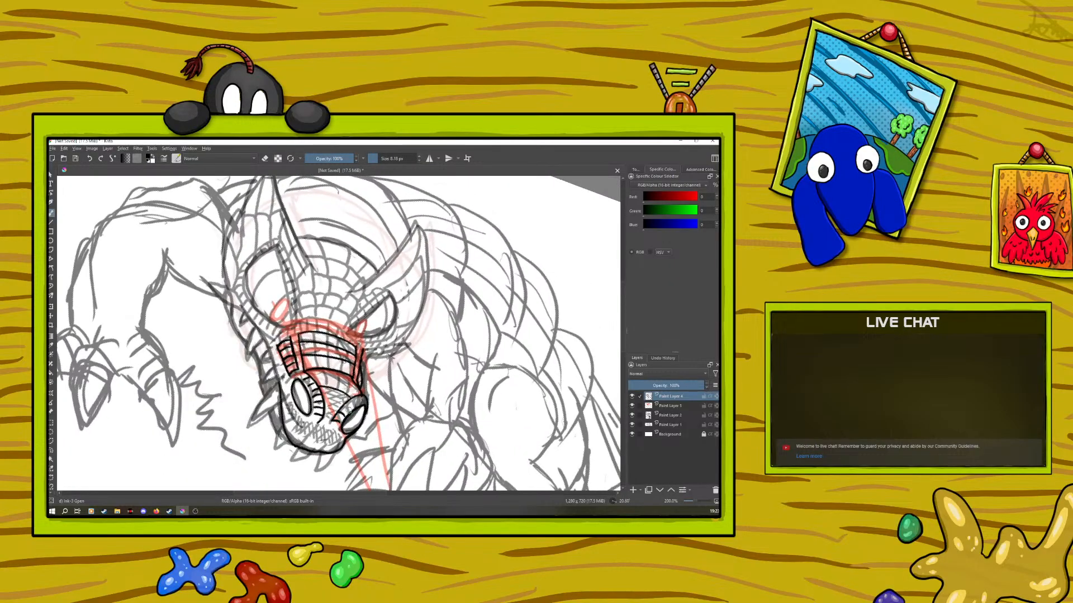
{"action": "left_click_drag", "start_coordinate": [350, 406], "coordinate": [365, 402]}
Step: Reinforce the scale grid along the bridge of the snout with heavier black lines
{"action": "mouse_move", "coordinate": [316, 358]}
{"action": "left_mouse_down"}
{"action": "mouse_move", "coordinate": [316, 367]}
{"action": "mouse_move", "coordinate": [350, 374]}
{"action": "left_mouse_up"}
{"action": "mouse_move", "coordinate": [316, 343]}
{"action": "left_mouse_down"}
{"action": "mouse_move", "coordinate": [314, 358]}
{"action": "mouse_move", "coordinate": [350, 362]}
{"action": "left_mouse_up"}
{"action": "mouse_move", "coordinate": [316, 331]}
{"action": "left_mouse_down"}
{"action": "mouse_move", "coordinate": [318, 343]}
{"action": "mouse_move", "coordinate": [348, 355]}
{"action": "left_mouse_up"}
{"action": "right_click", "coordinate": [190, 396]}
{"action": "right_click", "coordinate": [178, 319]}
{"action": "right_click", "coordinate": [149, 296]}
{"action": "right_click", "coordinate": [151, 299]}
{"action": "mouse_move", "coordinate": [338, 371]}
{"action": "left_mouse_down"}
{"action": "mouse_move", "coordinate": [336, 389]}
{"action": "mouse_move", "coordinate": [354, 393]}
{"action": "left_mouse_up"}
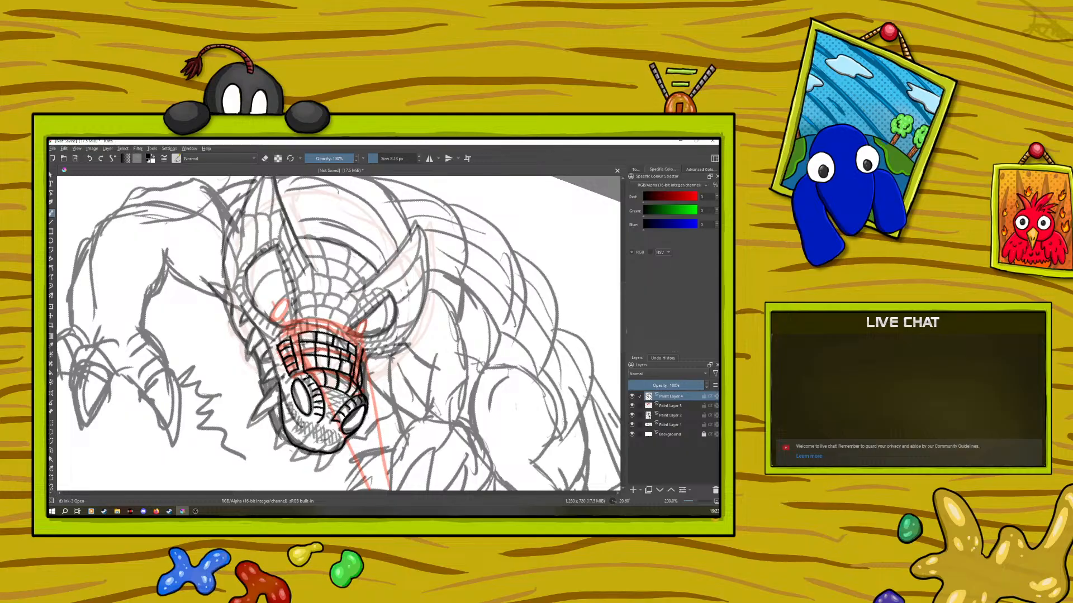
Step: Ink a scaled rim around the near eye and the outline of the far eye
{"action": "right_click", "coordinate": [288, 336]}
{"action": "left_click_drag", "start_coordinate": [311, 276], "coordinate": [348, 265]}
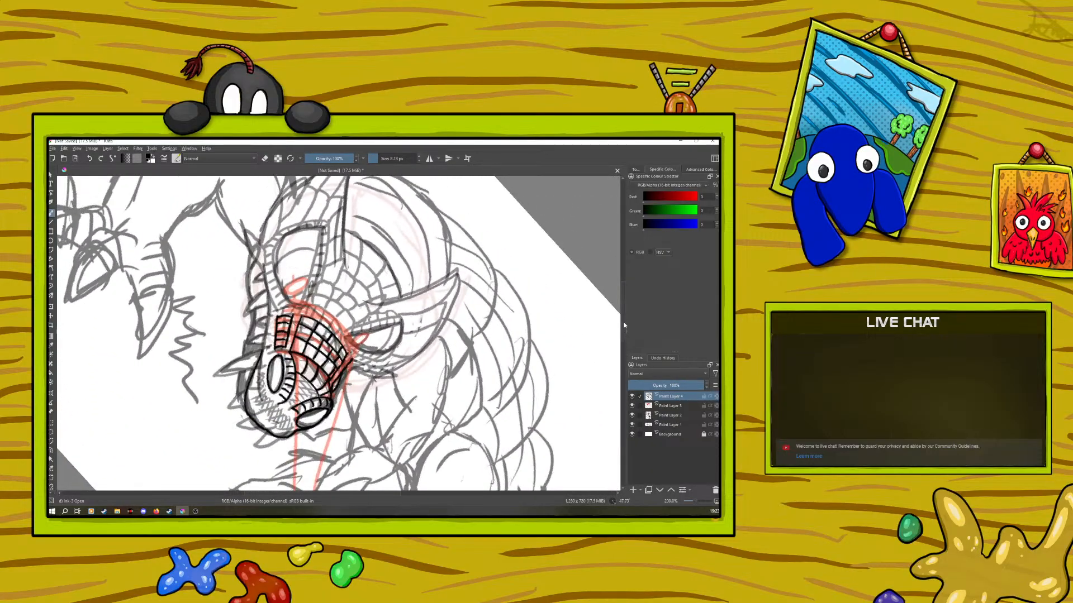
{"action": "scroll", "coordinate": [624, 325], "scroll_direction": "up", "scroll_amount": 3}
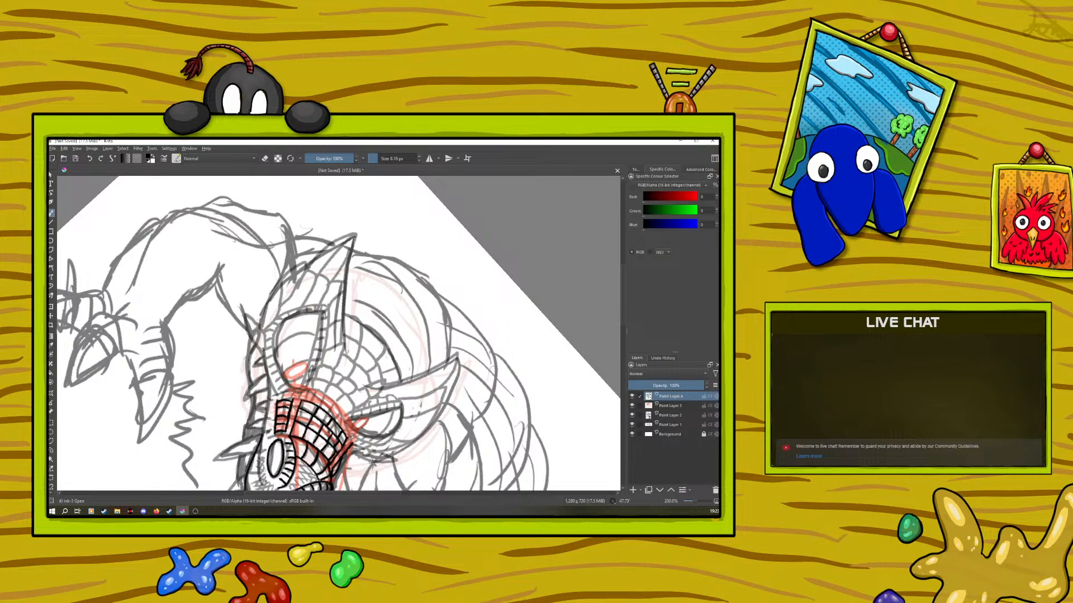
{"action": "mouse_move", "coordinate": [285, 380]}
{"action": "left_mouse_down"}
{"action": "mouse_move", "coordinate": [275, 337]}
{"action": "mouse_move", "coordinate": [297, 311]}
{"action": "mouse_move", "coordinate": [279, 315]}
{"action": "mouse_move", "coordinate": [262, 345]}
{"action": "mouse_move", "coordinate": [282, 398]}
{"action": "left_mouse_up"}
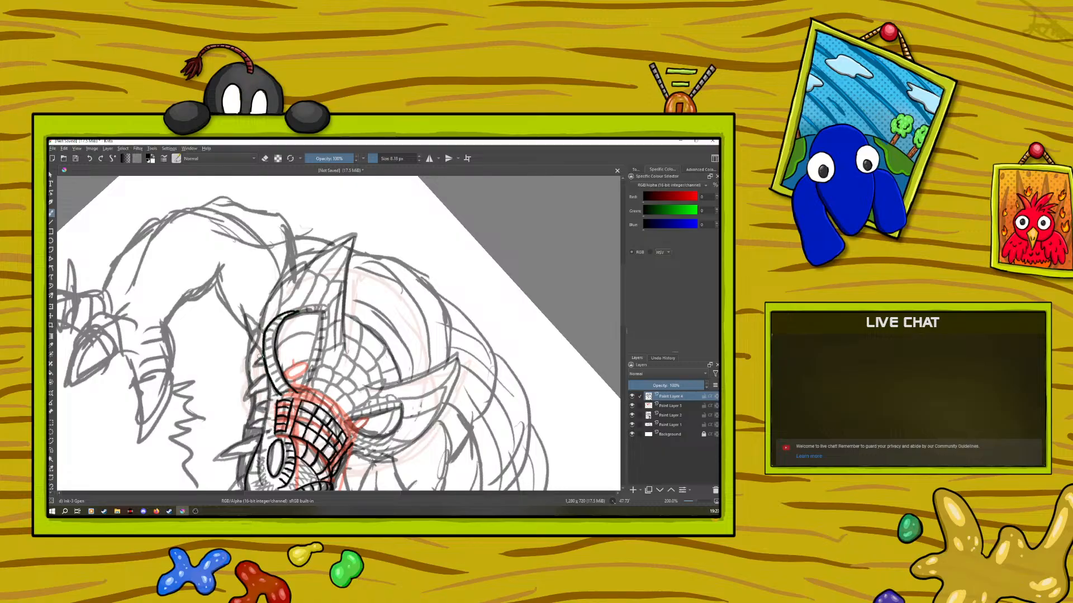
{"action": "left_click_drag", "start_coordinate": [263, 356], "coordinate": [273, 397]}
{"action": "left_click_drag", "start_coordinate": [387, 436], "coordinate": [373, 438]}
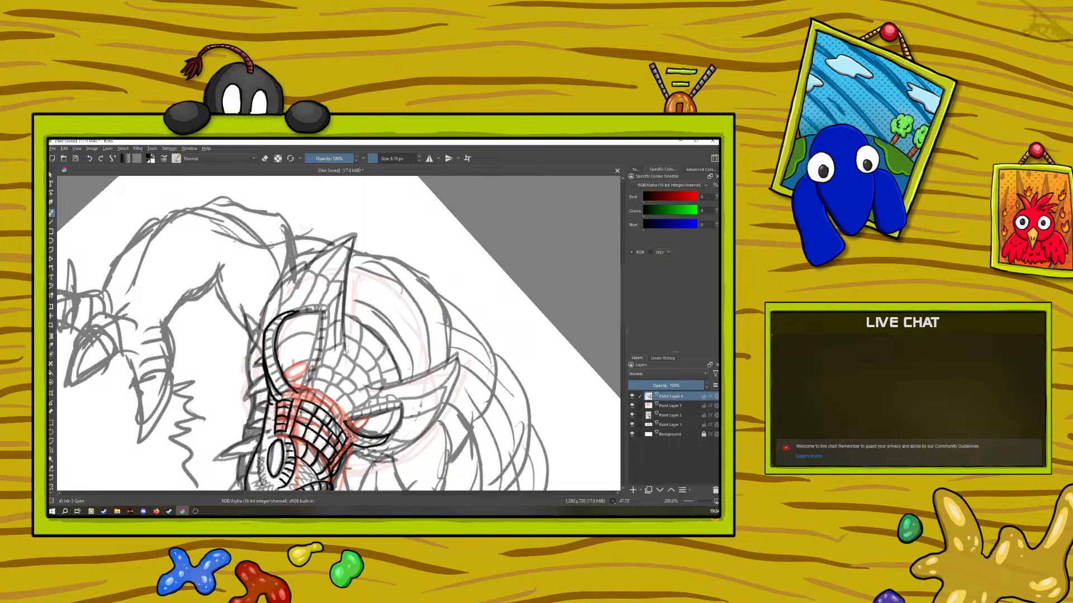
{"action": "mouse_move", "coordinate": [363, 416]}
{"action": "left_mouse_down"}
{"action": "mouse_move", "coordinate": [398, 408]}
{"action": "mouse_move", "coordinate": [392, 431]}
{"action": "left_mouse_up"}
Step: Close the near eye by inking its inner brow edge from the outer corner to the snout
{"action": "right_click", "coordinate": [392, 431]}
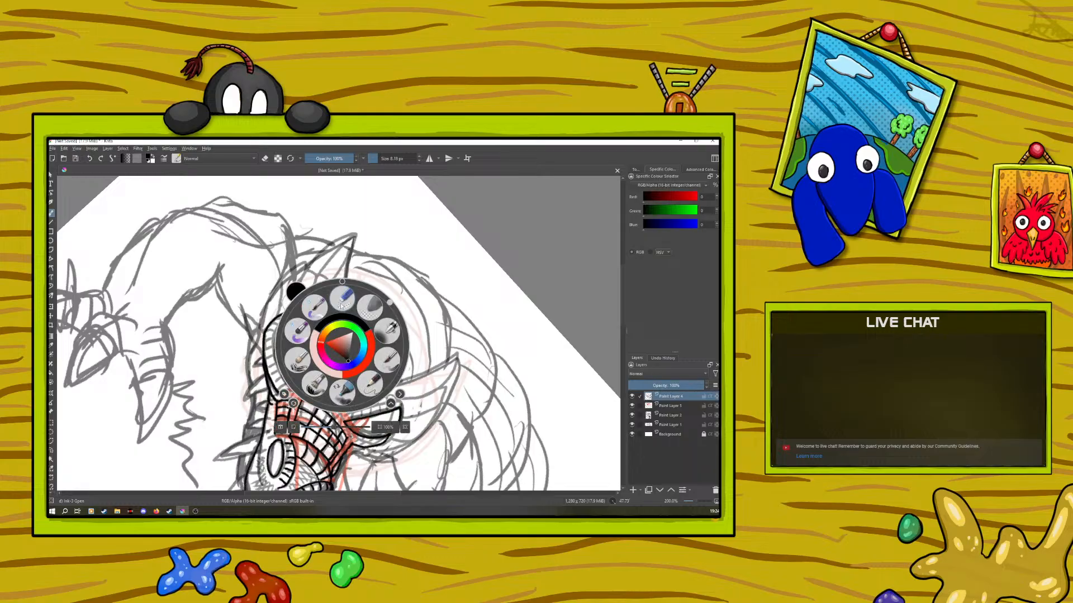
{"action": "left_click_drag", "start_coordinate": [390, 302], "coordinate": [455, 303]}
{"action": "left_click", "coordinate": [434, 387]}
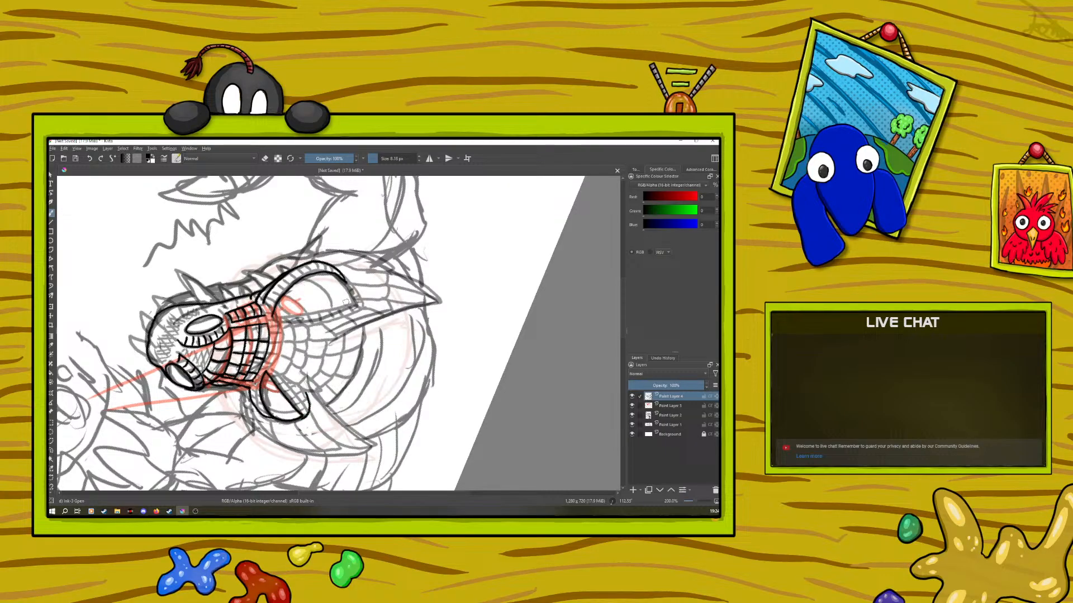
{"action": "left_click_drag", "start_coordinate": [354, 302], "coordinate": [273, 317]}
{"action": "left_click_drag", "start_coordinate": [351, 289], "coordinate": [356, 304]}
{"action": "left_click_drag", "start_coordinate": [278, 326], "coordinate": [357, 306]}
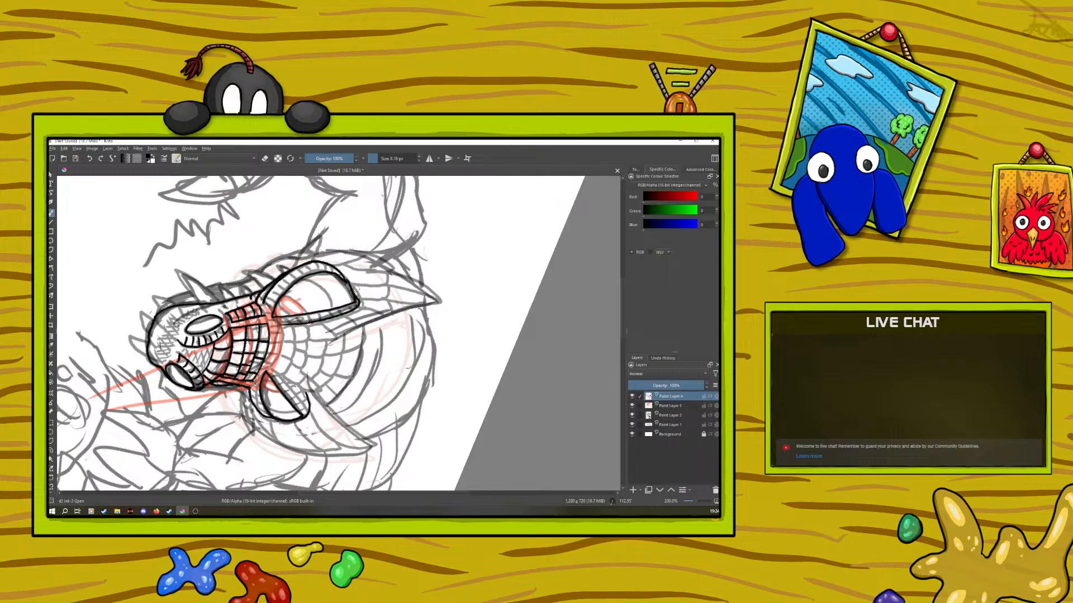
Step: Ink the far horn and the jagged scales on the cheek beside the far eye
{"action": "right_click", "coordinate": [260, 364]}
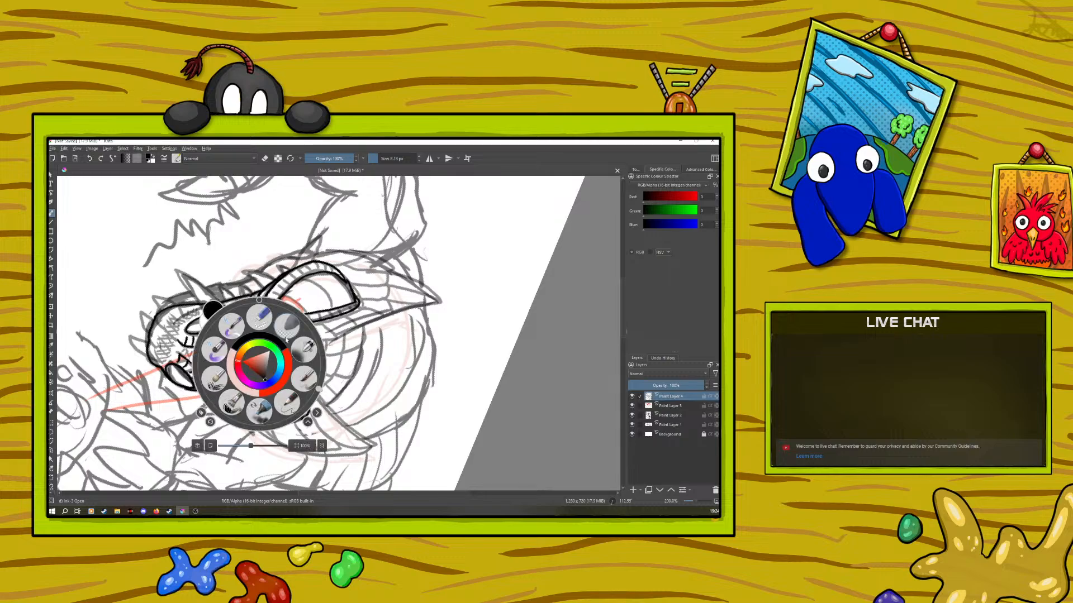
{"action": "mouse_move", "coordinate": [317, 391]}
{"action": "left_mouse_down"}
{"action": "mouse_move", "coordinate": [264, 311]}
{"action": "mouse_move", "coordinate": [263, 353]}
{"action": "mouse_move", "coordinate": [252, 342]}
{"action": "mouse_move", "coordinate": [263, 359]}
{"action": "left_mouse_up"}
{"action": "left_click", "coordinate": [264, 311]}
{"action": "left_click", "coordinate": [266, 159]}
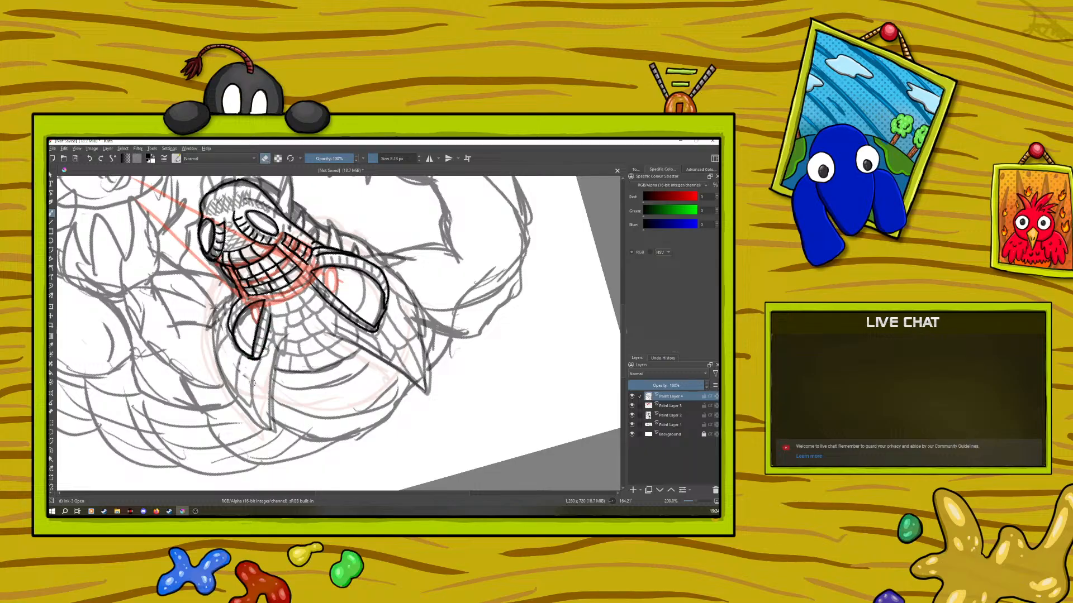
{"action": "right_click", "coordinate": [238, 301]}
{"action": "left_click", "coordinate": [197, 202]}
{"action": "left_click", "coordinate": [265, 159]}
{"action": "mouse_move", "coordinate": [274, 350]}
{"action": "left_mouse_down"}
{"action": "mouse_move", "coordinate": [270, 432]}
{"action": "mouse_move", "coordinate": [242, 393]}
{"action": "mouse_move", "coordinate": [243, 365]}
{"action": "mouse_move", "coordinate": [238, 385]}
{"action": "mouse_move", "coordinate": [226, 385]}
{"action": "mouse_move", "coordinate": [230, 354]}
{"action": "mouse_move", "coordinate": [214, 358]}
{"action": "mouse_move", "coordinate": [220, 325]}
{"action": "left_mouse_up"}
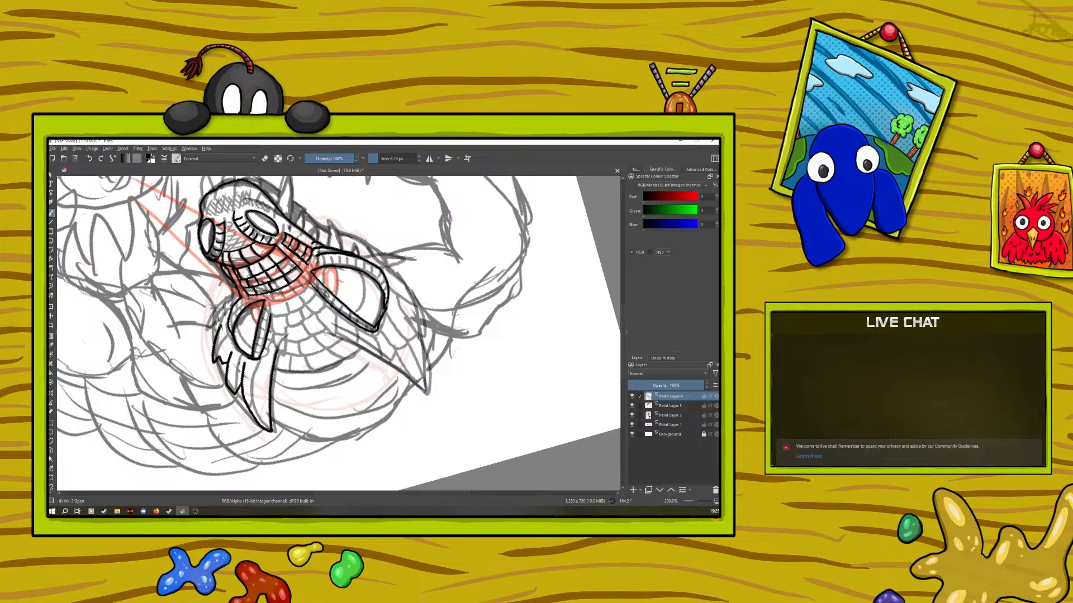
Step: Ink long inner lines along the far horn and short strokes on the jagged scales beside it
{"action": "right_click", "coordinate": [167, 276]}
{"action": "left_click_drag", "start_coordinate": [180, 347], "coordinate": [180, 366]}
{"action": "left_click", "coordinate": [262, 357]}
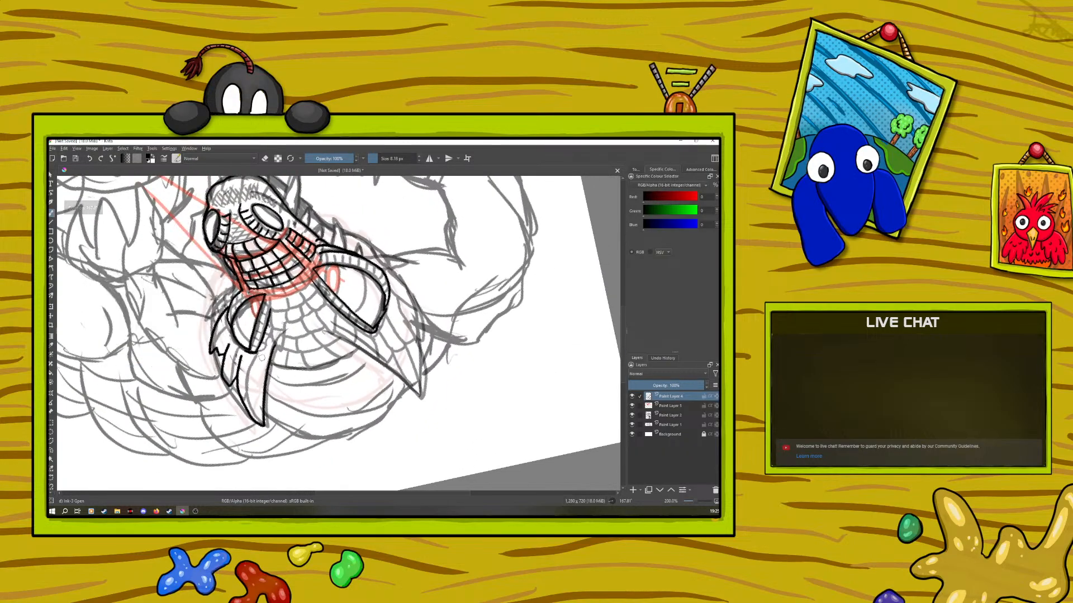
{"action": "left_click_drag", "start_coordinate": [261, 353], "coordinate": [255, 412]}
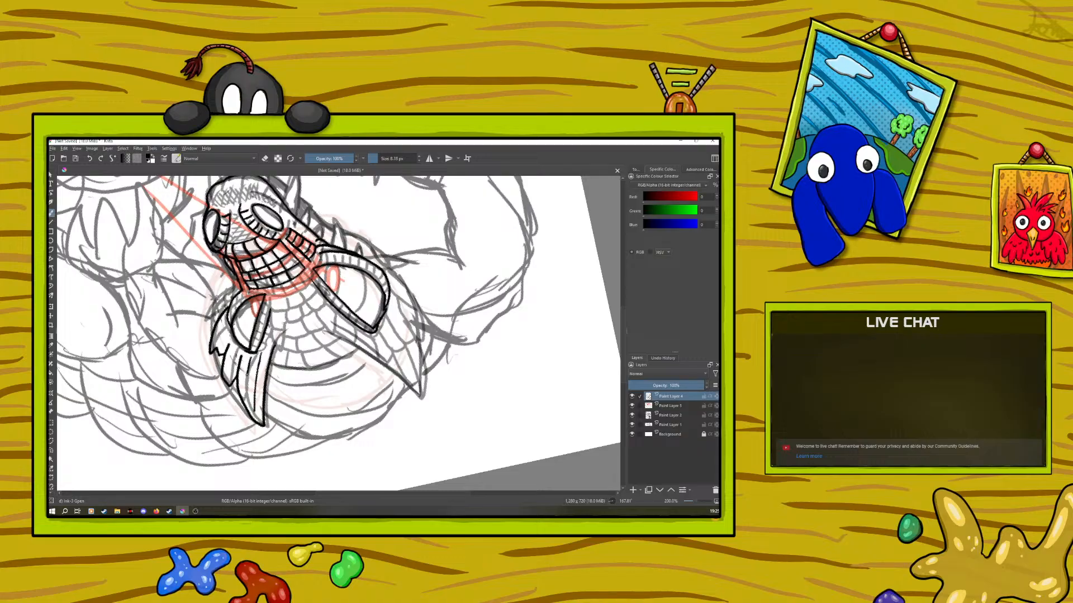
{"action": "left_click_drag", "start_coordinate": [238, 346], "coordinate": [229, 369]}
{"action": "left_click_drag", "start_coordinate": [226, 332], "coordinate": [217, 338]}
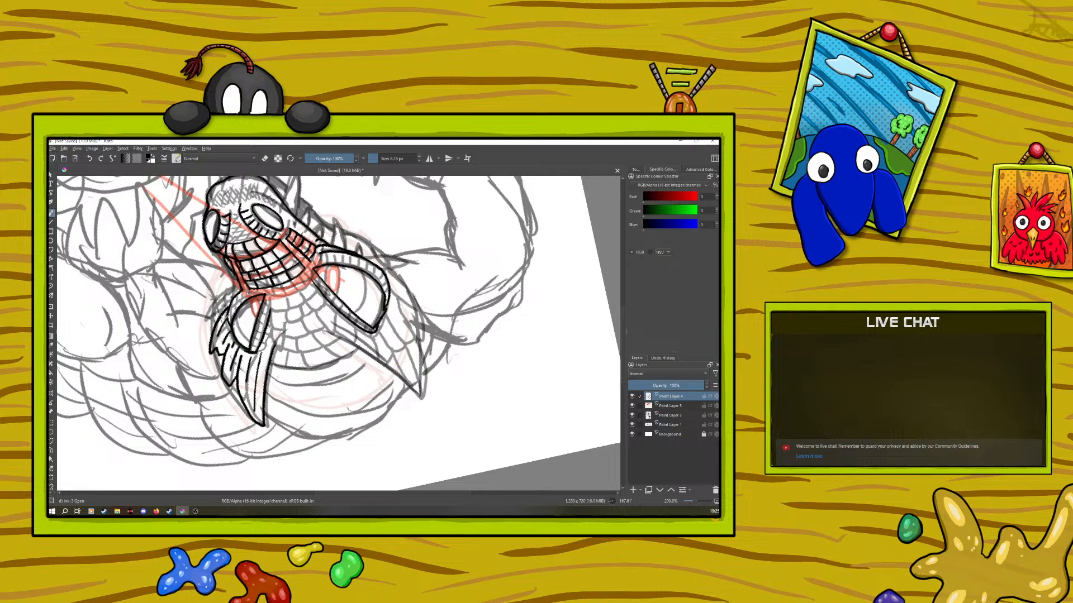
Step: Ink jagged scales above both brows, then the near horn and the pointed scales fanning around the near eye
{"action": "right_click", "coordinate": [198, 306]}
{"action": "mouse_move", "coordinate": [215, 362]}
{"action": "left_mouse_down"}
{"action": "mouse_move", "coordinate": [141, 343]}
{"action": "mouse_move", "coordinate": [205, 225]}
{"action": "mouse_move", "coordinate": [243, 237]}
{"action": "left_mouse_up"}
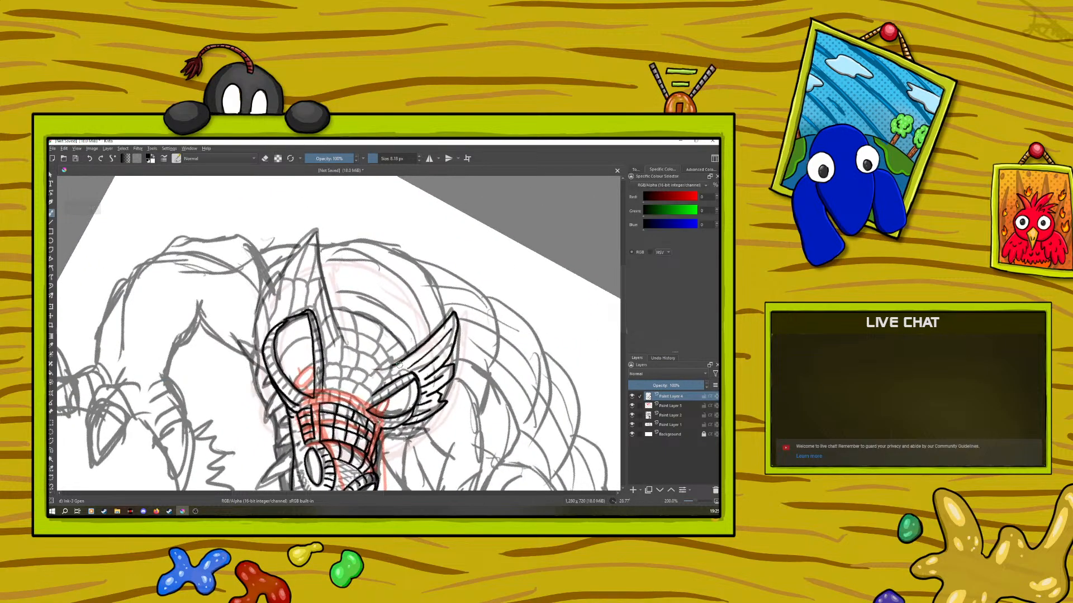
{"action": "mouse_move", "coordinate": [391, 355]}
{"action": "left_mouse_down"}
{"action": "mouse_move", "coordinate": [377, 368]}
{"action": "mouse_move", "coordinate": [404, 367]}
{"action": "left_mouse_up"}
{"action": "mouse_move", "coordinate": [345, 363]}
{"action": "left_mouse_down"}
{"action": "mouse_move", "coordinate": [343, 335]}
{"action": "mouse_move", "coordinate": [329, 346]}
{"action": "mouse_move", "coordinate": [329, 319]}
{"action": "mouse_move", "coordinate": [311, 316]}
{"action": "mouse_move", "coordinate": [335, 282]}
{"action": "mouse_move", "coordinate": [338, 231]}
{"action": "mouse_move", "coordinate": [284, 268]}
{"action": "mouse_move", "coordinate": [277, 306]}
{"action": "left_mouse_up"}
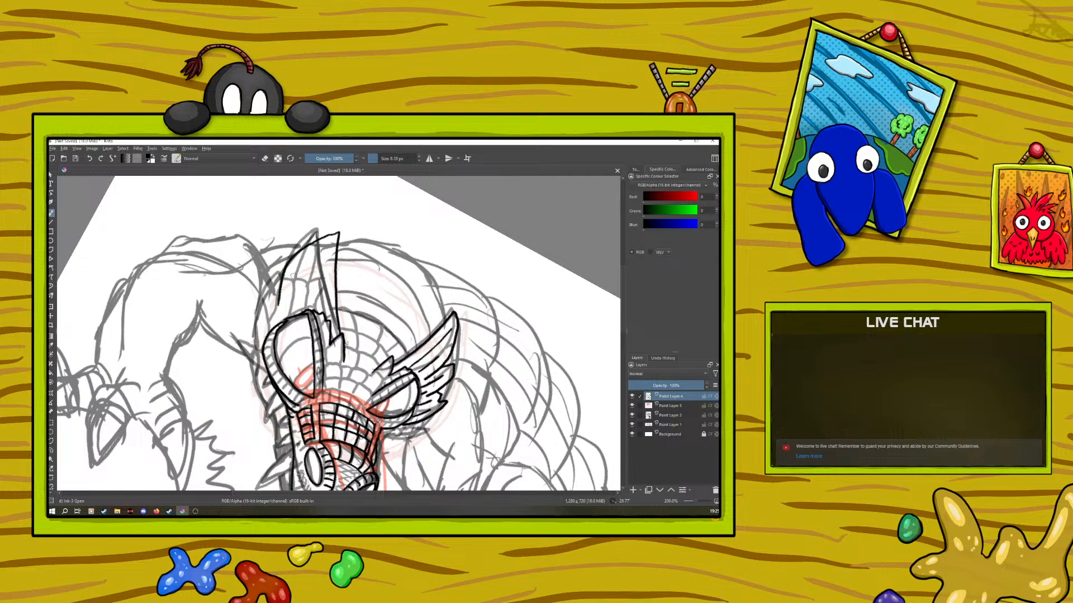
{"action": "left_click", "coordinate": [90, 158]}
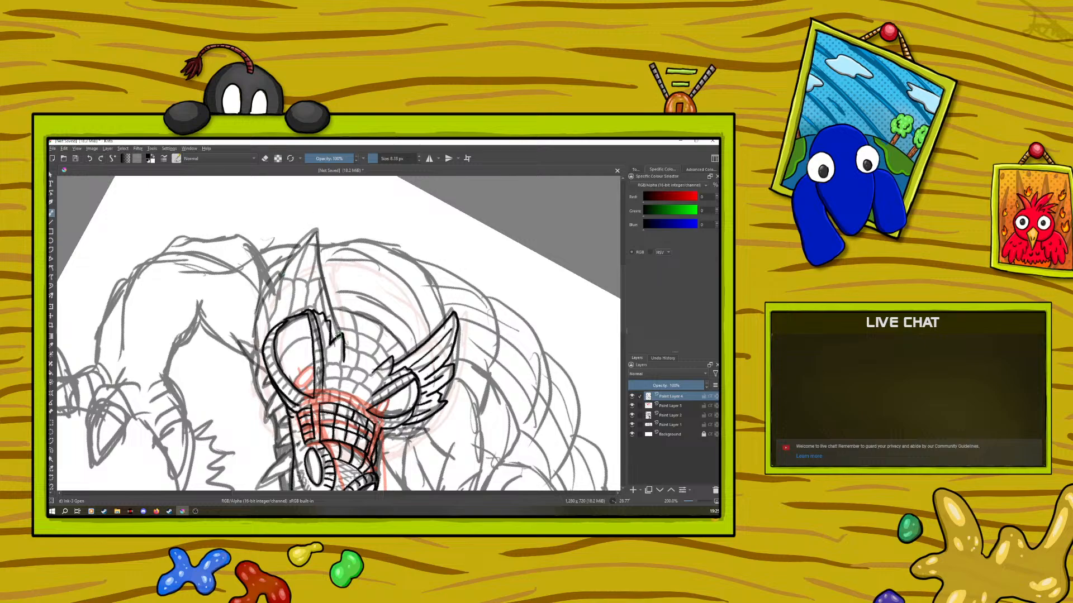
{"action": "mouse_move", "coordinate": [338, 335]}
{"action": "left_mouse_down"}
{"action": "mouse_move", "coordinate": [328, 240]}
{"action": "mouse_move", "coordinate": [309, 252]}
{"action": "mouse_move", "coordinate": [294, 298]}
{"action": "mouse_move", "coordinate": [286, 262]}
{"action": "mouse_move", "coordinate": [274, 274]}
{"action": "mouse_move", "coordinate": [271, 316]}
{"action": "mouse_move", "coordinate": [258, 308]}
{"action": "mouse_move", "coordinate": [251, 343]}
{"action": "left_mouse_up"}
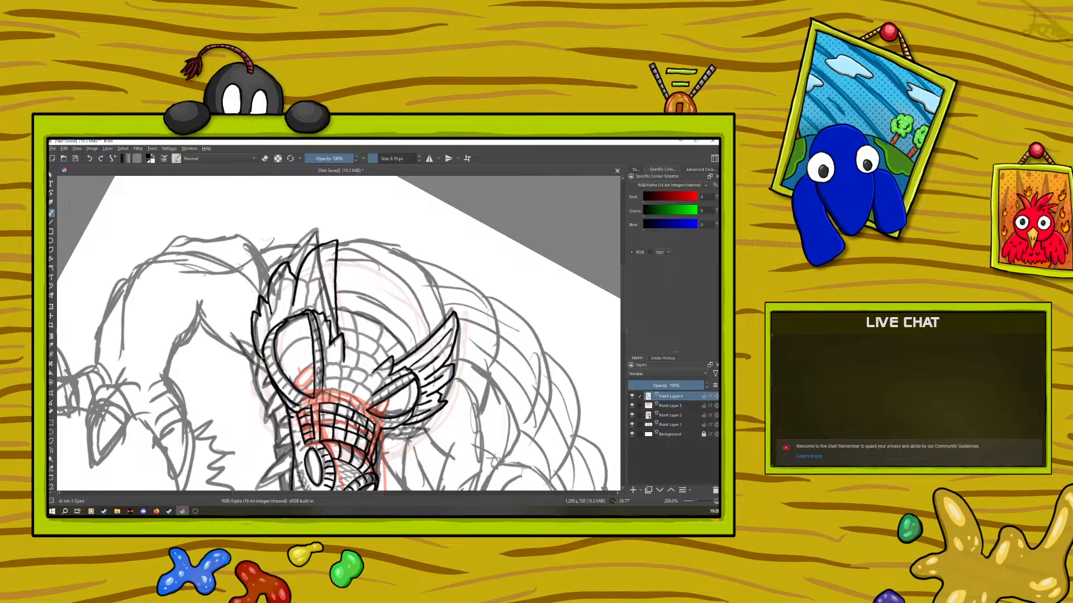
Step: Ink a cluster of spikes at the outer corner of the near eye
{"action": "right_click", "coordinate": [246, 281]}
{"action": "left_click", "coordinate": [227, 213]}
{"action": "right_click", "coordinate": [164, 397]}
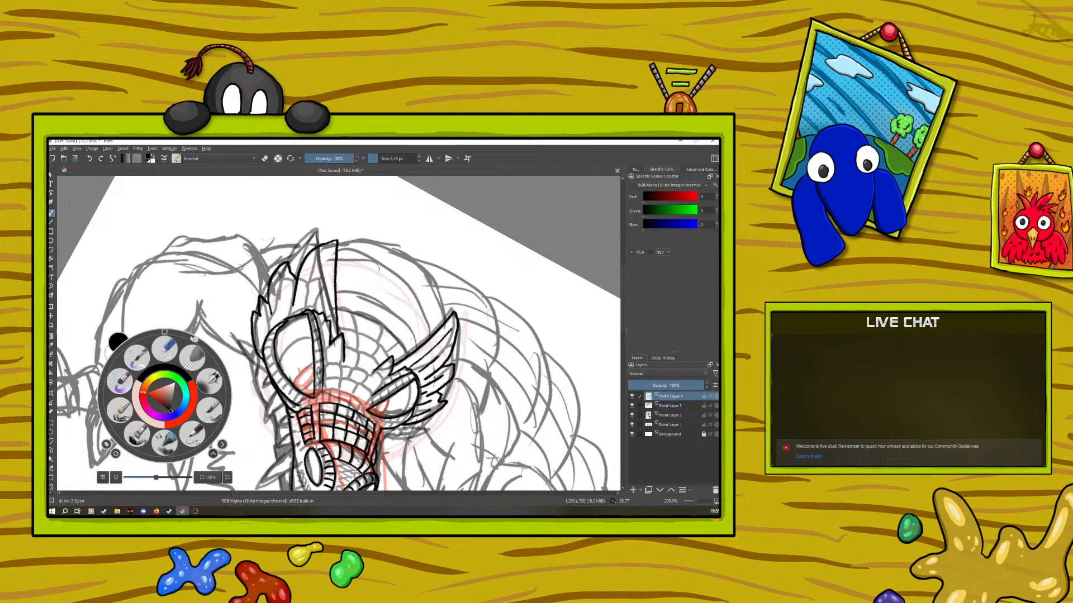
{"action": "left_click_drag", "start_coordinate": [202, 339], "coordinate": [258, 302]}
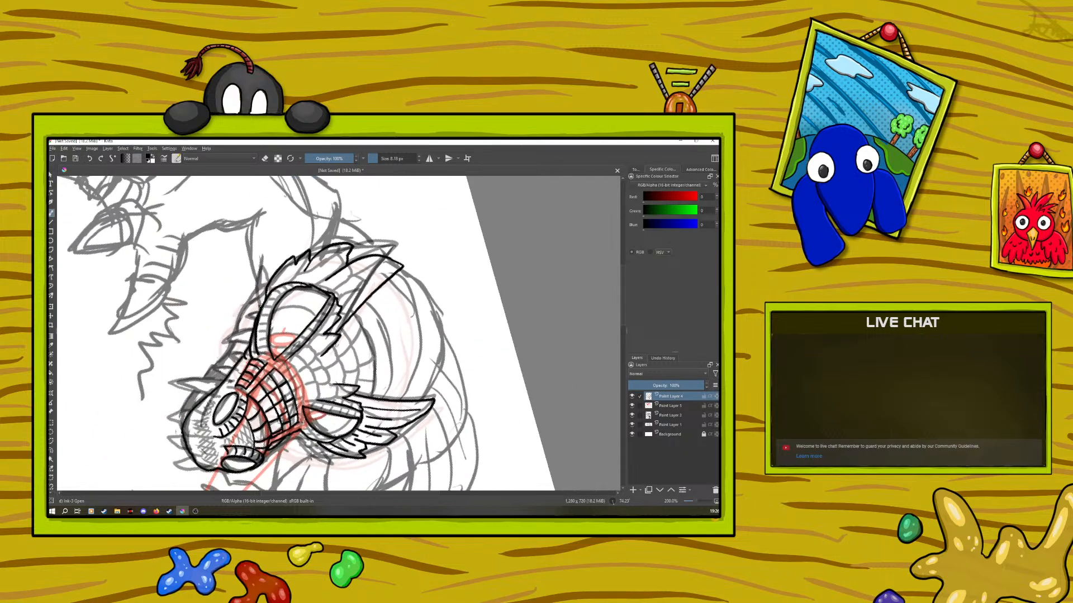
{"action": "right_click", "coordinate": [268, 266]}
{"action": "left_click_drag", "start_coordinate": [269, 202], "coordinate": [444, 342]}
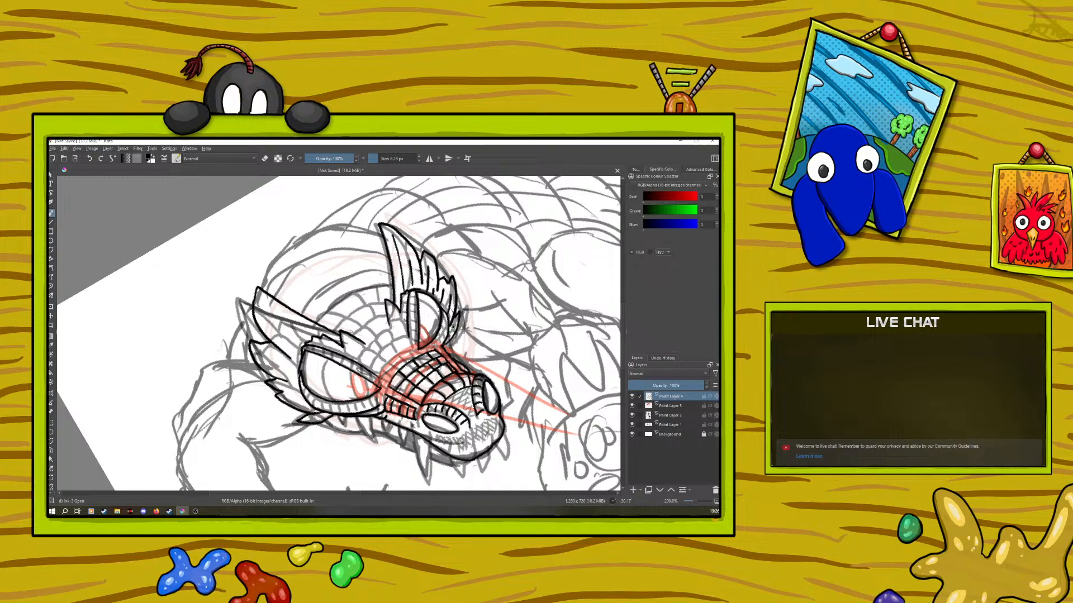
Step: Draw inner contour lines on the near horn and on the pointed scales around the near eye
{"action": "right_click", "coordinate": [230, 347]}
{"action": "mouse_move", "coordinate": [198, 293]}
{"action": "left_mouse_down"}
{"action": "mouse_move", "coordinate": [324, 300]}
{"action": "mouse_move", "coordinate": [330, 270]}
{"action": "left_mouse_up"}
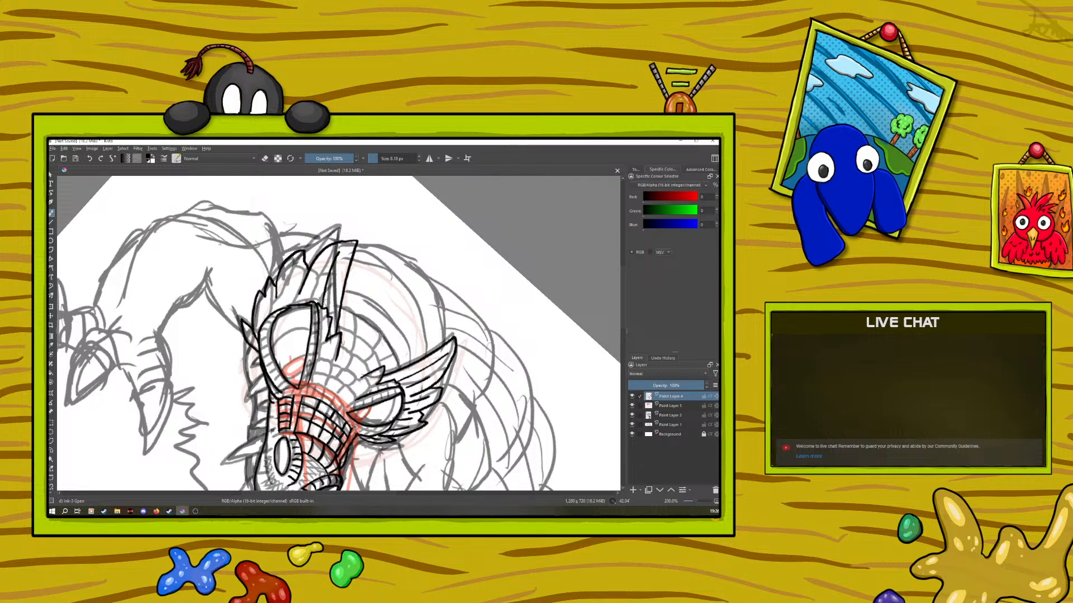
{"action": "left_click_drag", "start_coordinate": [321, 291], "coordinate": [318, 272]}
{"action": "left_click_drag", "start_coordinate": [288, 304], "coordinate": [295, 266]}
{"action": "mouse_move", "coordinate": [283, 309]}
{"action": "left_mouse_down"}
{"action": "mouse_move", "coordinate": [279, 295]}
{"action": "mouse_move", "coordinate": [262, 305]}
{"action": "left_mouse_up"}
{"action": "key", "text": "ctrl+z"}
{"action": "left_click_drag", "start_coordinate": [259, 347], "coordinate": [249, 335]}
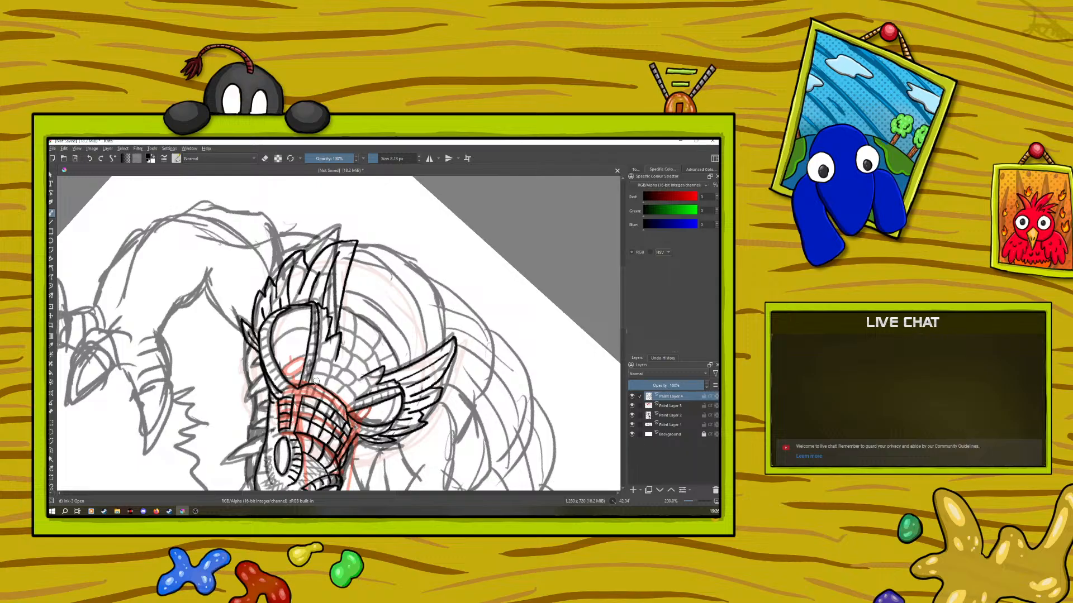
Step: Divide the ridges running down both sides of the snout into small segments with short cross strokes
{"action": "left_click_drag", "start_coordinate": [306, 385], "coordinate": [302, 395]}
{"action": "left_click_drag", "start_coordinate": [323, 389], "coordinate": [320, 400]}
{"action": "left_click", "coordinate": [95, 160]}
{"action": "left_click", "coordinate": [265, 159]}
{"action": "left_click", "coordinate": [267, 159]}
{"action": "mouse_move", "coordinate": [359, 437]}
{"action": "left_mouse_down"}
{"action": "mouse_move", "coordinate": [371, 433]}
{"action": "mouse_move", "coordinate": [357, 436]}
{"action": "left_mouse_up"}
{"action": "left_click_drag", "start_coordinate": [293, 406], "coordinate": [300, 401]}
{"action": "left_click_drag", "start_coordinate": [288, 430], "coordinate": [296, 433]}
Step: Divide both inner brow ridges and the outer rim of the near eye into small scale segments
{"action": "left_click_drag", "start_coordinate": [304, 374], "coordinate": [317, 303]}
{"action": "left_click_drag", "start_coordinate": [352, 411], "coordinate": [401, 385]}
{"action": "right_click", "coordinate": [188, 396]}
{"action": "left_click", "coordinate": [172, 319]}
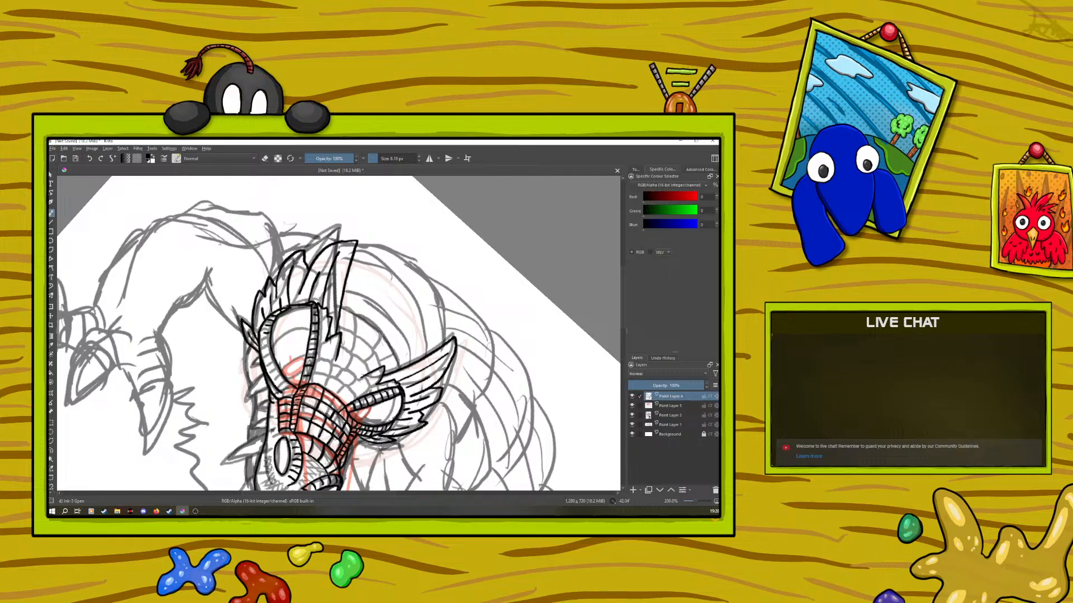
{"action": "left_click_drag", "start_coordinate": [260, 341], "coordinate": [269, 345]}
{"action": "left_click_drag", "start_coordinate": [262, 353], "coordinate": [282, 384]}
Step: Cross-hatch the front of the muzzle below the nostrils and add small texture marks along the near side of the snout
{"action": "right_click", "coordinate": [204, 393]}
{"action": "left_click_drag", "start_coordinate": [243, 348], "coordinate": [241, 308]}
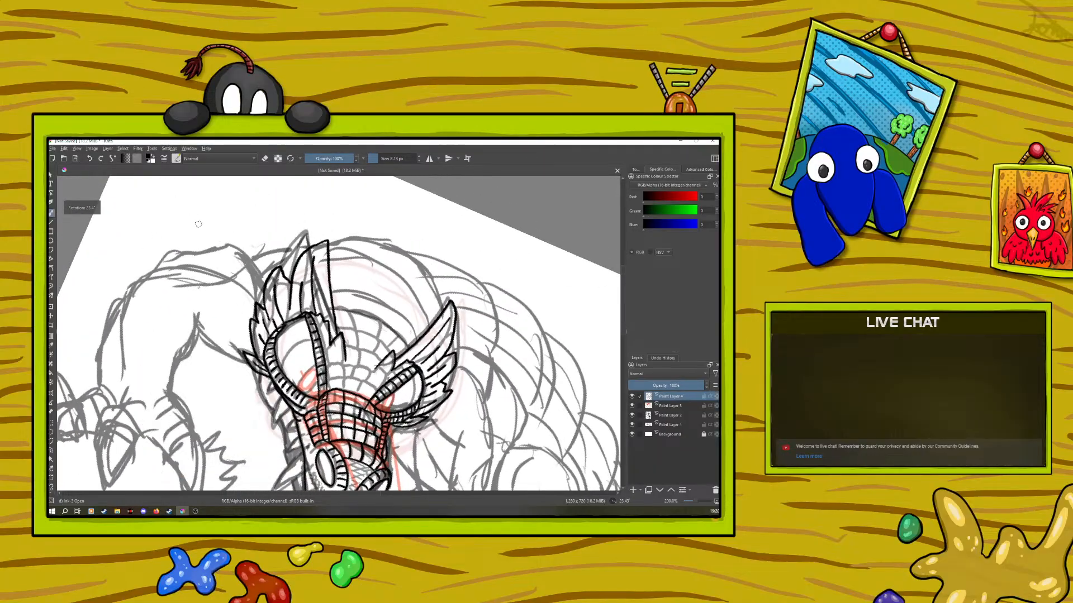
{"action": "scroll", "coordinate": [391, 335], "scroll_direction": "down", "scroll_amount": 4}
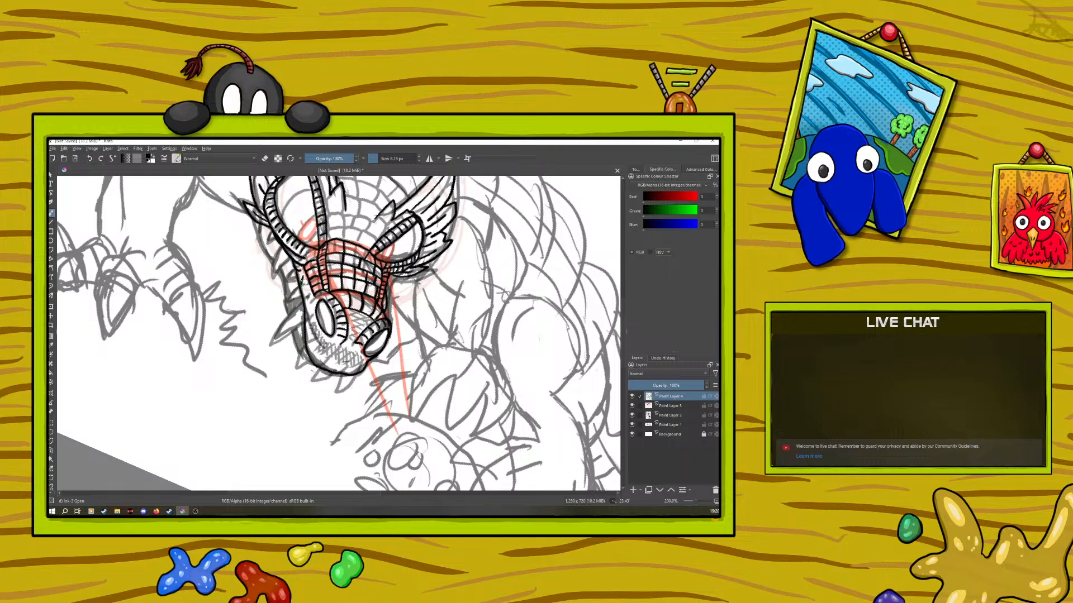
{"action": "left_click_drag", "start_coordinate": [284, 257], "coordinate": [298, 276]}
{"action": "mouse_move", "coordinate": [300, 282]}
{"action": "left_mouse_down"}
{"action": "mouse_move", "coordinate": [320, 349]}
{"action": "mouse_move", "coordinate": [355, 368]}
{"action": "left_mouse_up"}
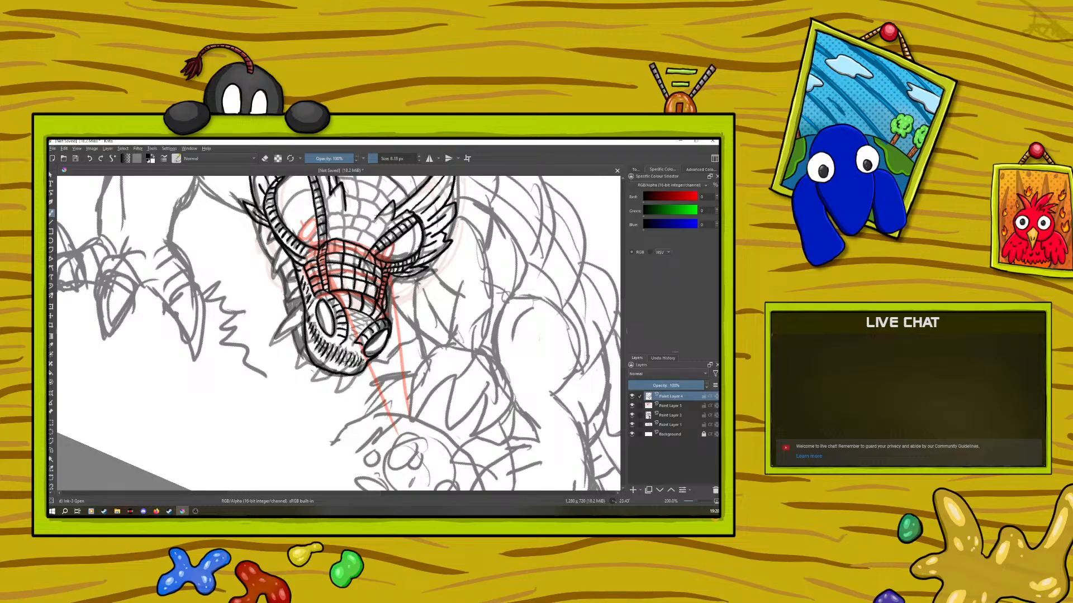
{"action": "mouse_move", "coordinate": [299, 286]}
{"action": "left_mouse_down"}
{"action": "mouse_move", "coordinate": [314, 306]}
{"action": "mouse_move", "coordinate": [307, 281]}
{"action": "left_mouse_up"}
{"action": "mouse_move", "coordinate": [310, 344]}
{"action": "left_mouse_down"}
{"action": "mouse_move", "coordinate": [317, 328]}
{"action": "mouse_move", "coordinate": [321, 348]}
{"action": "mouse_move", "coordinate": [366, 370]}
{"action": "mouse_move", "coordinate": [351, 357]}
{"action": "left_mouse_up"}
{"action": "left_click_drag", "start_coordinate": [332, 363], "coordinate": [342, 368]}
{"action": "left_click_drag", "start_coordinate": [316, 354], "coordinate": [323, 361]}
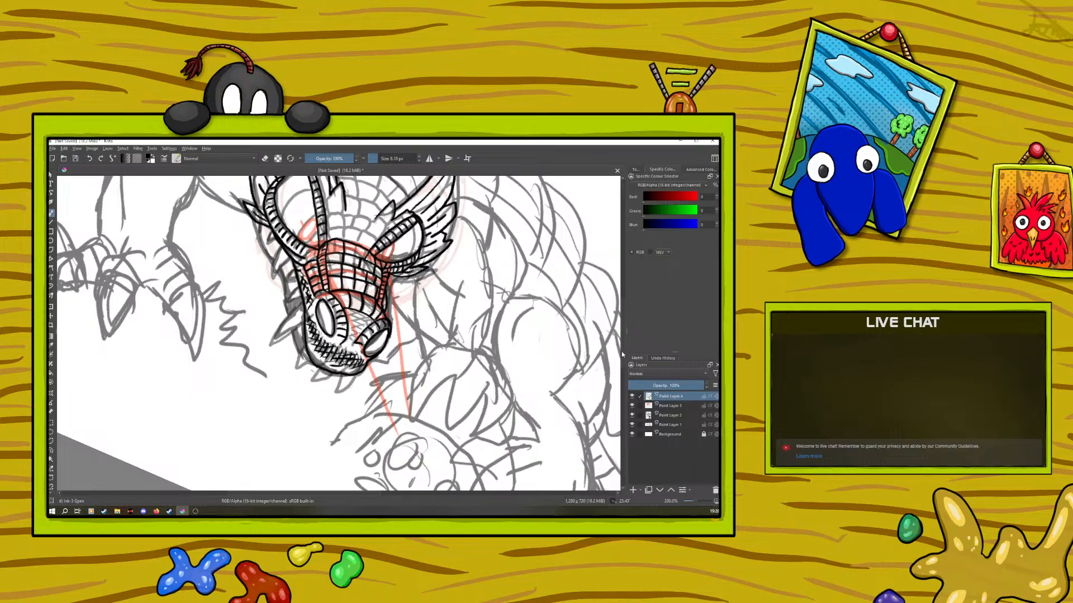
Step: Ink a row of pointed spikes along the near cheek, jaw and chin, darkening the gaps between them
{"action": "scroll", "coordinate": [622, 355], "scroll_direction": "up", "scroll_amount": 3}
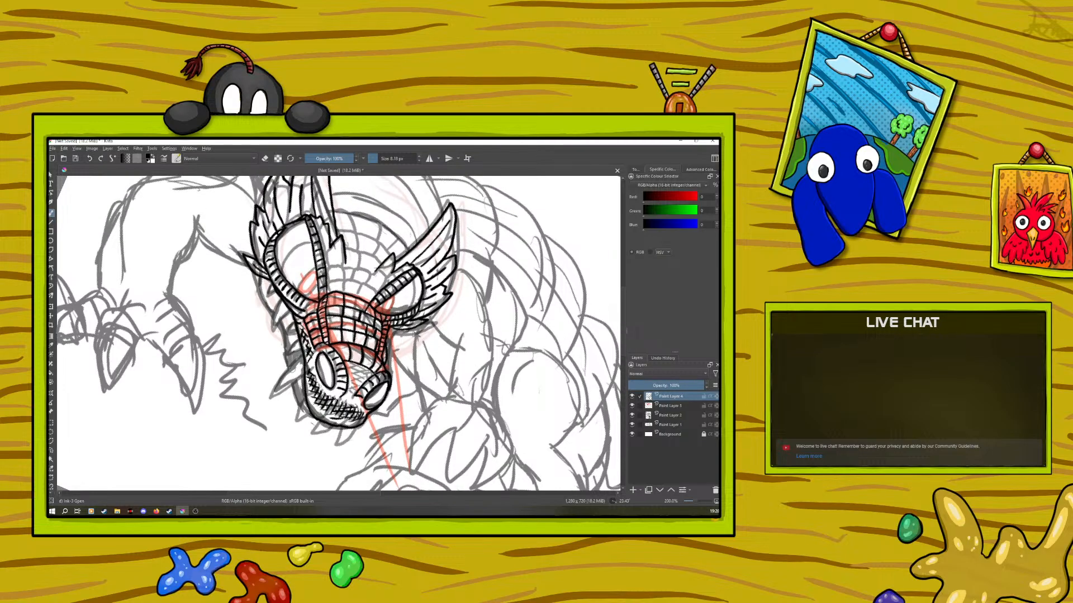
{"action": "mouse_move", "coordinate": [299, 356]}
{"action": "left_mouse_down"}
{"action": "mouse_move", "coordinate": [270, 402]}
{"action": "mouse_move", "coordinate": [288, 390]}
{"action": "left_mouse_up"}
{"action": "mouse_move", "coordinate": [304, 400]}
{"action": "left_mouse_down"}
{"action": "mouse_move", "coordinate": [295, 421]}
{"action": "mouse_move", "coordinate": [311, 416]}
{"action": "mouse_move", "coordinate": [310, 438]}
{"action": "mouse_move", "coordinate": [333, 427]}
{"action": "mouse_move", "coordinate": [338, 447]}
{"action": "mouse_move", "coordinate": [357, 426]}
{"action": "left_mouse_up"}
{"action": "mouse_move", "coordinate": [301, 334]}
{"action": "left_mouse_down"}
{"action": "mouse_move", "coordinate": [300, 348]}
{"action": "mouse_move", "coordinate": [289, 351]}
{"action": "mouse_move", "coordinate": [293, 323]}
{"action": "mouse_move", "coordinate": [283, 311]}
{"action": "mouse_move", "coordinate": [277, 323]}
{"action": "mouse_move", "coordinate": [284, 299]}
{"action": "mouse_move", "coordinate": [271, 271]}
{"action": "left_mouse_up"}
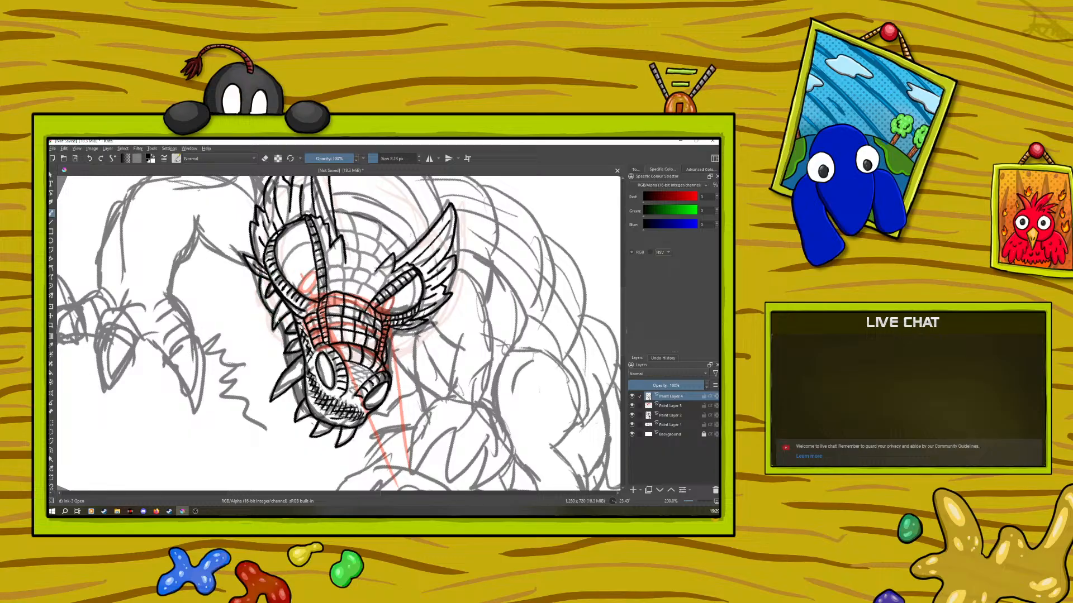
{"action": "left_click_drag", "start_coordinate": [286, 353], "coordinate": [289, 366]}
{"action": "left_click_drag", "start_coordinate": [297, 407], "coordinate": [315, 420]}
Step: Add fine detail strokes to the spikes along the chin, jaw and near cheek
{"action": "left_click_drag", "start_coordinate": [695, 504], "coordinate": [697, 497]}
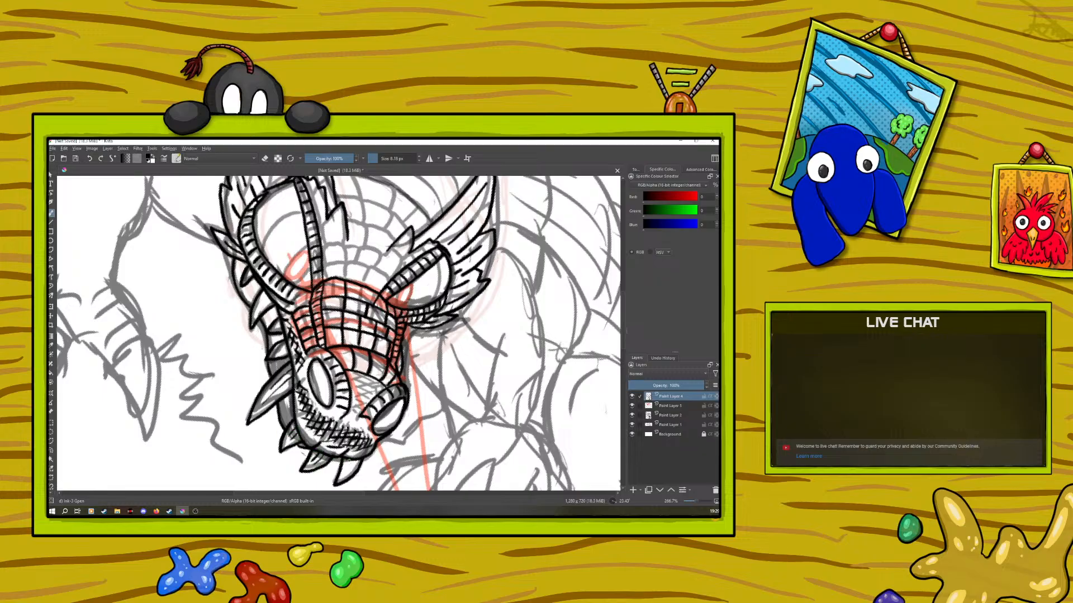
{"action": "left_click_drag", "start_coordinate": [350, 466], "coordinate": [342, 474]}
{"action": "left_click_drag", "start_coordinate": [252, 269], "coordinate": [246, 284]}
{"action": "left_click_drag", "start_coordinate": [291, 379], "coordinate": [277, 389]}
{"action": "left_click_drag", "start_coordinate": [279, 386], "coordinate": [268, 398]}
{"action": "scroll", "coordinate": [691, 501], "scroll_direction": "down", "scroll_amount": 4}
{"action": "scroll", "coordinate": [691, 501], "scroll_direction": "up", "scroll_amount": 1}
{"action": "scroll", "coordinate": [691, 500], "scroll_direction": "up", "scroll_amount": 4}
{"action": "scroll", "coordinate": [692, 498], "scroll_direction": "down", "scroll_amount": 2}
{"action": "scroll", "coordinate": [692, 498], "scroll_direction": "up", "scroll_amount": 1}
{"action": "left_click_drag", "start_coordinate": [623, 351], "coordinate": [624, 336]}
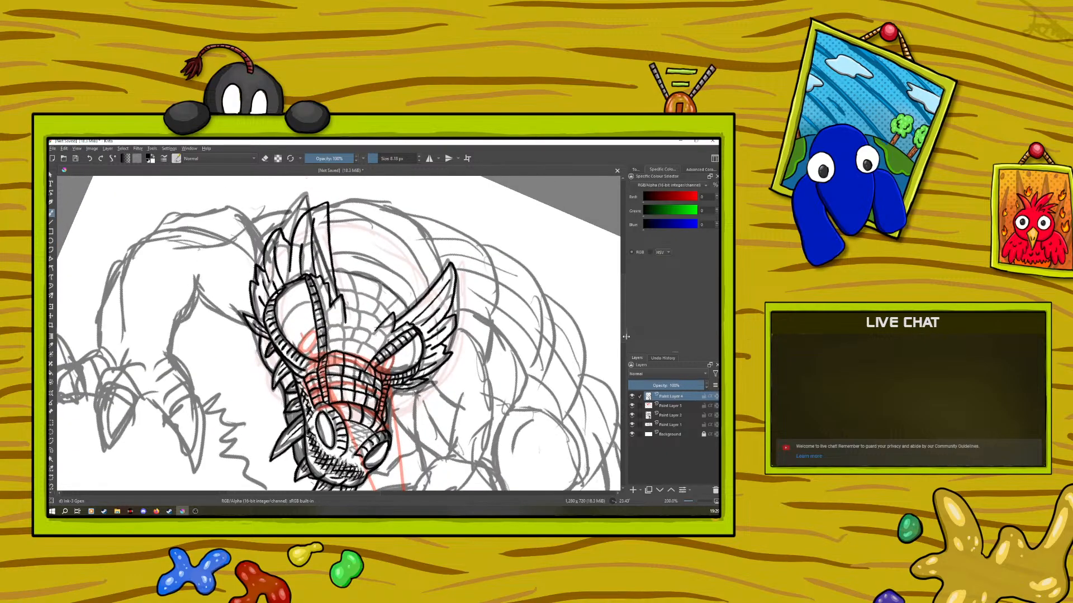
Step: Switch the brush colour back to black and ink the first rows of forehead scales between the brow ridges
{"action": "right_click", "coordinate": [239, 397]}
{"action": "left_click_drag", "start_coordinate": [265, 337], "coordinate": [303, 407]}
{"action": "left_click", "coordinate": [251, 398]}
{"action": "left_click", "coordinate": [215, 296]}
{"action": "right_click", "coordinate": [179, 250]}
{"action": "left_click", "coordinate": [407, 267]}
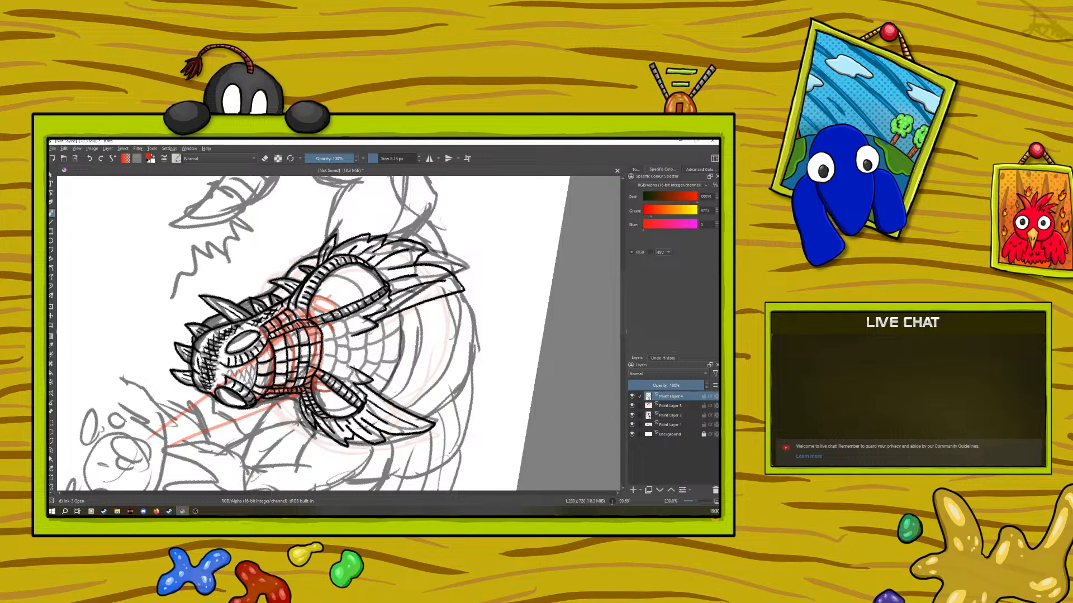
{"action": "left_click_drag", "start_coordinate": [328, 341], "coordinate": [323, 333]}
{"action": "right_click", "coordinate": [284, 309]}
{"action": "left_click", "coordinate": [292, 331]}
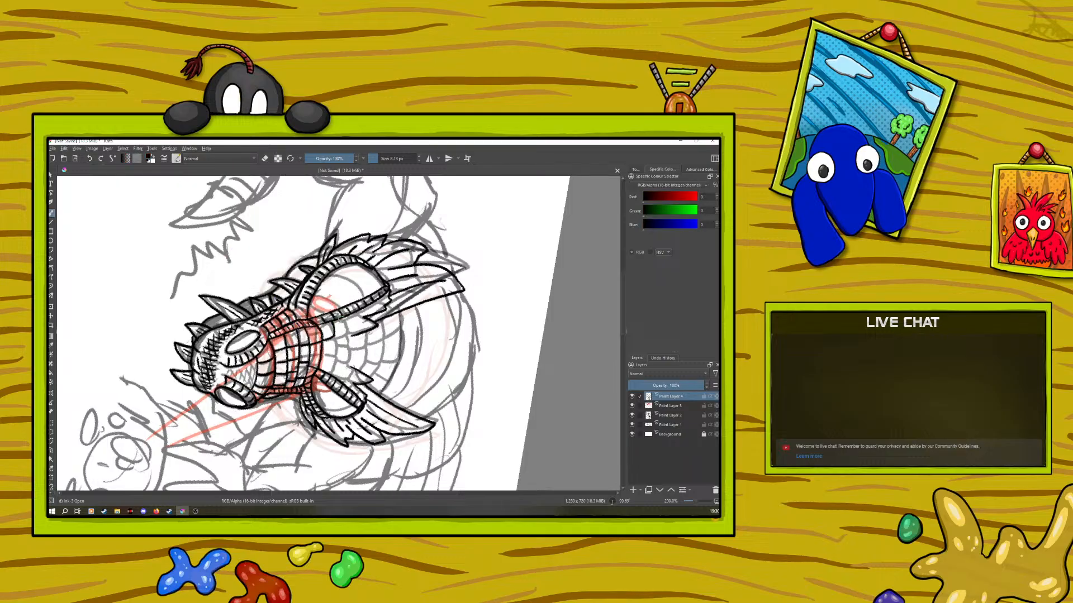
{"action": "mouse_move", "coordinate": [345, 321]}
{"action": "left_mouse_down"}
{"action": "mouse_move", "coordinate": [348, 335]}
{"action": "mouse_move", "coordinate": [332, 336]}
{"action": "mouse_move", "coordinate": [359, 331]}
{"action": "left_mouse_up"}
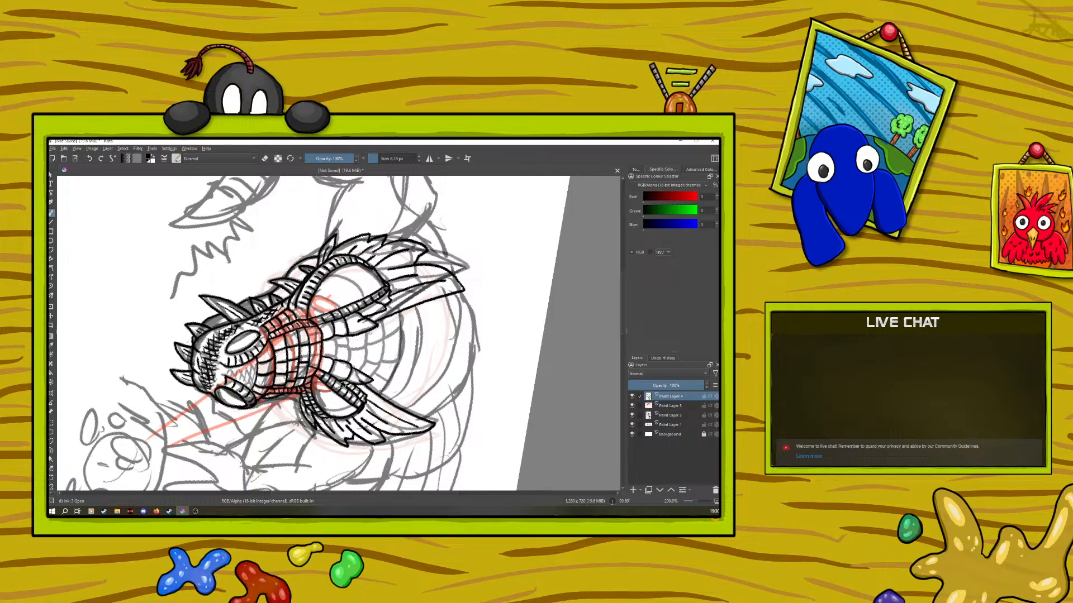
Step: Extend the forehead scale grid with another row spanning from the near horn to the far horn
{"action": "right_click", "coordinate": [283, 302]}
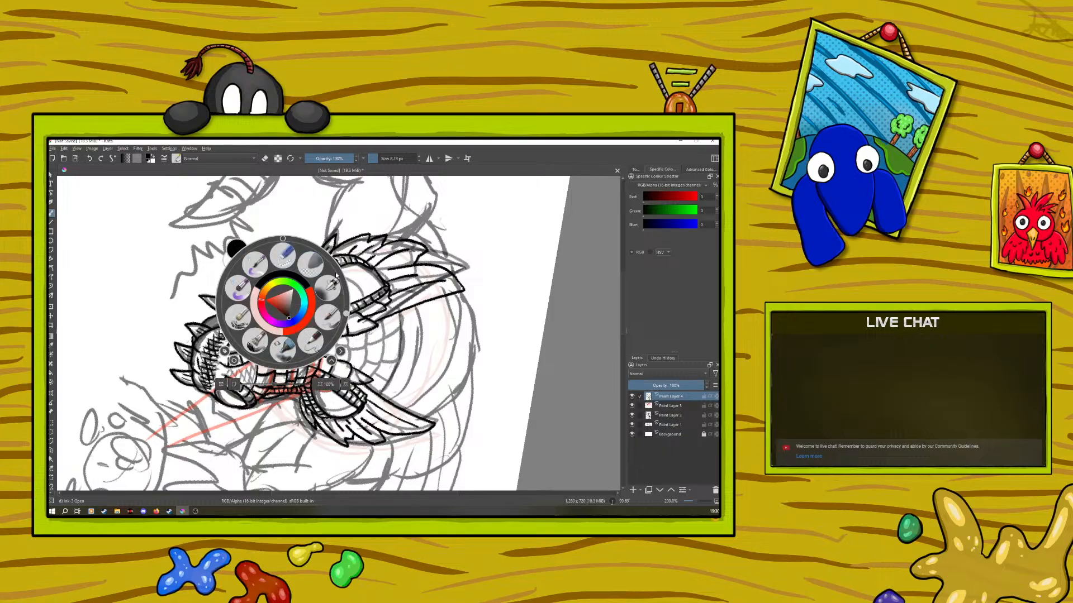
{"action": "mouse_move", "coordinate": [345, 314]}
{"action": "left_mouse_down"}
{"action": "mouse_move", "coordinate": [333, 320]}
{"action": "mouse_move", "coordinate": [343, 308]}
{"action": "mouse_move", "coordinate": [365, 315]}
{"action": "left_mouse_up"}
{"action": "left_click", "coordinate": [365, 315]}
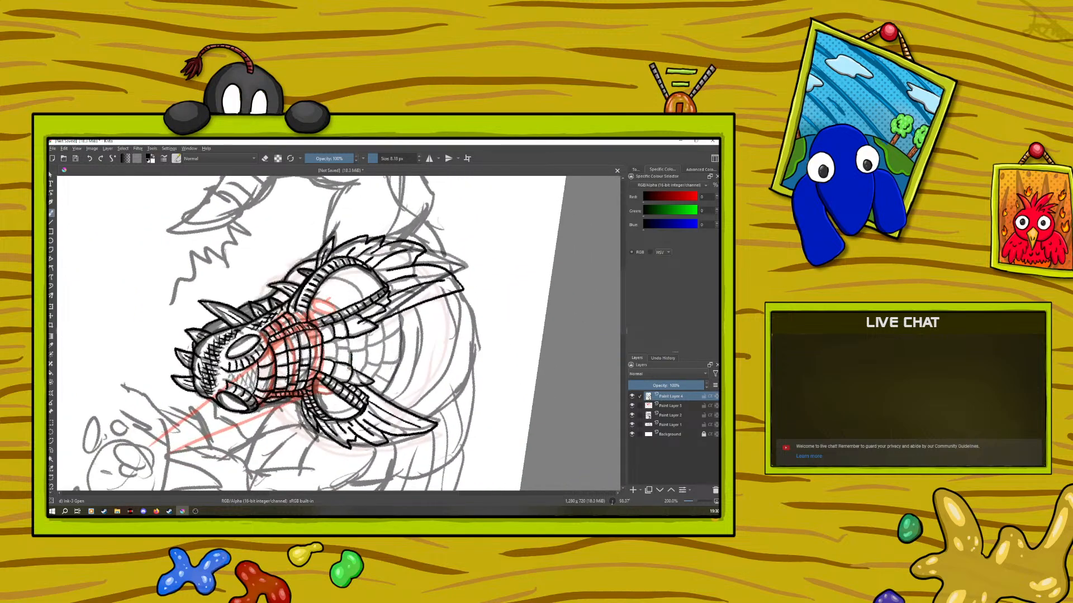
{"action": "mouse_move", "coordinate": [336, 353]}
{"action": "left_mouse_down"}
{"action": "mouse_move", "coordinate": [330, 364]}
{"action": "mouse_move", "coordinate": [332, 345]}
{"action": "mouse_move", "coordinate": [369, 350]}
{"action": "mouse_move", "coordinate": [356, 374]}
{"action": "left_mouse_up"}
{"action": "left_click_drag", "start_coordinate": [381, 325], "coordinate": [371, 379]}
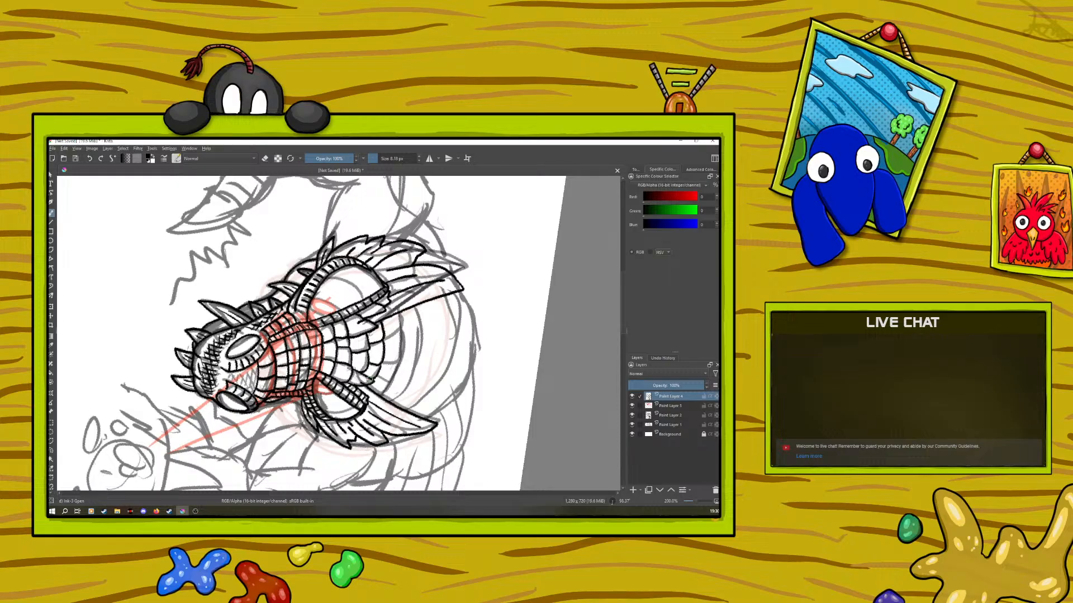
Step: Ink the last curved row of scales across the top of the forehead
{"action": "right_click", "coordinate": [312, 271]}
{"action": "left_click", "coordinate": [374, 230]}
{"action": "left_click_drag", "start_coordinate": [395, 314], "coordinate": [388, 353]}
{"action": "left_click_drag", "start_coordinate": [391, 351], "coordinate": [379, 395]}
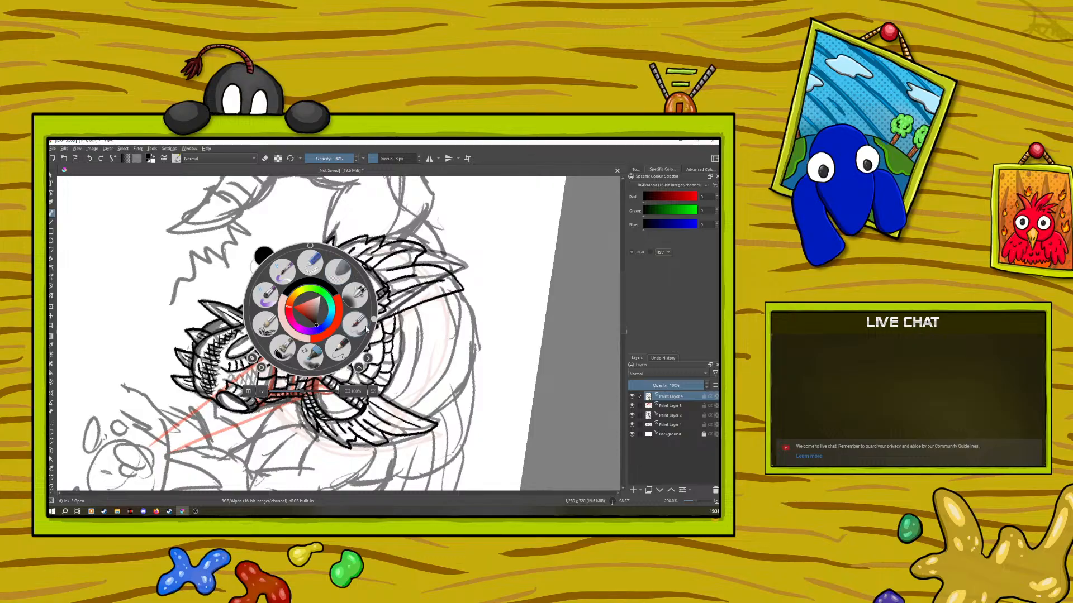
{"action": "left_click_drag", "start_coordinate": [323, 302], "coordinate": [329, 175]}
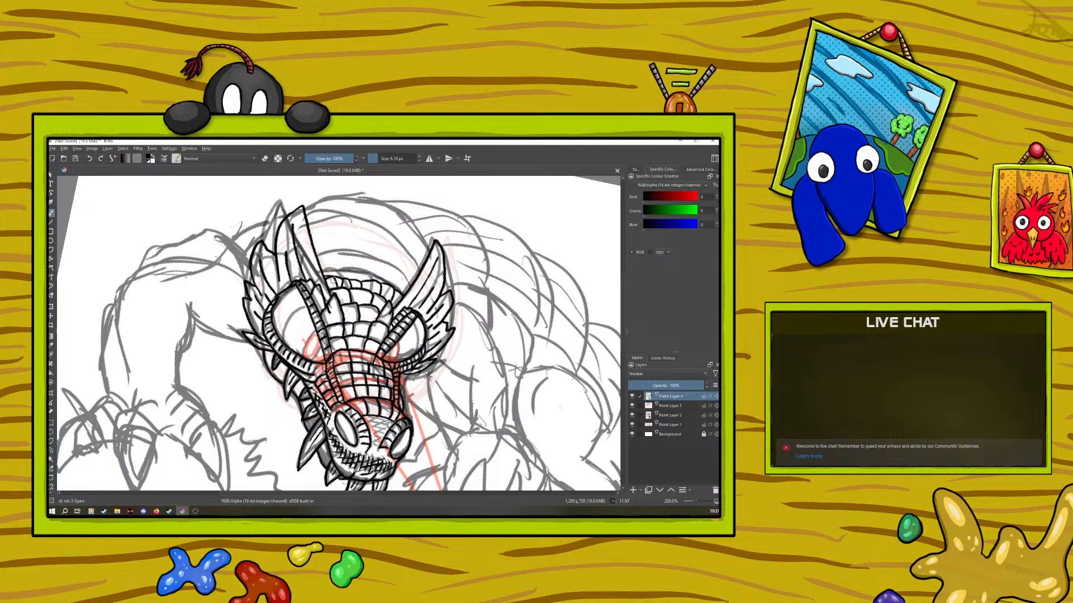
Step: Try to ink a curved edge line behind the top row of forehead scales
{"action": "left_click", "coordinate": [265, 159]}
{"action": "key", "text": "e"}
{"action": "right_click", "coordinate": [292, 284]}
{"action": "left_click_drag", "start_coordinate": [328, 238], "coordinate": [243, 176]}
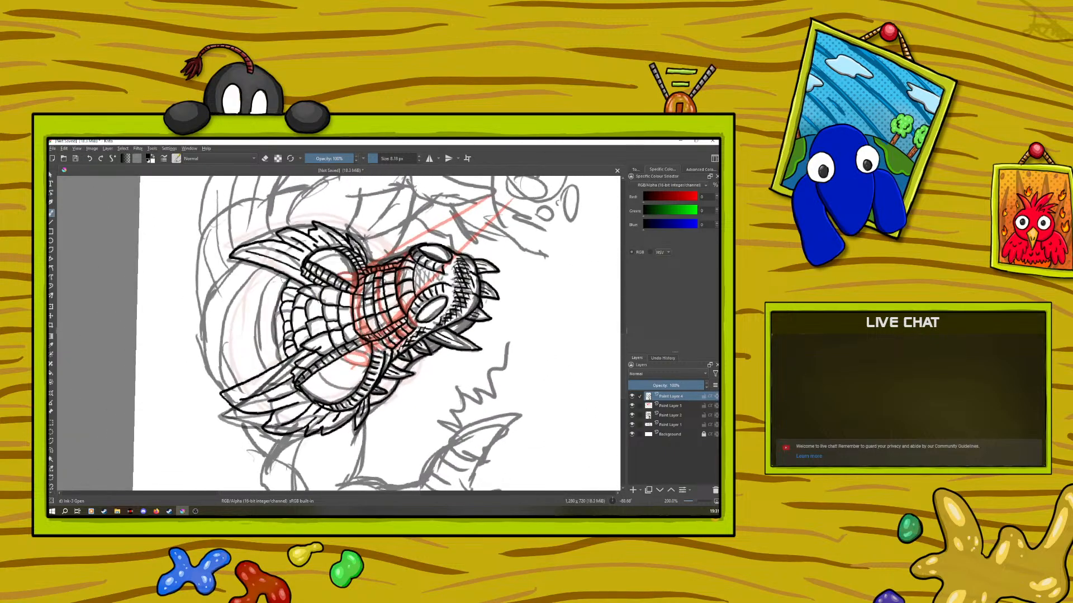
{"action": "left_click_drag", "start_coordinate": [280, 285], "coordinate": [272, 324]}
{"action": "left_click", "coordinate": [89, 158]}
{"action": "left_click_drag", "start_coordinate": [281, 291], "coordinate": [285, 361]}
{"action": "scroll", "coordinate": [690, 501], "scroll_direction": "down", "scroll_amount": 2}
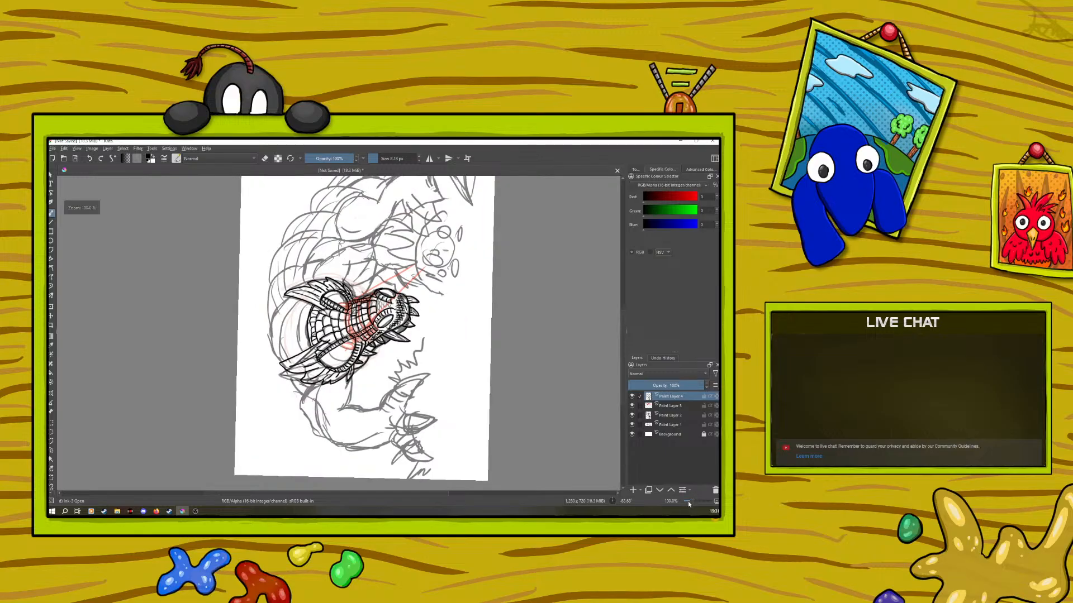
{"action": "scroll", "coordinate": [689, 501], "scroll_direction": "down", "scroll_amount": 1}
{"action": "scroll", "coordinate": [691, 501], "scroll_direction": "up", "scroll_amount": 2}
{"action": "scroll", "coordinate": [691, 501], "scroll_direction": "down", "scroll_amount": 3}
{"action": "scroll", "coordinate": [691, 502], "scroll_direction": "up", "scroll_amount": 3}
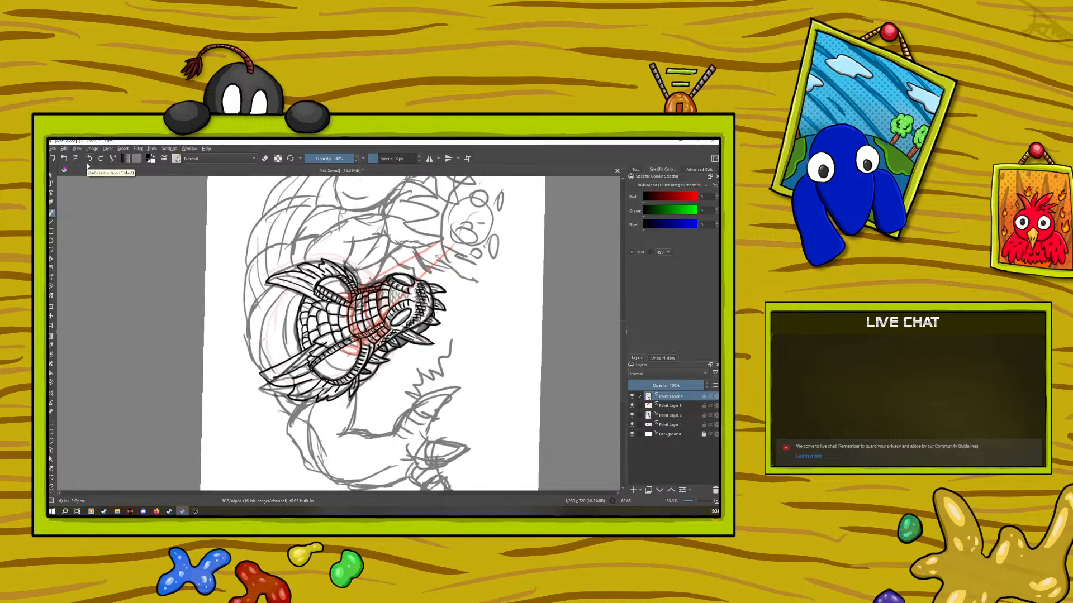
Step: Ink the crown behind the forehead between the horns with curved plates, a central circle and pointed side spikes
{"action": "right_click", "coordinate": [250, 382]}
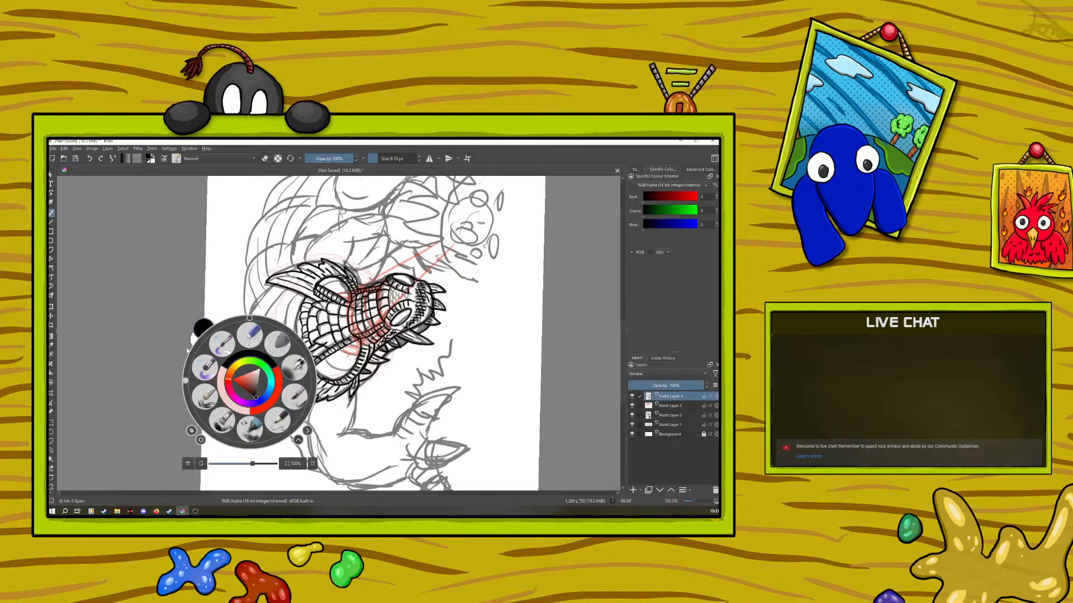
{"action": "mouse_move", "coordinate": [183, 378]}
{"action": "left_mouse_down"}
{"action": "mouse_move", "coordinate": [229, 269]}
{"action": "mouse_move", "coordinate": [295, 223]}
{"action": "left_mouse_up"}
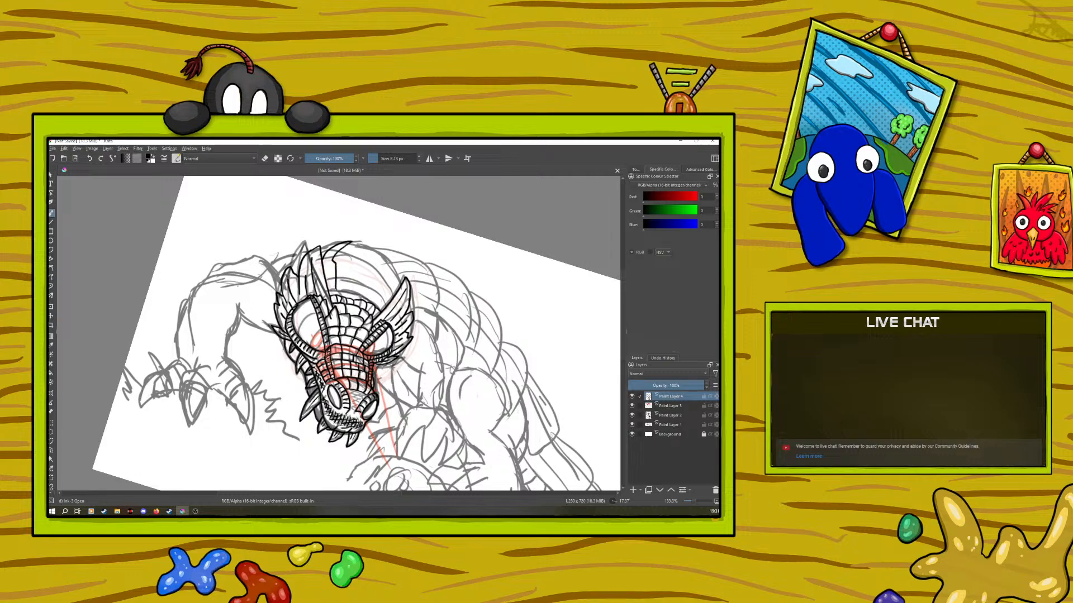
{"action": "mouse_move", "coordinate": [368, 300]}
{"action": "left_mouse_down"}
{"action": "mouse_move", "coordinate": [391, 252]}
{"action": "mouse_move", "coordinate": [394, 283]}
{"action": "mouse_move", "coordinate": [375, 307]}
{"action": "left_mouse_up"}
{"action": "mouse_move", "coordinate": [337, 287]}
{"action": "left_mouse_down"}
{"action": "mouse_move", "coordinate": [367, 294]}
{"action": "mouse_move", "coordinate": [351, 252]}
{"action": "mouse_move", "coordinate": [365, 264]}
{"action": "left_mouse_up"}
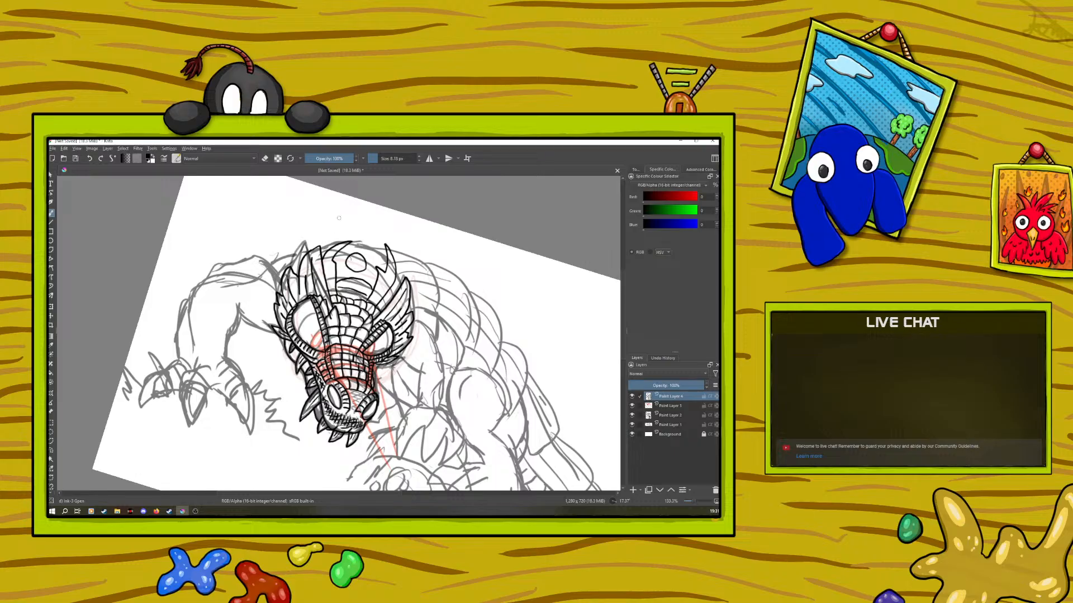
Step: Undo the crown's plates, central circle and side spikes behind the forehead
{"action": "left_click", "coordinate": [88, 158]}
{"action": "left_click", "coordinate": [89, 159]}
{"action": "left_click", "coordinate": [88, 158]}
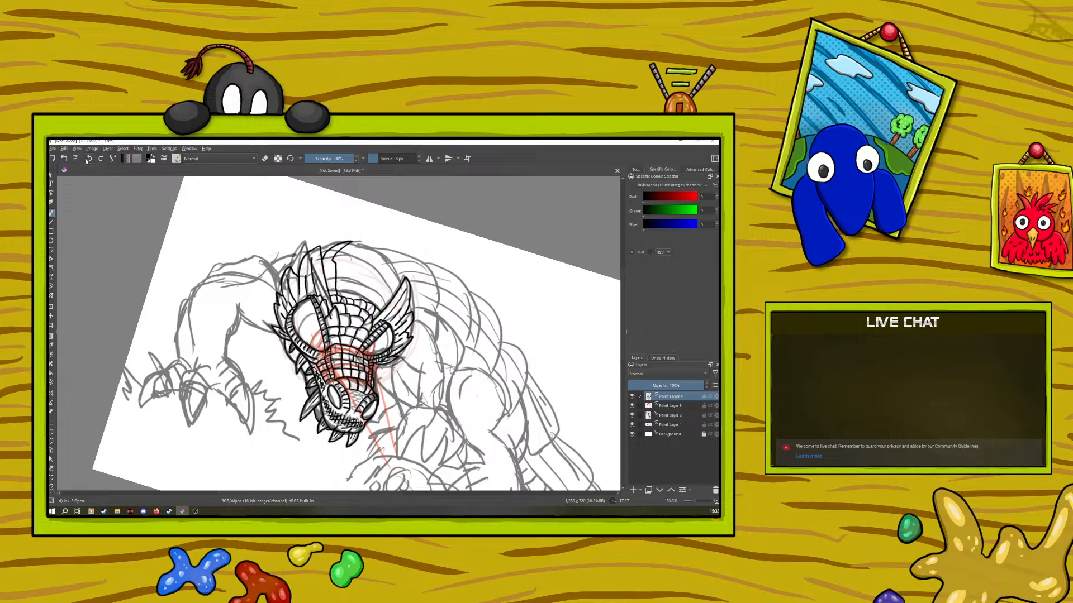
{"action": "left_click", "coordinate": [88, 159]}
Step: Try to ink two curved arcs for the crown between the horns on a new layer
{"action": "left_click", "coordinate": [632, 489]}
{"action": "right_click", "coordinate": [239, 378]}
{"action": "left_click_drag", "start_coordinate": [258, 319], "coordinate": [220, 241]}
{"action": "left_click", "coordinate": [220, 241]}
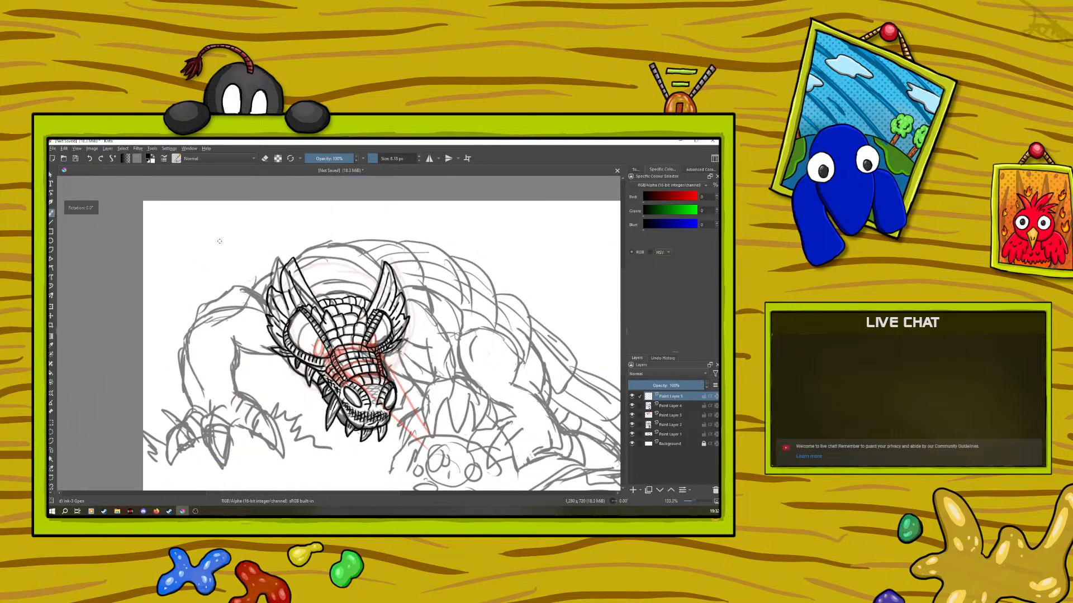
{"action": "mouse_move", "coordinate": [300, 262]}
{"action": "left_mouse_down"}
{"action": "mouse_move", "coordinate": [345, 261]}
{"action": "mouse_move", "coordinate": [380, 282]}
{"action": "left_mouse_up"}
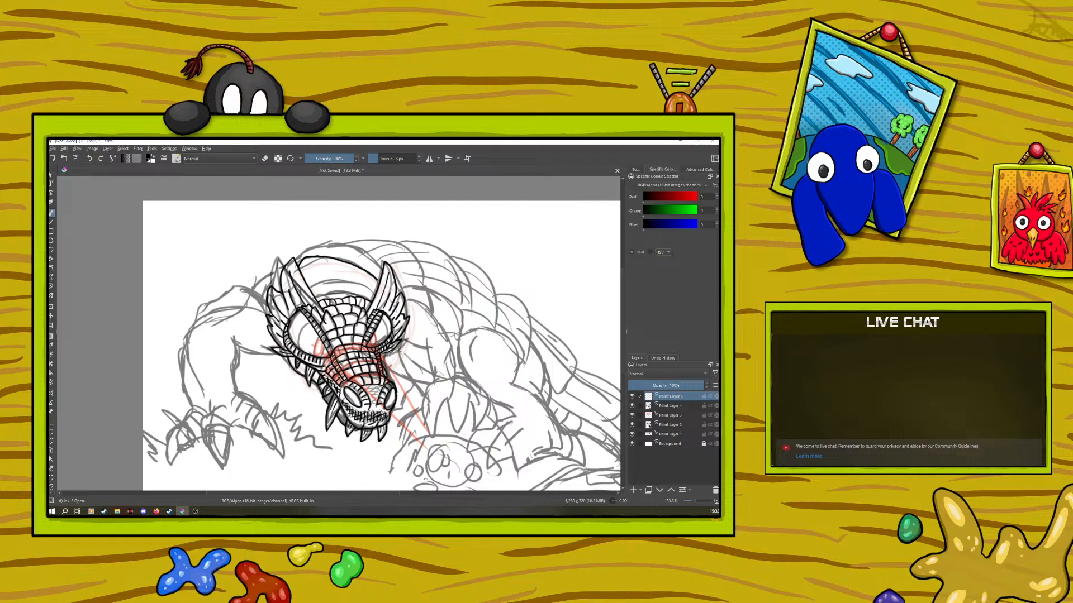
{"action": "mouse_move", "coordinate": [309, 287]}
{"action": "left_mouse_down"}
{"action": "mouse_move", "coordinate": [334, 277]}
{"action": "mouse_move", "coordinate": [376, 290]}
{"action": "left_mouse_up"}
{"action": "left_click", "coordinate": [88, 159]}
{"action": "left_click", "coordinate": [87, 159]}
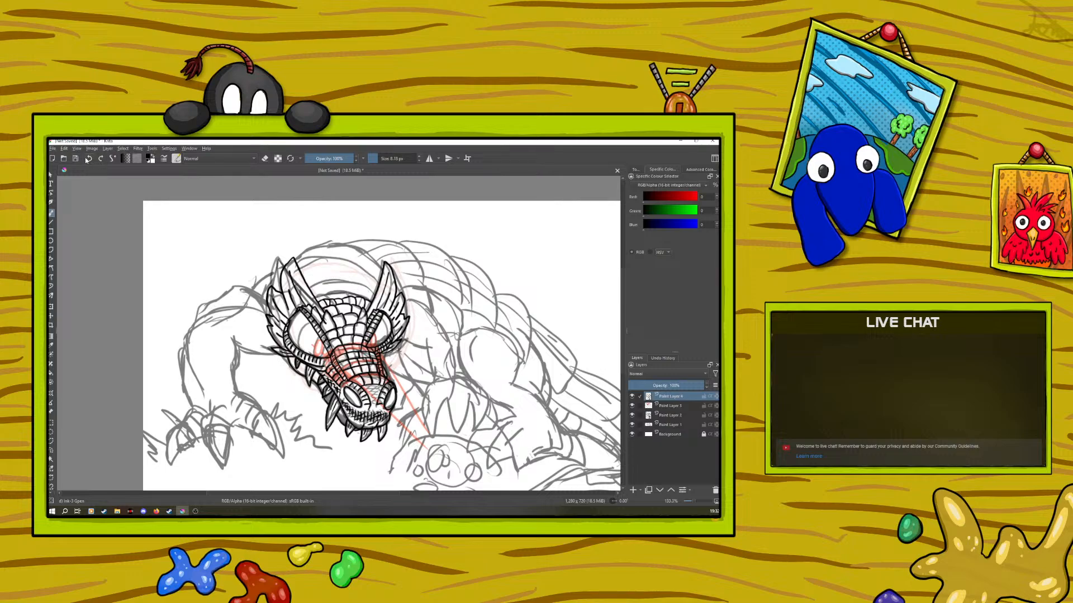
Step: Add a new paint layer and try a long arc joining the horn tips as the crown's rear edge
{"action": "left_click", "coordinate": [633, 490]}
{"action": "right_click", "coordinate": [222, 375]}
{"action": "left_click_drag", "start_coordinate": [216, 327], "coordinate": [271, 417]}
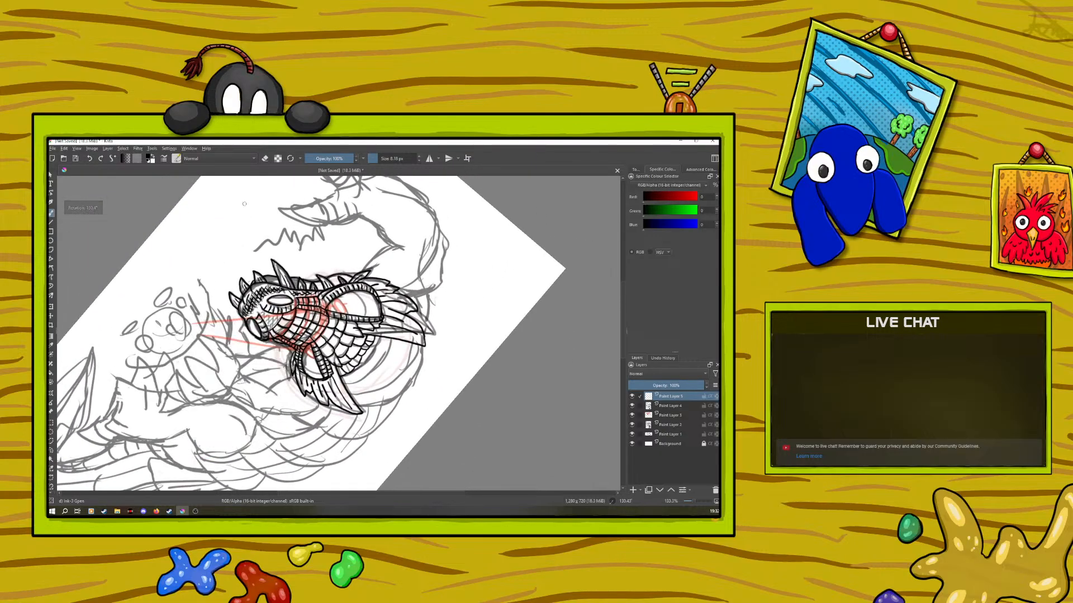
{"action": "mouse_move", "coordinate": [412, 343]}
{"action": "left_mouse_down"}
{"action": "mouse_move", "coordinate": [415, 372]}
{"action": "mouse_move", "coordinate": [364, 407]}
{"action": "left_mouse_up"}
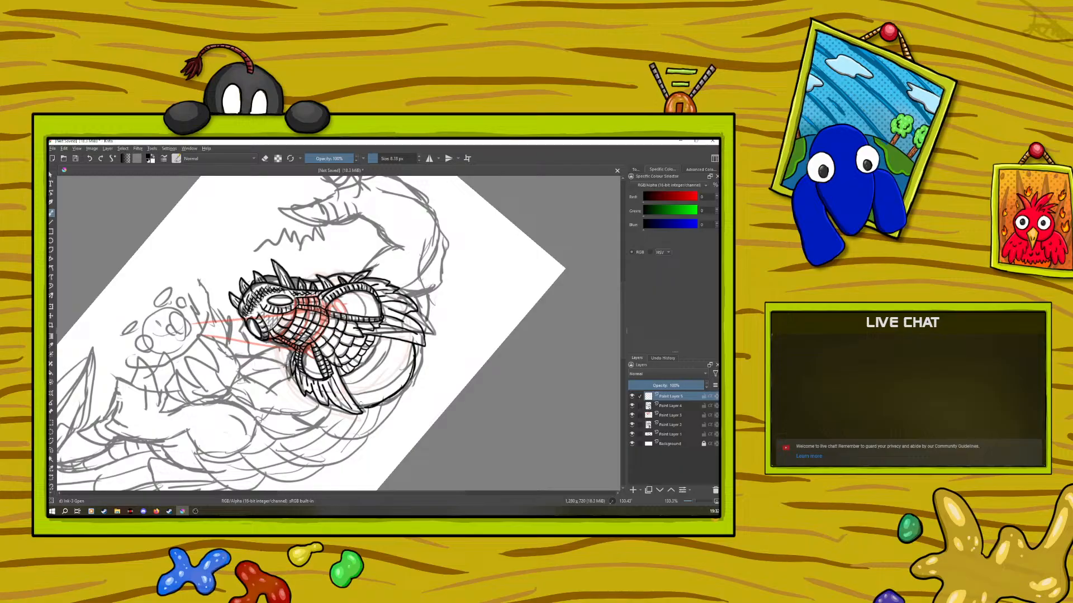
{"action": "right_click", "coordinate": [304, 307]}
{"action": "left_click_drag", "start_coordinate": [366, 324], "coordinate": [298, 218]}
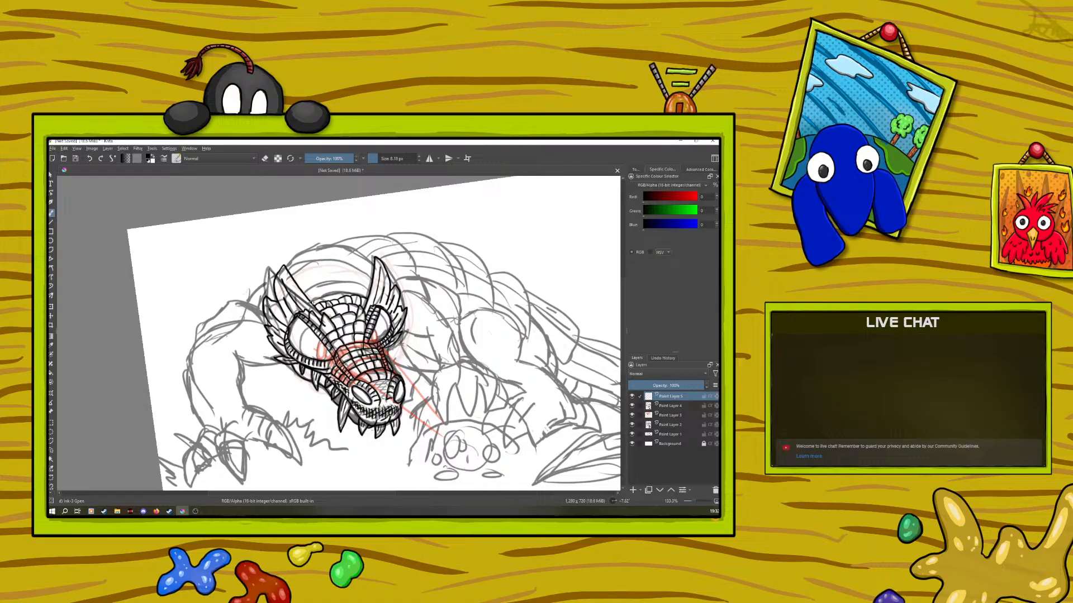
Step: Draw a double curved band between the horns along the back edge of the forehead scales
{"action": "mouse_move", "coordinate": [312, 292]}
{"action": "left_mouse_down"}
{"action": "mouse_move", "coordinate": [309, 305]}
{"action": "mouse_move", "coordinate": [307, 283]}
{"action": "left_mouse_up"}
{"action": "key", "text": "ctrl+z"}
{"action": "mouse_move", "coordinate": [346, 298]}
{"action": "left_mouse_down"}
{"action": "mouse_move", "coordinate": [349, 289]}
{"action": "mouse_move", "coordinate": [322, 292]}
{"action": "left_mouse_up"}
{"action": "left_click_drag", "start_coordinate": [353, 288], "coordinate": [358, 295]}
{"action": "left_click", "coordinate": [89, 158]}
{"action": "right_click", "coordinate": [239, 323]}
{"action": "left_click_drag", "start_coordinate": [237, 255], "coordinate": [286, 278]}
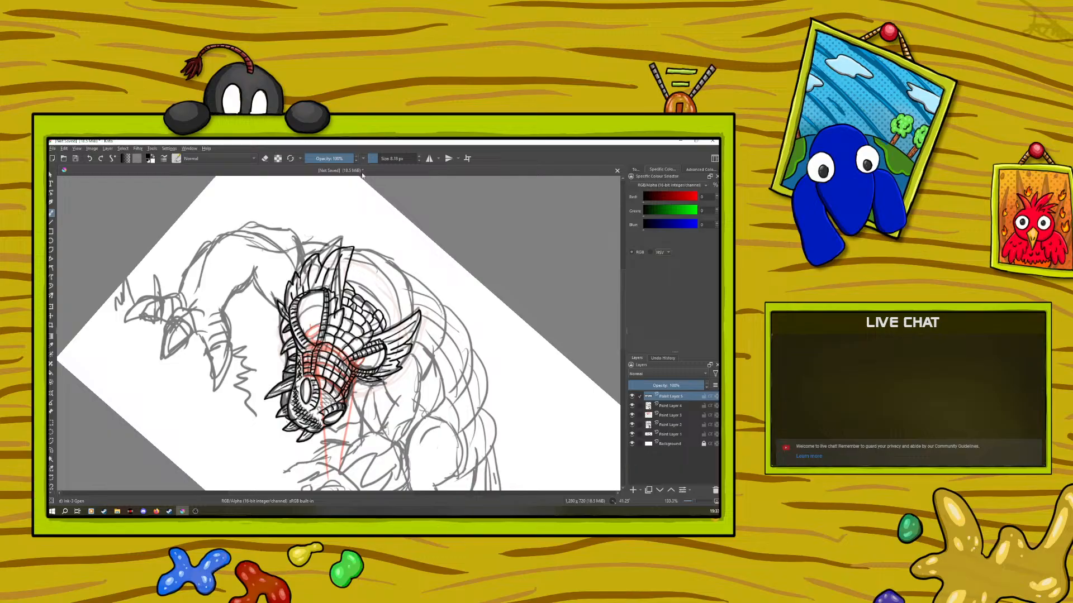
{"action": "left_click_drag", "start_coordinate": [347, 277], "coordinate": [375, 297]}
{"action": "left_click_drag", "start_coordinate": [352, 286], "coordinate": [378, 307]}
Step: Draw an armour collar curving behind both horns and divide it into plates
{"action": "right_click", "coordinate": [332, 250]}
{"action": "left_click_drag", "start_coordinate": [376, 203], "coordinate": [405, 263]}
{"action": "left_click", "coordinate": [405, 262]}
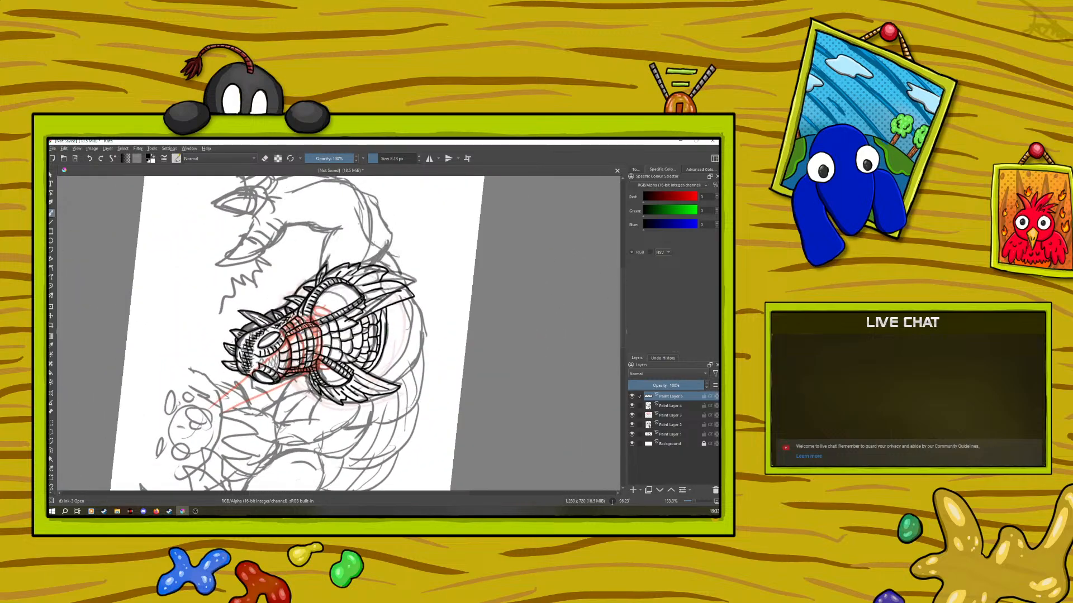
{"action": "mouse_move", "coordinate": [386, 324]}
{"action": "left_mouse_down"}
{"action": "mouse_move", "coordinate": [405, 333]}
{"action": "mouse_move", "coordinate": [423, 320]}
{"action": "mouse_move", "coordinate": [415, 288]}
{"action": "left_mouse_up"}
{"action": "left_click_drag", "start_coordinate": [387, 317], "coordinate": [384, 305]}
{"action": "mouse_move", "coordinate": [381, 363]}
{"action": "left_mouse_down"}
{"action": "mouse_move", "coordinate": [411, 365]}
{"action": "mouse_move", "coordinate": [415, 388]}
{"action": "mouse_move", "coordinate": [379, 411]}
{"action": "mouse_move", "coordinate": [369, 397]}
{"action": "left_mouse_up"}
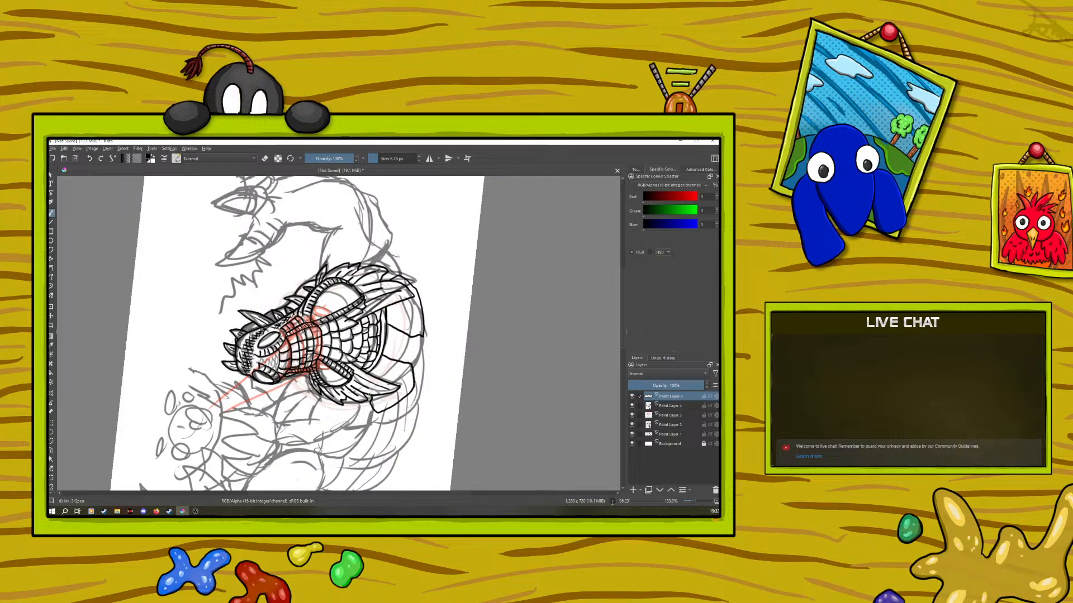
{"action": "left_click_drag", "start_coordinate": [411, 365], "coordinate": [417, 338]}
{"action": "right_click", "coordinate": [337, 286]}
{"action": "left_click_drag", "start_coordinate": [397, 295], "coordinate": [356, 222]}
{"action": "mouse_move", "coordinate": [325, 285]}
{"action": "left_mouse_down"}
{"action": "mouse_move", "coordinate": [322, 247]}
{"action": "mouse_move", "coordinate": [292, 247]}
{"action": "mouse_move", "coordinate": [278, 273]}
{"action": "left_mouse_up"}
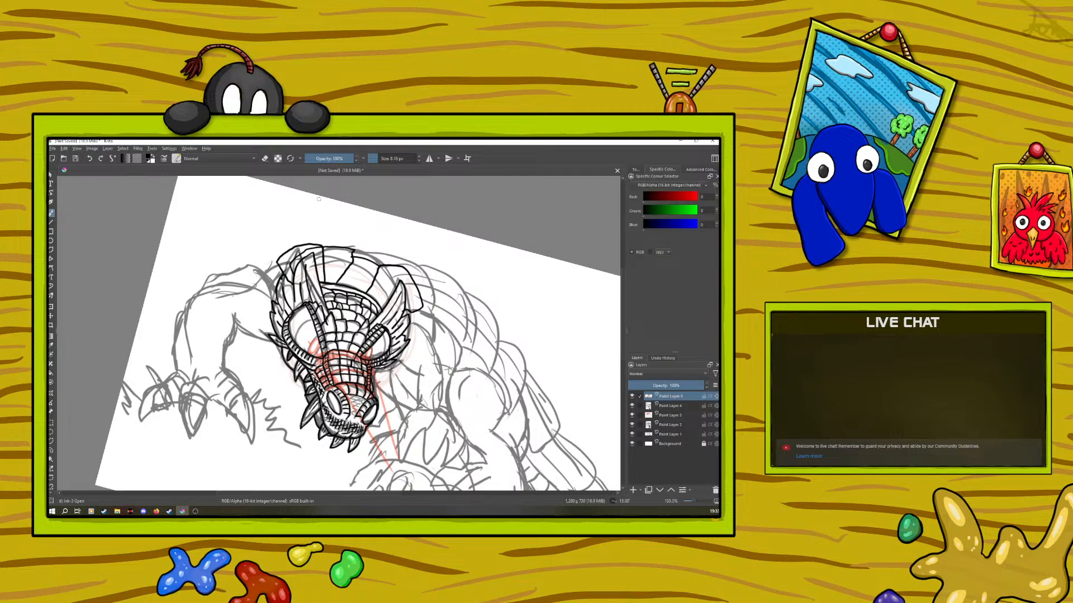
Step: Clean up the collar's upper edge with the eraser and draw raised plates and ornaments over it
{"action": "left_click", "coordinate": [265, 158]}
{"action": "left_click_drag", "start_coordinate": [312, 246], "coordinate": [290, 267]}
{"action": "key", "text": "e"}
{"action": "mouse_move", "coordinate": [313, 244]}
{"action": "left_mouse_down"}
{"action": "mouse_move", "coordinate": [353, 248]}
{"action": "mouse_move", "coordinate": [382, 266]}
{"action": "left_mouse_up"}
{"action": "left_click", "coordinate": [88, 158]}
{"action": "left_click", "coordinate": [89, 158]}
{"action": "left_click_drag", "start_coordinate": [323, 249], "coordinate": [382, 271]}
{"action": "left_click", "coordinate": [265, 158]}
{"action": "left_click_drag", "start_coordinate": [324, 247], "coordinate": [353, 249]}
{"action": "left_click", "coordinate": [265, 159]}
{"action": "mouse_move", "coordinate": [339, 265]}
{"action": "left_mouse_down"}
{"action": "mouse_move", "coordinate": [335, 273]}
{"action": "mouse_move", "coordinate": [332, 260]}
{"action": "mouse_move", "coordinate": [356, 278]}
{"action": "mouse_move", "coordinate": [366, 267]}
{"action": "mouse_move", "coordinate": [392, 290]}
{"action": "mouse_move", "coordinate": [393, 274]}
{"action": "left_mouse_up"}
Step: Draw a second row of armour plates behind the collar, continuing down beyond the far horn
{"action": "right_click", "coordinate": [293, 270]}
{"action": "left_click_drag", "start_coordinate": [309, 207], "coordinate": [357, 255]}
{"action": "left_click", "coordinate": [417, 302]}
{"action": "mouse_move", "coordinate": [417, 297]}
{"action": "left_mouse_down"}
{"action": "mouse_move", "coordinate": [437, 333]}
{"action": "mouse_move", "coordinate": [419, 336]}
{"action": "mouse_move", "coordinate": [436, 358]}
{"action": "mouse_move", "coordinate": [435, 393]}
{"action": "mouse_move", "coordinate": [408, 418]}
{"action": "mouse_move", "coordinate": [403, 390]}
{"action": "left_mouse_up"}
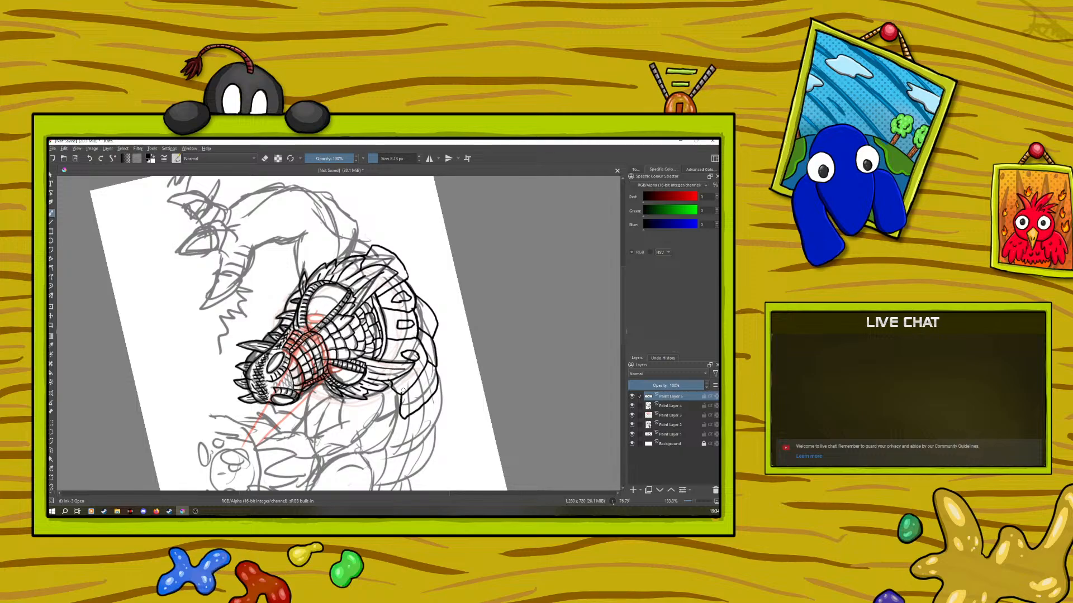
{"action": "left_click_drag", "start_coordinate": [426, 395], "coordinate": [419, 381]}
{"action": "left_click_drag", "start_coordinate": [422, 308], "coordinate": [429, 323]}
Step: Draw dark pupils in the inner corners of both eyes
{"action": "right_click", "coordinate": [331, 284]}
{"action": "right_click", "coordinate": [341, 225]}
{"action": "mouse_move", "coordinate": [393, 275]}
{"action": "left_mouse_down"}
{"action": "mouse_move", "coordinate": [358, 234]}
{"action": "mouse_move", "coordinate": [315, 243]}
{"action": "mouse_move", "coordinate": [341, 241]}
{"action": "left_mouse_up"}
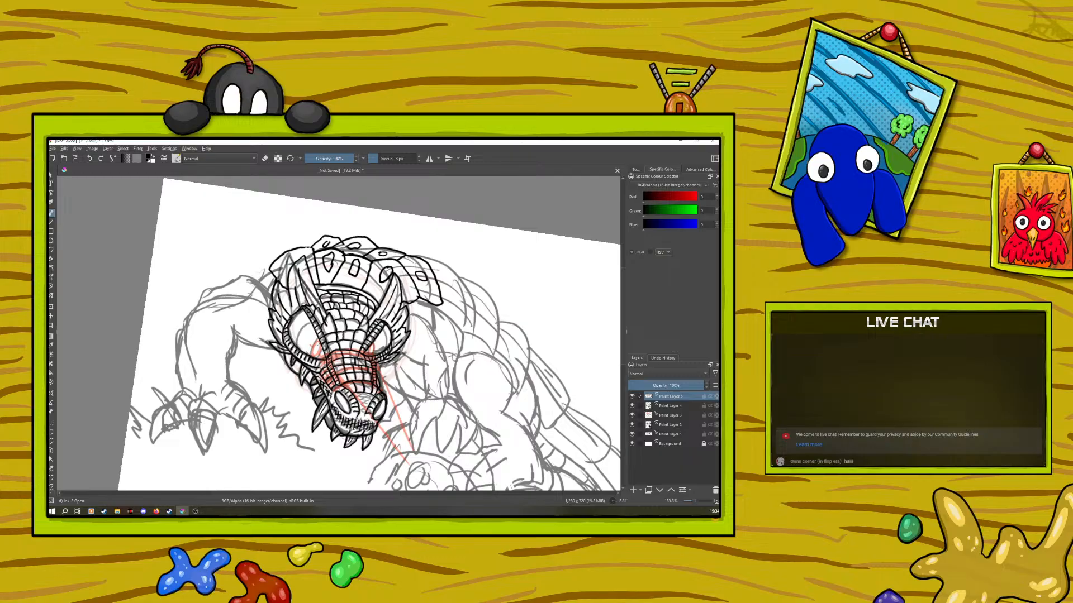
{"action": "mouse_move", "coordinate": [314, 345]}
{"action": "left_mouse_down"}
{"action": "mouse_move", "coordinate": [318, 355]}
{"action": "mouse_move", "coordinate": [297, 335]}
{"action": "mouse_move", "coordinate": [303, 347]}
{"action": "left_mouse_up"}
{"action": "mouse_move", "coordinate": [373, 343]}
{"action": "left_mouse_down"}
{"action": "mouse_move", "coordinate": [371, 352]}
{"action": "mouse_move", "coordinate": [379, 327]}
{"action": "left_mouse_up"}
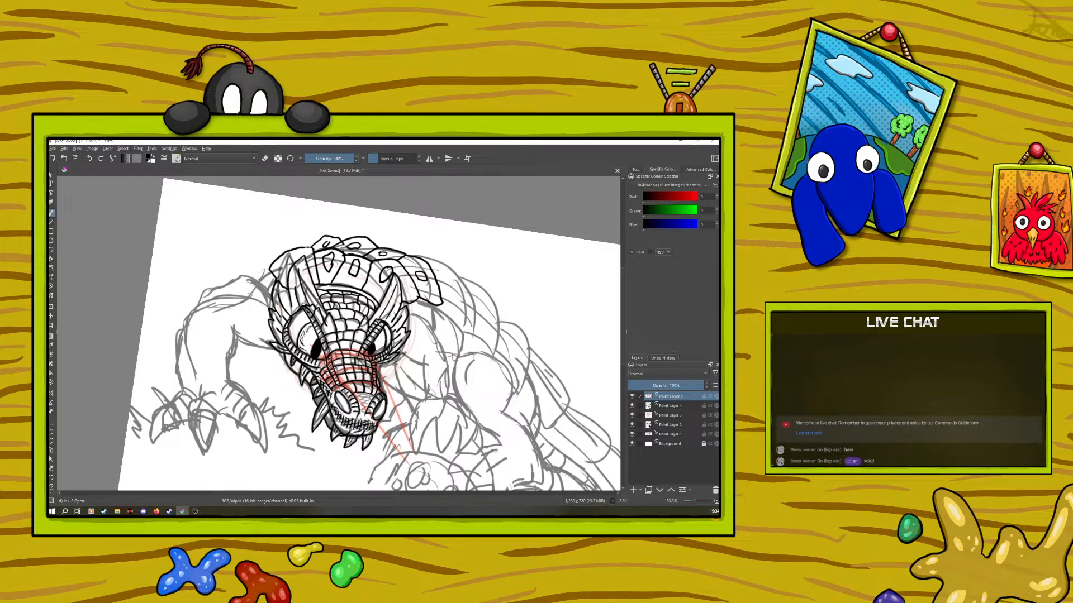
{"action": "left_click", "coordinate": [693, 503]}
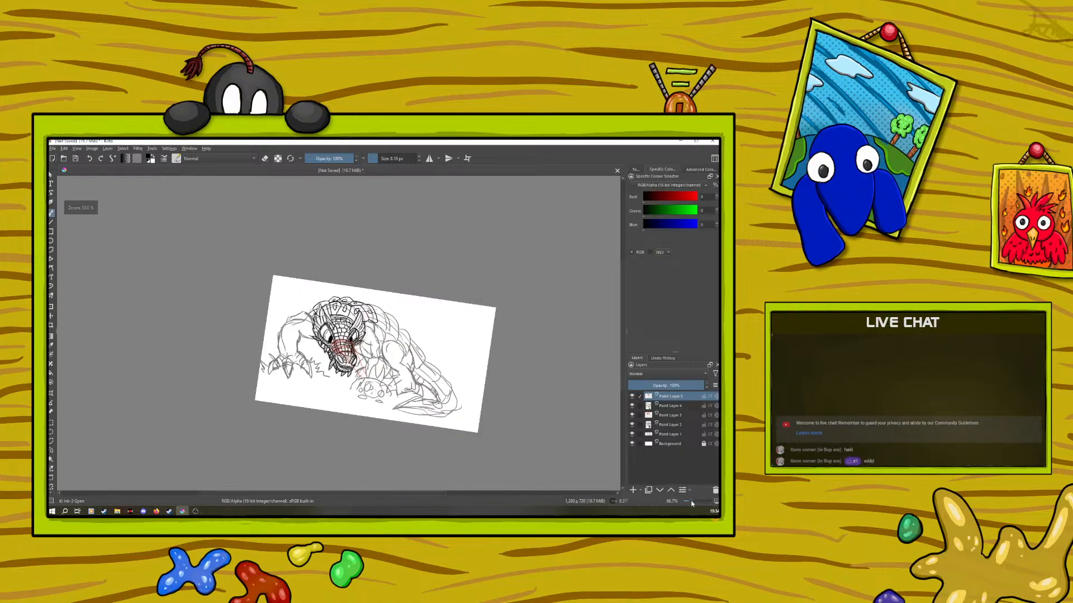
{"action": "scroll", "coordinate": [692, 501], "scroll_direction": "up", "scroll_amount": 1}
{"action": "scroll", "coordinate": [693, 501], "scroll_direction": "down", "scroll_amount": 1}
{"action": "scroll", "coordinate": [692, 501], "scroll_direction": "up", "scroll_amount": 4}
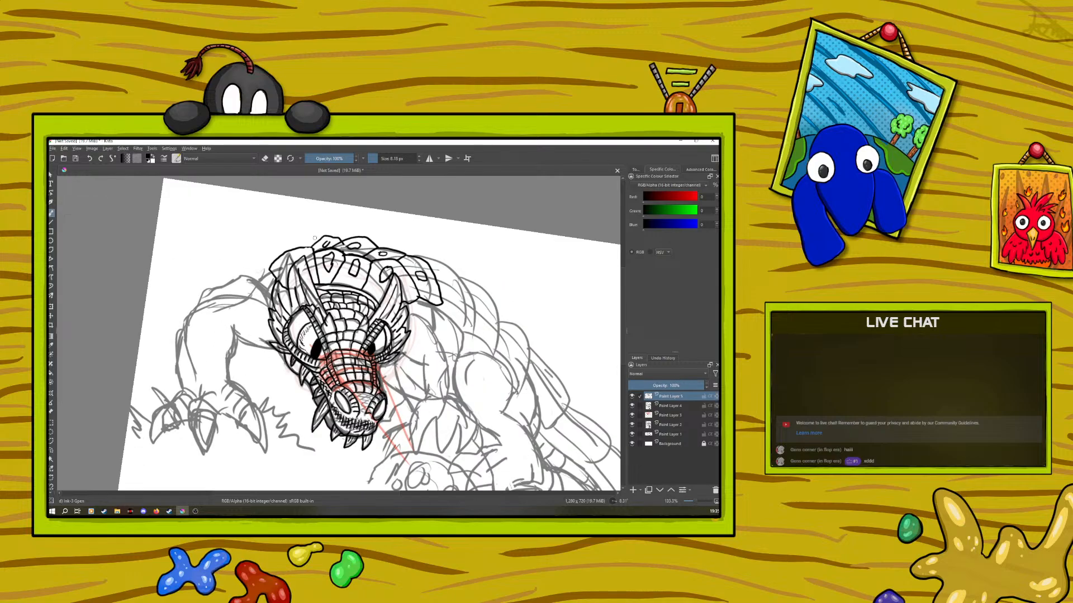
Step: Draw pointed spikes along the top of the collar and back, with another plate behind the far horn
{"action": "mouse_move", "coordinate": [323, 247]}
{"action": "left_mouse_down"}
{"action": "mouse_move", "coordinate": [358, 230]}
{"action": "mouse_move", "coordinate": [366, 246]}
{"action": "mouse_move", "coordinate": [393, 236]}
{"action": "mouse_move", "coordinate": [394, 256]}
{"action": "left_mouse_up"}
{"action": "mouse_move", "coordinate": [448, 281]}
{"action": "left_mouse_down"}
{"action": "mouse_move", "coordinate": [490, 257]}
{"action": "mouse_move", "coordinate": [517, 260]}
{"action": "mouse_move", "coordinate": [497, 285]}
{"action": "mouse_move", "coordinate": [456, 300]}
{"action": "mouse_move", "coordinate": [444, 264]}
{"action": "mouse_move", "coordinate": [474, 309]}
{"action": "mouse_move", "coordinate": [464, 336]}
{"action": "mouse_move", "coordinate": [440, 334]}
{"action": "mouse_move", "coordinate": [440, 304]}
{"action": "left_mouse_up"}
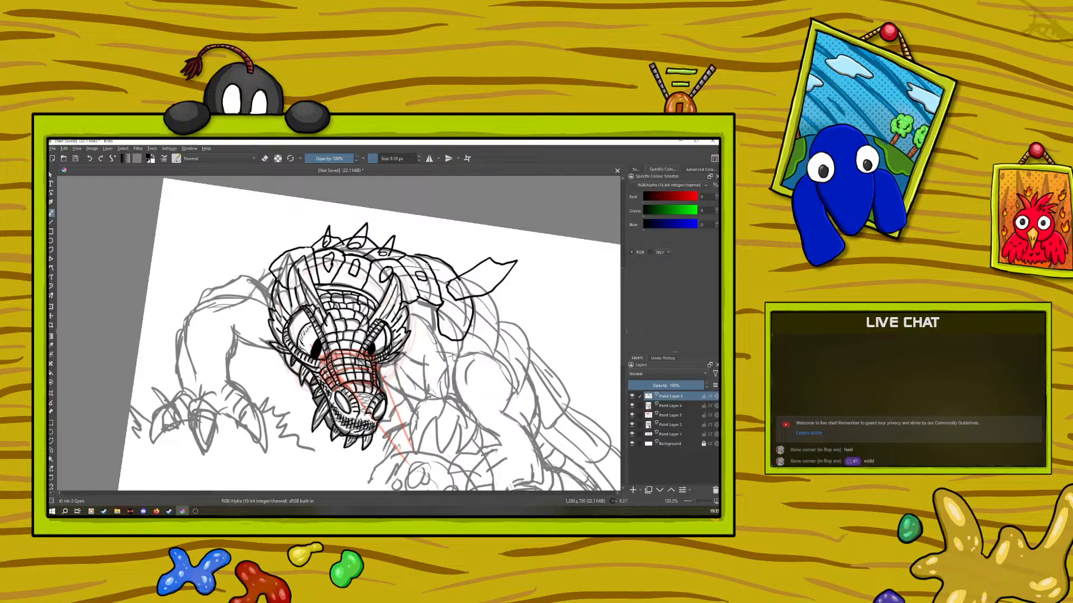
{"action": "mouse_move", "coordinate": [436, 270]}
{"action": "left_mouse_down"}
{"action": "mouse_move", "coordinate": [452, 275]}
{"action": "mouse_move", "coordinate": [441, 231]}
{"action": "mouse_move", "coordinate": [404, 257]}
{"action": "mouse_move", "coordinate": [372, 234]}
{"action": "mouse_move", "coordinate": [373, 217]}
{"action": "mouse_move", "coordinate": [396, 255]}
{"action": "left_mouse_up"}
Step: Erase part of the pupils, redraw them narrower and add a contour inside the near eye
{"action": "left_click", "coordinate": [264, 159]}
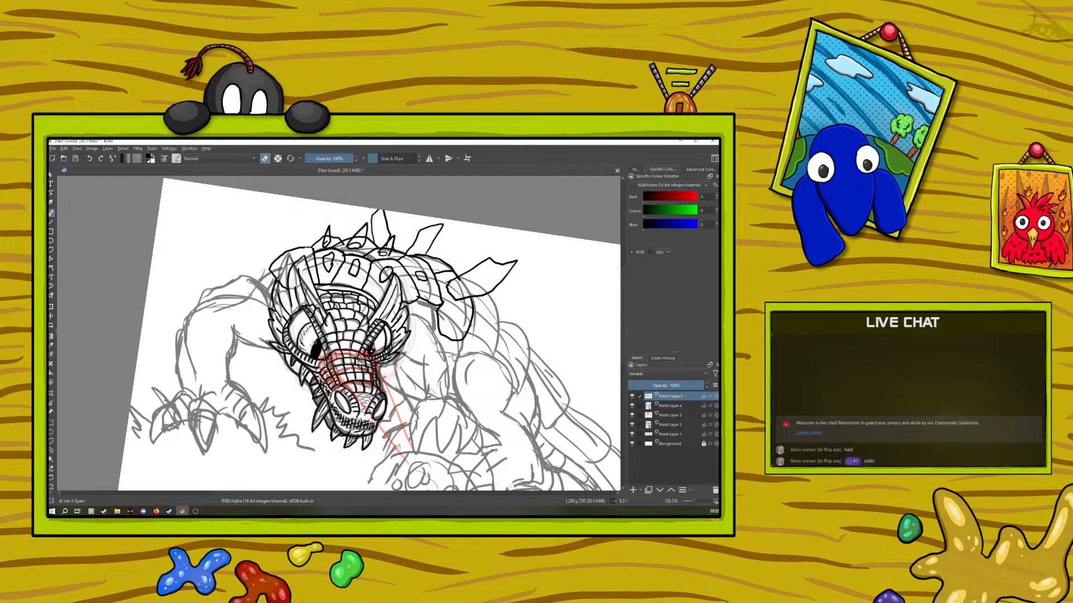
{"action": "left_click_drag", "start_coordinate": [317, 342], "coordinate": [313, 345]}
{"action": "left_click", "coordinate": [265, 160]}
{"action": "left_click_drag", "start_coordinate": [318, 336], "coordinate": [310, 356]}
{"action": "left_click_drag", "start_coordinate": [373, 350], "coordinate": [372, 336]}
{"action": "left_click_drag", "start_coordinate": [307, 315], "coordinate": [291, 338]}
Step: Trace the shoulder and inner elbow contours of the arm beside the near eye
{"action": "mouse_move", "coordinate": [272, 289]}
{"action": "left_mouse_down"}
{"action": "mouse_move", "coordinate": [250, 276]}
{"action": "mouse_move", "coordinate": [213, 292]}
{"action": "left_mouse_up"}
{"action": "mouse_move", "coordinate": [236, 363]}
{"action": "left_mouse_down"}
{"action": "mouse_move", "coordinate": [228, 333]}
{"action": "mouse_move", "coordinate": [279, 349]}
{"action": "left_mouse_up"}
{"action": "left_click_drag", "start_coordinate": [216, 293], "coordinate": [183, 327]}
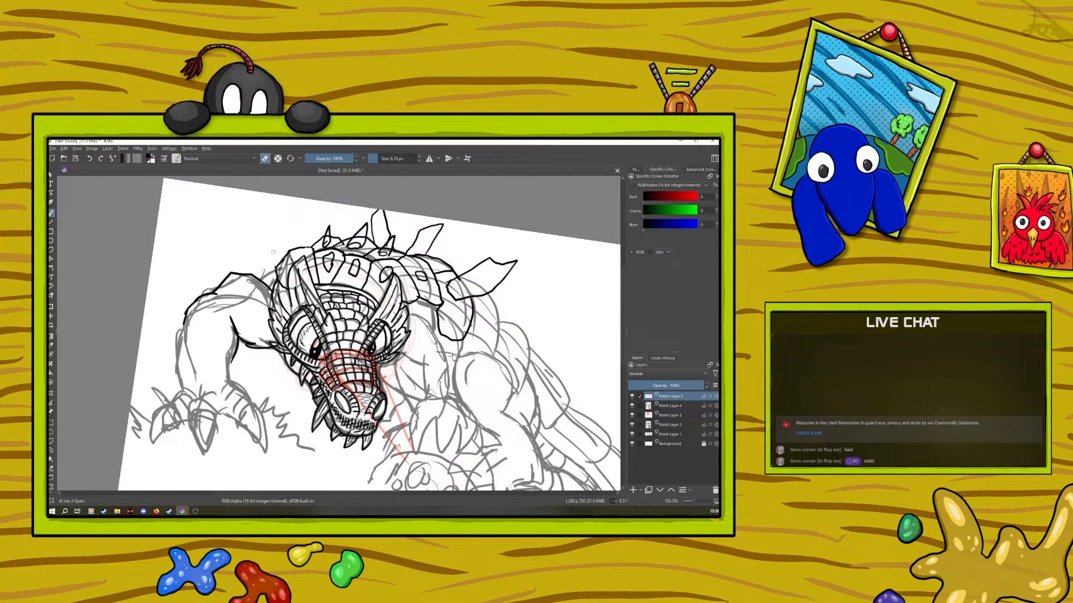
Step: Draw the arm on the far side of the head with its large clawed hand
{"action": "scroll", "coordinate": [622, 354], "scroll_direction": "down", "scroll_amount": 3}
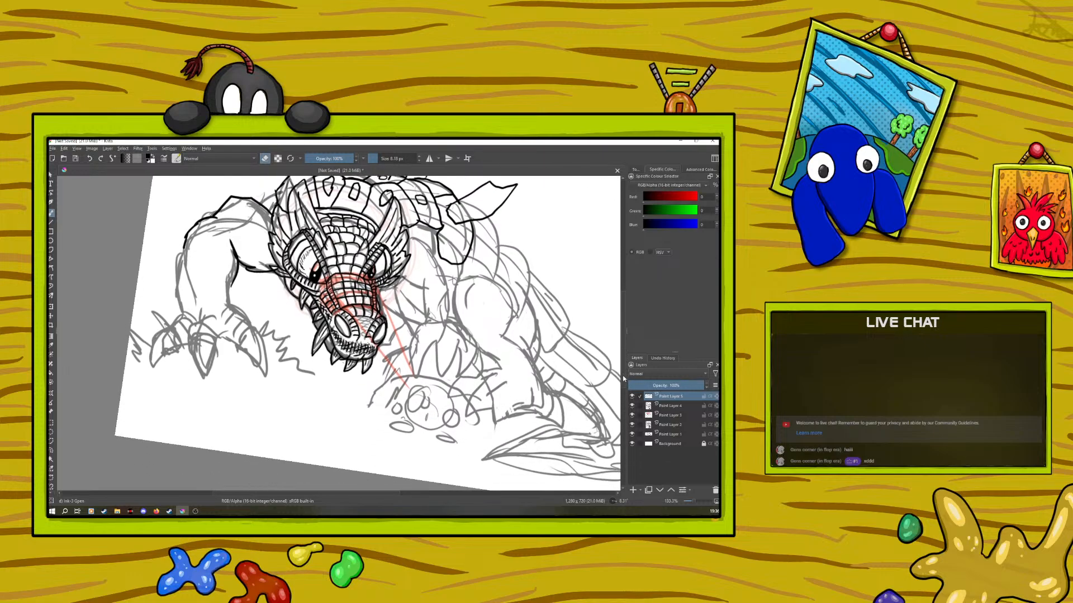
{"action": "left_click_drag", "start_coordinate": [693, 500], "coordinate": [693, 505]}
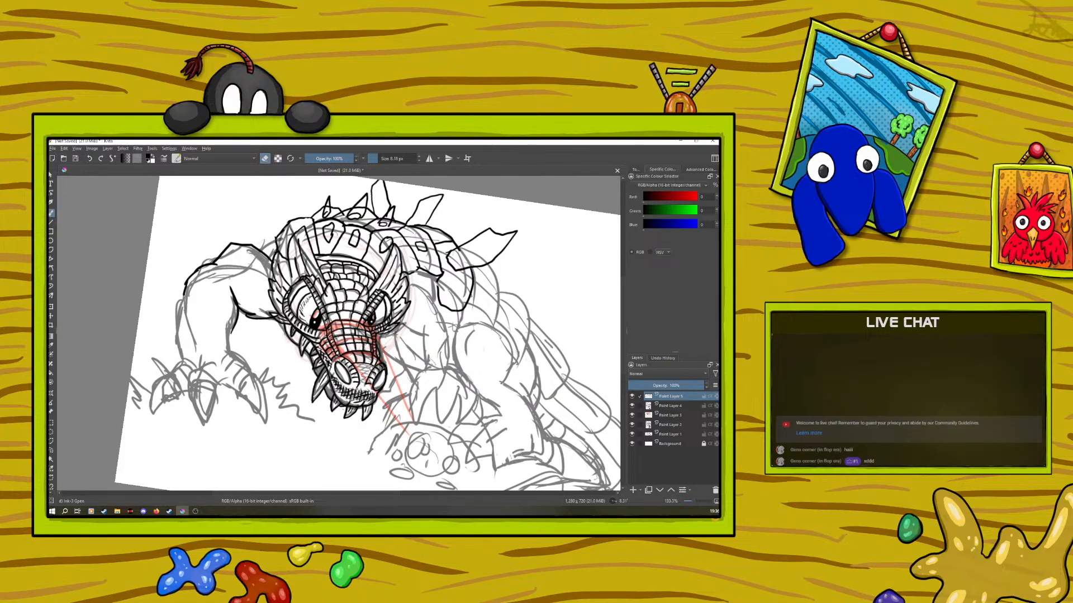
{"action": "key", "text": "e"}
{"action": "mouse_move", "coordinate": [409, 270]}
{"action": "left_mouse_down"}
{"action": "mouse_move", "coordinate": [463, 302]}
{"action": "mouse_move", "coordinate": [456, 361]}
{"action": "left_mouse_up"}
{"action": "mouse_move", "coordinate": [429, 313]}
{"action": "left_mouse_down"}
{"action": "mouse_move", "coordinate": [410, 425]}
{"action": "mouse_move", "coordinate": [439, 363]}
{"action": "mouse_move", "coordinate": [438, 412]}
{"action": "mouse_move", "coordinate": [459, 390]}
{"action": "mouse_move", "coordinate": [439, 389]}
{"action": "mouse_move", "coordinate": [461, 395]}
{"action": "mouse_move", "coordinate": [458, 370]}
{"action": "mouse_move", "coordinate": [479, 389]}
{"action": "mouse_move", "coordinate": [460, 384]}
{"action": "mouse_move", "coordinate": [479, 384]}
{"action": "mouse_move", "coordinate": [463, 371]}
{"action": "left_mouse_up"}
{"action": "left_click_drag", "start_coordinate": [422, 337], "coordinate": [398, 318]}
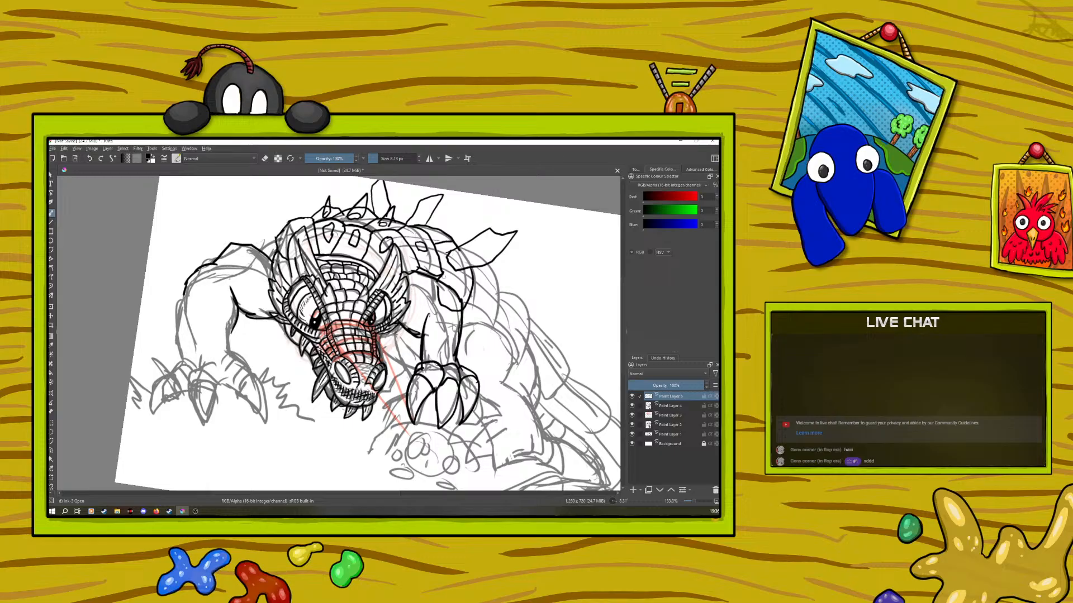
Step: Touch up the line on the far side of the snout with the eraser and brush
{"action": "key", "text": "e"}
{"action": "left_click", "coordinate": [263, 160]}
{"action": "left_click_drag", "start_coordinate": [384, 383], "coordinate": [377, 387]}
{"action": "left_click", "coordinate": [265, 159]}
{"action": "left_click_drag", "start_coordinate": [377, 389], "coordinate": [380, 387]}
Step: Toggle the visibility of Paint Layer 4 and Paint Layer 5 to check which lines each one holds
{"action": "left_click", "coordinate": [669, 407]}
{"action": "left_click", "coordinate": [632, 405]}
{"action": "left_click", "coordinate": [633, 406]}
{"action": "key", "text": "e"}
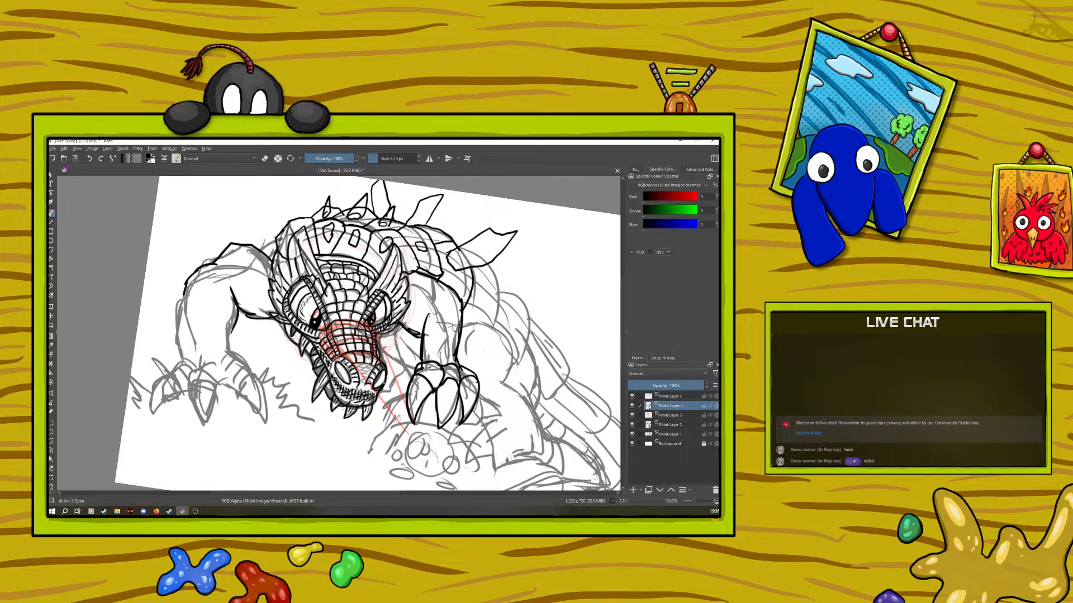
{"action": "key", "text": "e"}
{"action": "right_click", "coordinate": [171, 397]}
{"action": "left_click", "coordinate": [633, 396]}
{"action": "left_click", "coordinate": [633, 396]}
{"action": "mouse_move", "coordinate": [673, 384]}
{"action": "left_mouse_down"}
{"action": "mouse_move", "coordinate": [659, 386]}
{"action": "mouse_move", "coordinate": [706, 386]}
{"action": "left_mouse_up"}
{"action": "left_click", "coordinate": [632, 407]}
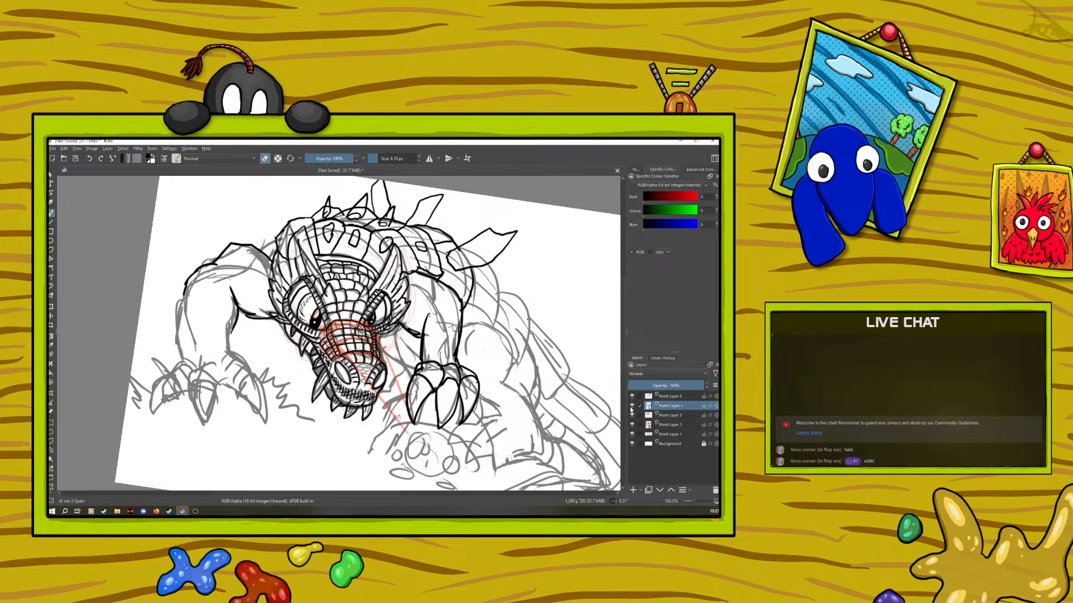
Step: Lower the opacity of Paint Layer 5 to about 40% and add a new layer above it
{"action": "left_click", "coordinate": [668, 396]}
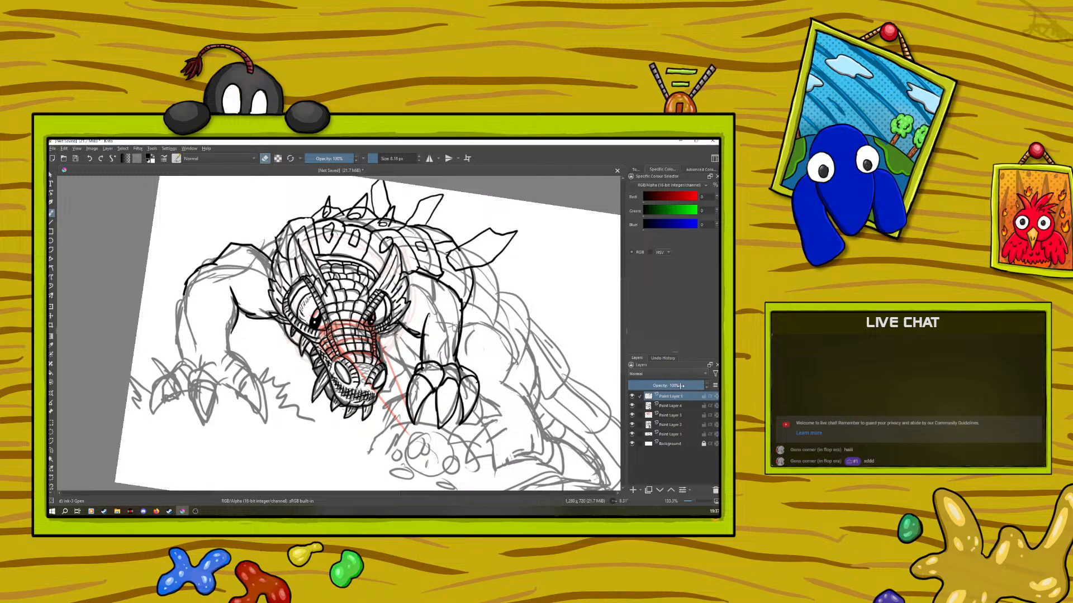
{"action": "left_click_drag", "start_coordinate": [680, 386], "coordinate": [661, 385]}
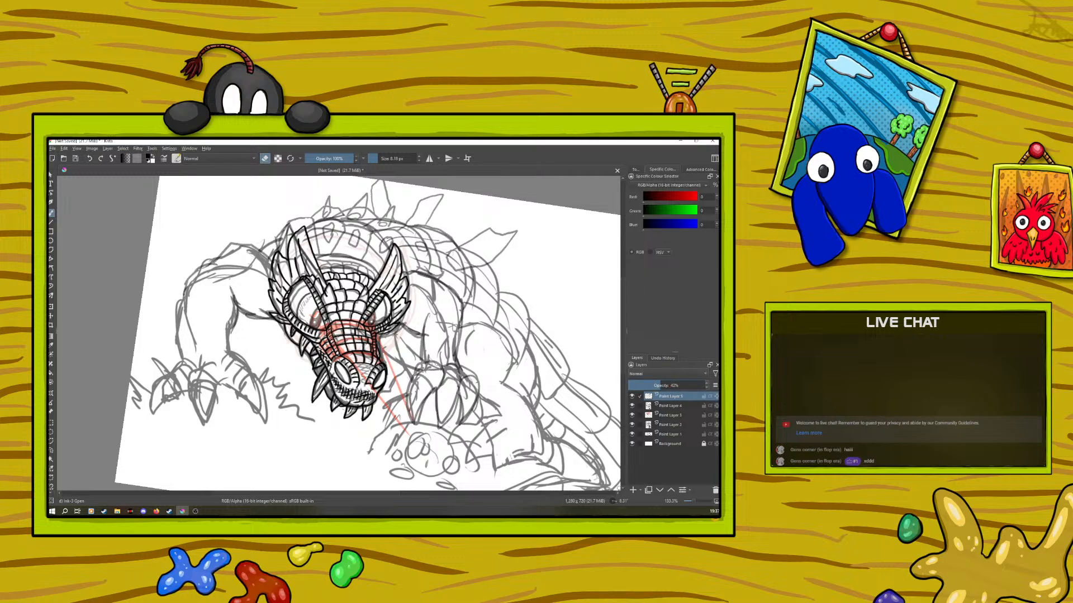
{"action": "left_click", "coordinate": [632, 490]}
{"action": "left_click_drag", "start_coordinate": [623, 367], "coordinate": [639, 346]}
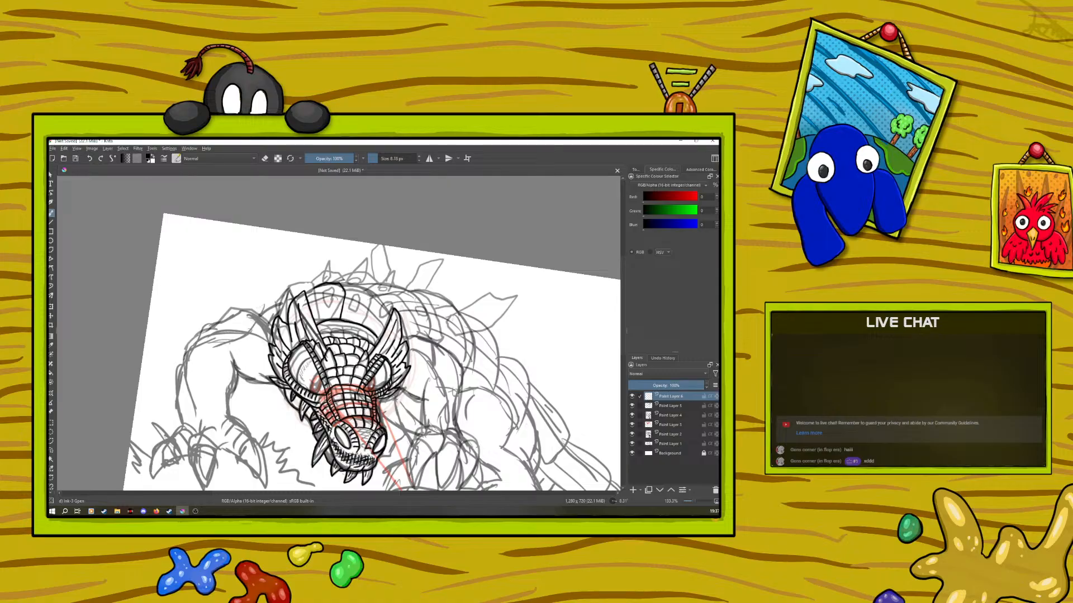
Step: Ink the collar's inner curved band behind the forehead scales over the faded rough
{"action": "right_click", "coordinate": [221, 373]}
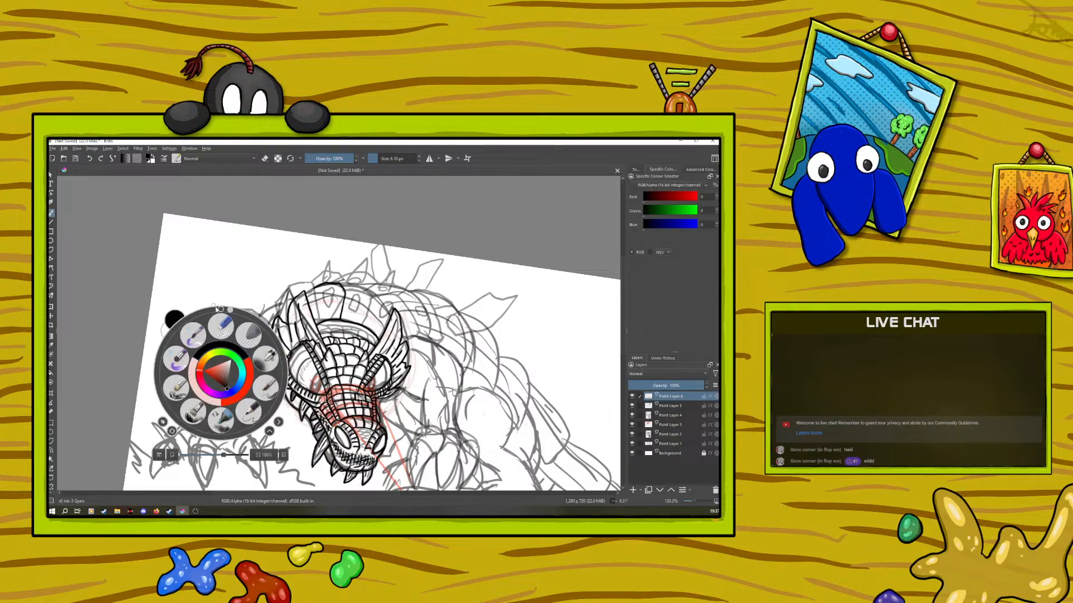
{"action": "left_click_drag", "start_coordinate": [230, 310], "coordinate": [283, 391]}
{"action": "right_click", "coordinate": [283, 391]}
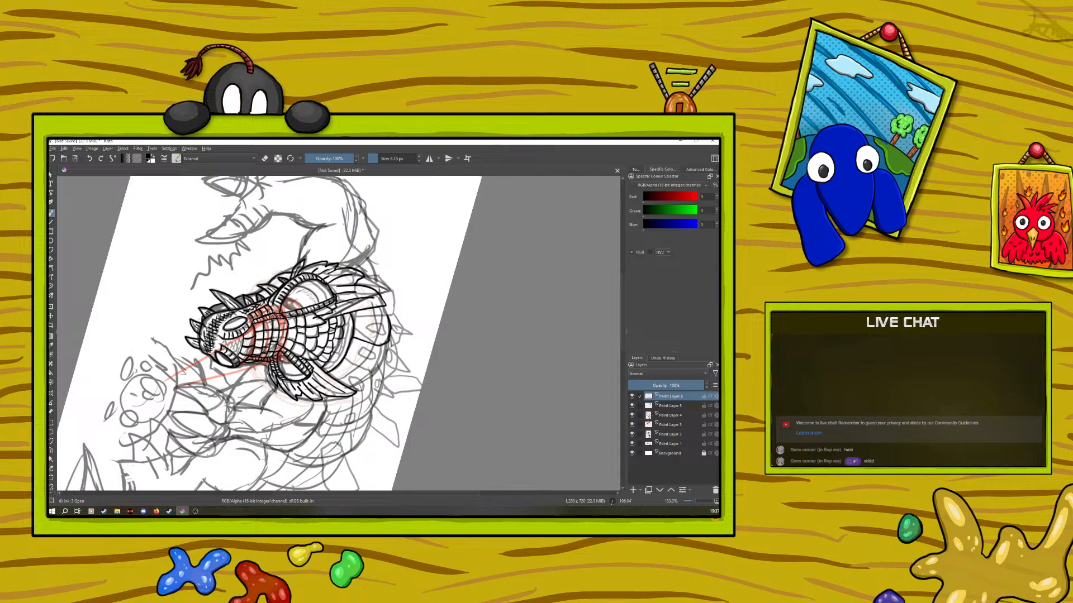
{"action": "left_click_drag", "start_coordinate": [341, 339], "coordinate": [339, 349]}
{"action": "right_click", "coordinate": [274, 299]}
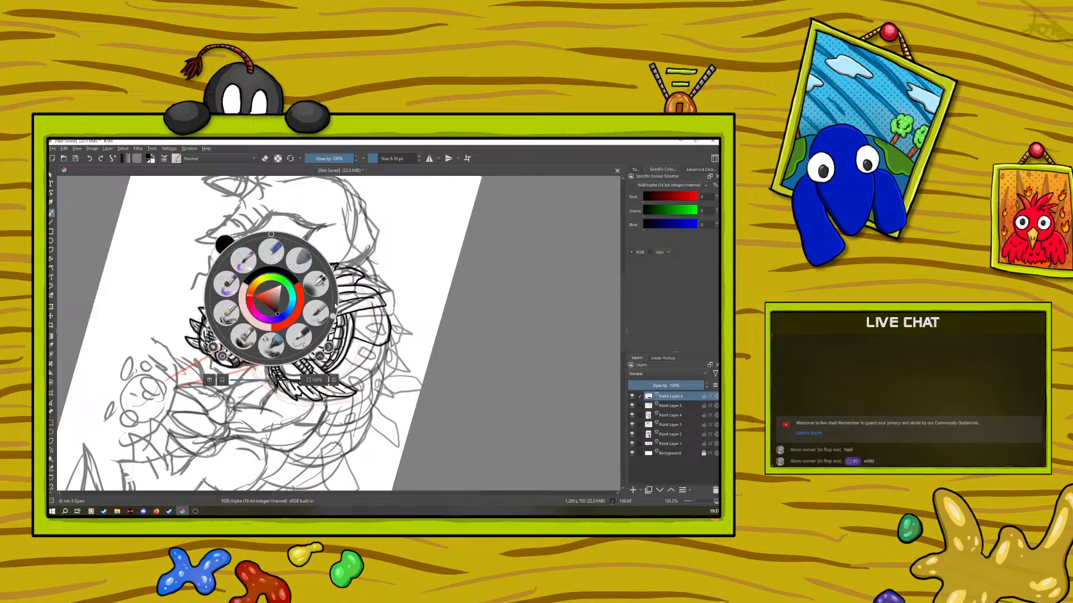
{"action": "mouse_move", "coordinate": [268, 230]}
{"action": "left_mouse_down"}
{"action": "mouse_move", "coordinate": [304, 237]}
{"action": "mouse_move", "coordinate": [204, 300]}
{"action": "mouse_move", "coordinate": [334, 323]}
{"action": "mouse_move", "coordinate": [271, 234]}
{"action": "left_mouse_up"}
{"action": "right_click", "coordinate": [271, 234]}
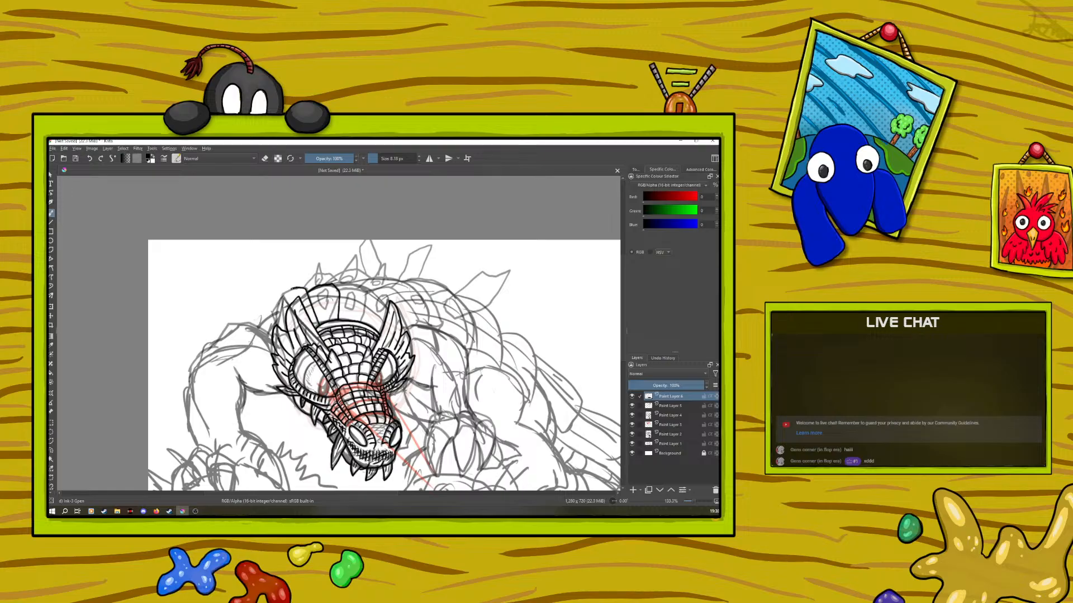
Step: Ink the collar's outer outline around both horns and its plate divisions
{"action": "left_click_drag", "start_coordinate": [279, 298], "coordinate": [264, 332]}
{"action": "left_click_drag", "start_coordinate": [367, 293], "coordinate": [360, 323]}
{"action": "mouse_move", "coordinate": [374, 284]}
{"action": "left_mouse_down"}
{"action": "mouse_move", "coordinate": [402, 294]}
{"action": "mouse_move", "coordinate": [414, 327]}
{"action": "left_mouse_up"}
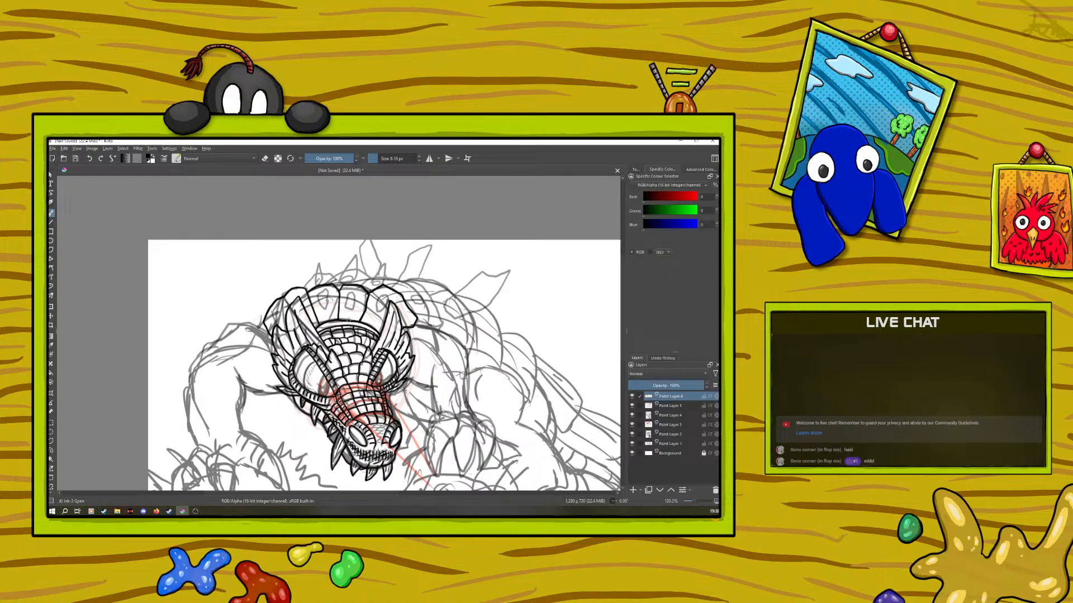
Step: Reinforce the collar's outer edge and ink a pointed ornament on the plate beside the near horn
{"action": "right_click", "coordinate": [226, 374]}
{"action": "left_click", "coordinate": [170, 245]}
{"action": "right_click", "coordinate": [288, 315]}
{"action": "left_click_drag", "start_coordinate": [288, 250], "coordinate": [347, 290]}
{"action": "right_click", "coordinate": [356, 319]}
{"action": "right_click", "coordinate": [356, 319]}
{"action": "left_click_drag", "start_coordinate": [416, 295], "coordinate": [420, 348]}
{"action": "right_click", "coordinate": [419, 347]}
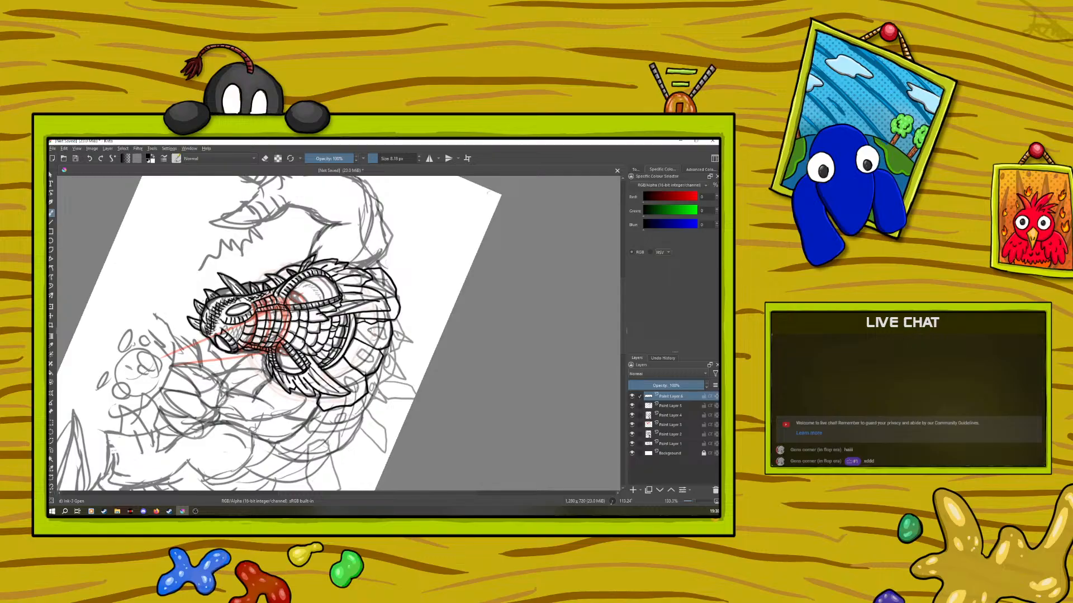
{"action": "left_click_drag", "start_coordinate": [388, 329], "coordinate": [385, 339]}
{"action": "right_click", "coordinate": [338, 332]}
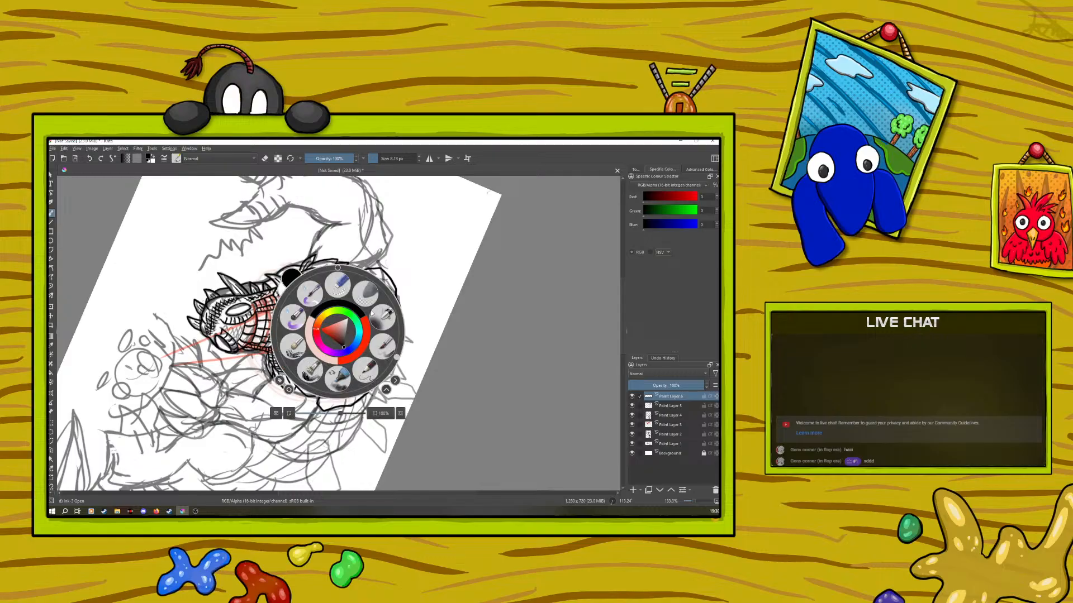
{"action": "left_click_drag", "start_coordinate": [397, 358], "coordinate": [353, 243]}
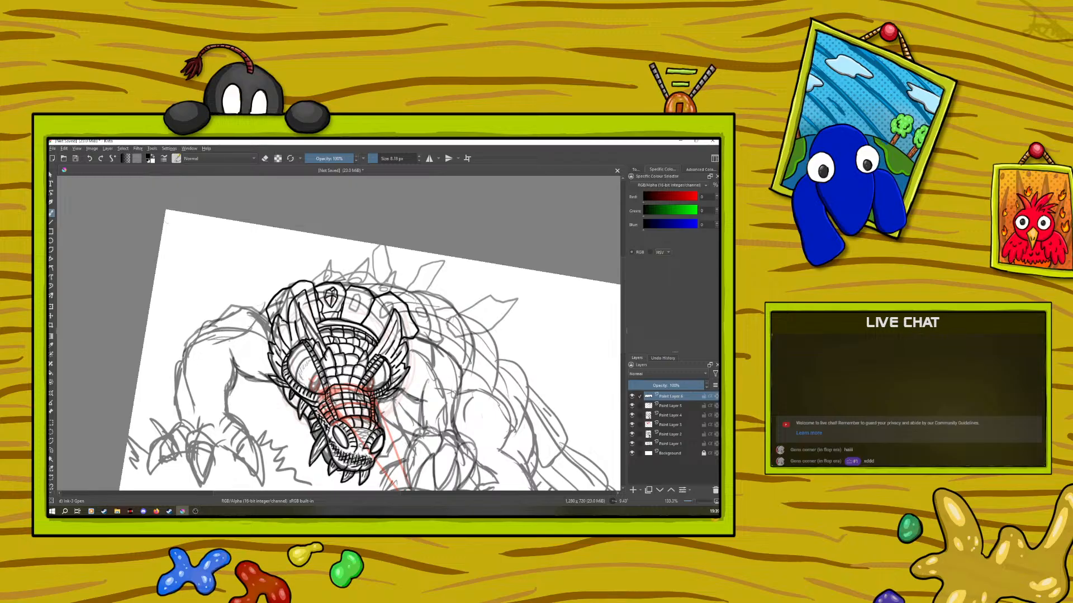
{"action": "right_click", "coordinate": [251, 310]}
{"action": "left_click_drag", "start_coordinate": [261, 247], "coordinate": [299, 352]}
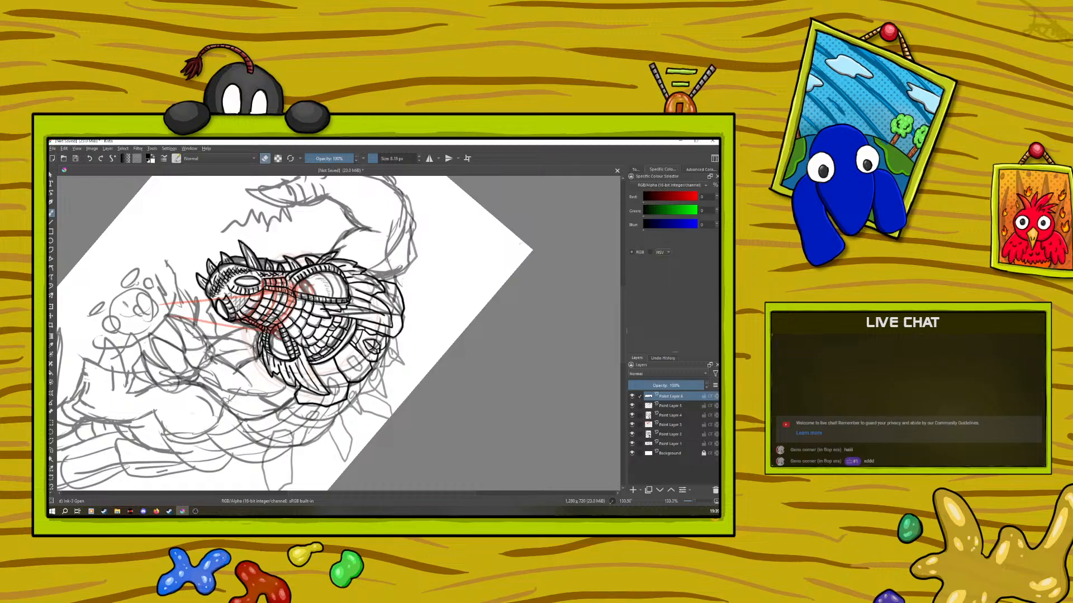
{"action": "key", "text": "e"}
{"action": "right_click", "coordinate": [330, 364]}
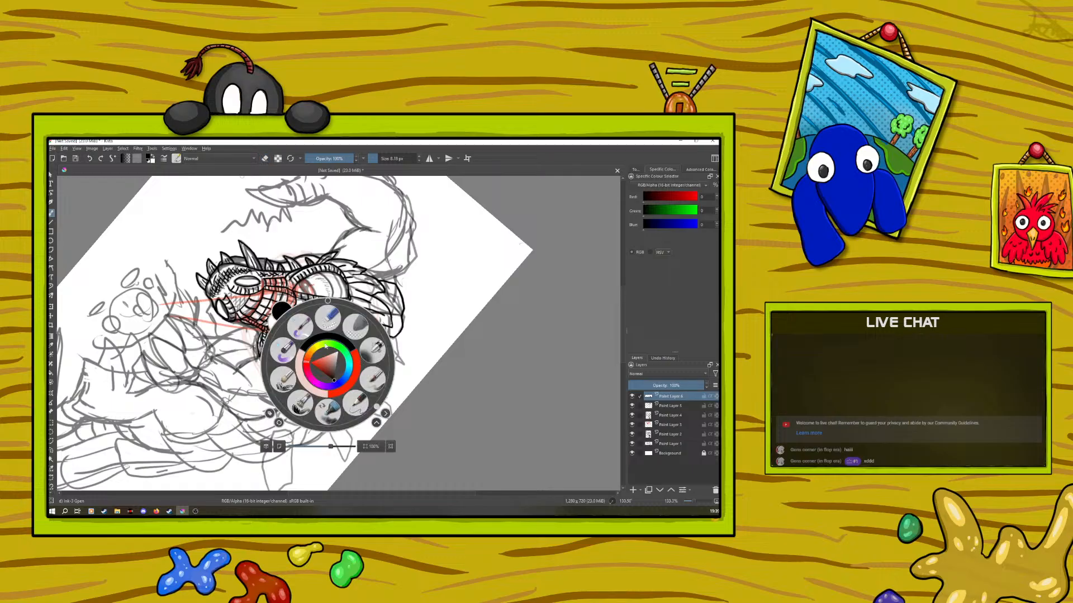
Step: Save the drawing as a Krita document named "tumbnail of non topic" in the "me" folder
{"action": "left_click", "coordinate": [76, 158]}
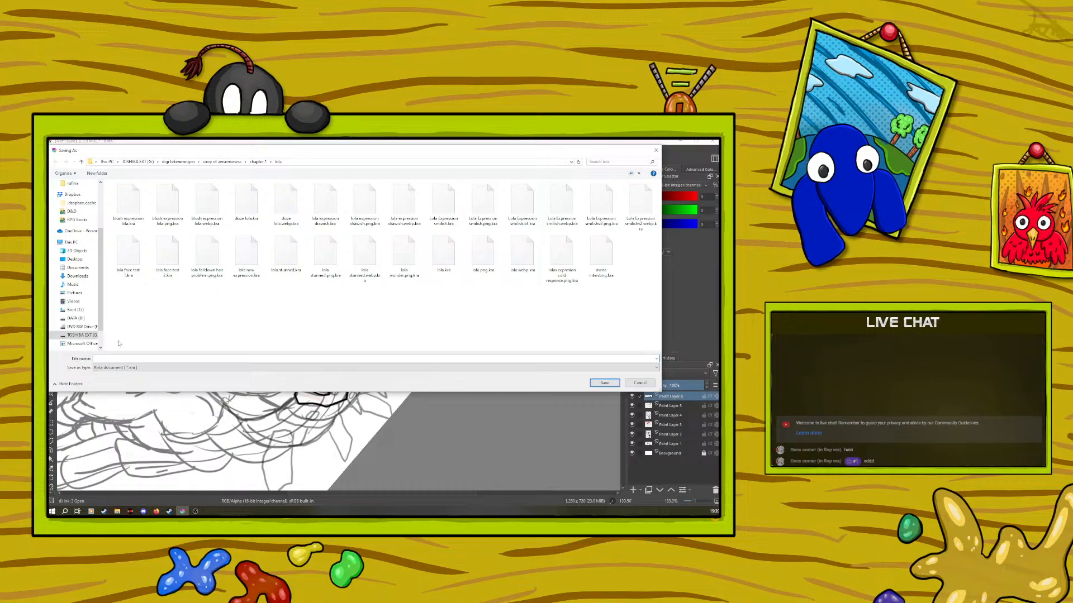
{"action": "left_click", "coordinate": [179, 161]}
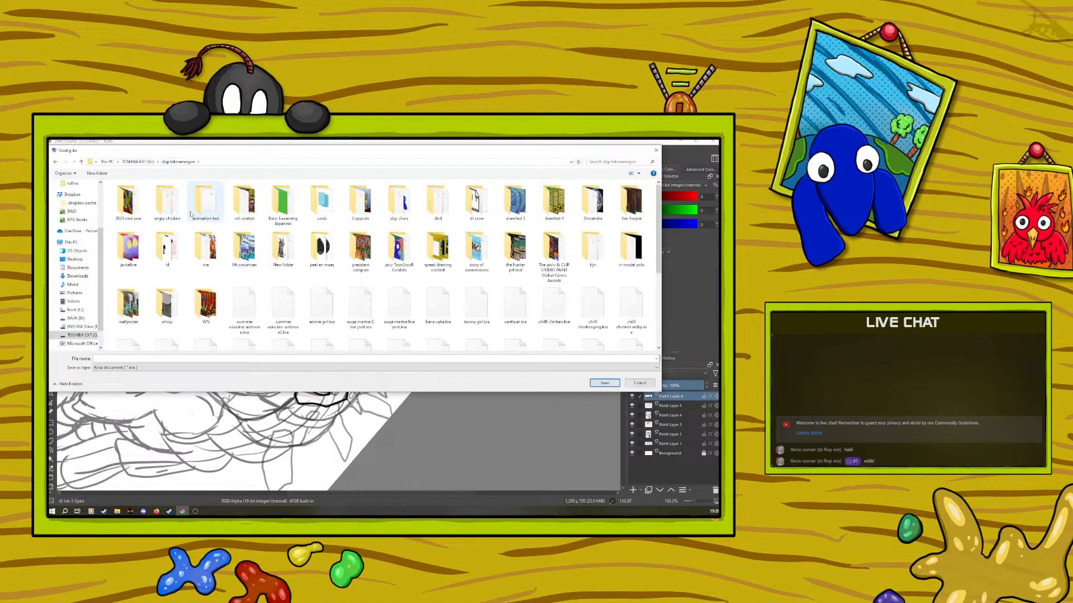
{"action": "double_click", "coordinate": [205, 251]}
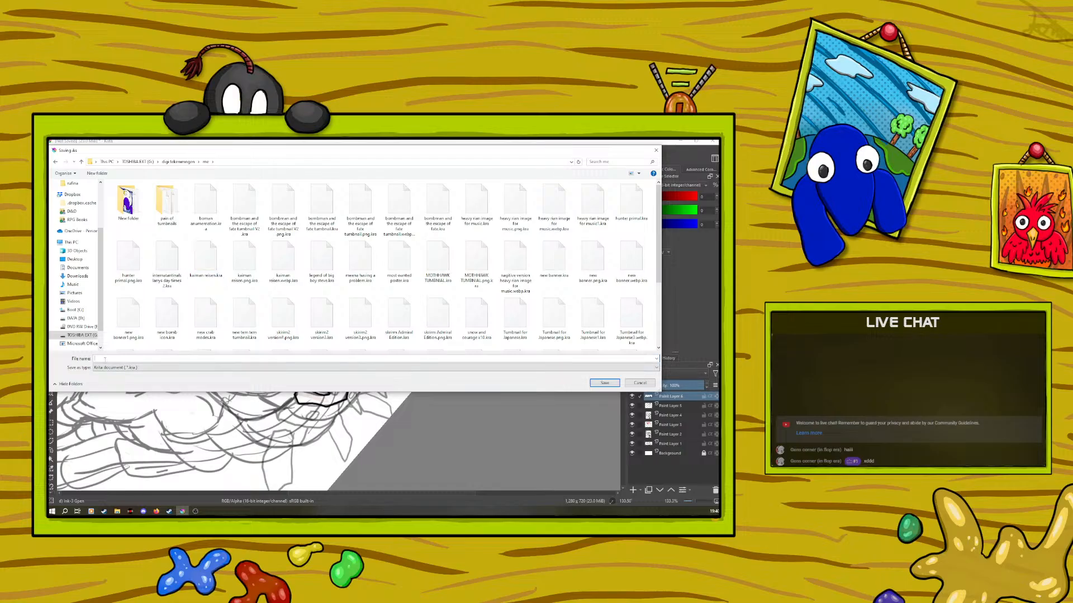
{"action": "type", "text": "tumbn"}
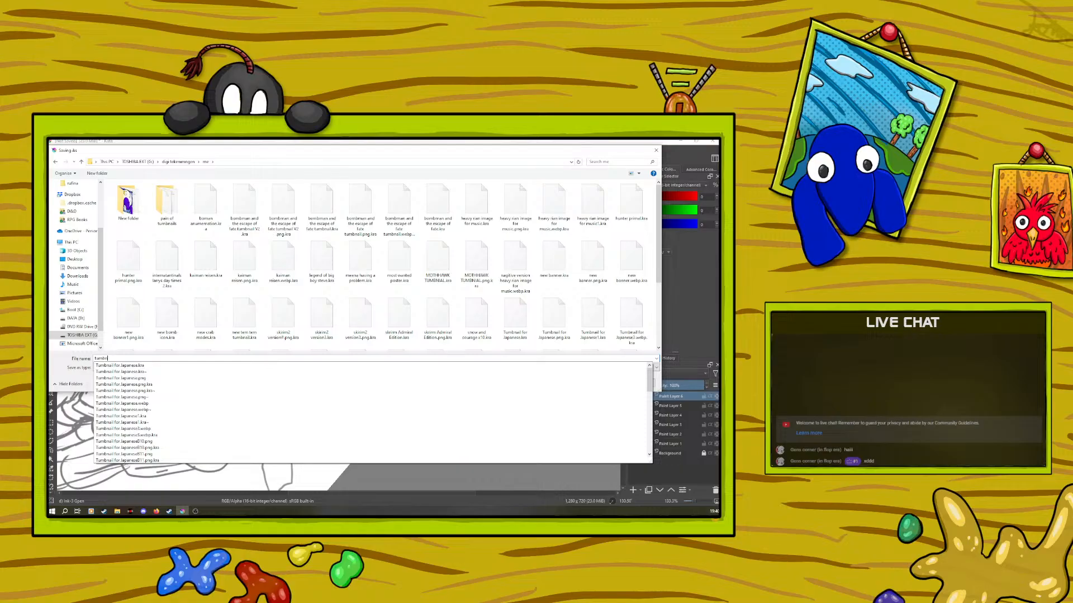
{"action": "type", "text": "ail ("}
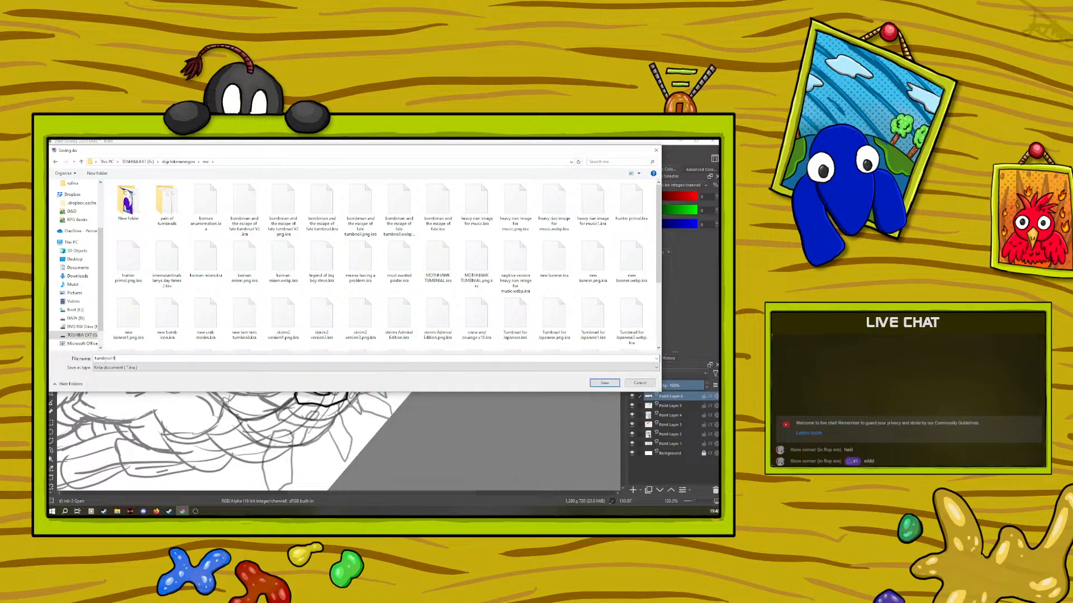
{"action": "key", "text": "BackSpace"}
{"action": "key", "text": "BackSpace"}
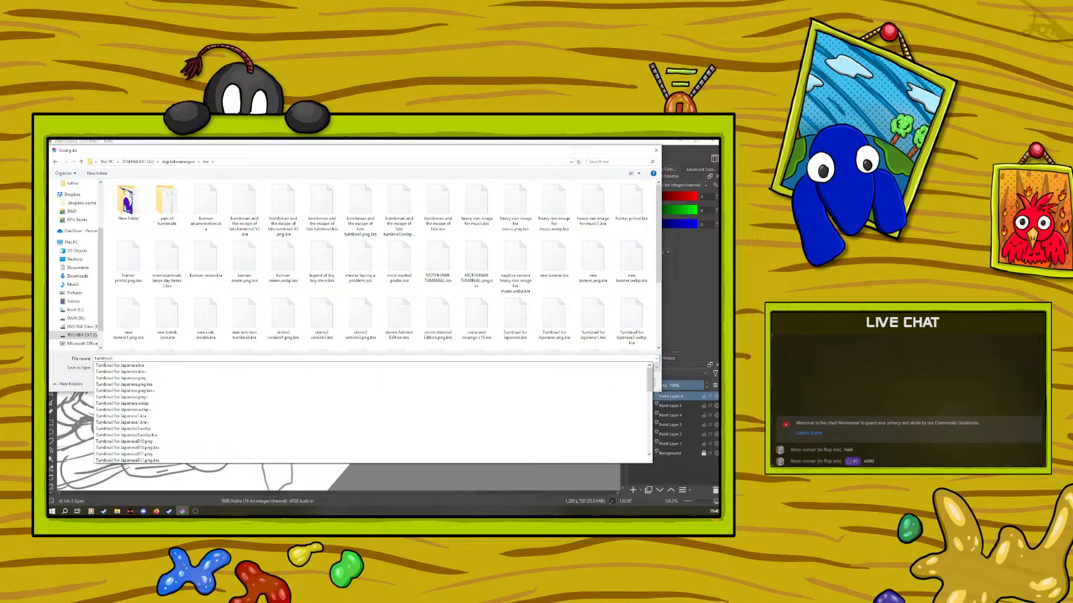
{"action": "type", "text": "("}
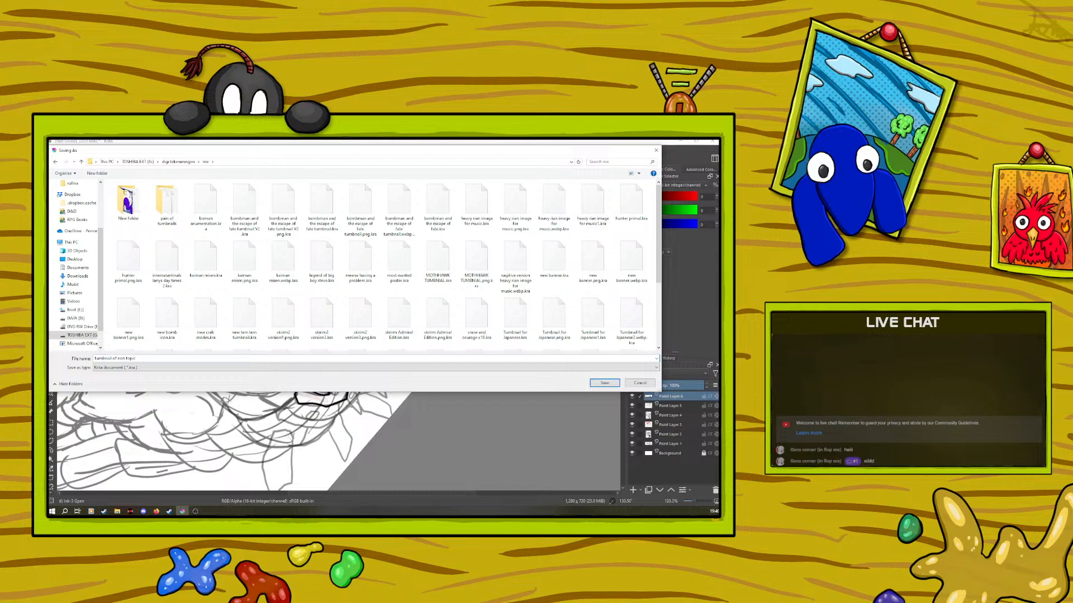
{"action": "left_click", "coordinate": [603, 384]}
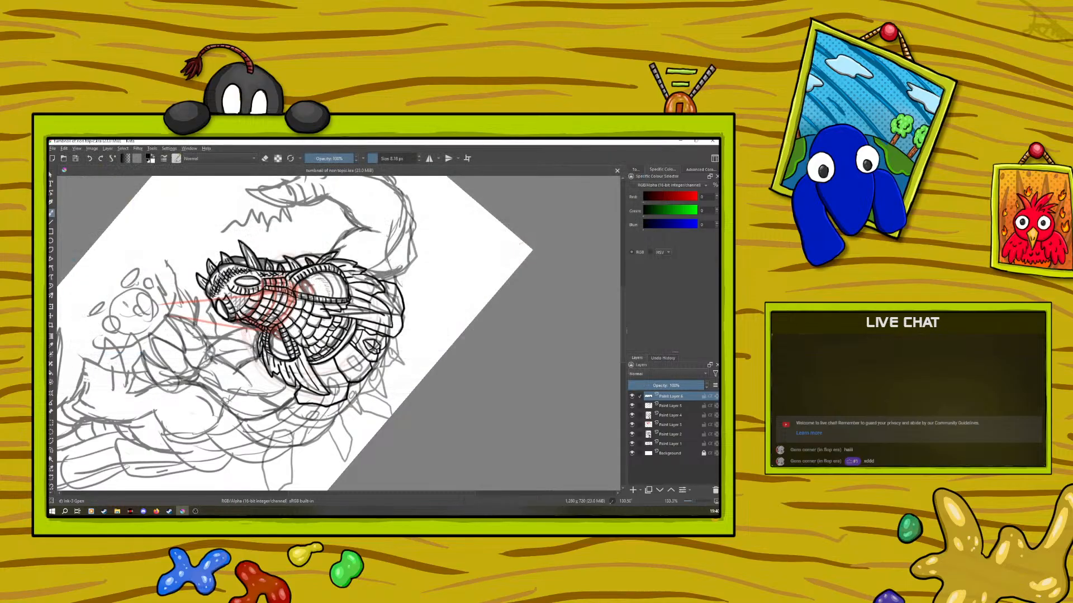
Step: Ink the details around the pointed ornament on the collar plate beside the near horn and erase stray marks
{"action": "right_click", "coordinate": [207, 397]}
{"action": "left_click_drag", "start_coordinate": [257, 439], "coordinate": [274, 383]}
{"action": "right_click", "coordinate": [274, 384]}
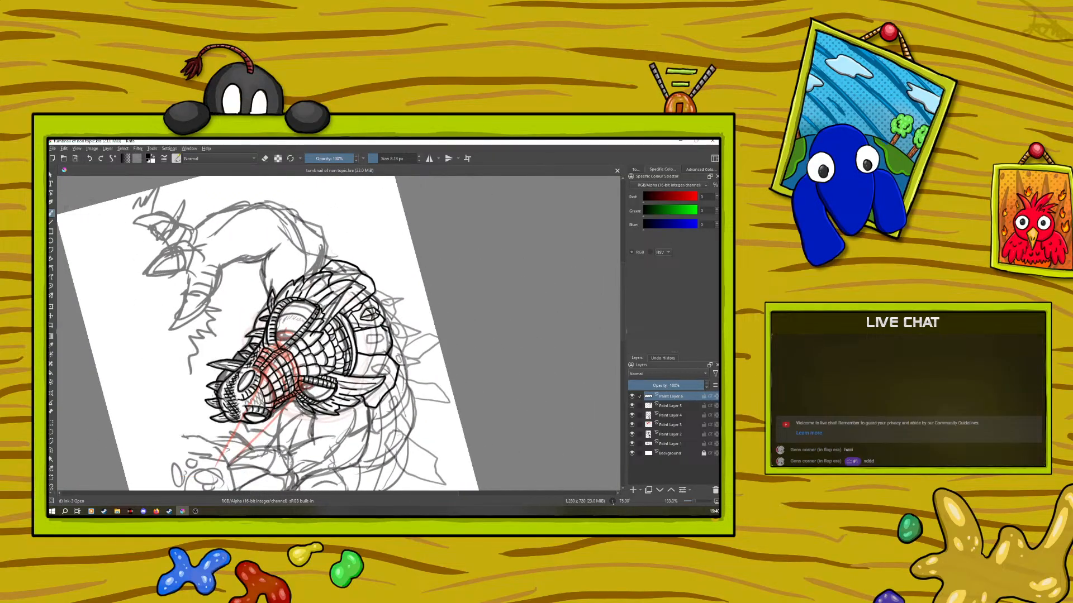
{"action": "left_click_drag", "start_coordinate": [389, 352], "coordinate": [390, 339]}
{"action": "left_click", "coordinate": [265, 158]}
{"action": "left_click", "coordinate": [267, 160]}
{"action": "left_click", "coordinate": [267, 159]}
{"action": "left_click", "coordinate": [265, 160]}
{"action": "right_click", "coordinate": [310, 308]}
{"action": "left_click_drag", "start_coordinate": [372, 292], "coordinate": [302, 245]}
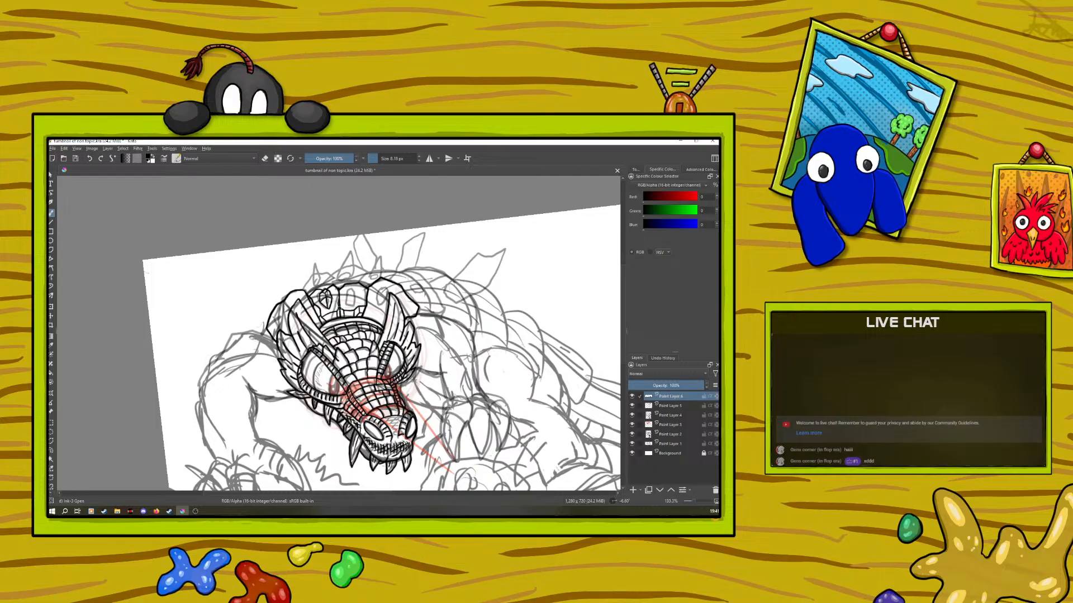
Step: Ink a second pointed ornament on the neighbouring collar plate between the horns and tidy it with the eraser
{"action": "right_click", "coordinate": [305, 250]}
{"action": "right_click", "coordinate": [305, 250]}
{"action": "right_click", "coordinate": [253, 258]}
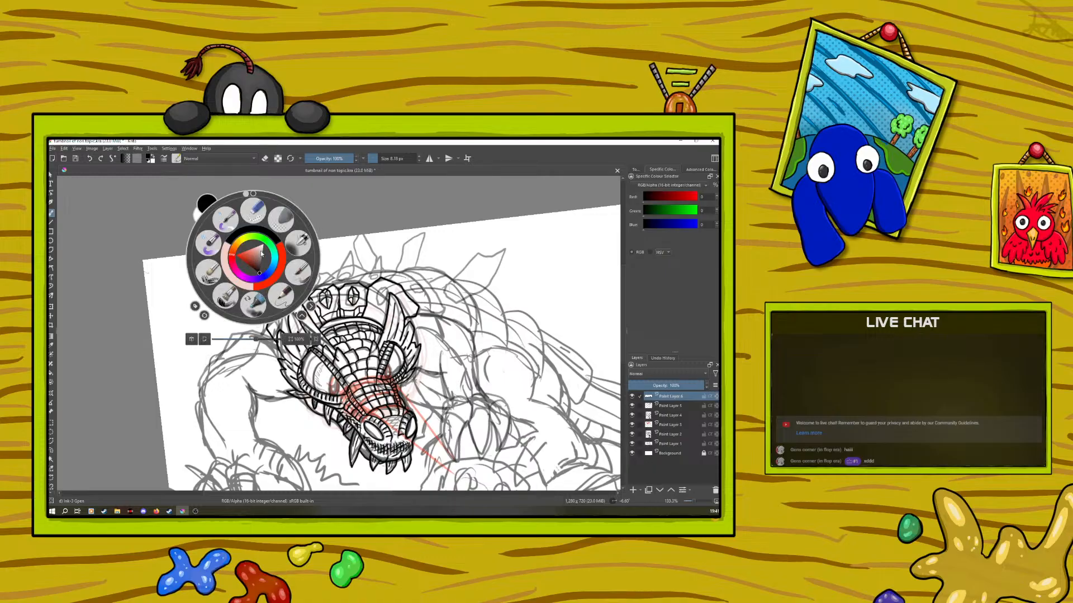
{"action": "right_click", "coordinate": [253, 258]}
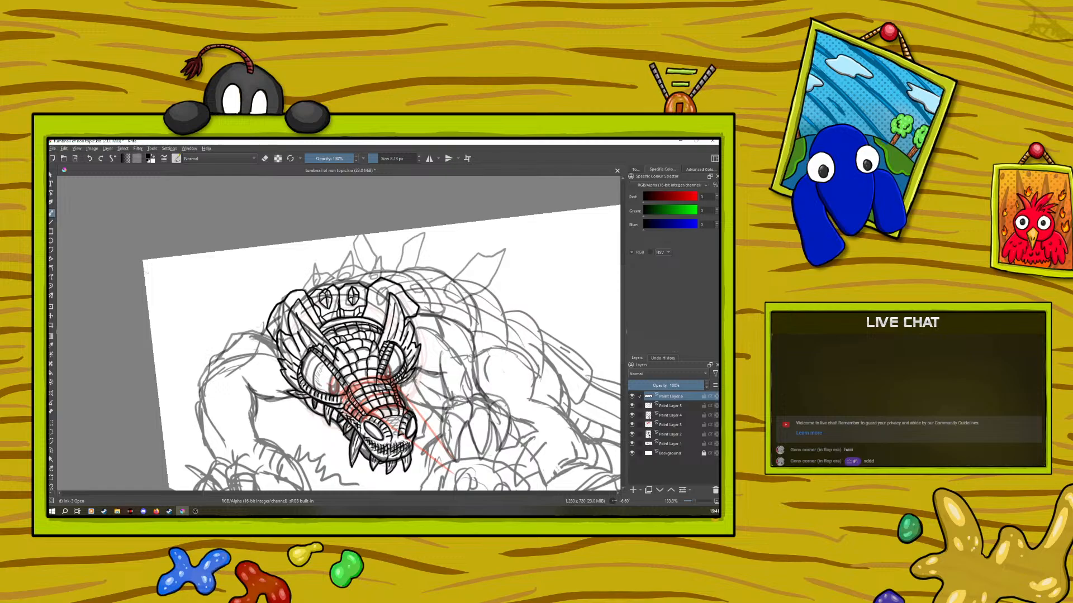
{"action": "key", "text": "e"}
{"action": "left_click", "coordinate": [264, 159]}
{"action": "key", "text": "e"}
{"action": "left_click", "coordinate": [266, 160]}
Step: Try inking a mark on the collar plate beside the near horn's tip and undo it
{"action": "right_click", "coordinate": [193, 368]}
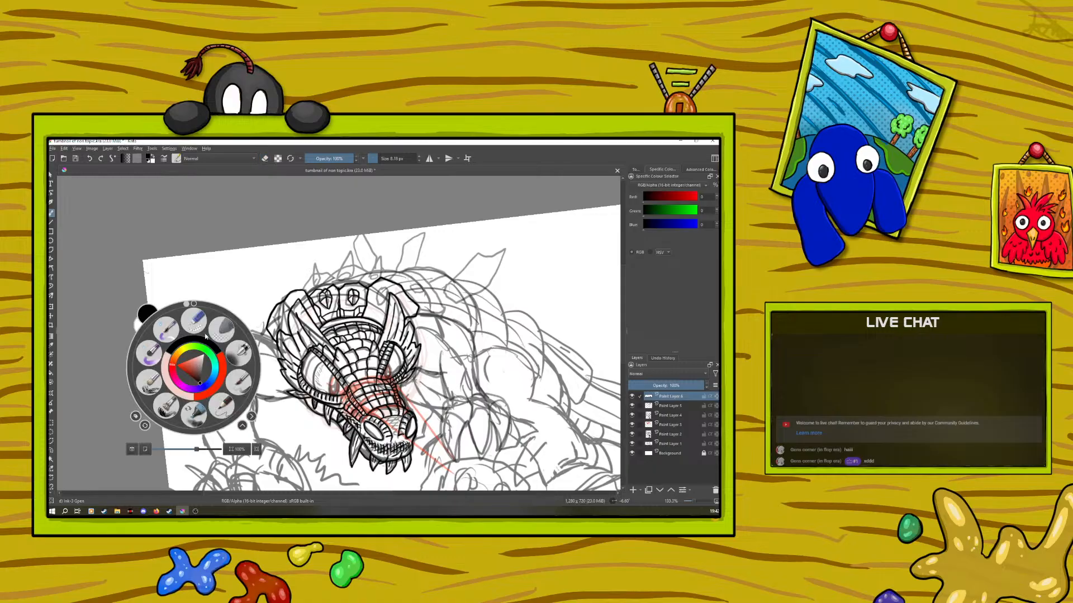
{"action": "mouse_move", "coordinate": [190, 309]}
{"action": "left_mouse_down"}
{"action": "mouse_move", "coordinate": [95, 317]}
{"action": "mouse_move", "coordinate": [165, 383]}
{"action": "mouse_move", "coordinate": [134, 338]}
{"action": "mouse_move", "coordinate": [205, 319]}
{"action": "left_mouse_up"}
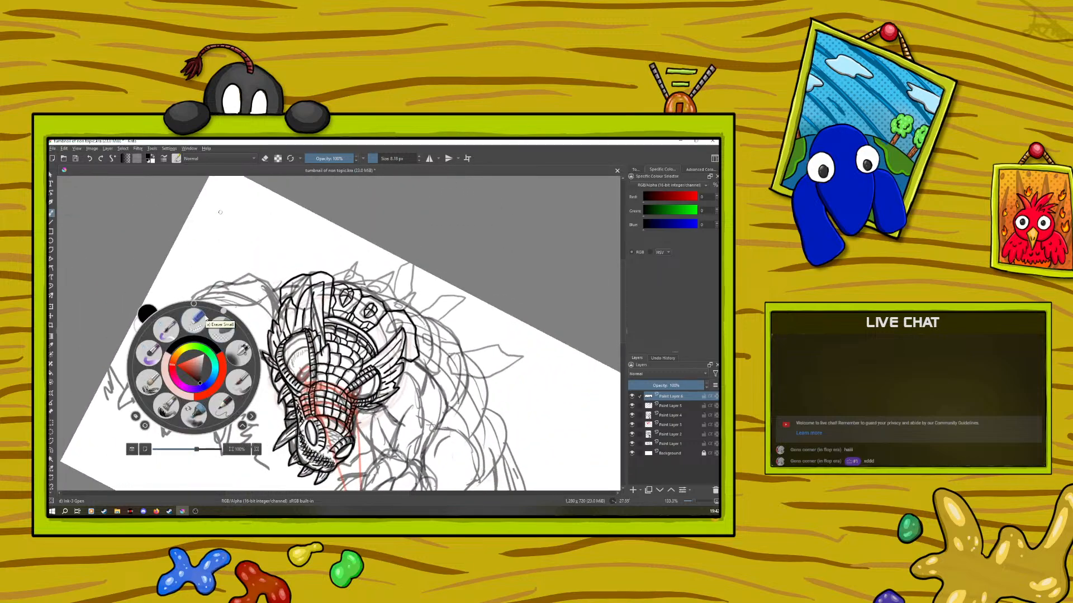
{"action": "left_click", "coordinate": [268, 173]}
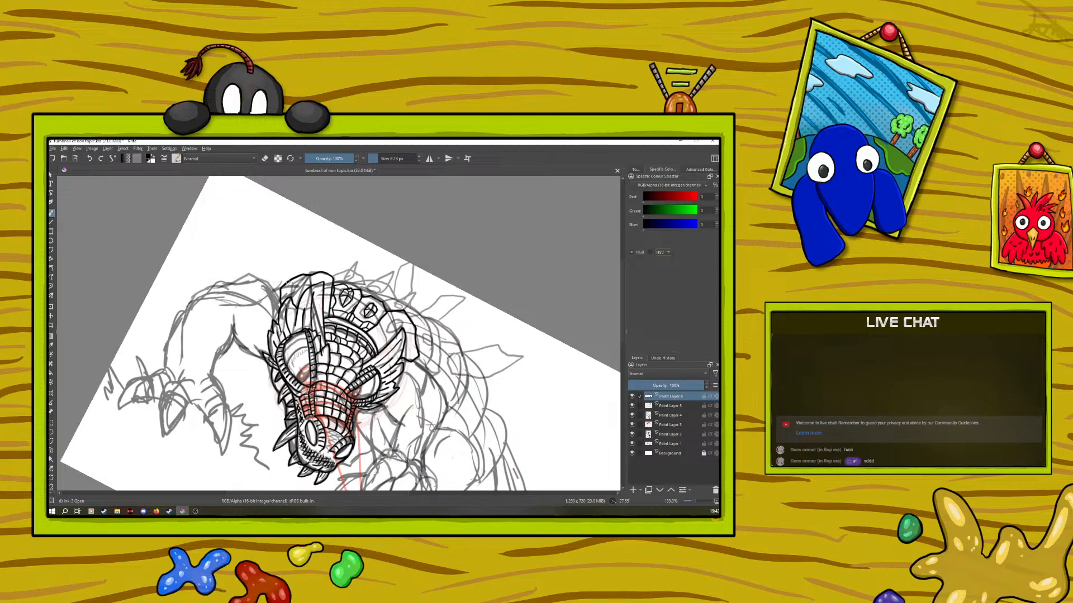
{"action": "left_click_drag", "start_coordinate": [287, 282], "coordinate": [290, 290]}
{"action": "left_click", "coordinate": [265, 159]}
{"action": "right_click", "coordinate": [229, 334]}
{"action": "left_click_drag", "start_coordinate": [258, 278], "coordinate": [287, 361]}
{"action": "left_click", "coordinate": [85, 171]}
{"action": "left_click", "coordinate": [90, 160]}
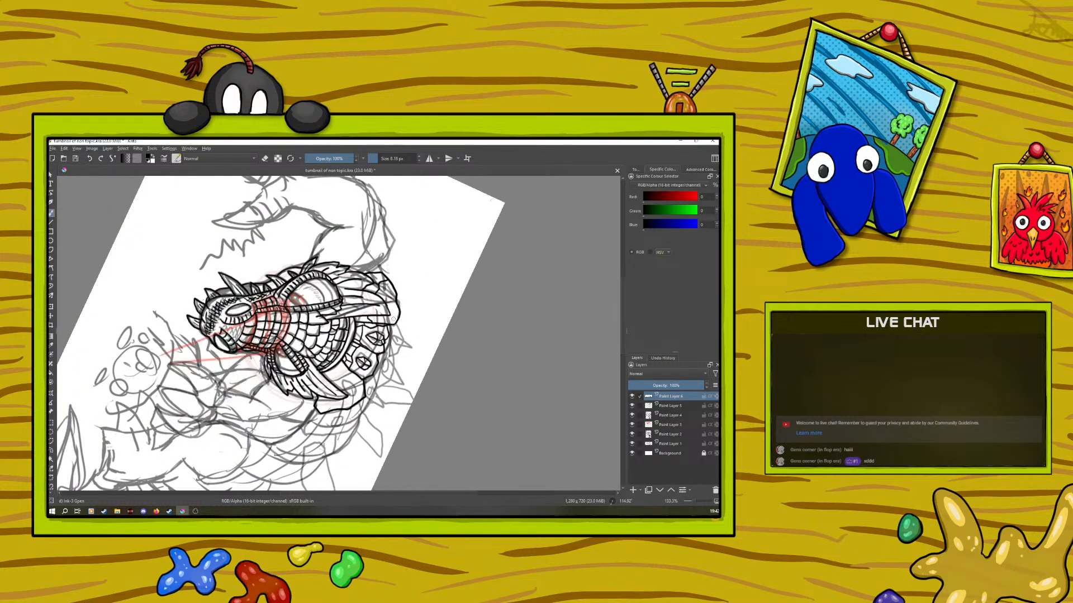
Step: Touch up the collar plate lines around the near horn, alternating between inking and erasing
{"action": "left_click", "coordinate": [265, 159]}
{"action": "left_click", "coordinate": [266, 159]}
{"action": "left_click", "coordinate": [266, 159]}
{"action": "right_click", "coordinate": [340, 250]}
{"action": "left_click_drag", "start_coordinate": [398, 277], "coordinate": [305, 208]}
{"action": "left_click", "coordinate": [305, 208]}
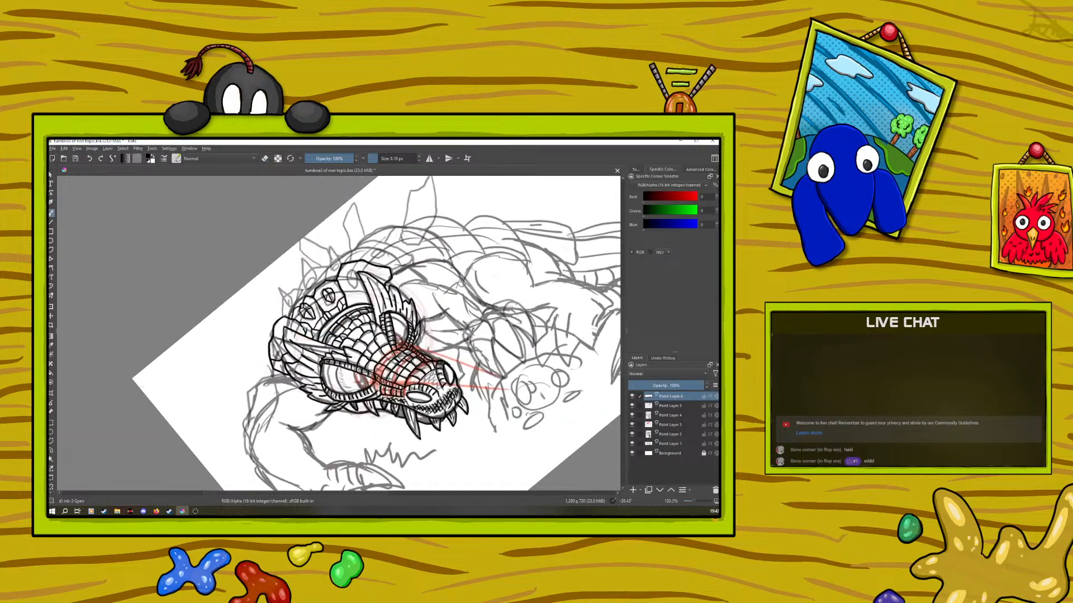
{"action": "left_click", "coordinate": [266, 159]}
{"action": "left_click", "coordinate": [268, 157]}
{"action": "right_click", "coordinate": [197, 332]}
{"action": "left_click_drag", "start_coordinate": [143, 300], "coordinate": [238, 221]}
{"action": "left_click", "coordinate": [237, 221]}
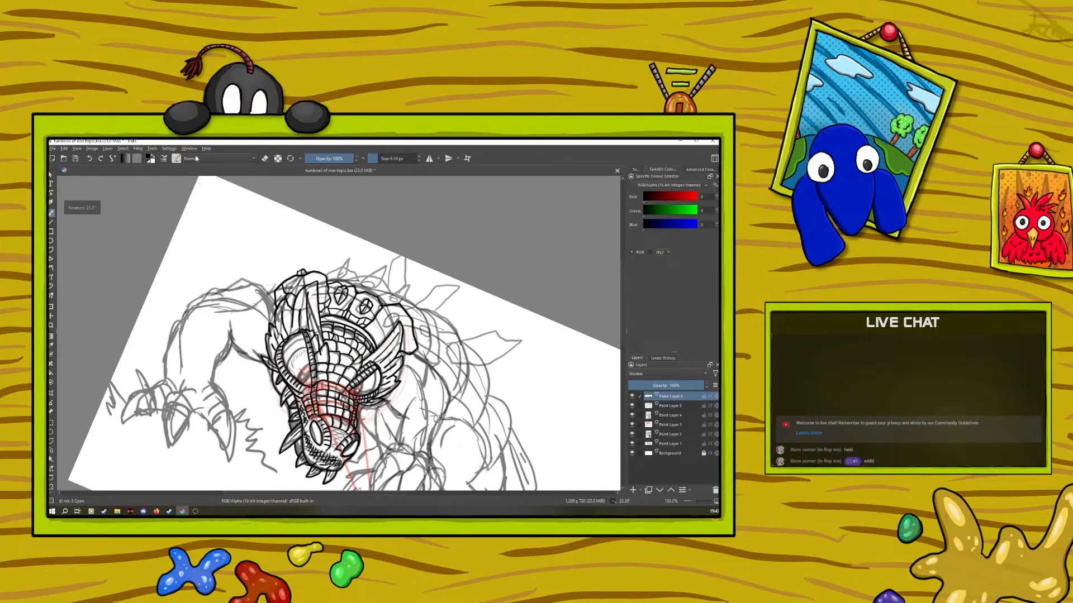
Step: Try inking a pointed ornament rising above the collar plate behind the near horn, check it zoomed out and undo it
{"action": "left_click", "coordinate": [89, 159]}
{"action": "left_click_drag", "start_coordinate": [310, 270], "coordinate": [304, 255]}
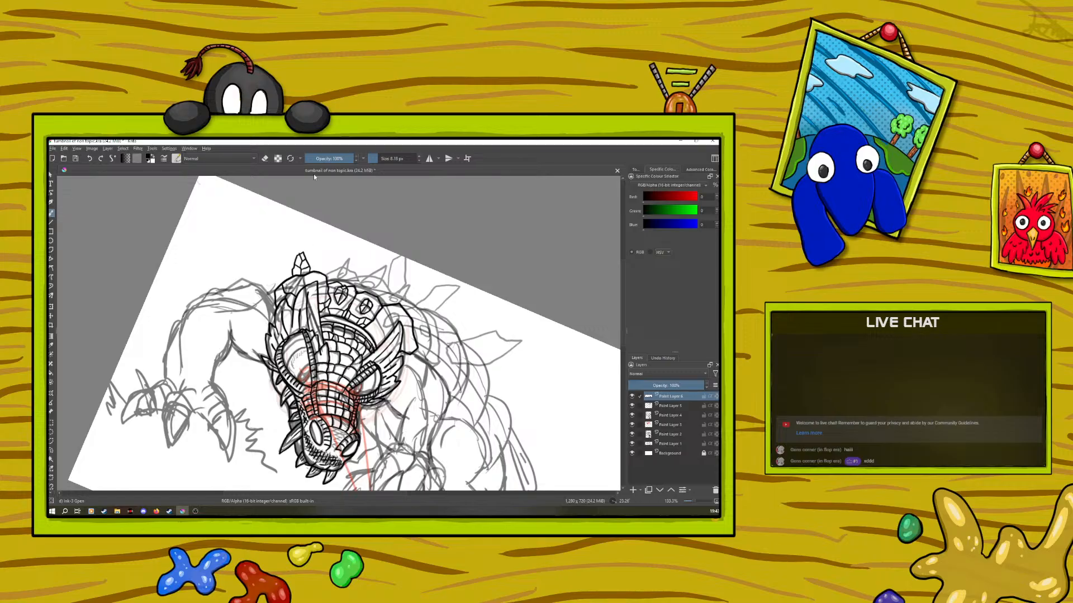
{"action": "left_click", "coordinate": [691, 501]}
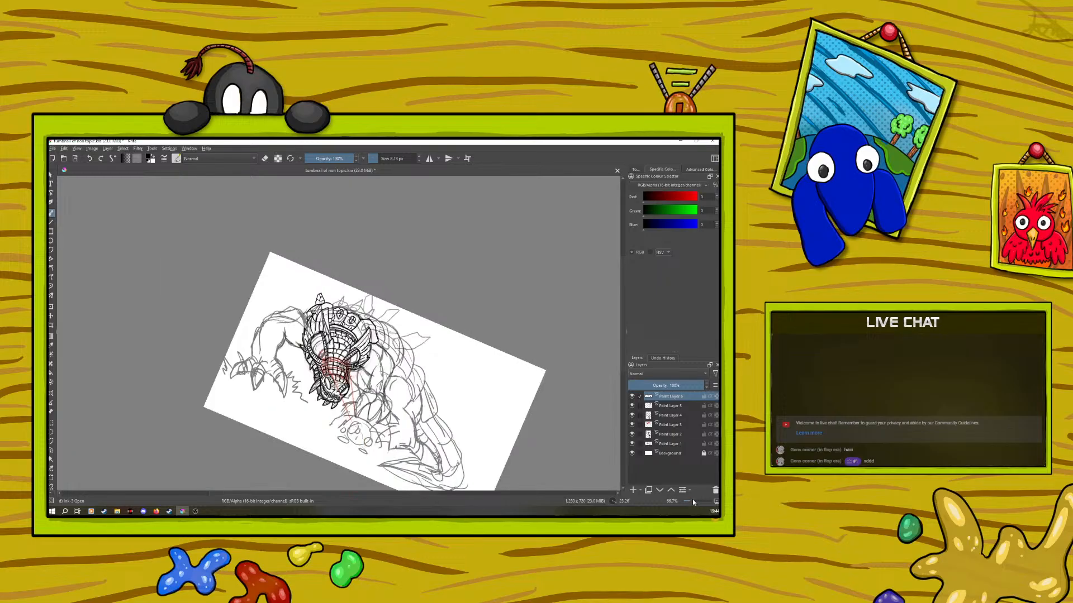
{"action": "left_click", "coordinate": [690, 501]}
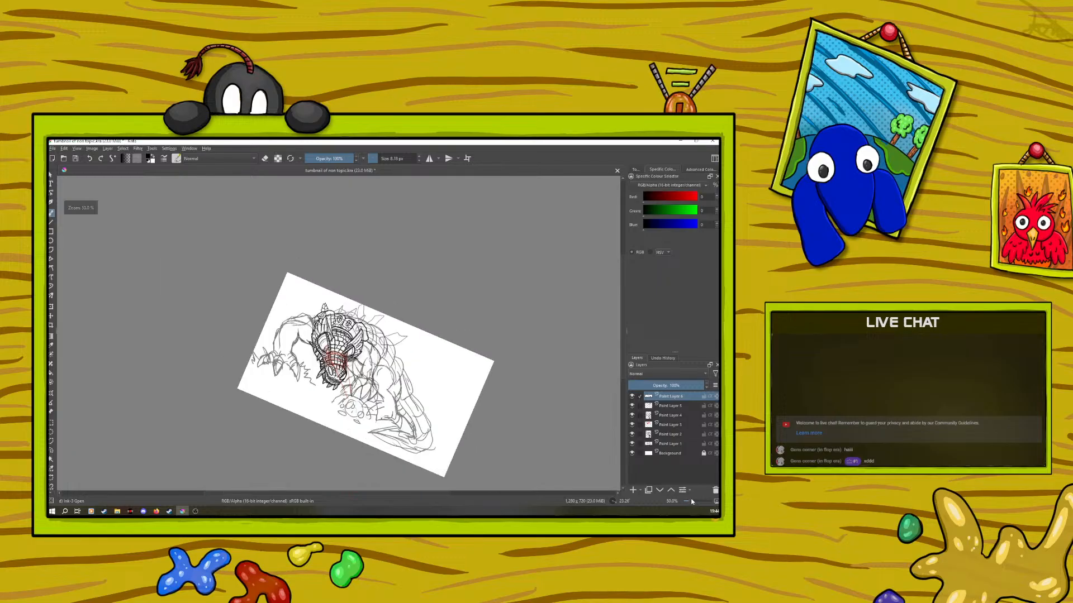
{"action": "left_click_drag", "start_coordinate": [691, 500], "coordinate": [696, 499]}
{"action": "left_click", "coordinate": [89, 158]}
{"action": "left_click", "coordinate": [89, 158]}
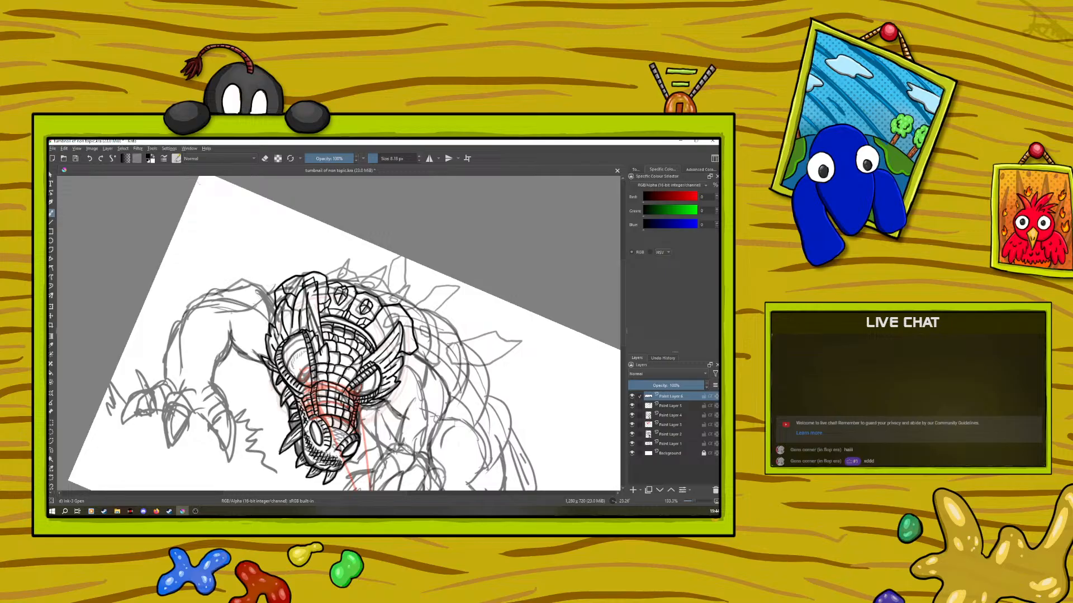
Step: Ink a small pointed ornament inside the collar plate behind the near horn's tip, erasing stray lines
{"action": "left_click", "coordinate": [690, 502]}
{"action": "left_click_drag", "start_coordinate": [692, 501], "coordinate": [697, 504]}
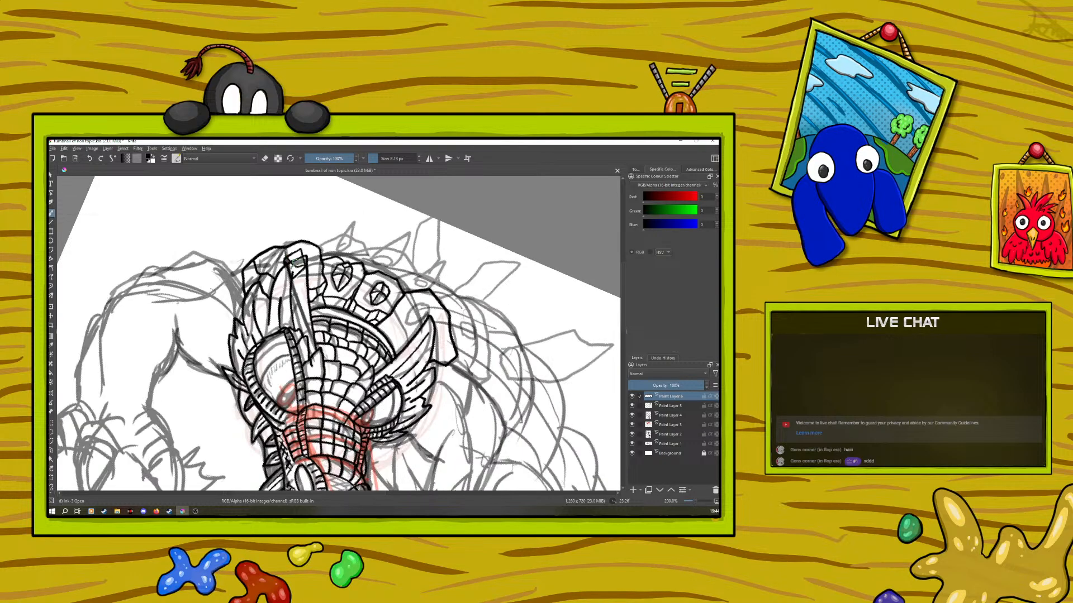
{"action": "left_click_drag", "start_coordinate": [300, 257], "coordinate": [292, 253]}
{"action": "left_click", "coordinate": [265, 158]}
{"action": "left_click_drag", "start_coordinate": [292, 275], "coordinate": [293, 262]}
{"action": "left_click", "coordinate": [265, 159]}
{"action": "left_click_drag", "start_coordinate": [287, 257], "coordinate": [280, 272]}
{"action": "left_click", "coordinate": [265, 159]}
{"action": "left_click", "coordinate": [265, 159]}
Step: Sketch the first ink lines of an ornament on the outermost collar plate past the near horn, undoing a misplaced stroke
{"action": "scroll", "coordinate": [689, 500], "scroll_direction": "down", "scroll_amount": 4}
{"action": "scroll", "coordinate": [688, 500], "scroll_direction": "up", "scroll_amount": 2}
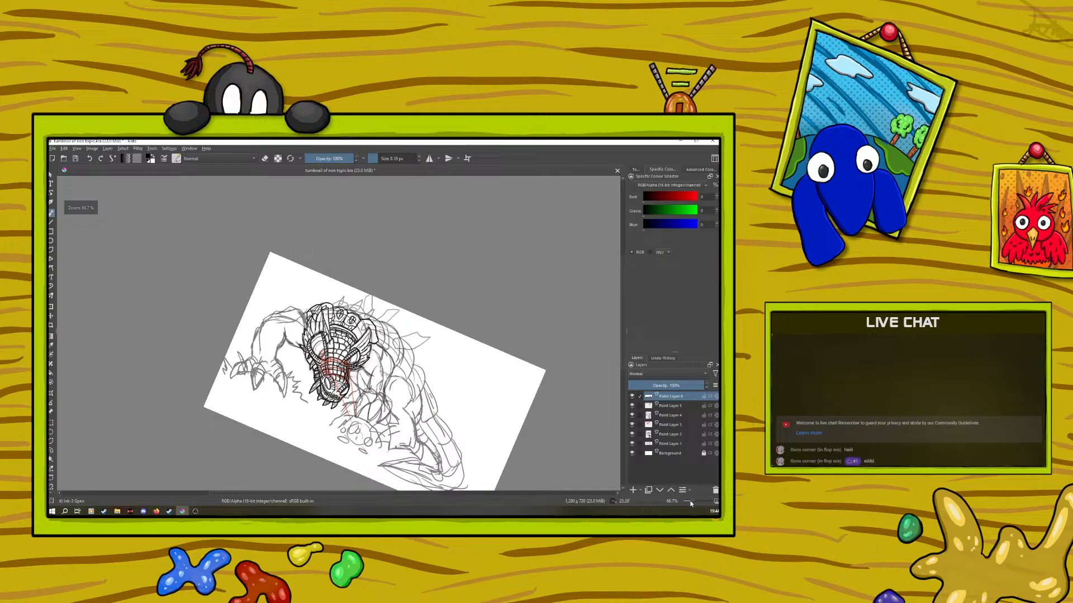
{"action": "scroll", "coordinate": [691, 500], "scroll_direction": "down", "scroll_amount": 1}
{"action": "scroll", "coordinate": [690, 500], "scroll_direction": "up", "scroll_amount": 3}
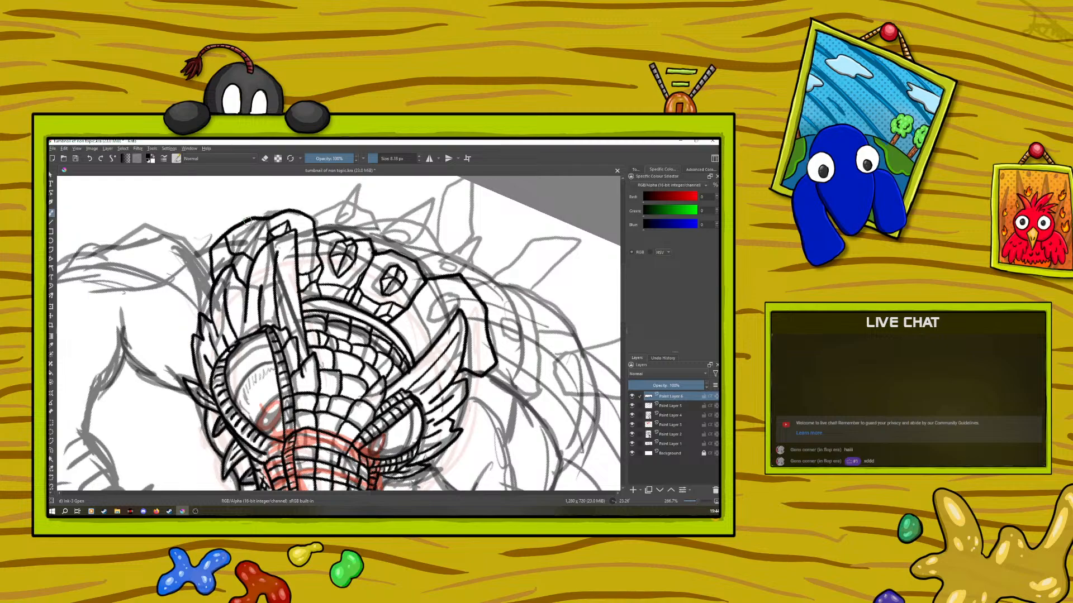
{"action": "left_click_drag", "start_coordinate": [260, 234], "coordinate": [266, 241]}
{"action": "left_click", "coordinate": [90, 159]}
{"action": "left_click_drag", "start_coordinate": [257, 219], "coordinate": [269, 233]}
{"action": "key", "text": "e"}
{"action": "left_click_drag", "start_coordinate": [697, 501], "coordinate": [696, 500]}
{"action": "key", "text": "e"}
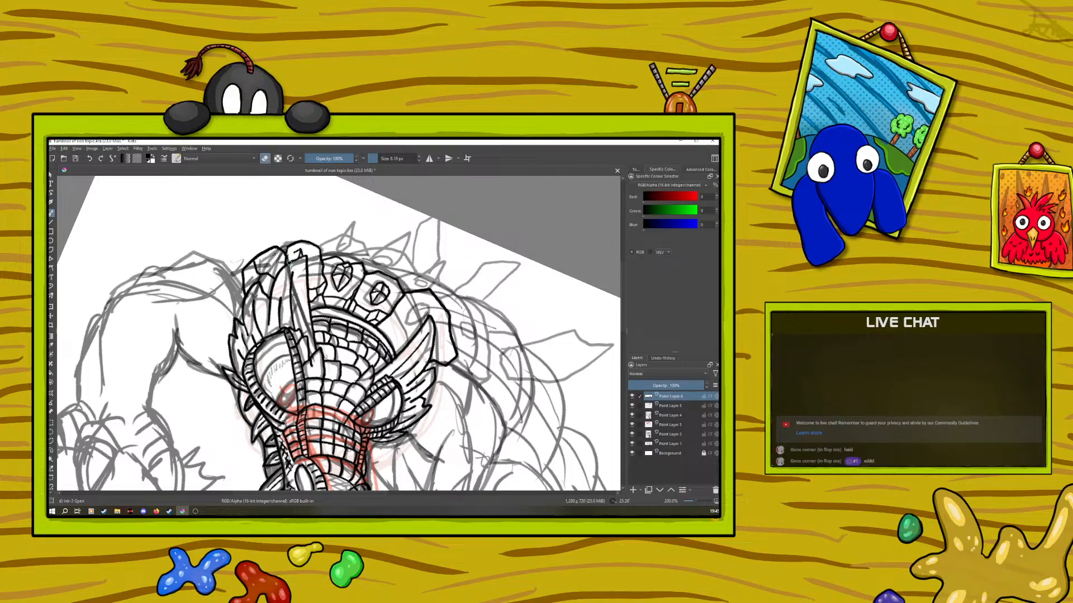
Step: Refine the ornament behind the near horn's tip and ink a gem-shaped ornament on the outermost collar plate beside it
{"action": "left_click_drag", "start_coordinate": [300, 252], "coordinate": [300, 258]}
{"action": "left_click", "coordinate": [262, 158]}
{"action": "left_click", "coordinate": [265, 159]}
{"action": "left_click_drag", "start_coordinate": [692, 501], "coordinate": [696, 501]}
{"action": "mouse_move", "coordinate": [266, 264]}
{"action": "left_mouse_down"}
{"action": "mouse_move", "coordinate": [271, 255]}
{"action": "mouse_move", "coordinate": [274, 273]}
{"action": "left_mouse_up"}
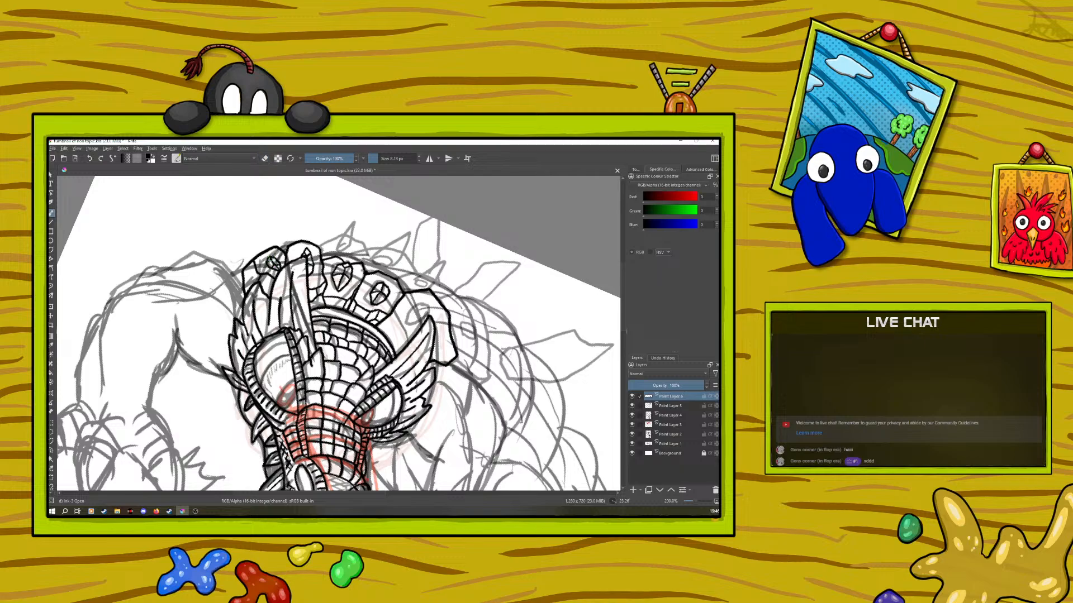
{"action": "left_click", "coordinate": [266, 159]}
{"action": "left_click", "coordinate": [266, 159]}
{"action": "left_click_drag", "start_coordinate": [695, 498], "coordinate": [695, 498]}
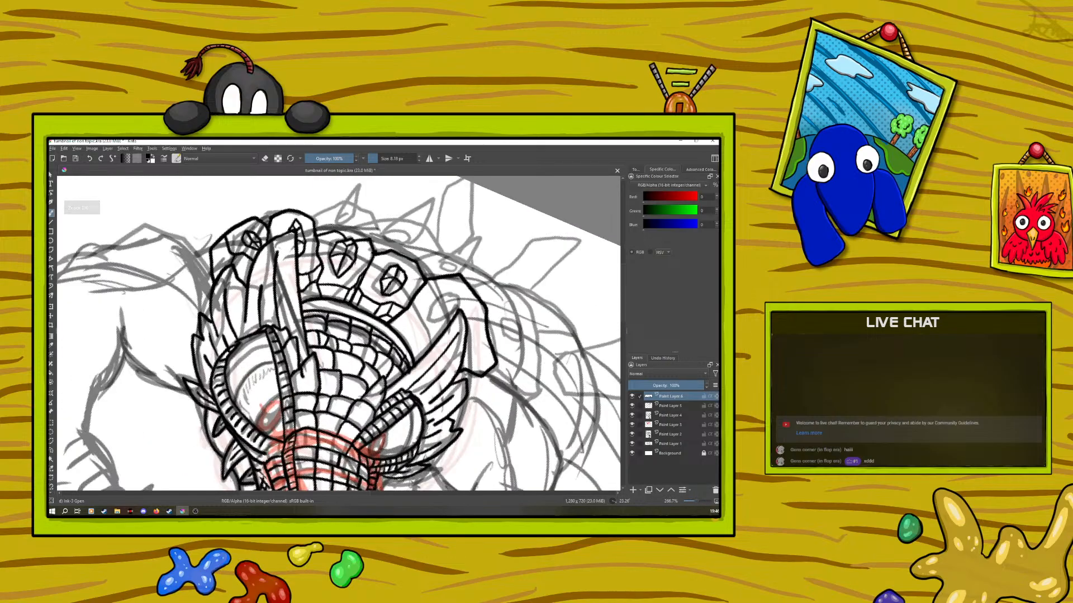
Step: Save the drawing with the newly inked collar ornaments
{"action": "right_click", "coordinate": [307, 368]}
{"action": "left_click_drag", "start_coordinate": [307, 368], "coordinate": [82, 158]}
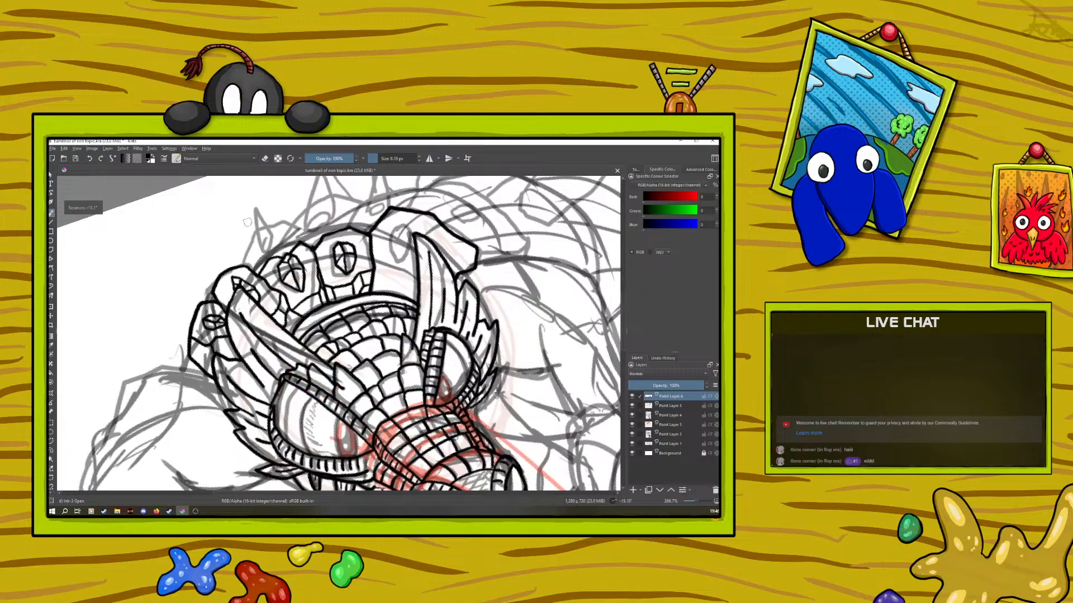
{"action": "left_click", "coordinate": [77, 160]}
Step: Ink the inner edge and a gem-shaped ornament on the collar plate behind the far horn, undoing misplaced strokes
{"action": "left_click_drag", "start_coordinate": [306, 494], "coordinate": [332, 493]}
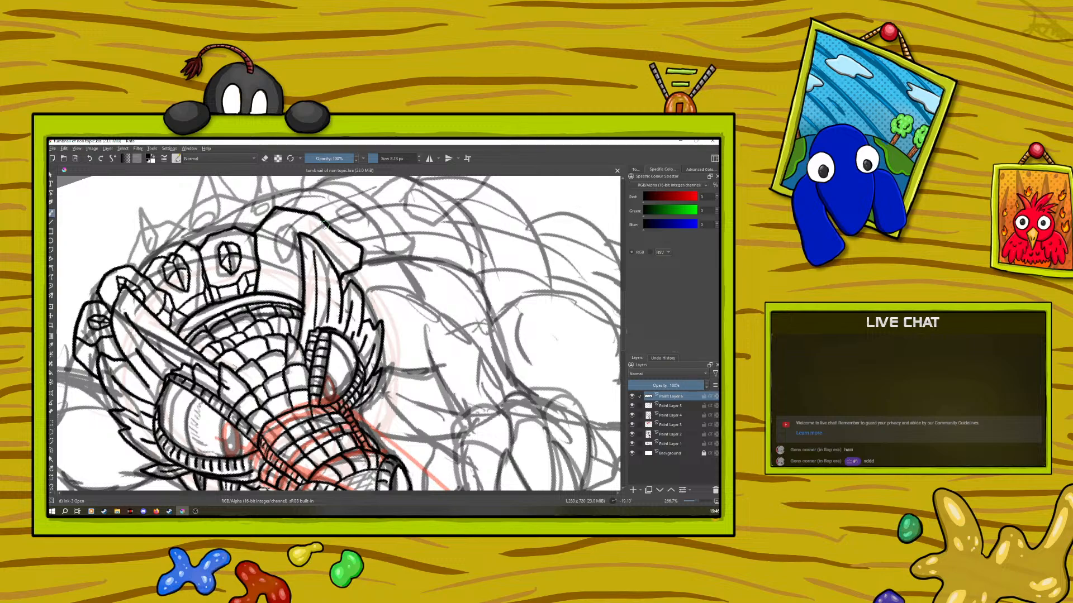
{"action": "mouse_move", "coordinate": [323, 226]}
{"action": "left_mouse_down"}
{"action": "mouse_move", "coordinate": [292, 284]}
{"action": "mouse_move", "coordinate": [260, 274]}
{"action": "left_mouse_up"}
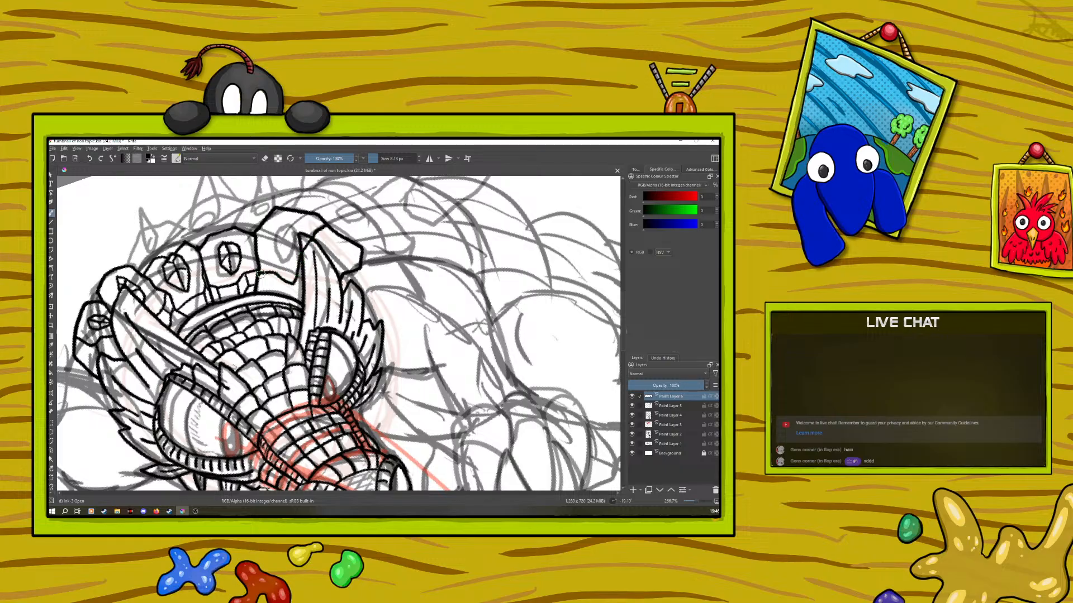
{"action": "key", "text": "ctrl+z"}
{"action": "right_click", "coordinate": [194, 296]}
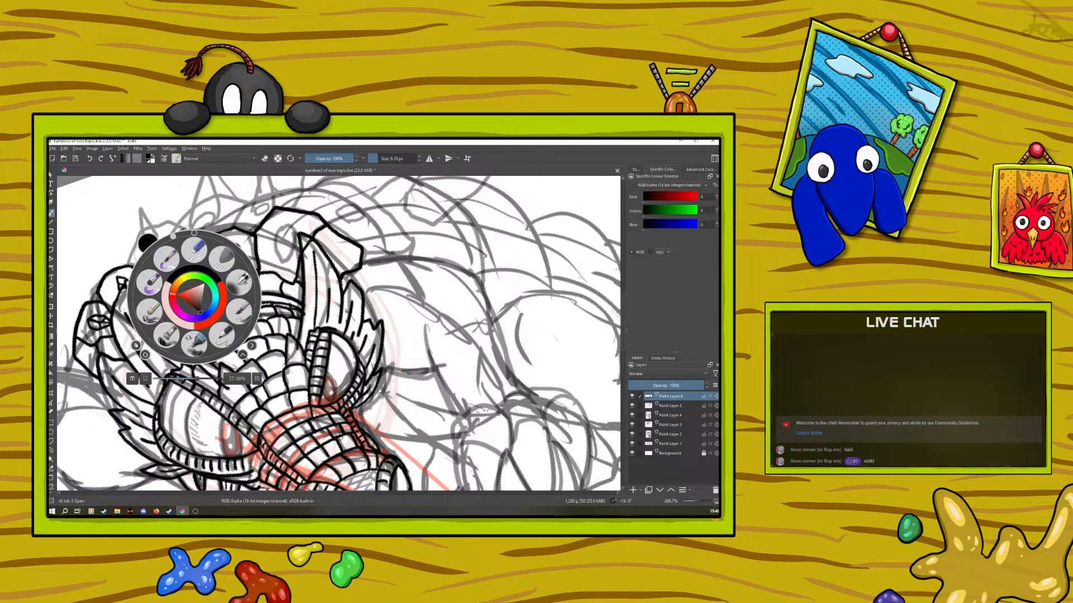
{"action": "left_click_drag", "start_coordinate": [173, 237], "coordinate": [116, 176]}
{"action": "left_click", "coordinate": [89, 159]}
{"action": "left_click", "coordinate": [88, 160]}
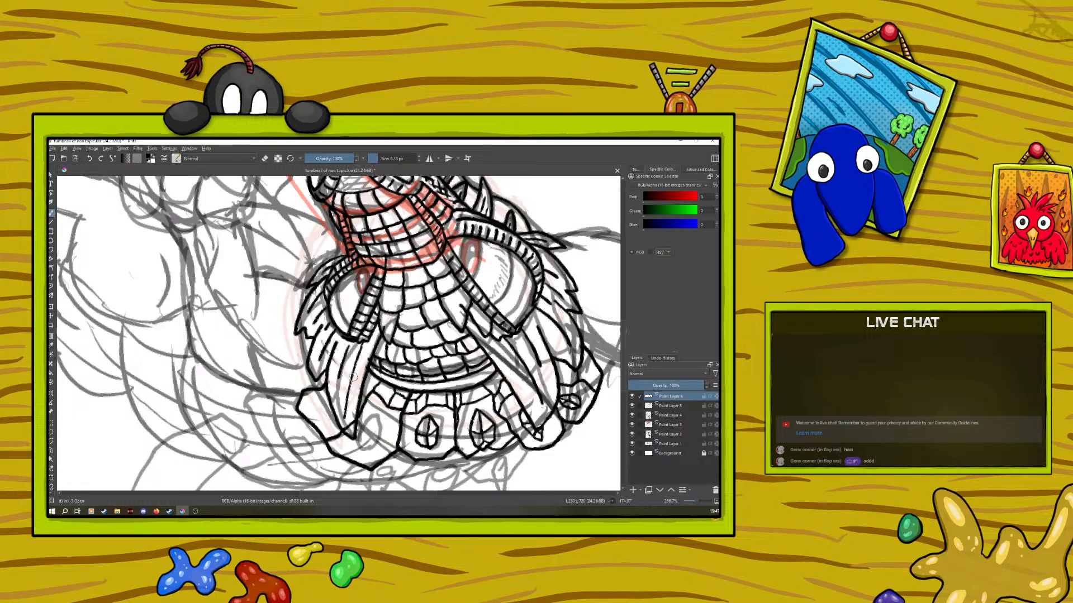
{"action": "mouse_move", "coordinate": [373, 383]}
{"action": "left_mouse_down"}
{"action": "mouse_move", "coordinate": [362, 371]}
{"action": "mouse_move", "coordinate": [370, 395]}
{"action": "mouse_move", "coordinate": [361, 380]}
{"action": "mouse_move", "coordinate": [352, 399]}
{"action": "mouse_move", "coordinate": [369, 389]}
{"action": "left_mouse_up"}
{"action": "mouse_move", "coordinate": [382, 440]}
{"action": "left_mouse_down"}
{"action": "mouse_move", "coordinate": [369, 421]}
{"action": "mouse_move", "coordinate": [362, 447]}
{"action": "left_mouse_up"}
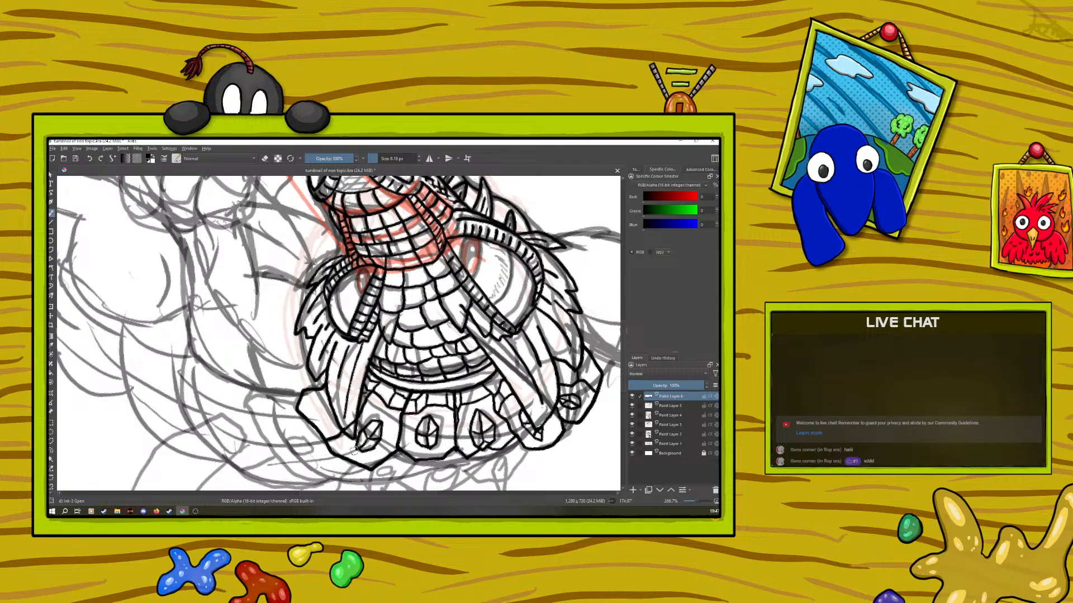
Step: Touch up the line art around the far horn's tip and the new gem ornament, erasing stray lines
{"action": "right_click", "coordinate": [348, 374]}
{"action": "left_click", "coordinate": [273, 245]}
{"action": "left_click_drag", "start_coordinate": [338, 454], "coordinate": [333, 438]}
{"action": "key", "text": "e"}
{"action": "left_click_drag", "start_coordinate": [333, 441], "coordinate": [333, 455]}
{"action": "right_click", "coordinate": [325, 398]}
{"action": "left_click", "coordinate": [286, 297]}
{"action": "mouse_move", "coordinate": [362, 461]}
{"action": "left_mouse_down"}
{"action": "mouse_move", "coordinate": [333, 482]}
{"action": "mouse_move", "coordinate": [380, 442]}
{"action": "mouse_move", "coordinate": [372, 469]}
{"action": "left_mouse_up"}
{"action": "right_click", "coordinate": [396, 339]}
{"action": "left_click", "coordinate": [397, 276]}
{"action": "left_click", "coordinate": [374, 231]}
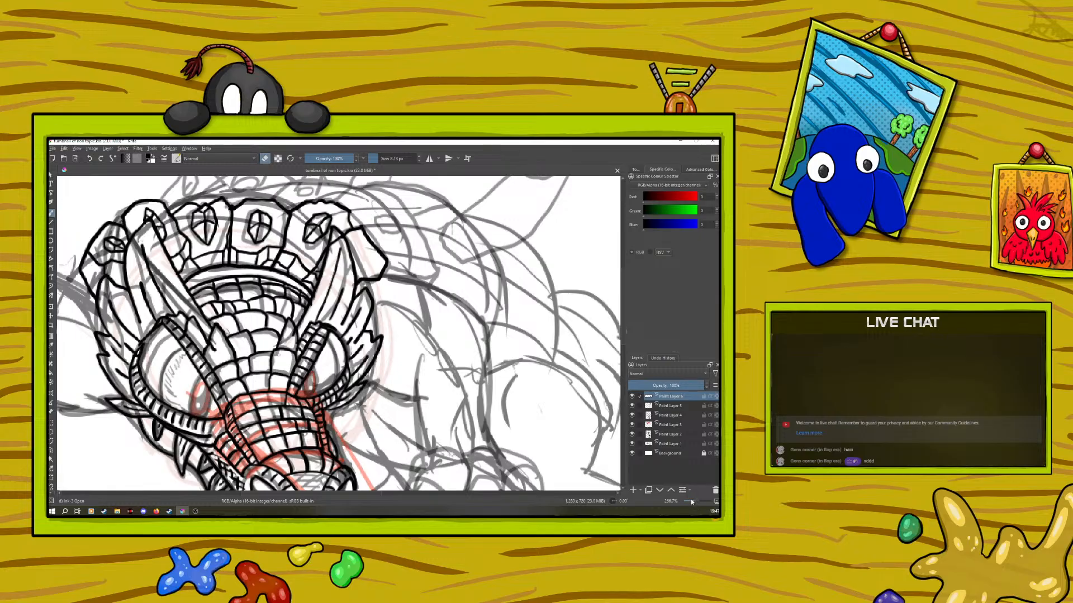
Step: Ink a small ornament on the outermost collar plate past the far horn, undoing a misplaced stroke and erasing overlaps at the horn's tip
{"action": "scroll", "coordinate": [692, 501], "scroll_direction": "down", "scroll_amount": 5}
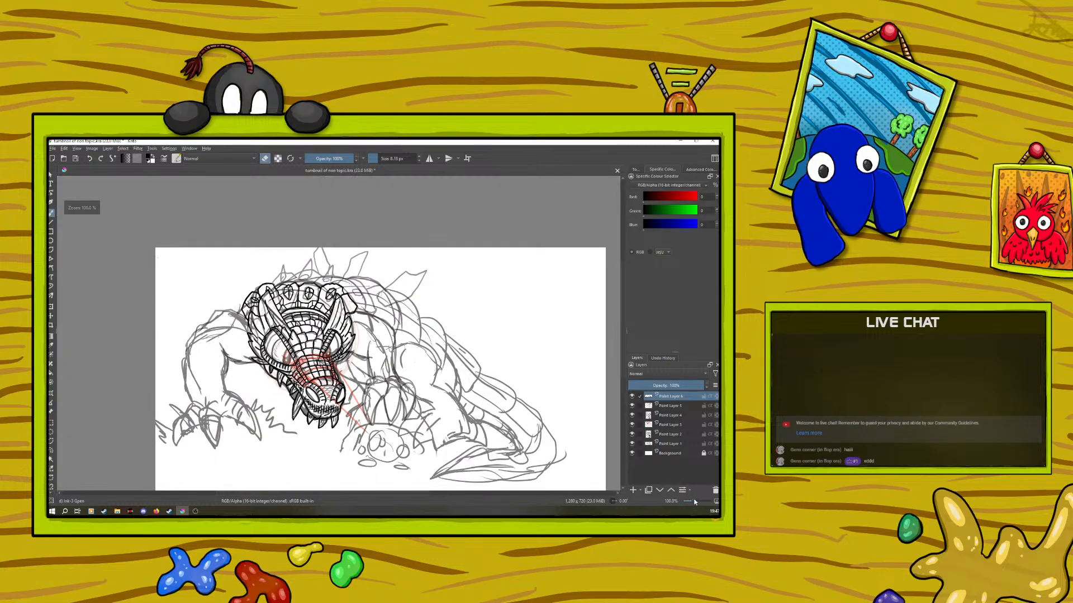
{"action": "left_click_drag", "start_coordinate": [693, 500], "coordinate": [698, 498]}
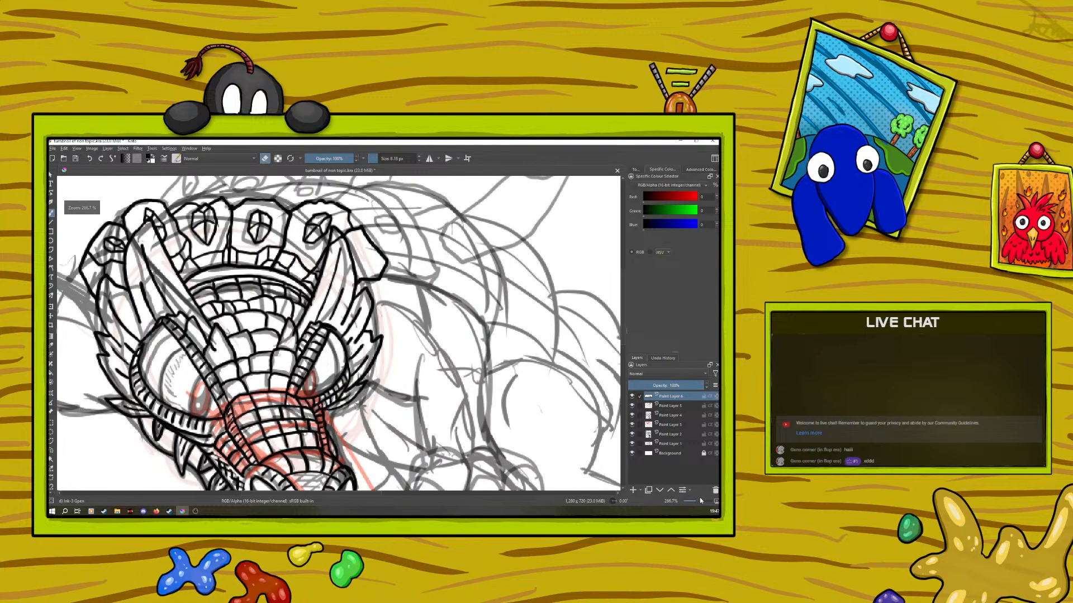
{"action": "key", "text": "e"}
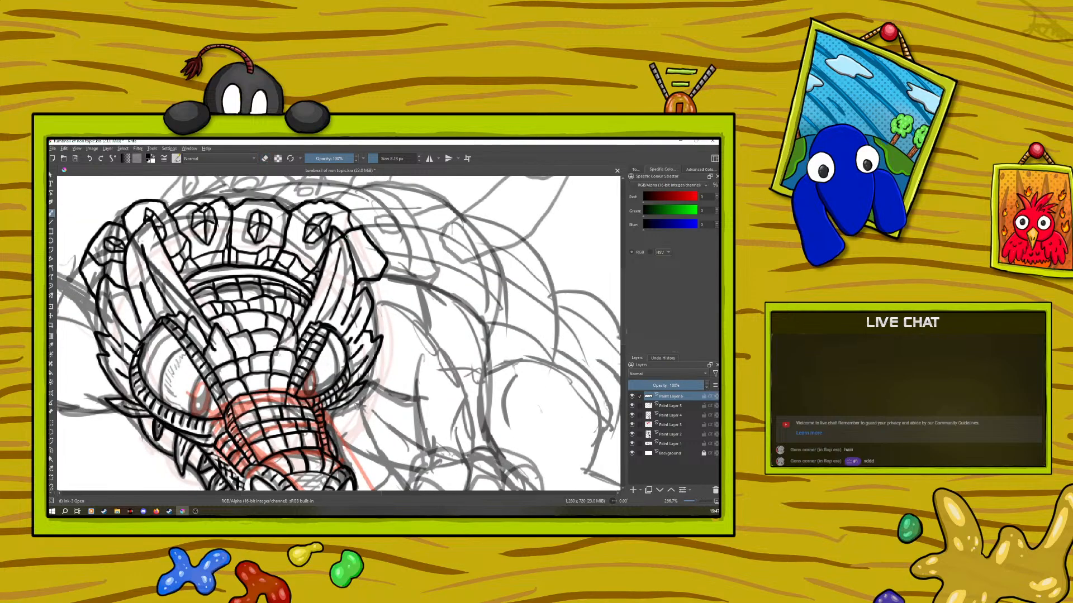
{"action": "left_click", "coordinate": [265, 159]}
{"action": "key", "text": "e"}
{"action": "left_click_drag", "start_coordinate": [352, 229], "coordinate": [354, 239]}
{"action": "mouse_move", "coordinate": [378, 267]}
{"action": "left_mouse_down"}
{"action": "mouse_move", "coordinate": [354, 272]}
{"action": "mouse_move", "coordinate": [334, 242]}
{"action": "mouse_move", "coordinate": [363, 251]}
{"action": "left_mouse_up"}
{"action": "left_click", "coordinate": [88, 159]}
{"action": "left_click_drag", "start_coordinate": [331, 236], "coordinate": [346, 232]}
{"action": "left_click", "coordinate": [89, 159]}
{"action": "left_click", "coordinate": [265, 158]}
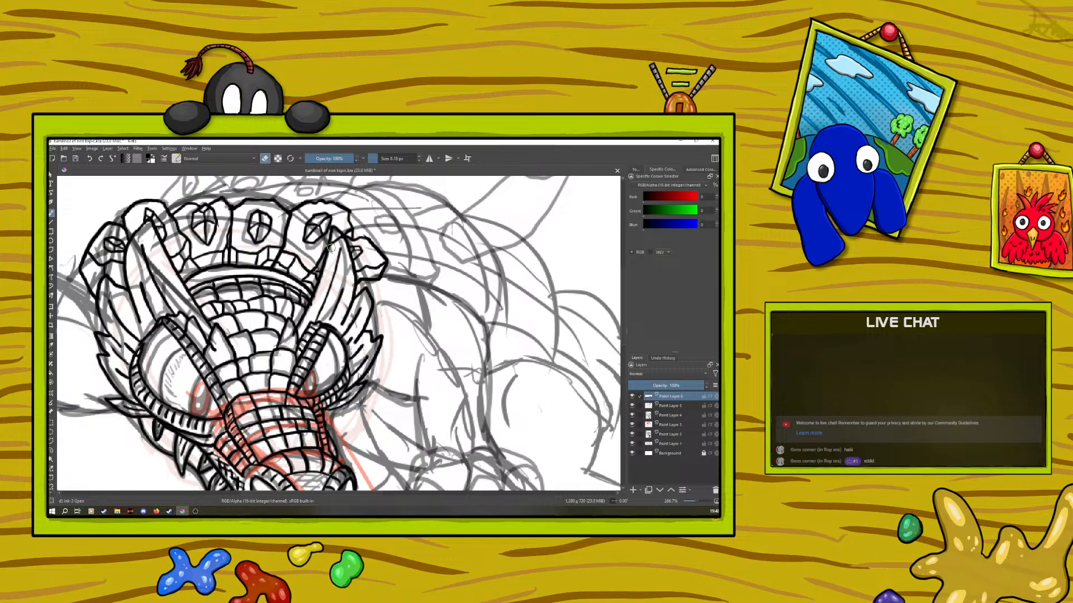
{"action": "left_click_drag", "start_coordinate": [334, 243], "coordinate": [341, 236]}
{"action": "left_click", "coordinate": [265, 159]}
Step: Save the monster drawing with the far-side collar ornaments inked
{"action": "scroll", "coordinate": [692, 500], "scroll_direction": "down", "scroll_amount": 5}
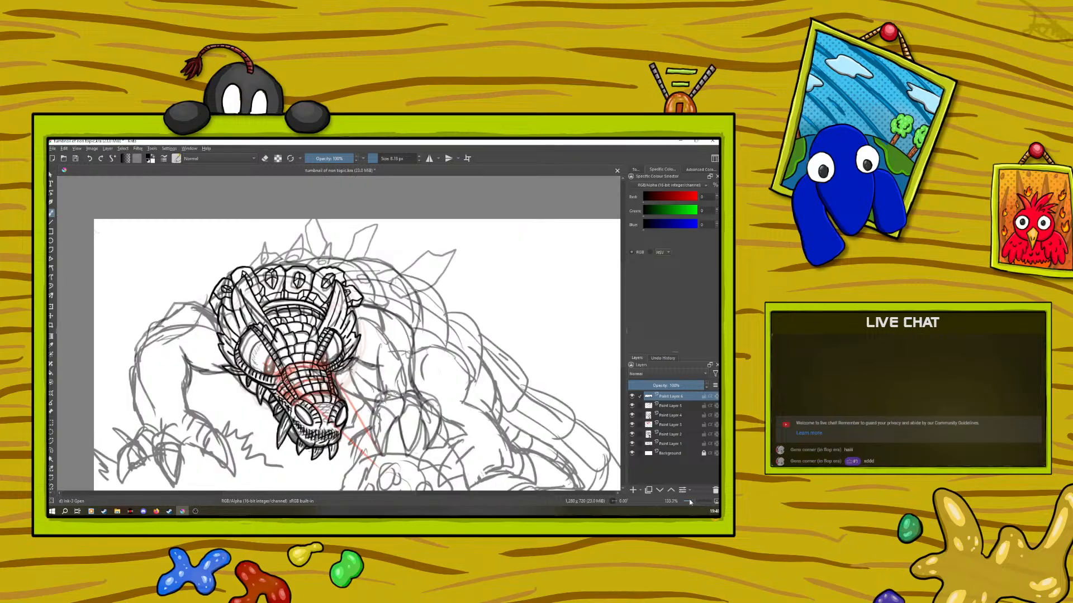
{"action": "scroll", "coordinate": [692, 499], "scroll_direction": "up", "scroll_amount": 1}
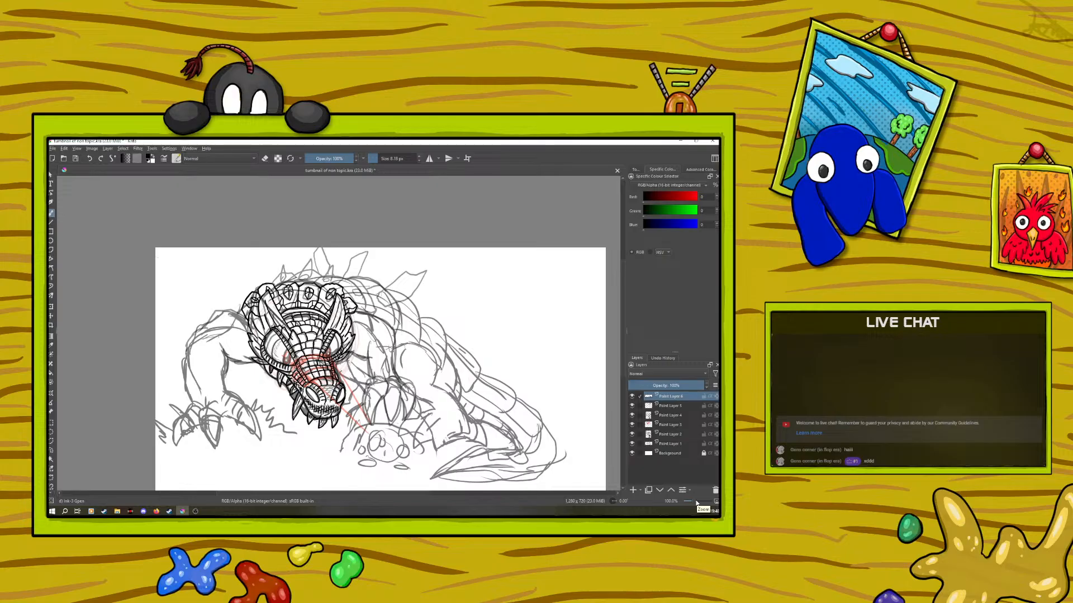
{"action": "left_click", "coordinate": [76, 158]}
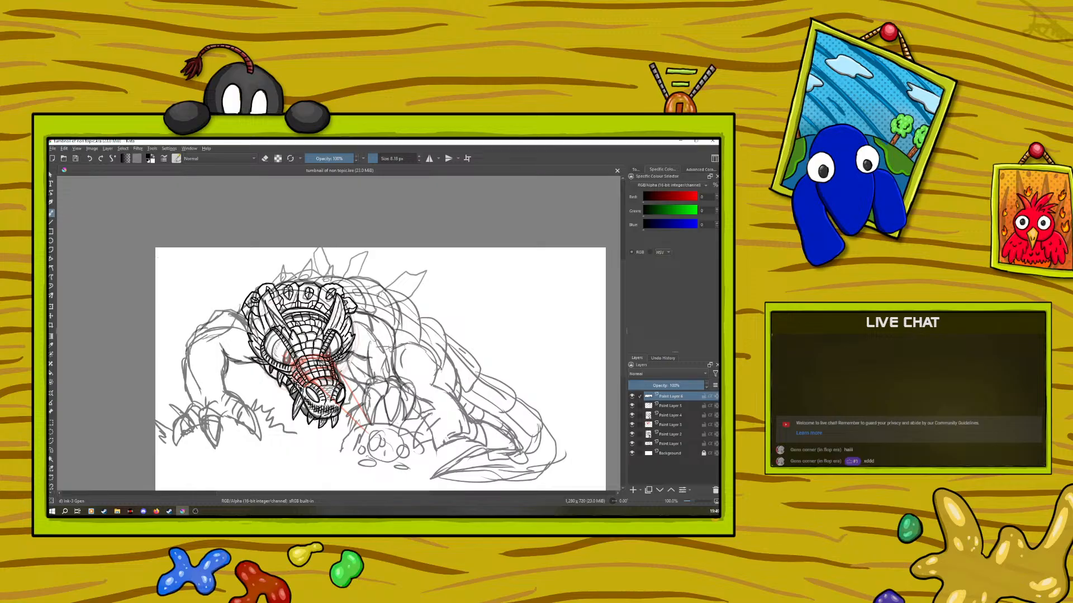
Step: Browse for an existing image to open, going to the lola folder inside the story's chapter 1 folder
{"action": "left_click", "coordinate": [64, 159]}
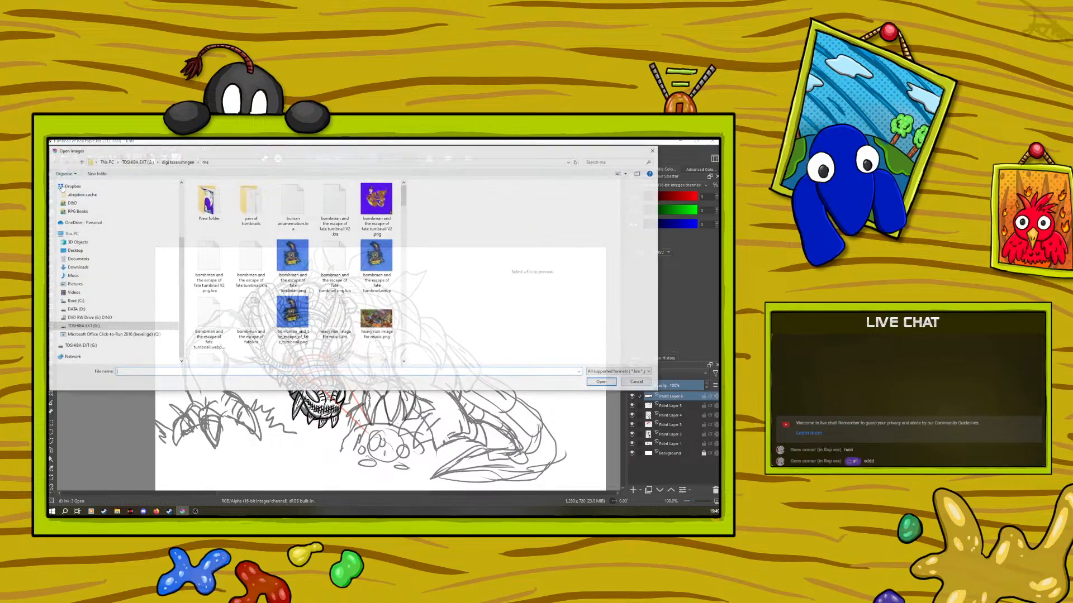
{"action": "left_click", "coordinate": [171, 161]}
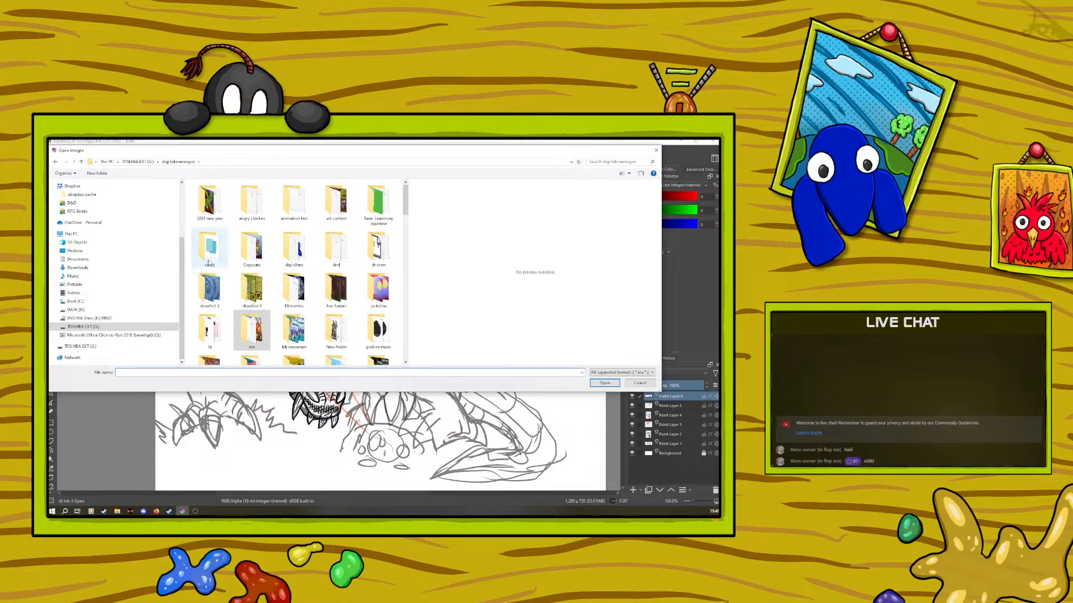
{"action": "left_click_drag", "start_coordinate": [406, 199], "coordinate": [408, 278]}
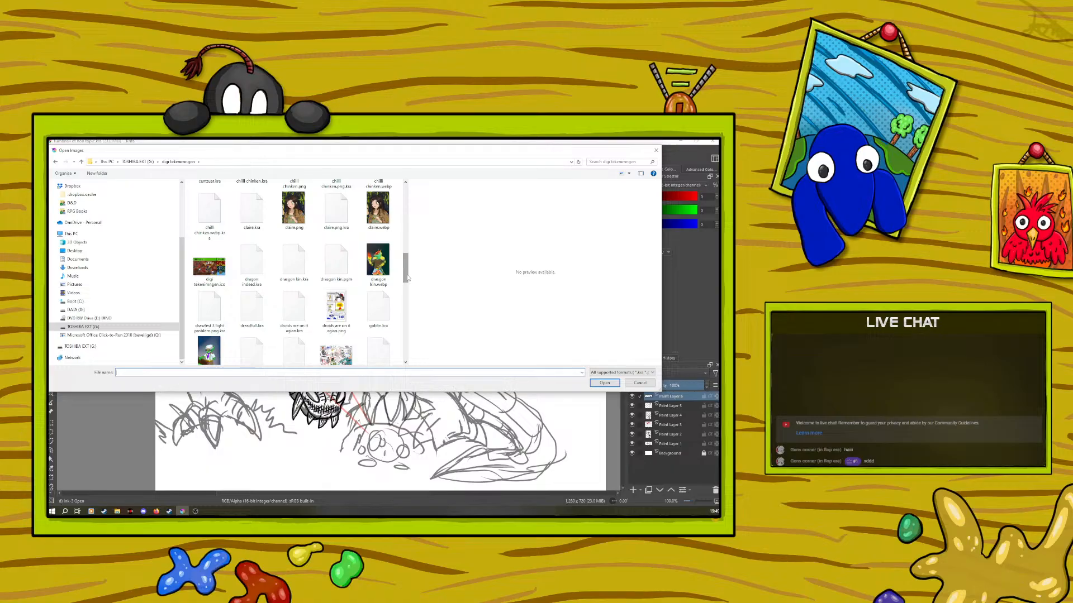
{"action": "left_click", "coordinate": [131, 162]}
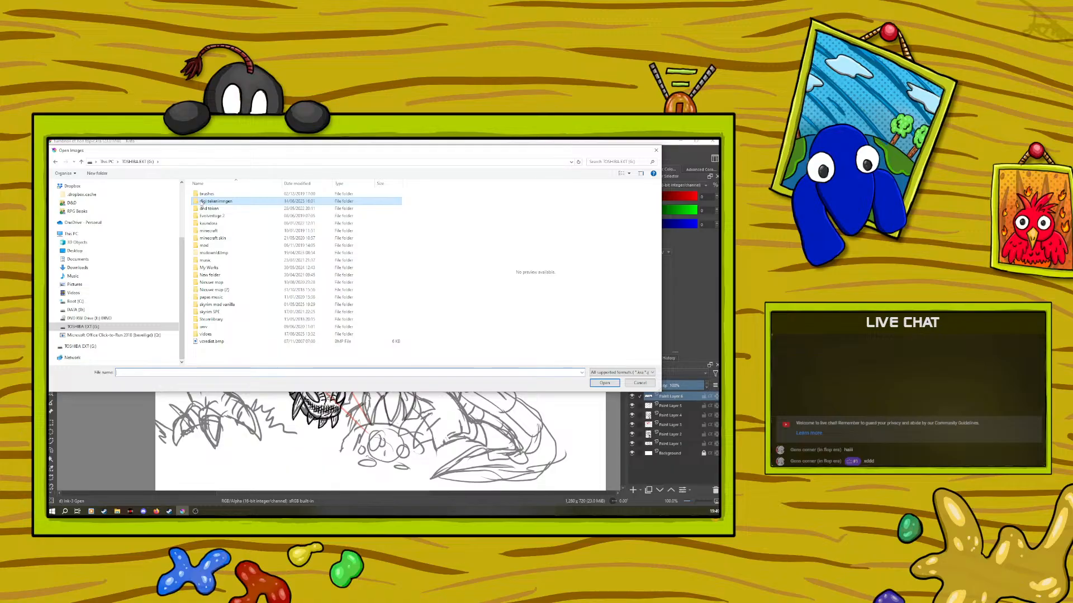
{"action": "double_click", "coordinate": [206, 201]}
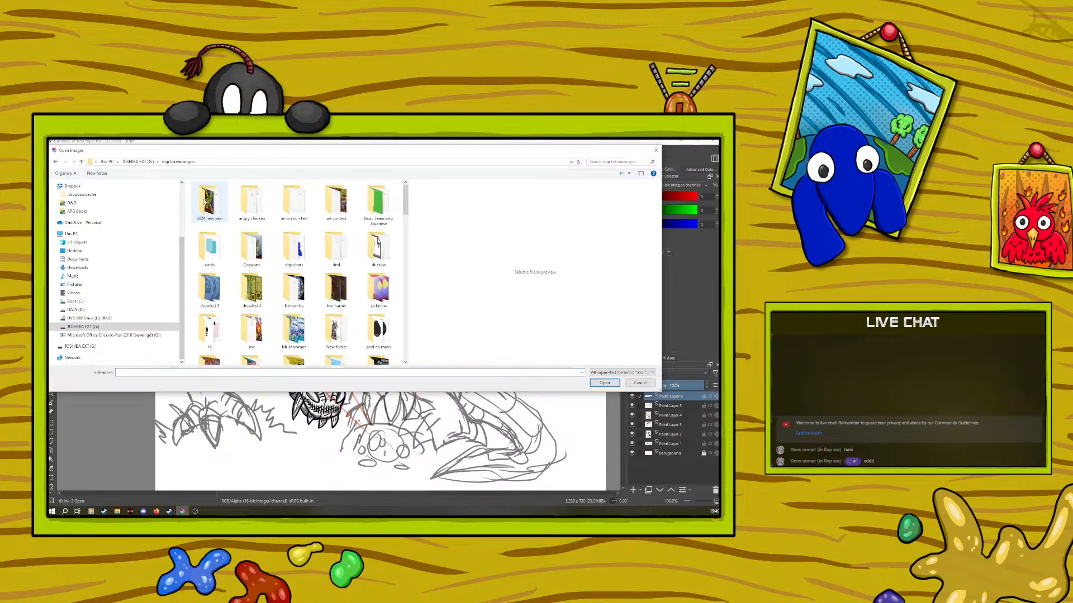
{"action": "left_click_drag", "start_coordinate": [406, 202], "coordinate": [405, 219]}
{"action": "double_click", "coordinate": [336, 273]}
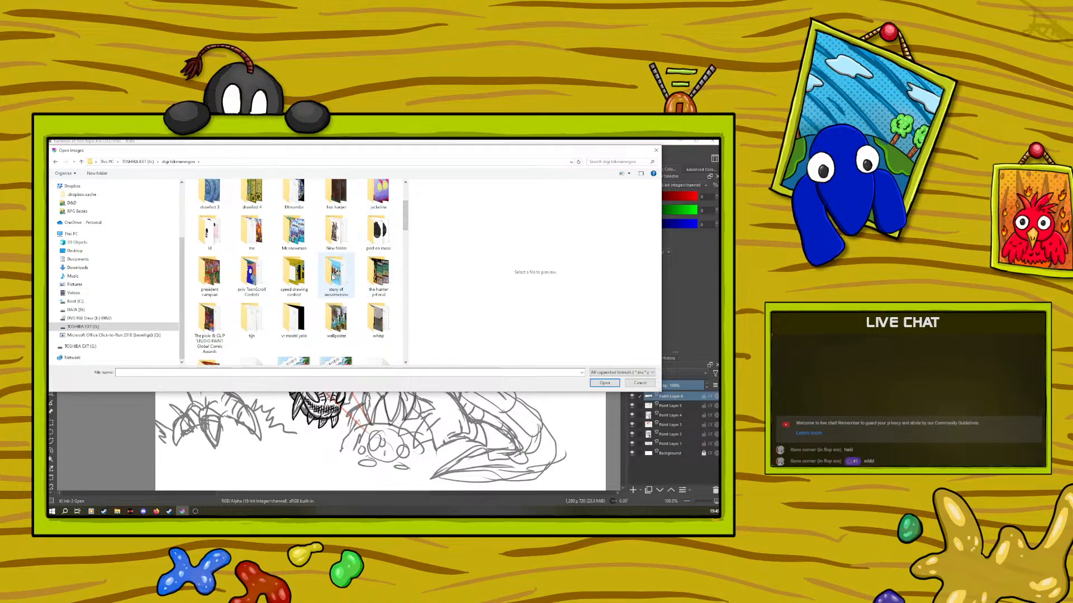
{"action": "double_click", "coordinate": [208, 208]}
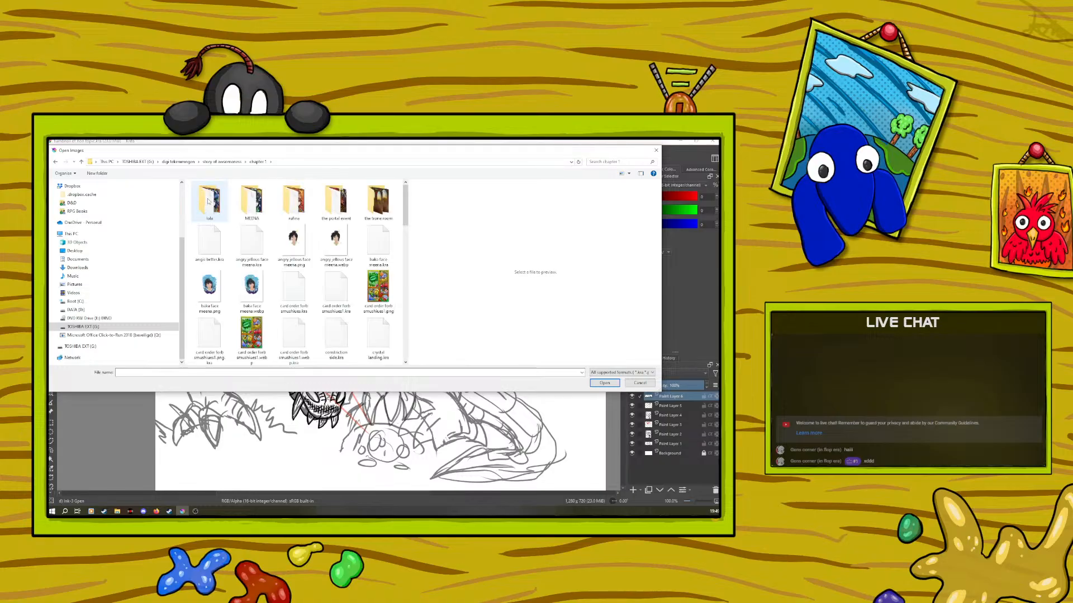
{"action": "double_click", "coordinate": [208, 202]}
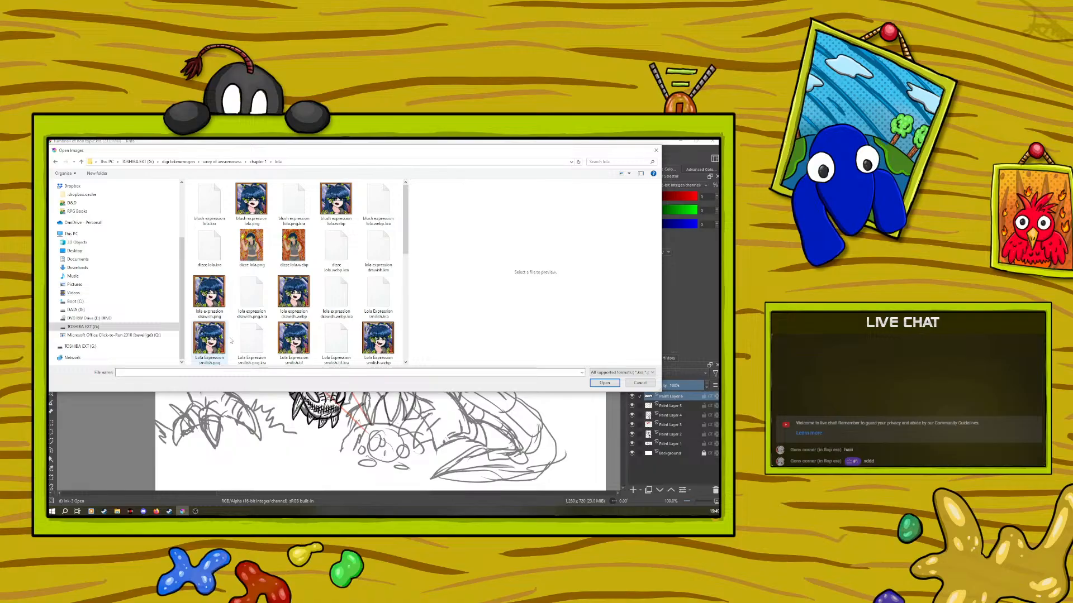
Step: Preview the Lola expression images, open the flattened Lola Expression smilishv2.png to view at 100%, and close it again
{"action": "scroll", "coordinate": [400, 223], "scroll_direction": "down", "scroll_amount": 2}
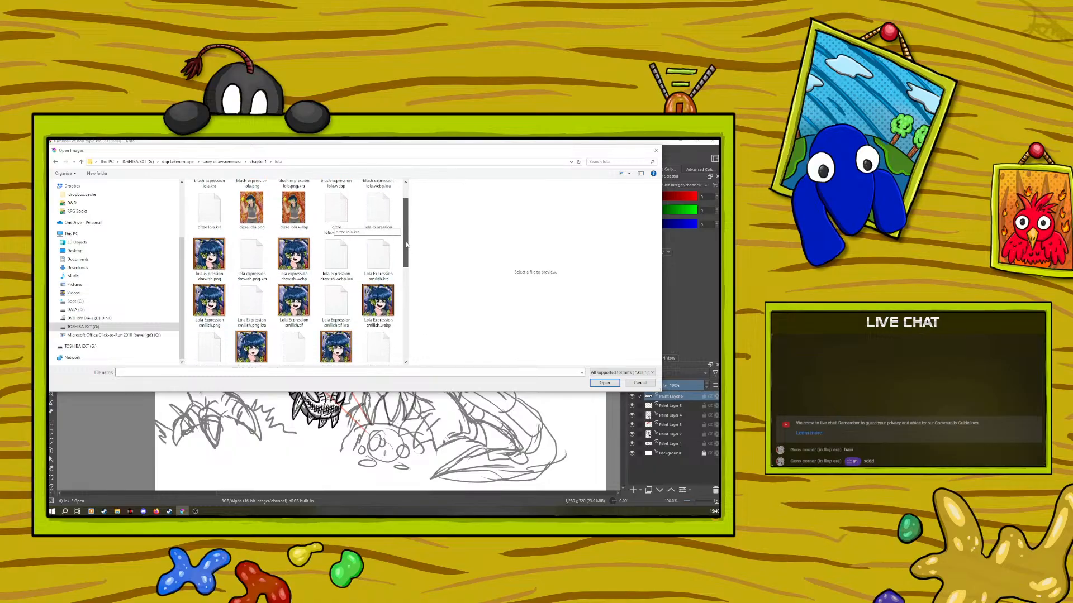
{"action": "left_click", "coordinate": [293, 282]}
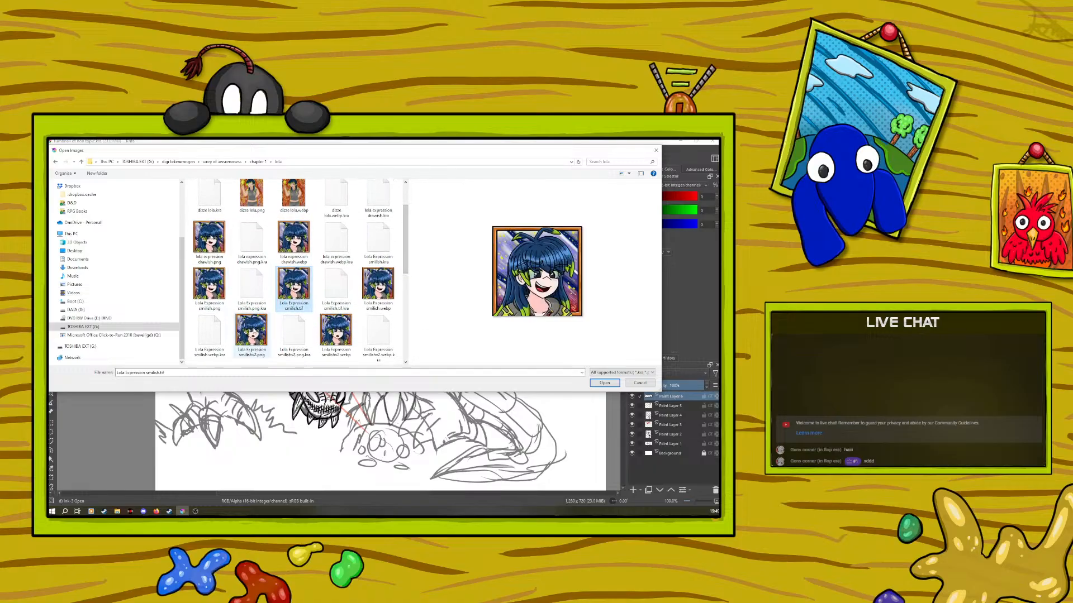
{"action": "left_click", "coordinate": [373, 283]}
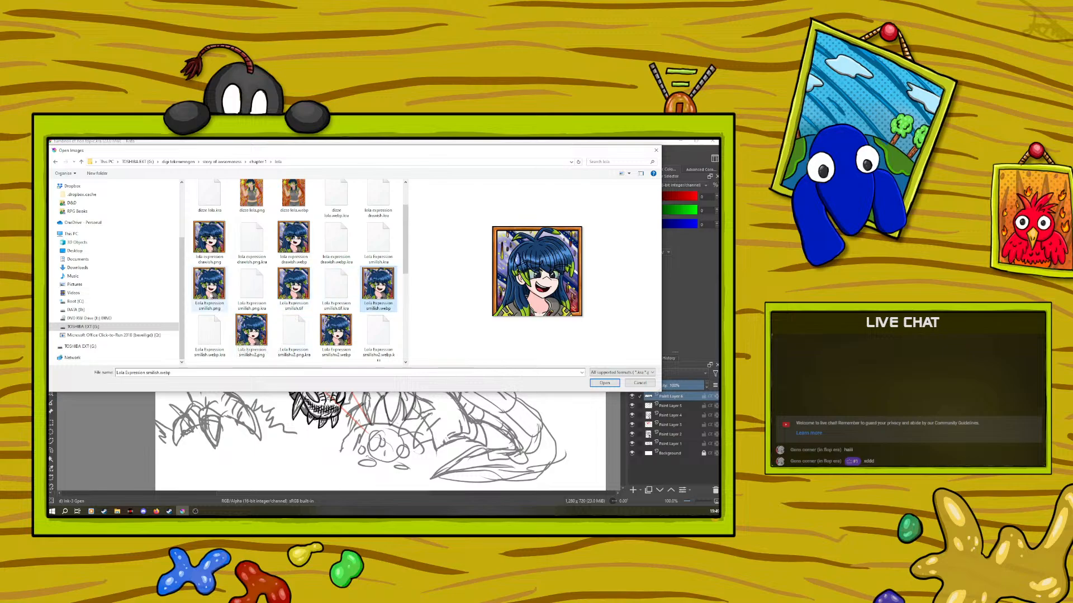
{"action": "left_click", "coordinate": [207, 286]}
{"action": "left_click", "coordinate": [251, 332]}
{"action": "left_click", "coordinate": [294, 285]}
{"action": "left_click", "coordinate": [251, 334]}
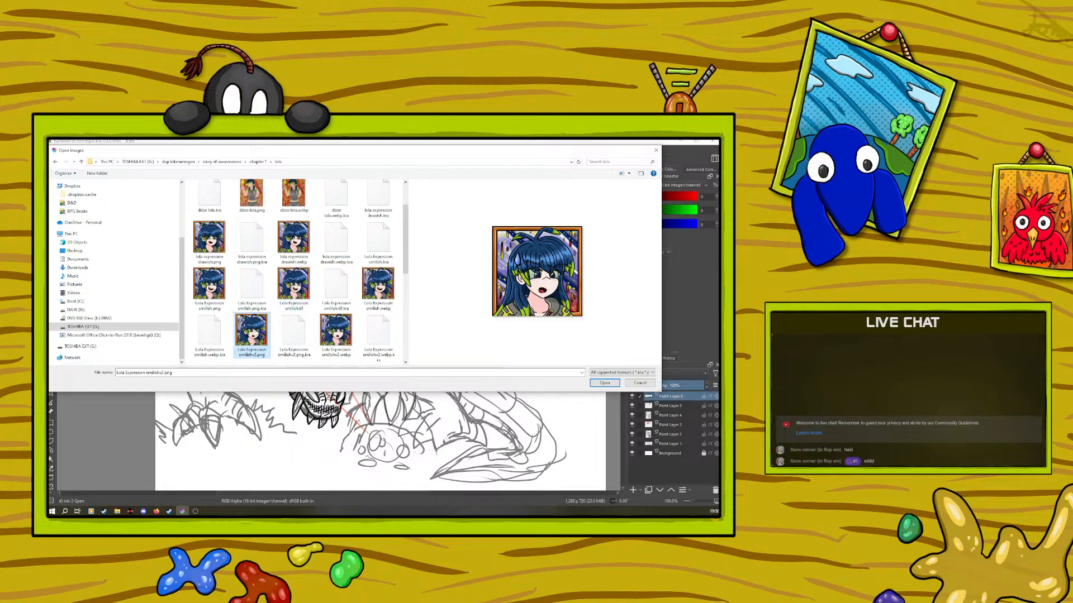
{"action": "left_click", "coordinate": [604, 383]}
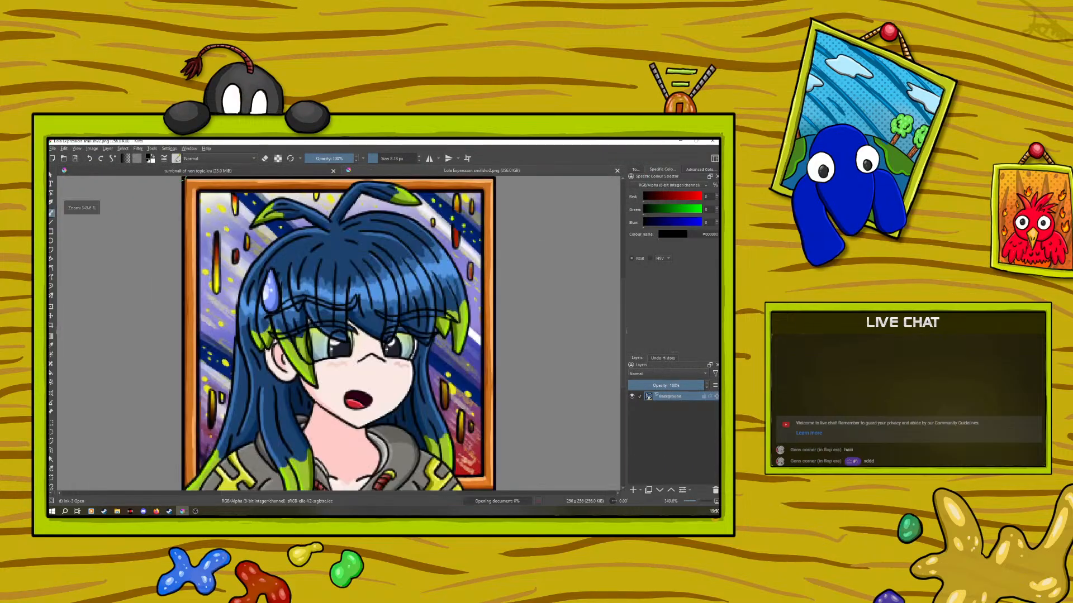
{"action": "left_click", "coordinate": [695, 501]}
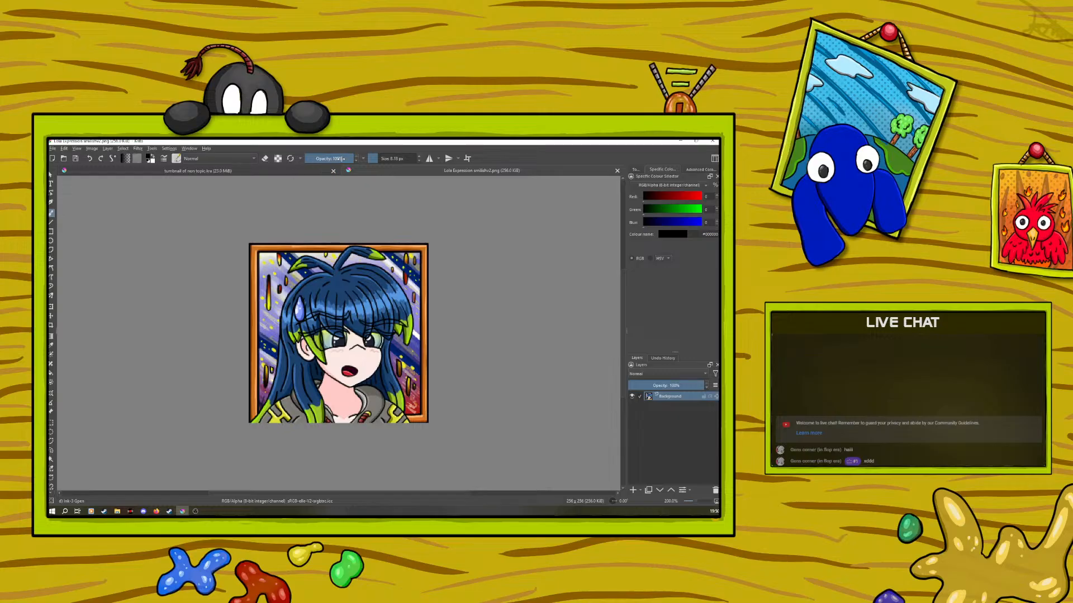
{"action": "left_click", "coordinate": [616, 170]}
Step: Open the layered portrait file Lola Expression smilish.kra from the lola folder
{"action": "left_click", "coordinate": [63, 159]}
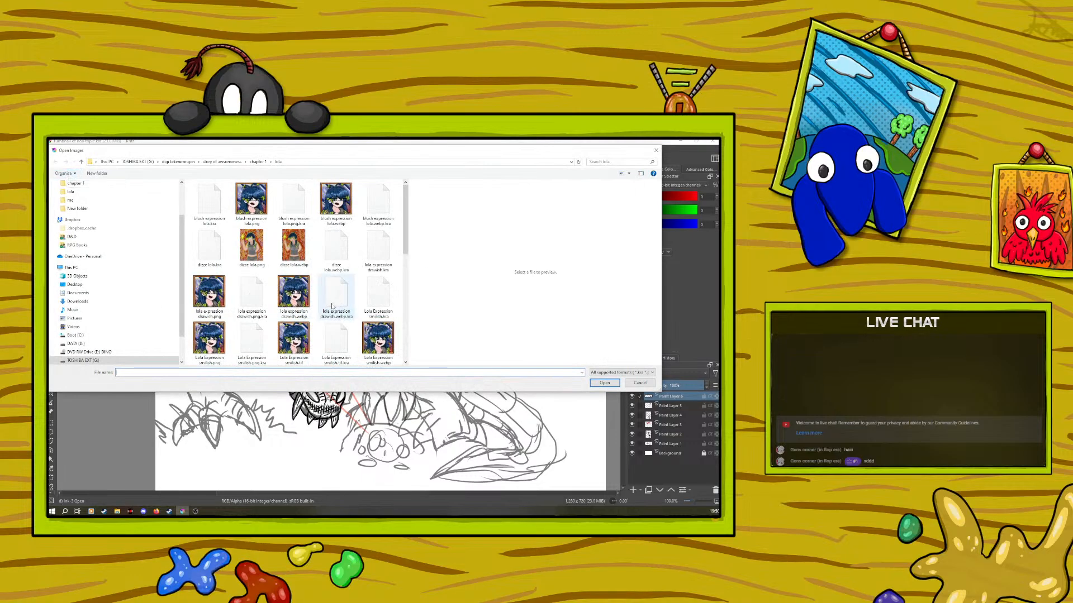
{"action": "left_click", "coordinate": [381, 294]}
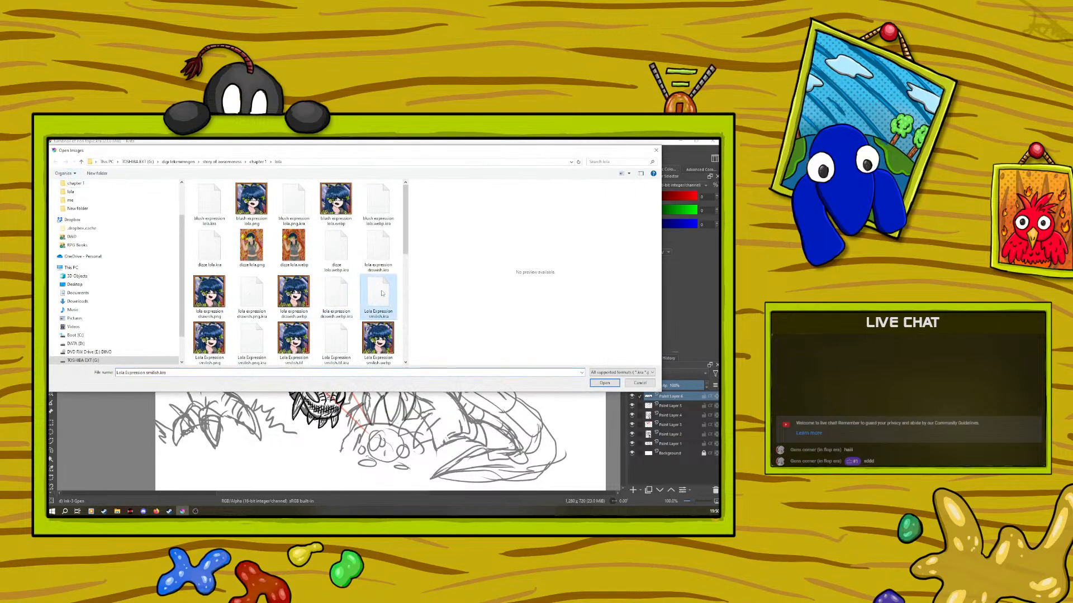
{"action": "left_click", "coordinate": [604, 383]}
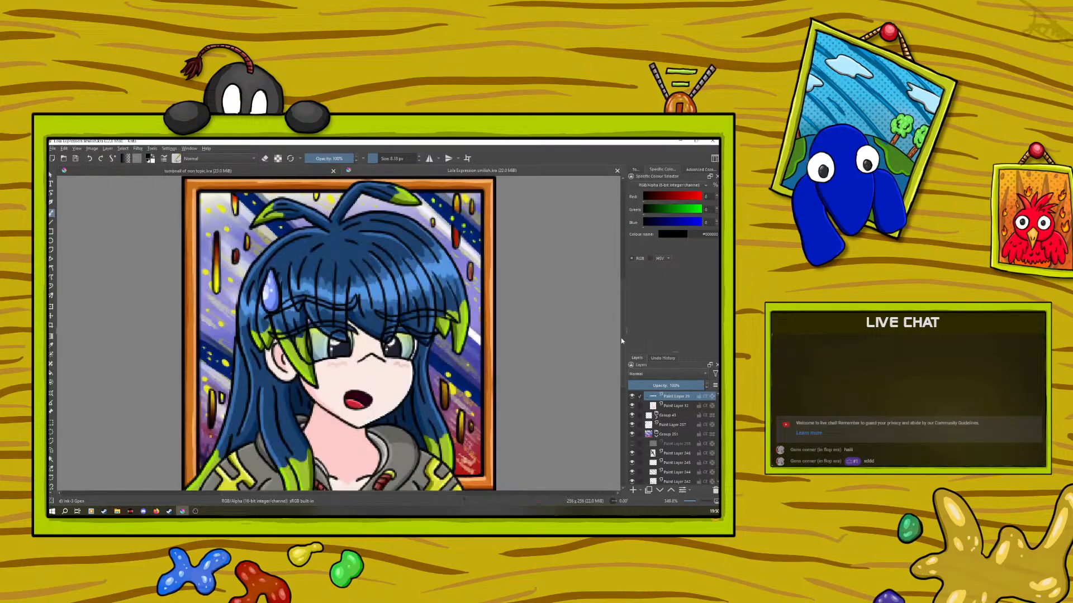
{"action": "scroll", "coordinate": [621, 339], "scroll_direction": "down", "scroll_amount": 3}
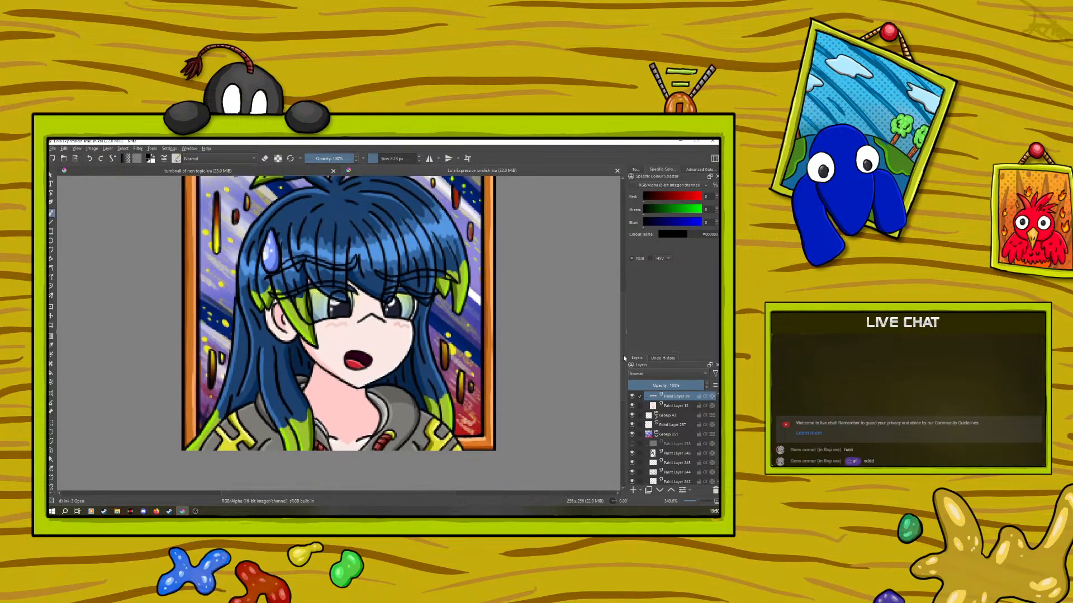
Step: Add a new paint layer at the top of the portrait's layer stack and rotate the canvas view
{"action": "left_click", "coordinate": [633, 490]}
{"action": "right_click", "coordinate": [220, 395]}
{"action": "left_click_drag", "start_coordinate": [219, 332], "coordinate": [284, 391]}
{"action": "right_click", "coordinate": [285, 391]}
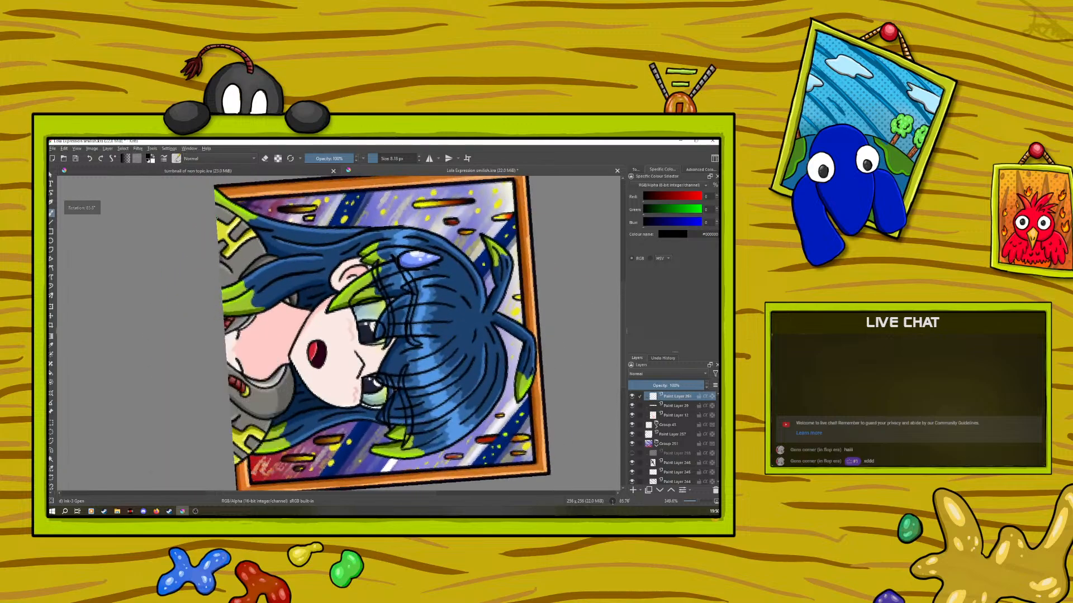
{"action": "left_click", "coordinate": [694, 500]}
Step: Switch to the saved monster drawing and close it, keeping the portrait open
{"action": "left_click", "coordinate": [173, 171]}
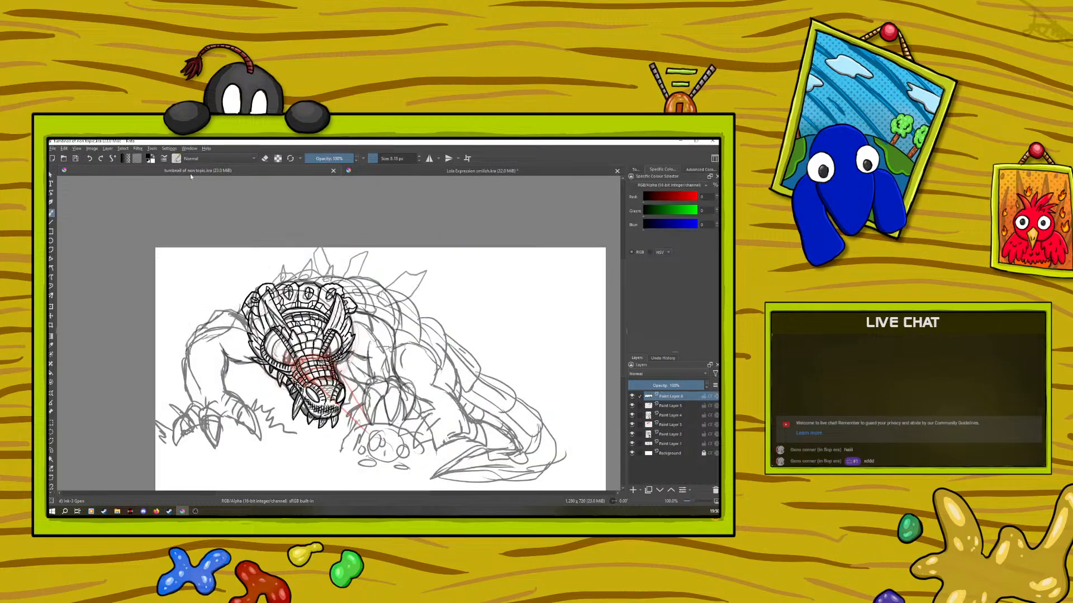
{"action": "left_click", "coordinate": [333, 171]}
Step: Toggle the bottom paint layer's visibility to check what it adds to the portrait, undoing the last change
{"action": "right_click", "coordinate": [254, 315]}
{"action": "right_click", "coordinate": [254, 315]}
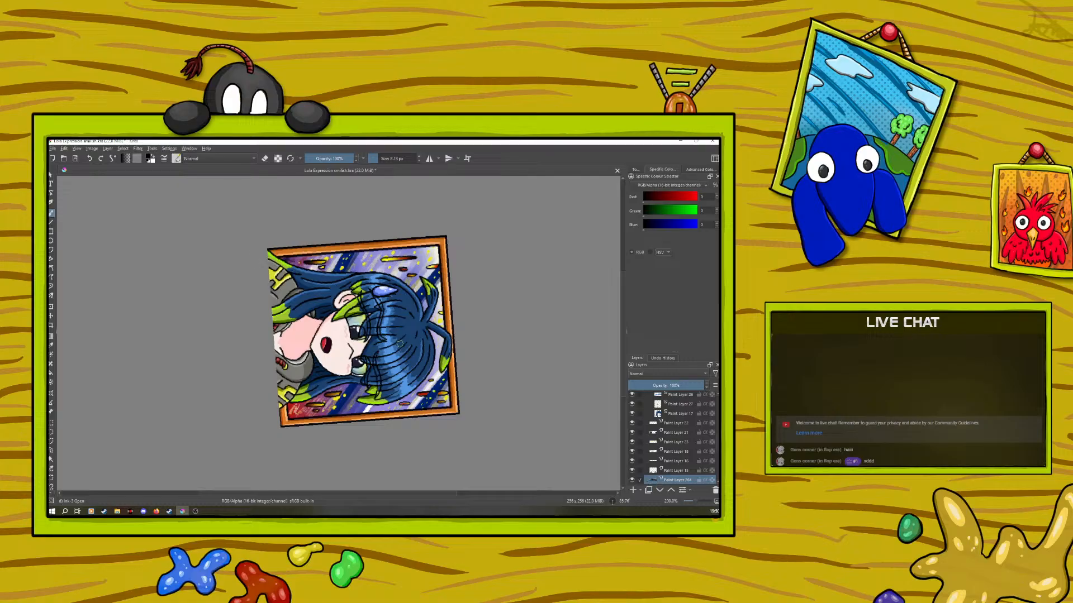
{"action": "left_click", "coordinate": [631, 481]}
{"action": "left_click", "coordinate": [632, 481]}
{"action": "left_click", "coordinate": [632, 481]}
{"action": "left_click", "coordinate": [632, 481]}
{"action": "left_click", "coordinate": [89, 159]}
{"action": "scroll", "coordinate": [714, 442], "scroll_direction": "down", "scroll_amount": 5}
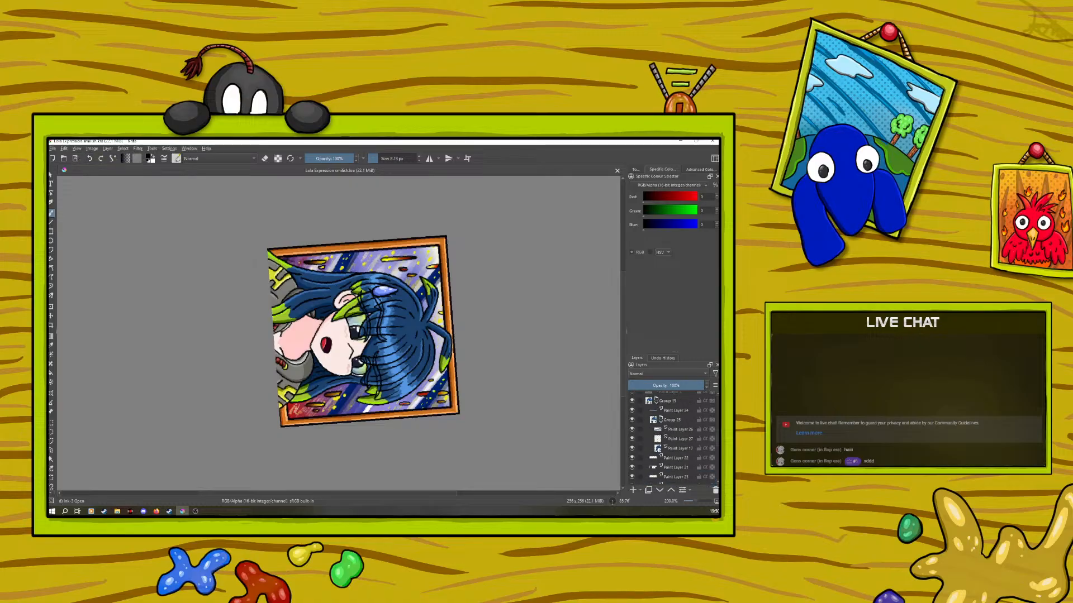
Step: Add a paint layer at the top of the layer stack, ink the portrait's bottom frame edge in black and reset the canvas rotation
{"action": "left_click", "coordinate": [671, 397]}
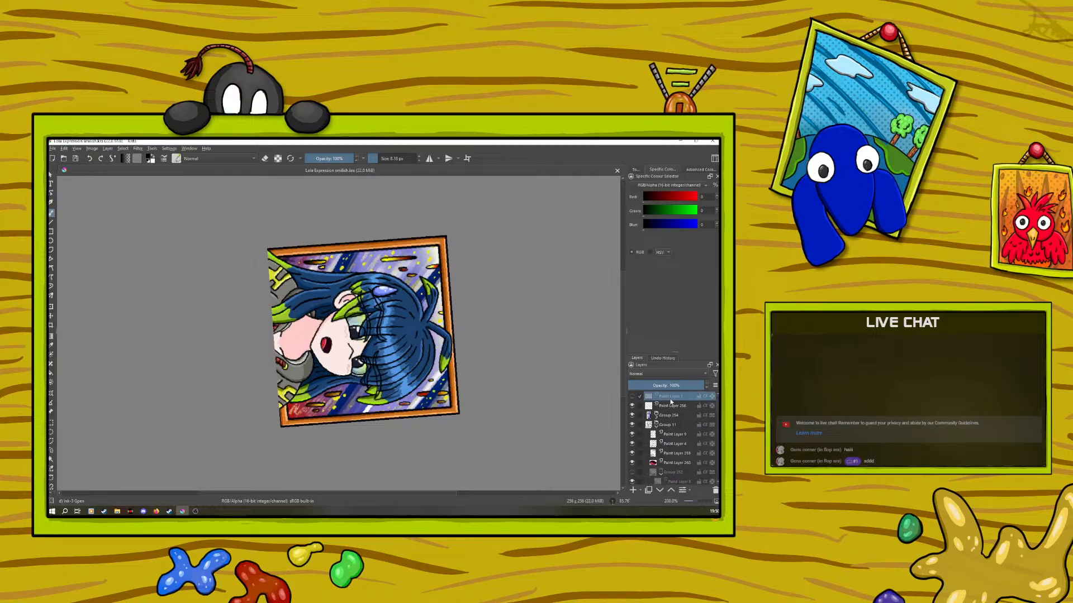
{"action": "left_click", "coordinate": [633, 490]}
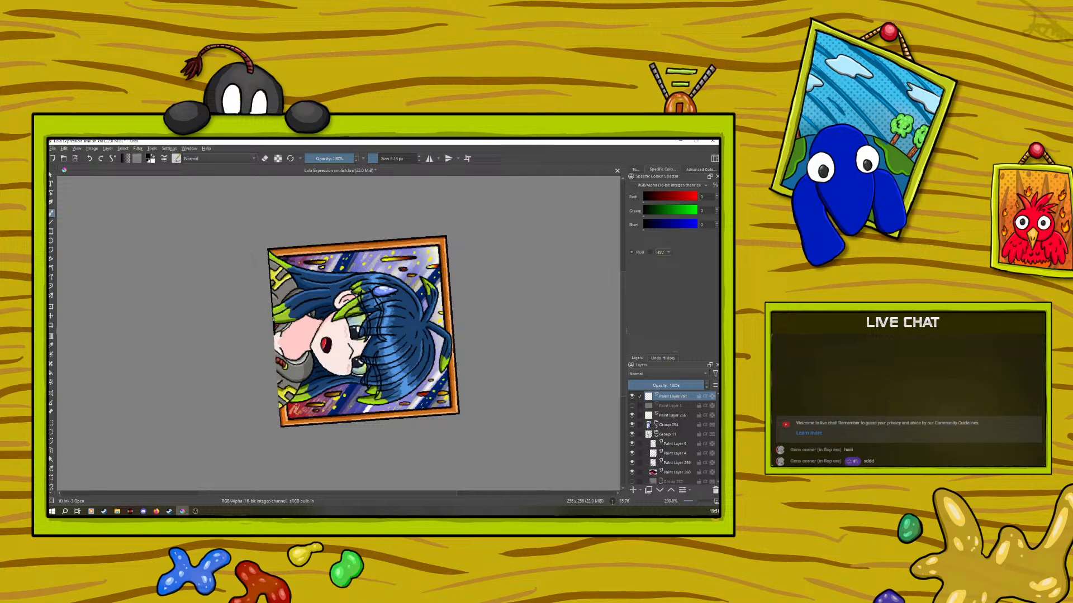
{"action": "left_click", "coordinate": [90, 160]}
{"action": "left_click_drag", "start_coordinate": [269, 250], "coordinate": [269, 259]}
{"action": "left_click_drag", "start_coordinate": [272, 301], "coordinate": [275, 351]}
{"action": "right_click", "coordinate": [213, 343]}
{"action": "left_click", "coordinate": [213, 279]}
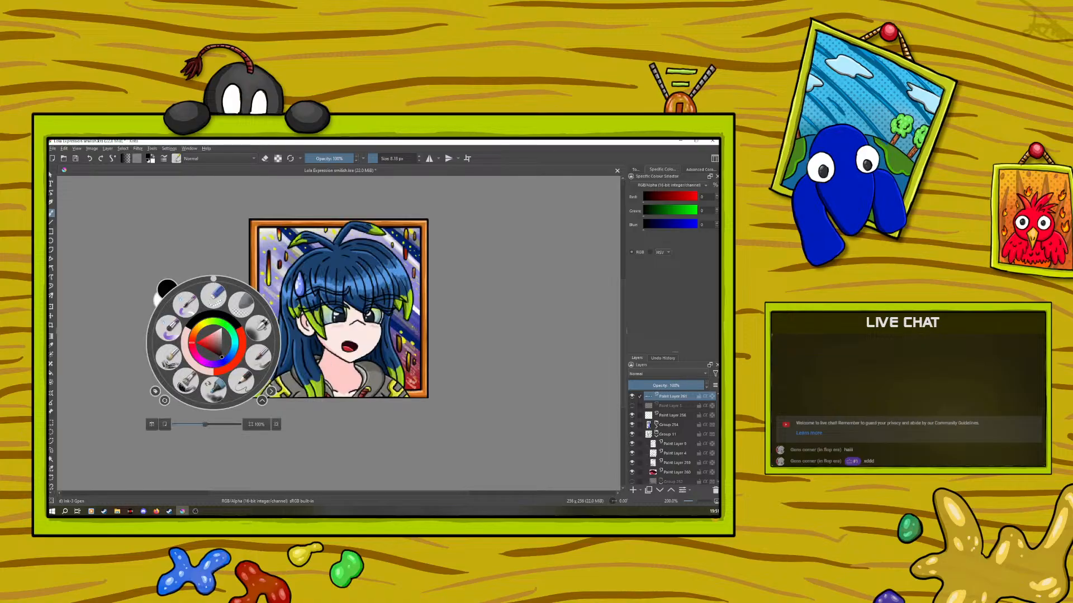
{"action": "right_click", "coordinate": [213, 279]}
Step: Save the portrait as a Krita document, replacing the existing Lola Expression smilish.kra
{"action": "key", "text": "ctrl+s"}
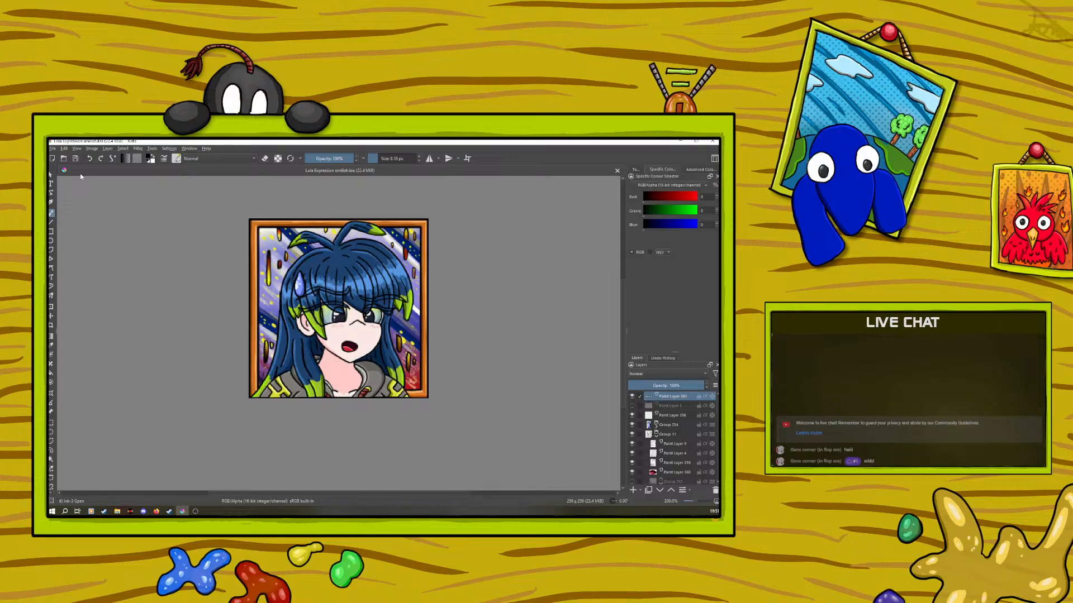
{"action": "left_click", "coordinate": [59, 149]}
{"action": "left_click", "coordinate": [73, 190]}
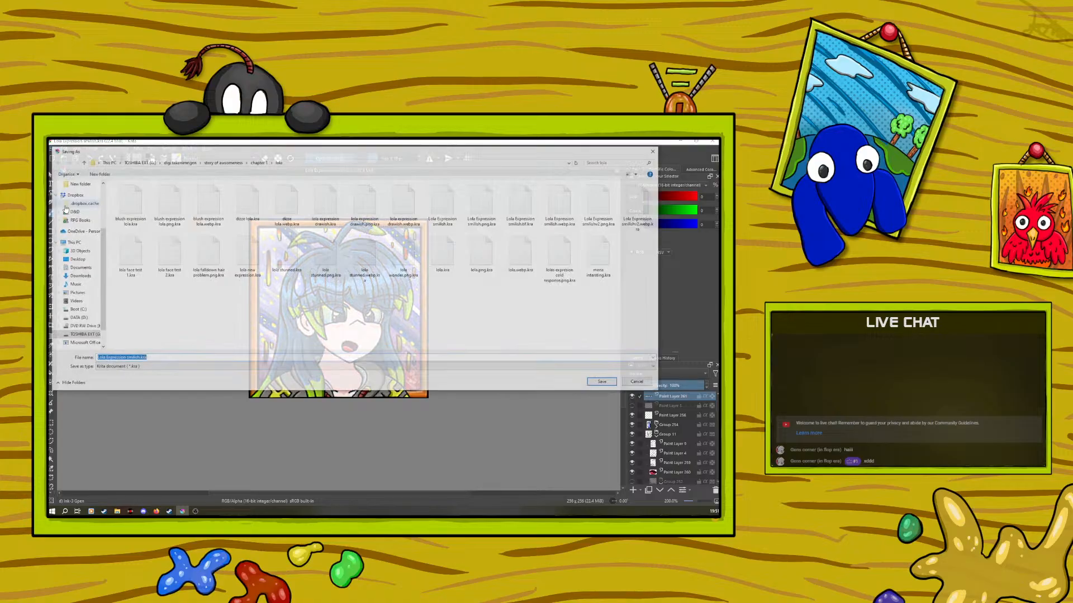
{"action": "left_click", "coordinate": [118, 367]}
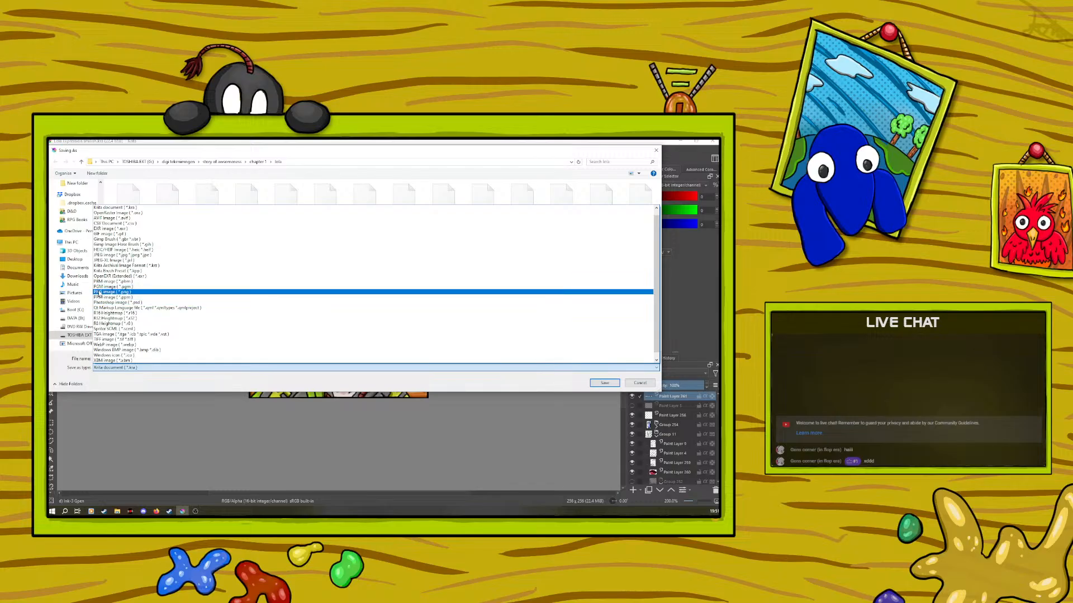
{"action": "left_click", "coordinate": [605, 383]}
{"action": "left_click", "coordinate": [597, 384]}
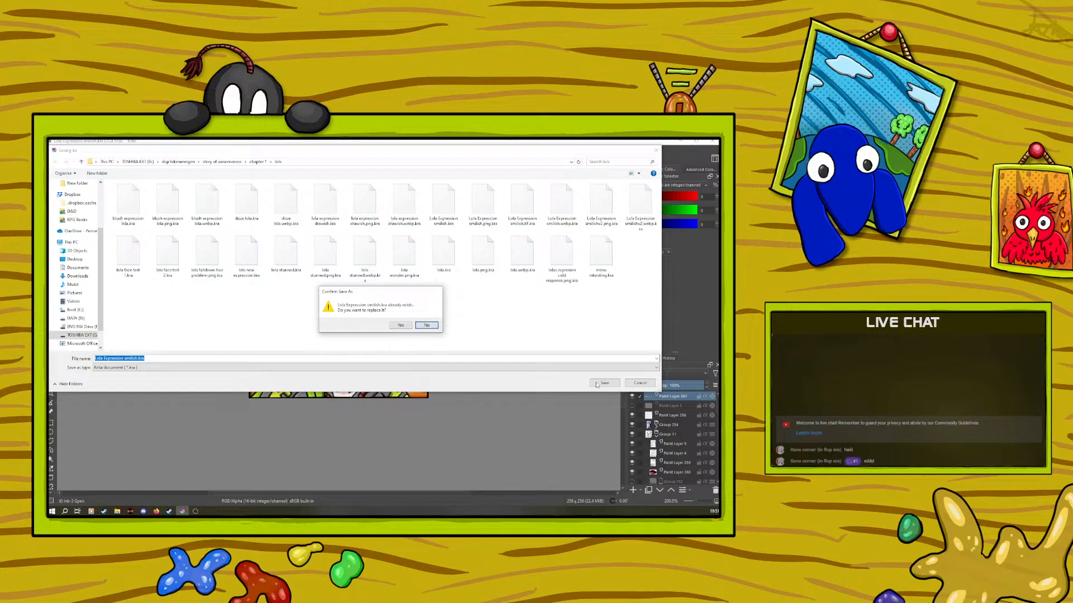
{"action": "left_click", "coordinate": [400, 325]}
Step: Save a PNG copy of the portrait over Lola Expression smilish.png, accepting the PNG export options
{"action": "left_click", "coordinate": [52, 148]}
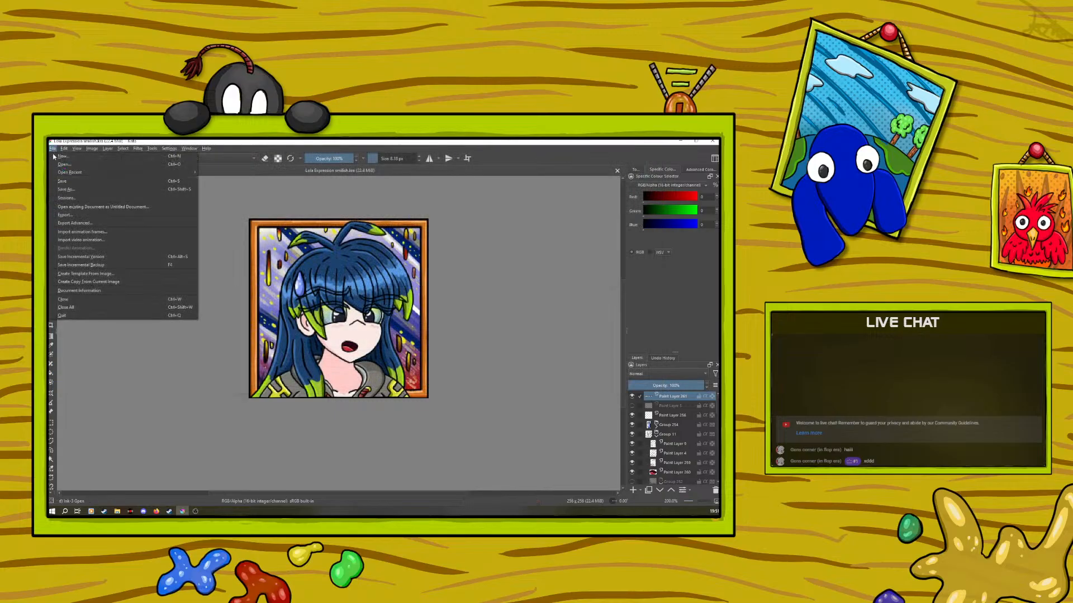
{"action": "left_click", "coordinate": [66, 191]}
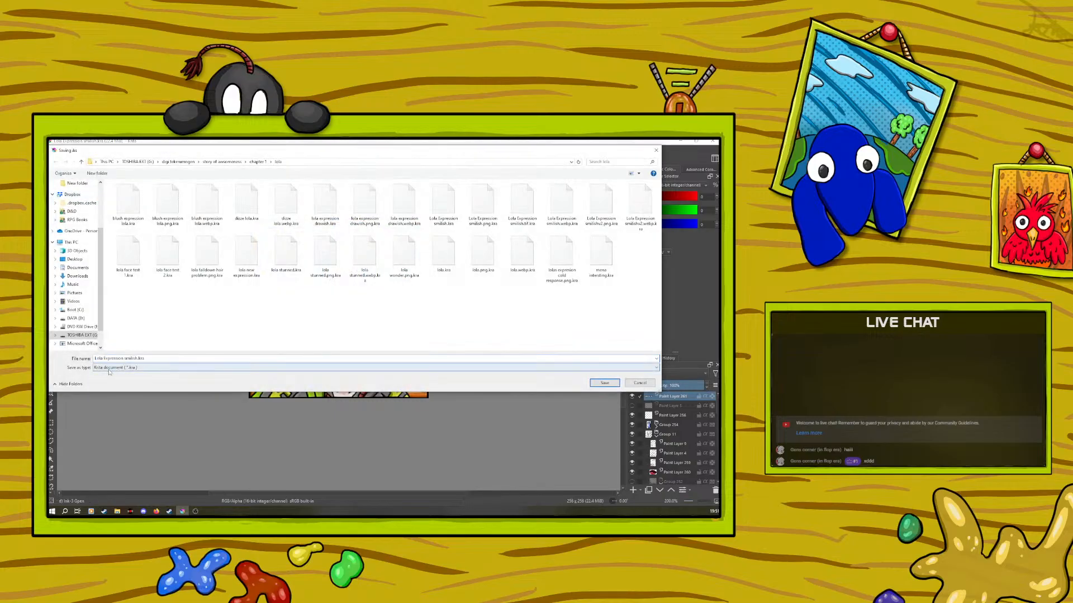
{"action": "left_click", "coordinate": [114, 367]}
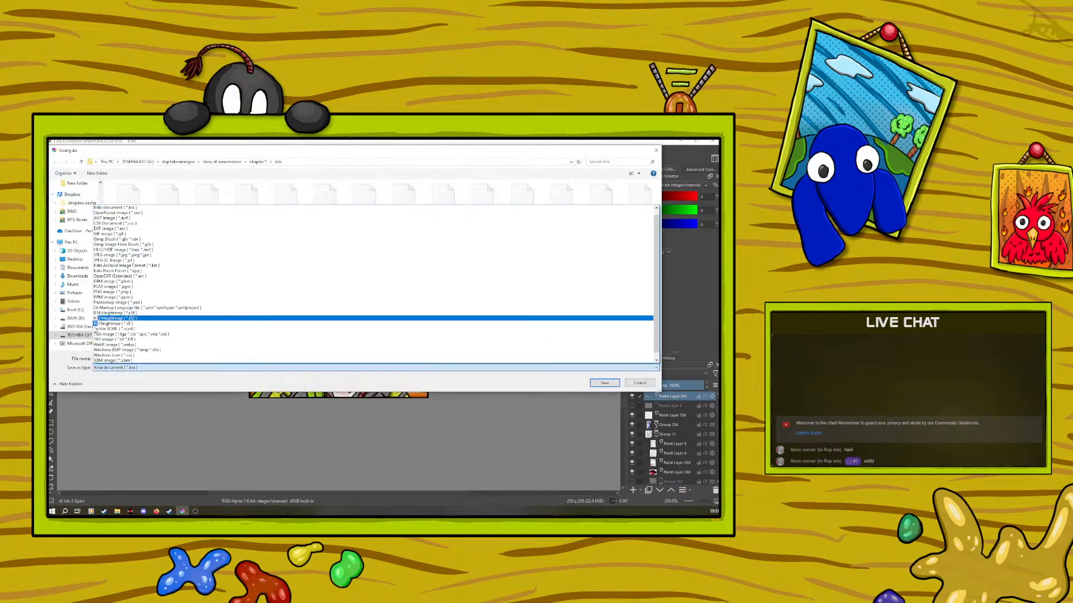
{"action": "left_click", "coordinate": [101, 292]}
{"action": "left_click", "coordinate": [605, 382]}
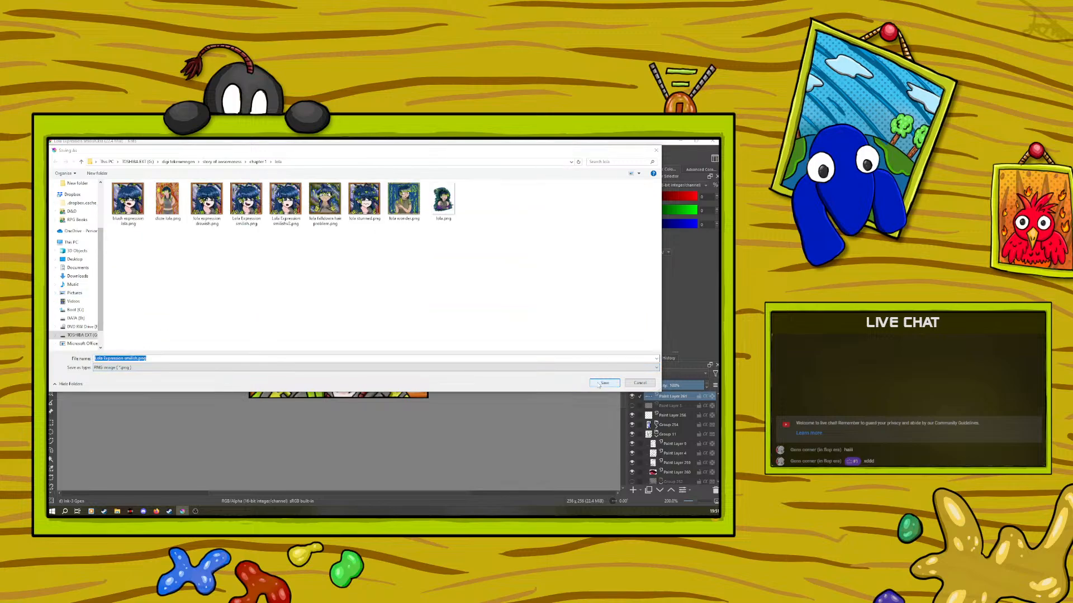
{"action": "left_click", "coordinate": [399, 326]}
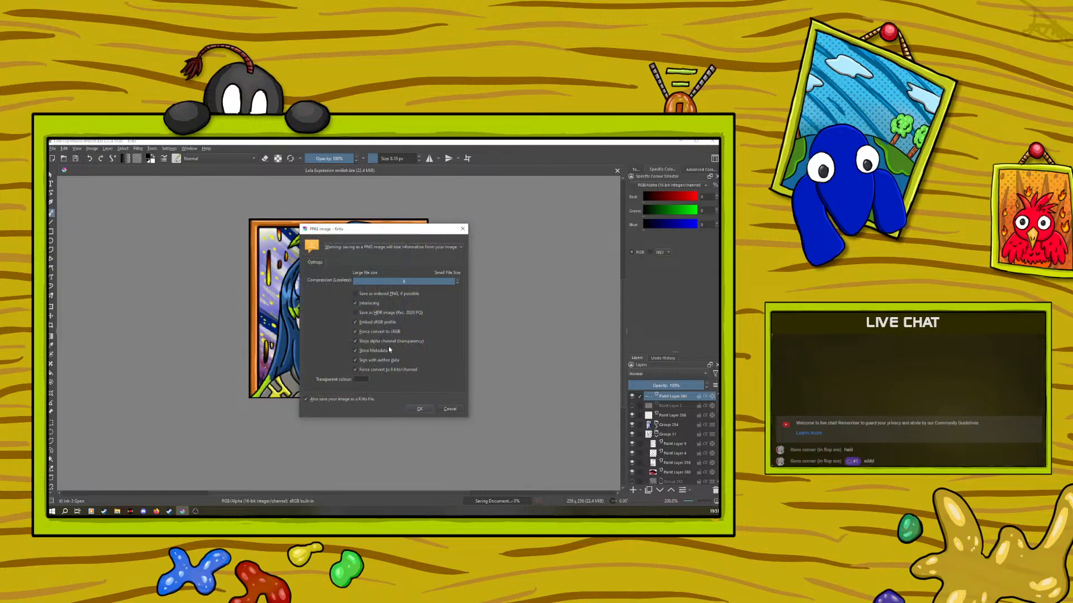
{"action": "left_click", "coordinate": [419, 406]}
Step: Save a WebP copy of the portrait over Lola Expression smilish.webp, accepting the export options
{"action": "left_click", "coordinate": [50, 142]}
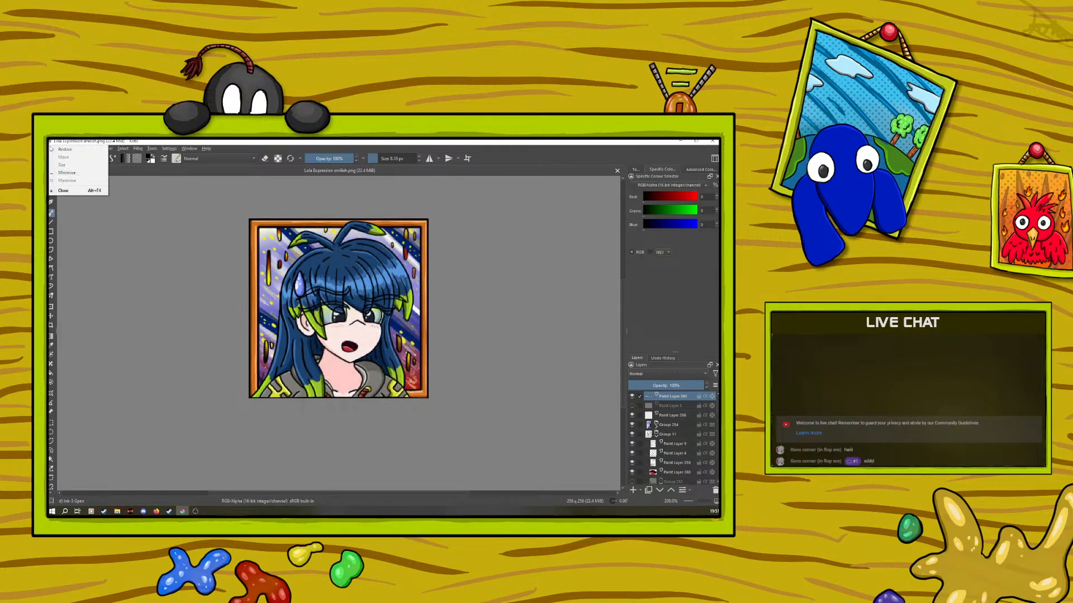
{"action": "left_click", "coordinate": [83, 250]}
{"action": "left_click", "coordinate": [64, 148]}
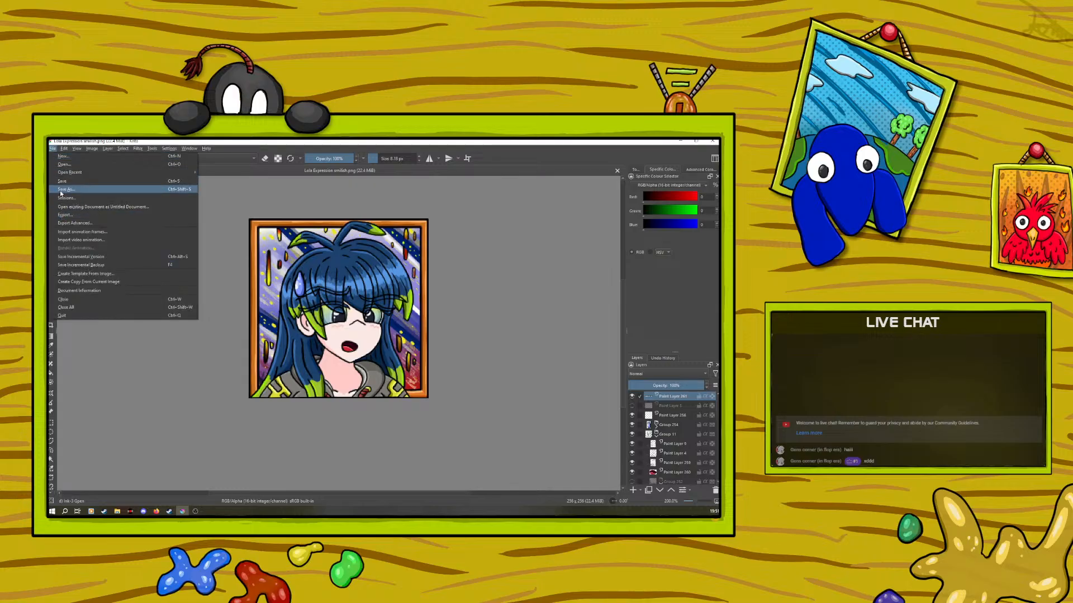
{"action": "left_click", "coordinate": [62, 193]}
{"action": "left_click", "coordinate": [108, 367]}
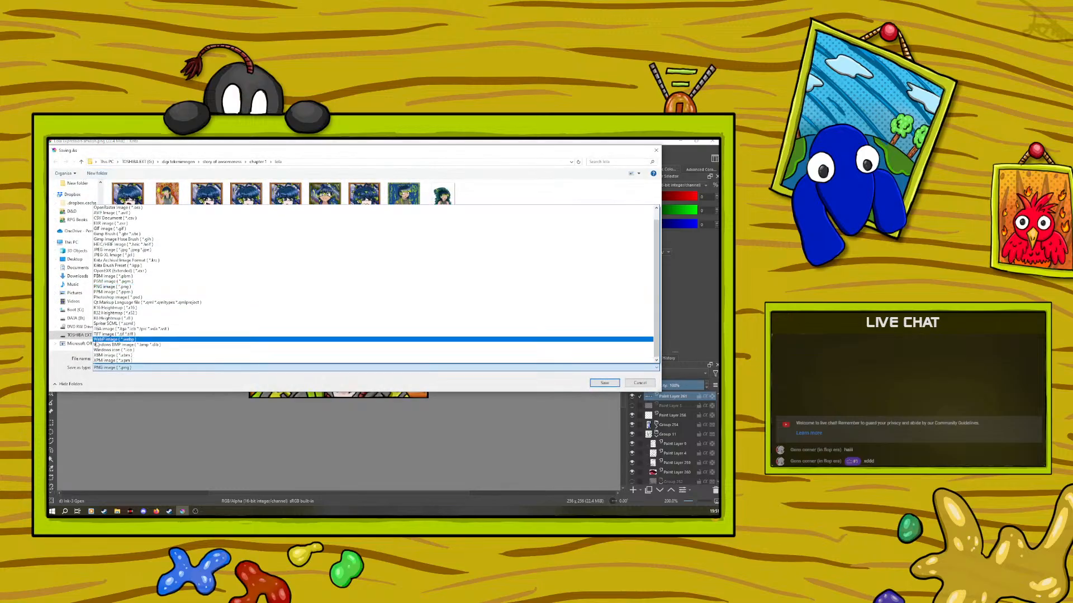
{"action": "left_click", "coordinate": [98, 349]}
{"action": "left_click", "coordinate": [604, 384]}
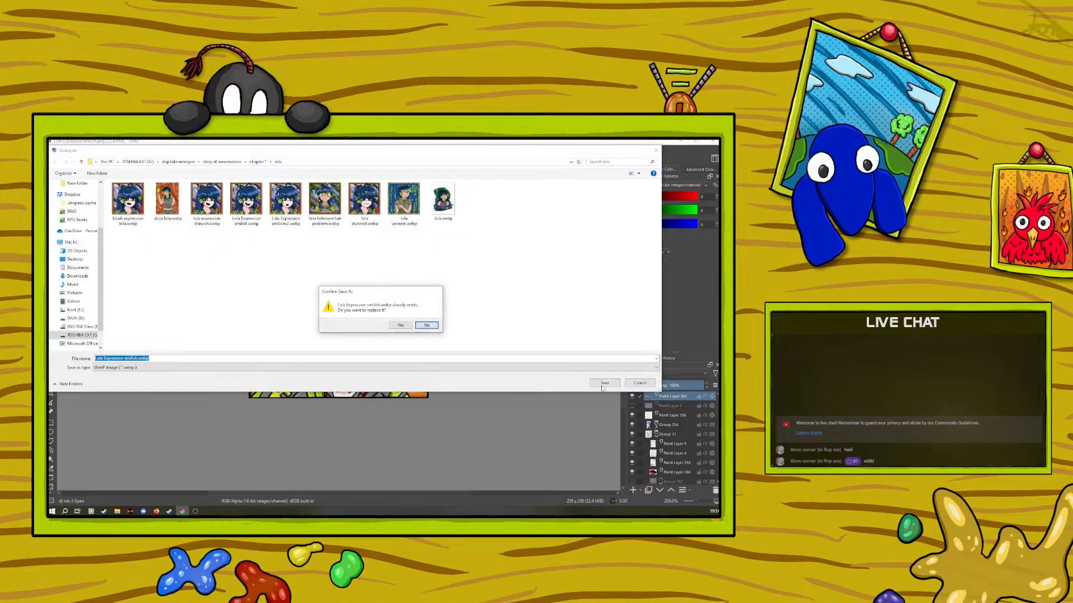
{"action": "left_click", "coordinate": [400, 327]}
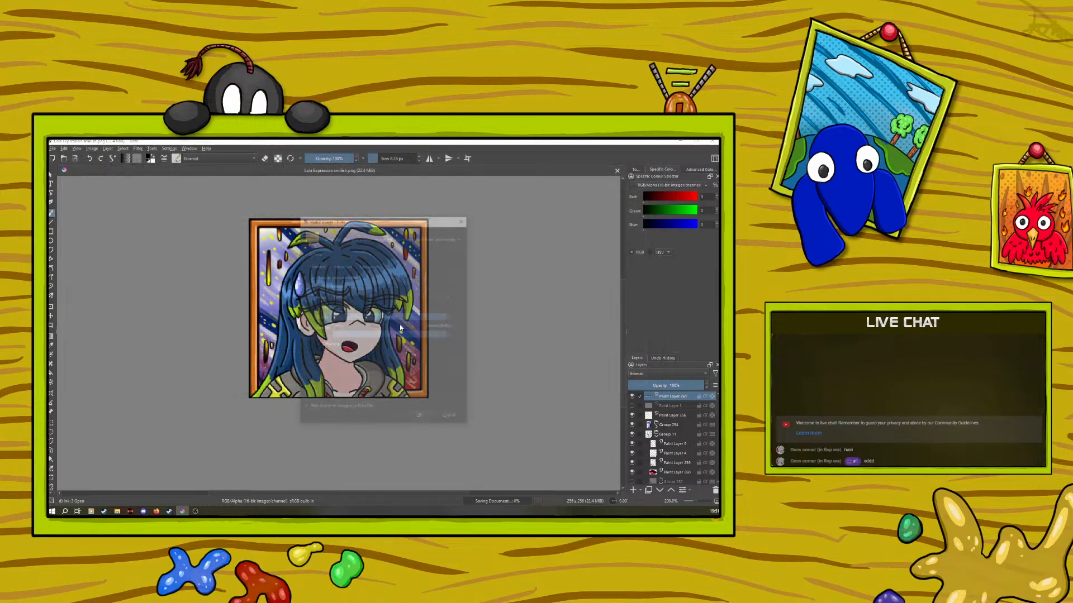
{"action": "left_click", "coordinate": [412, 420]}
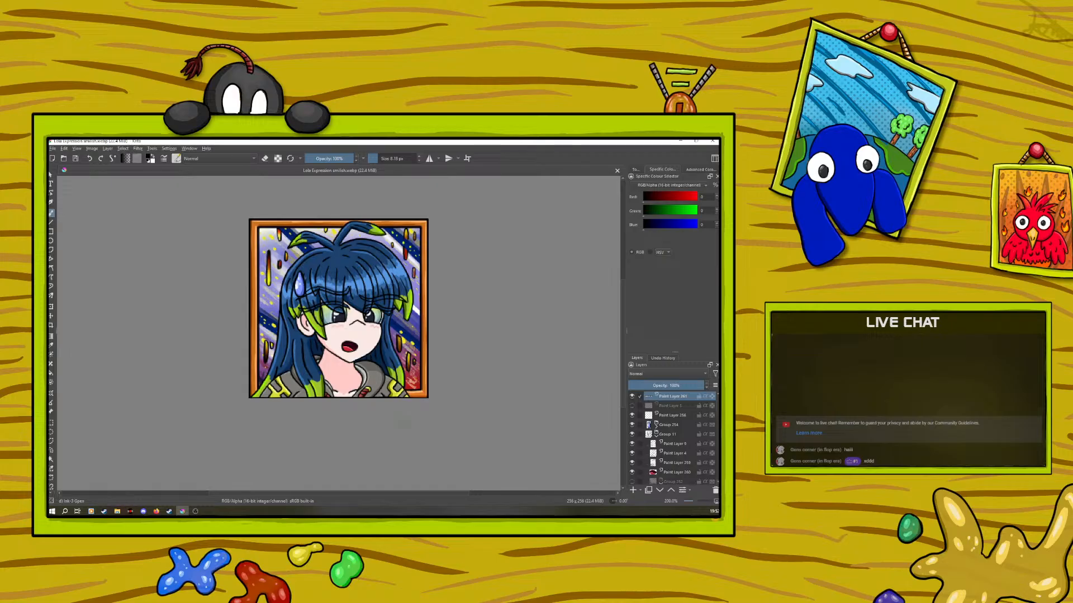
Step: Switch to TyranoBuilder and preview the game from the Exit Scene entry just before Lola joins to check her updated portrait
{"action": "mouse_move", "coordinate": [157, 512]}
{"action": "scroll", "coordinate": [365, 319], "scroll_direction": "up", "scroll_amount": 1}
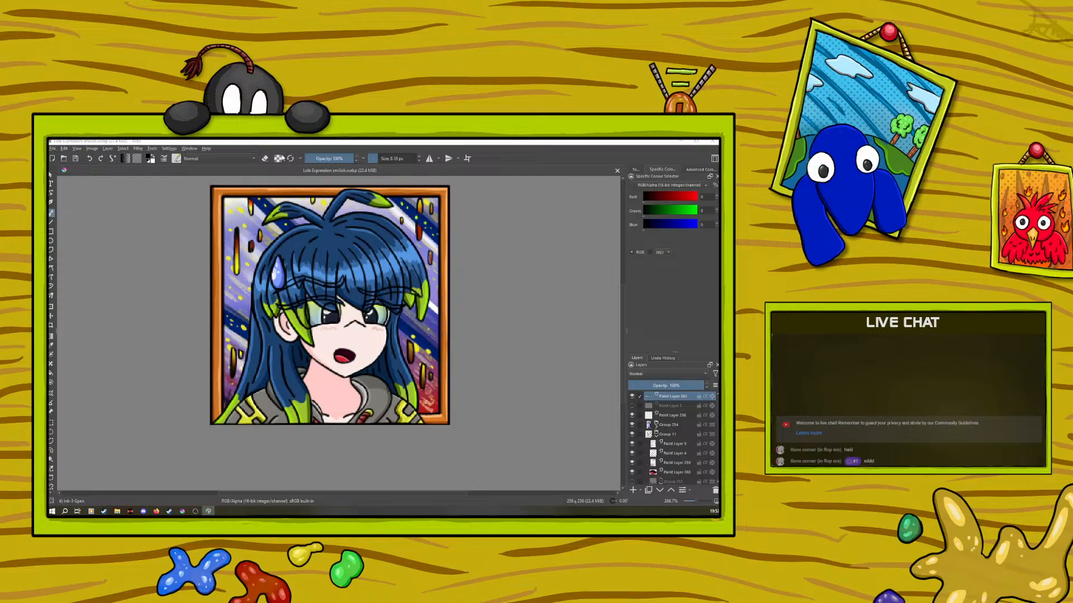
{"action": "left_click_drag", "start_coordinate": [270, 142], "coordinate": [49, 150]}
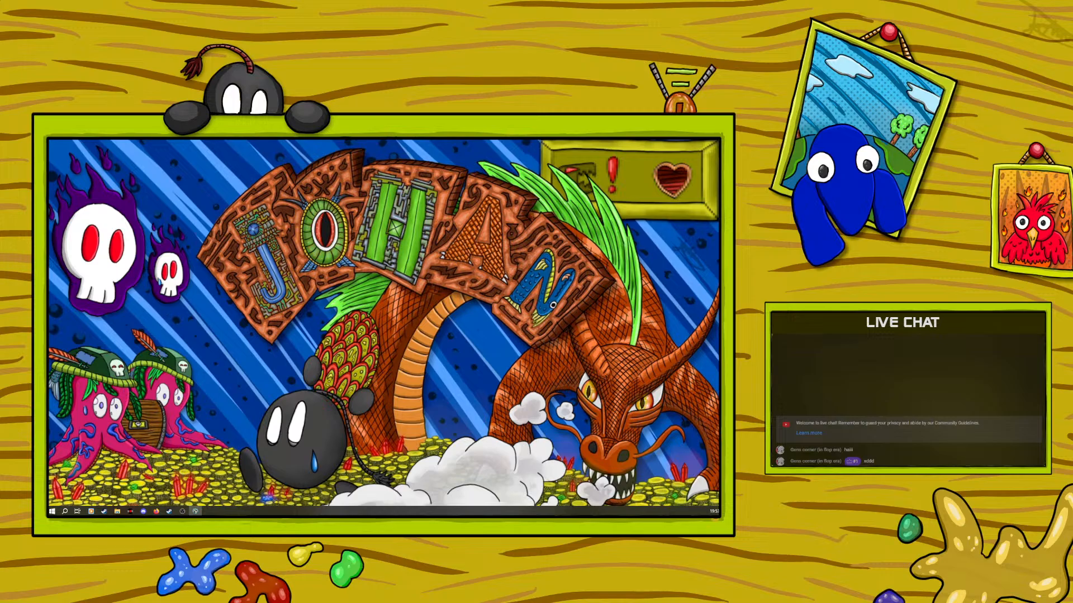
{"action": "left_click_drag", "start_coordinate": [283, 247], "coordinate": [370, 141]}
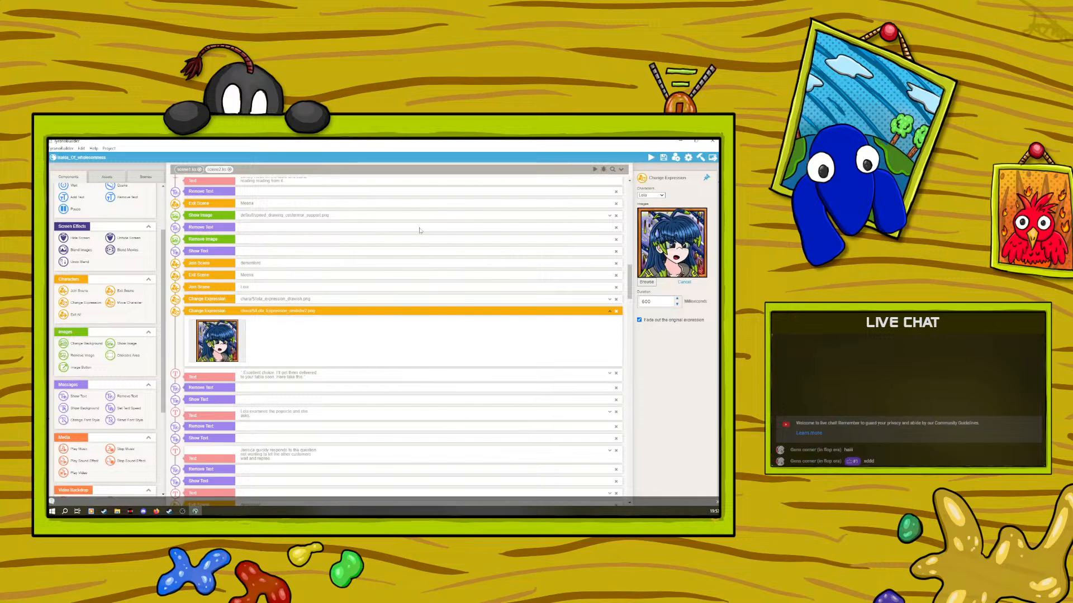
{"action": "right_click", "coordinate": [250, 274]}
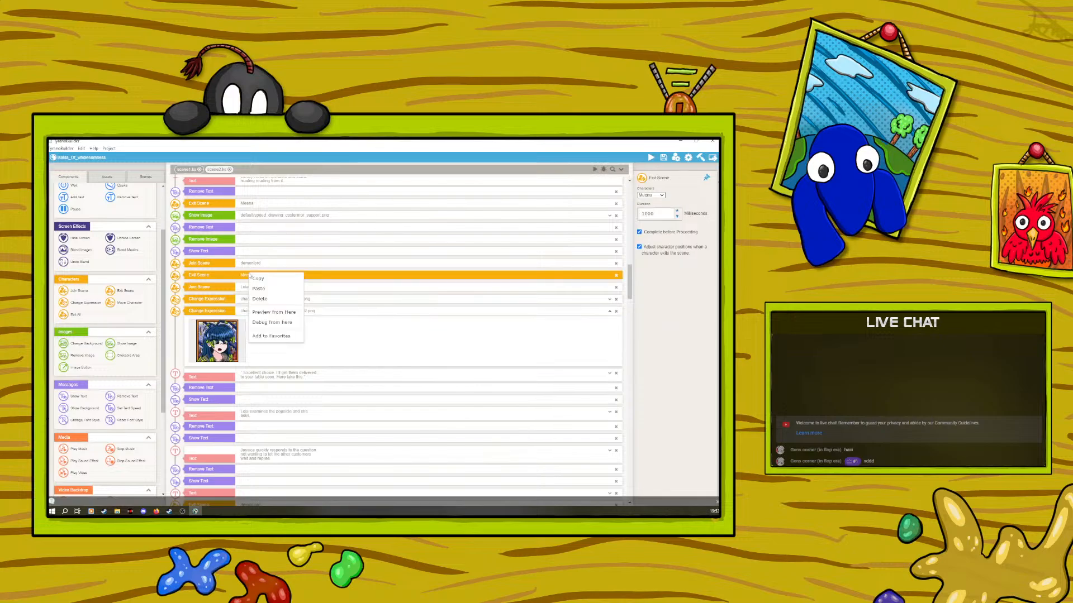
{"action": "left_click", "coordinate": [279, 311]}
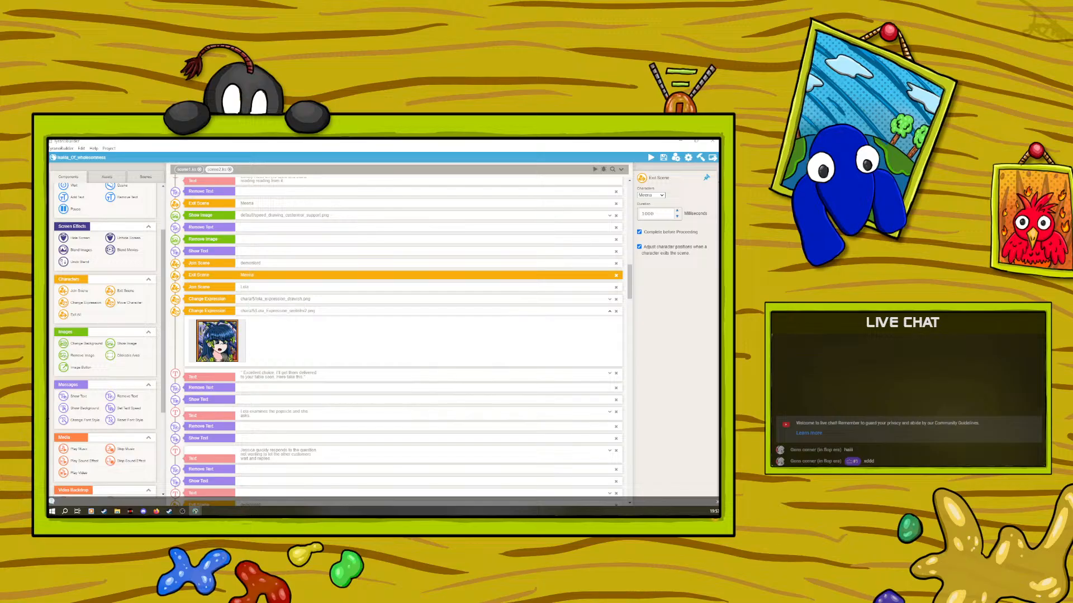
{"action": "left_click_drag", "start_coordinate": [49, 173], "coordinate": [358, 139]}
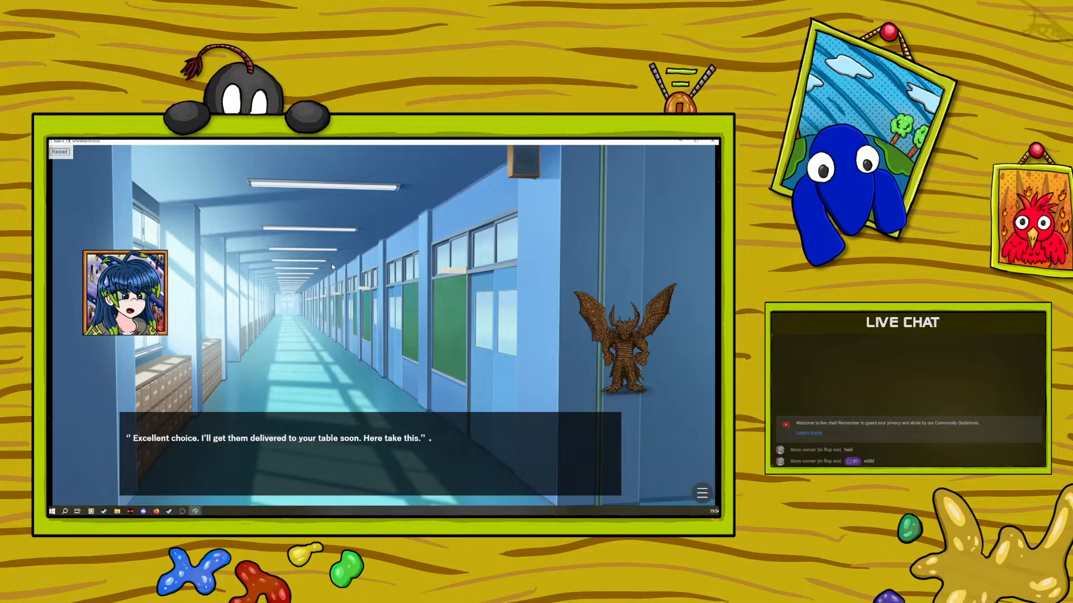
Step: Close the game preview, save the TyranoBuilder project and close the program
{"action": "left_click", "coordinate": [714, 142]}
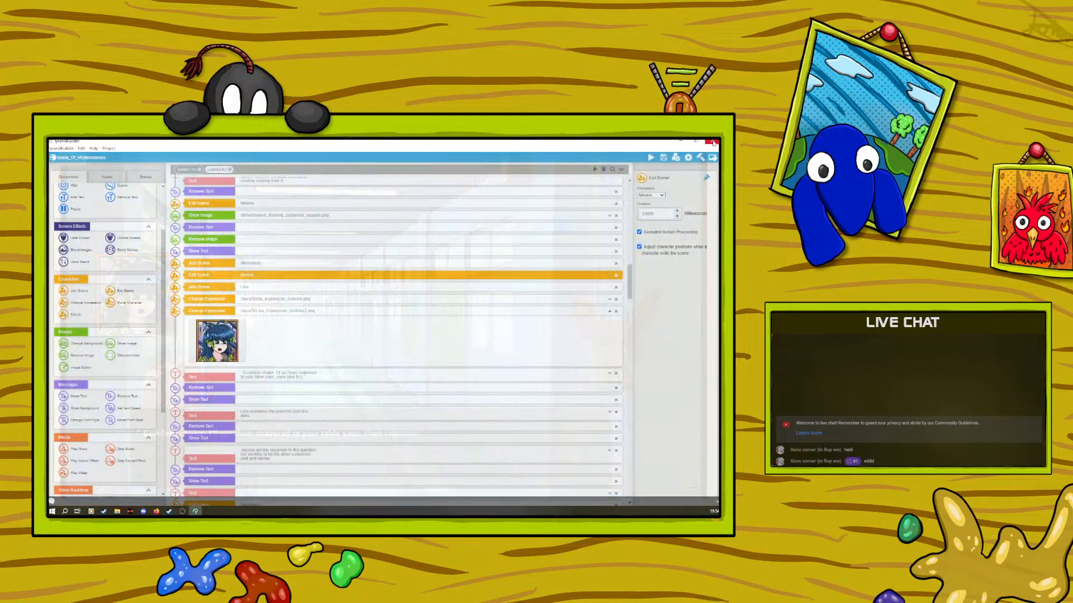
{"action": "left_click", "coordinate": [663, 157]}
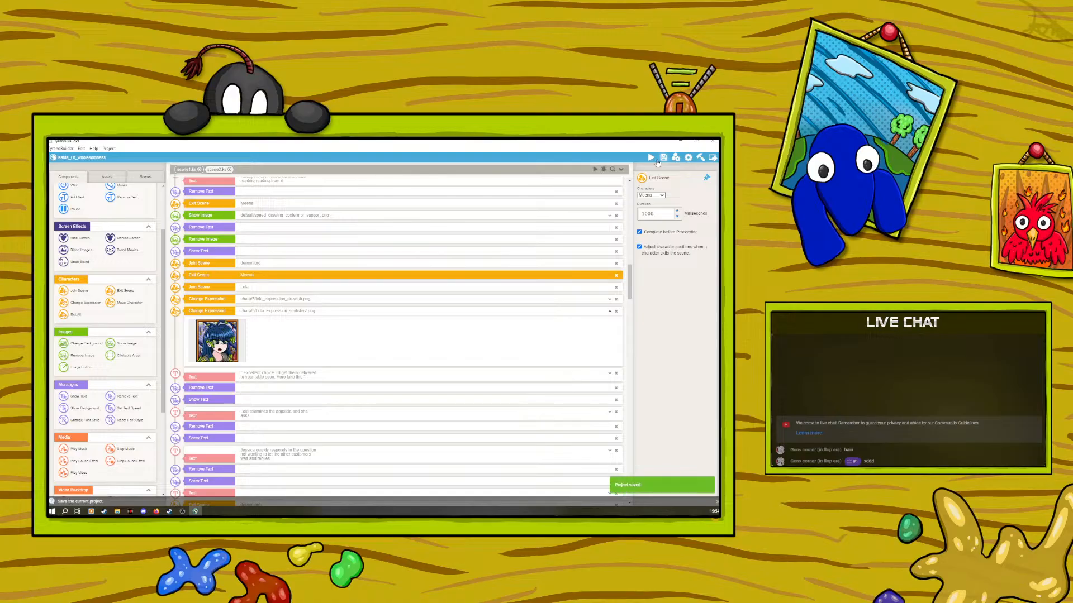
{"action": "left_click", "coordinate": [713, 141]}
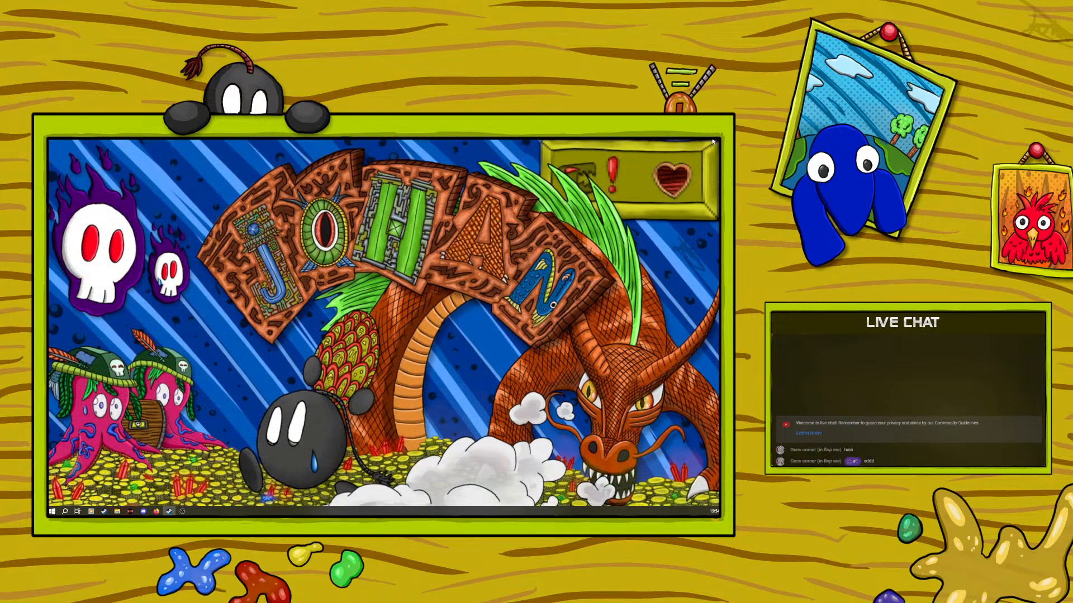
{"action": "mouse_move", "coordinate": [168, 511]}
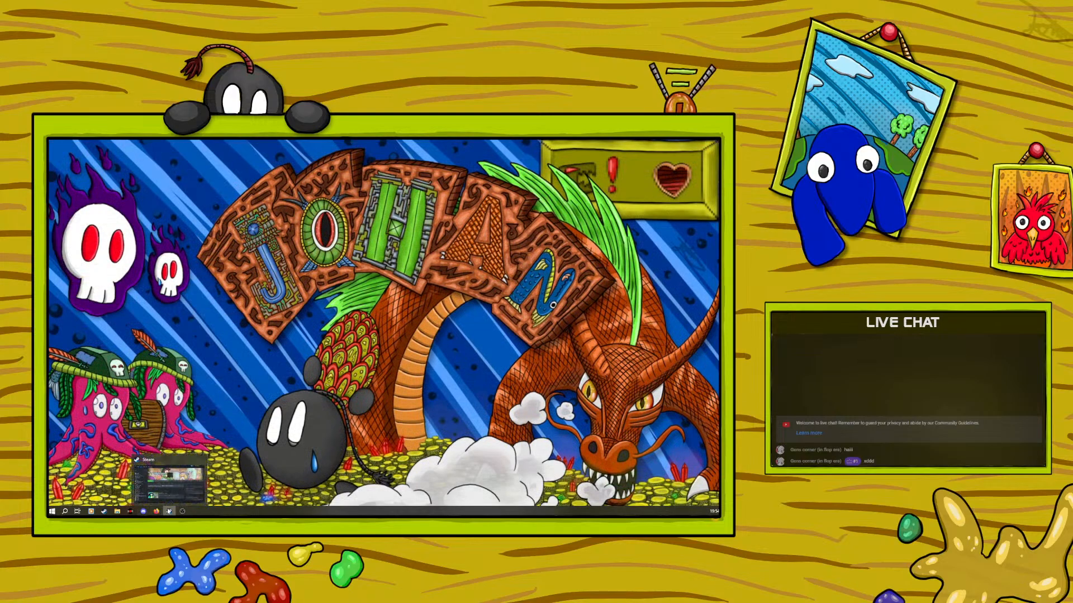
{"action": "left_click", "coordinate": [168, 511]}
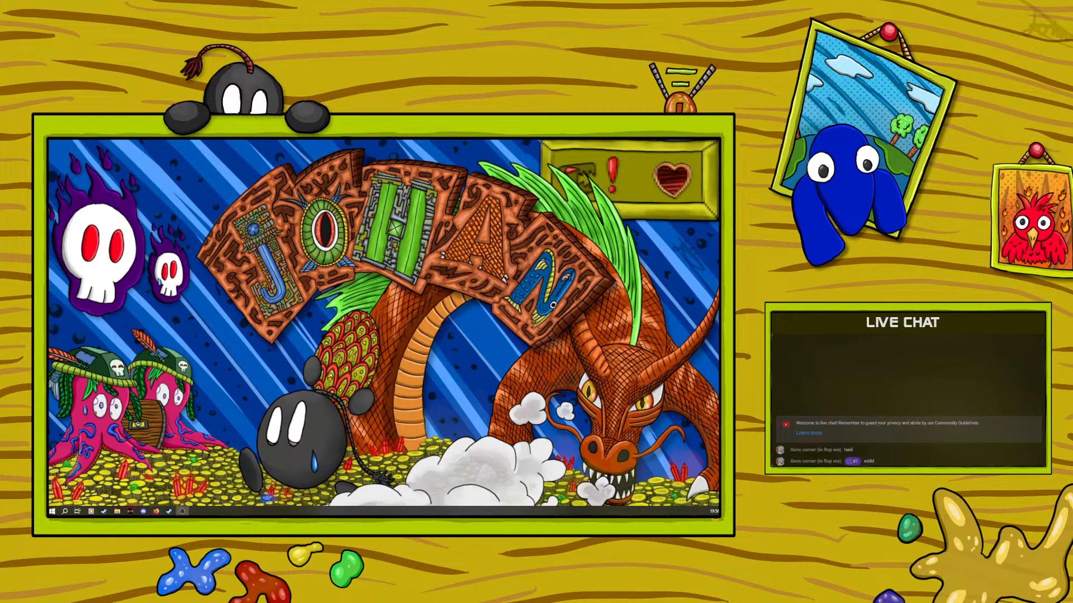
{"action": "left_click", "coordinate": [182, 511]}
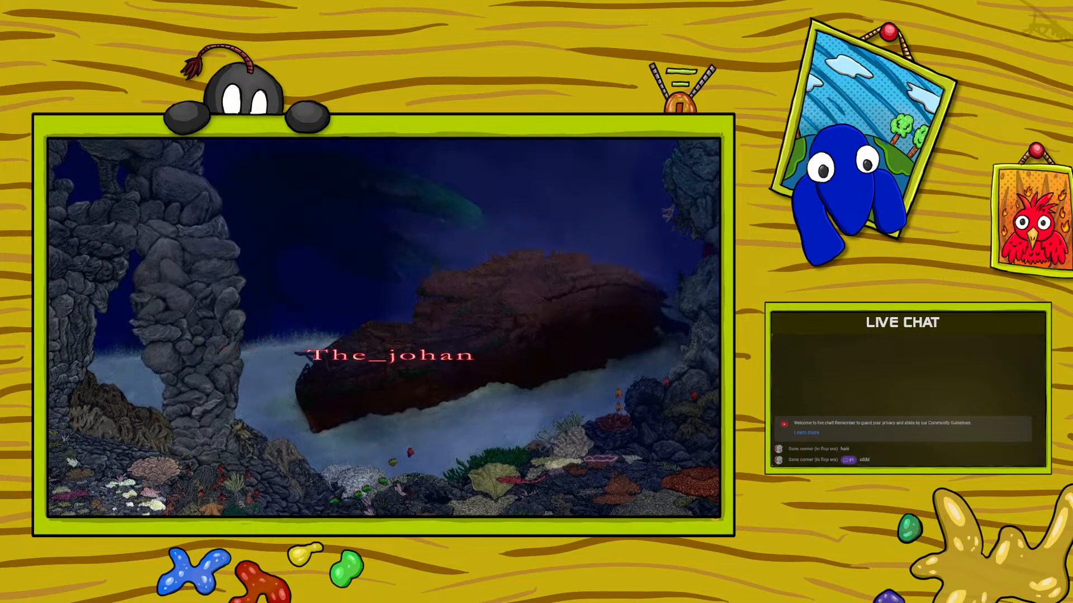